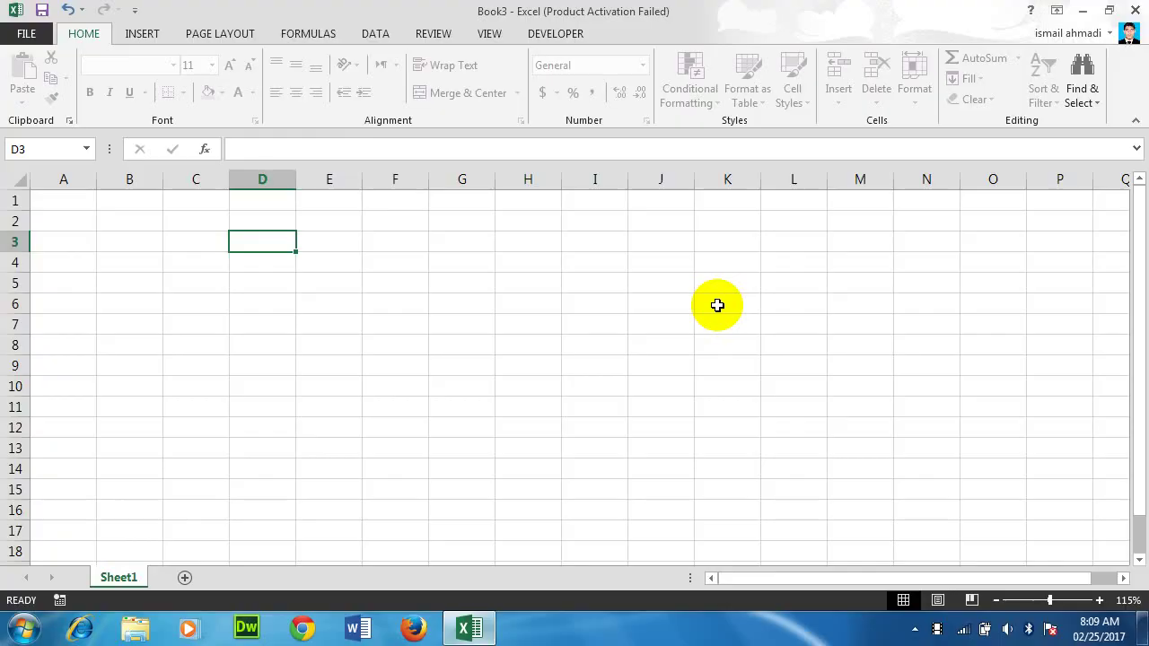
Look through the Conditional Formatting menu, then dismiss it without choosing anything
left_click(691, 95)
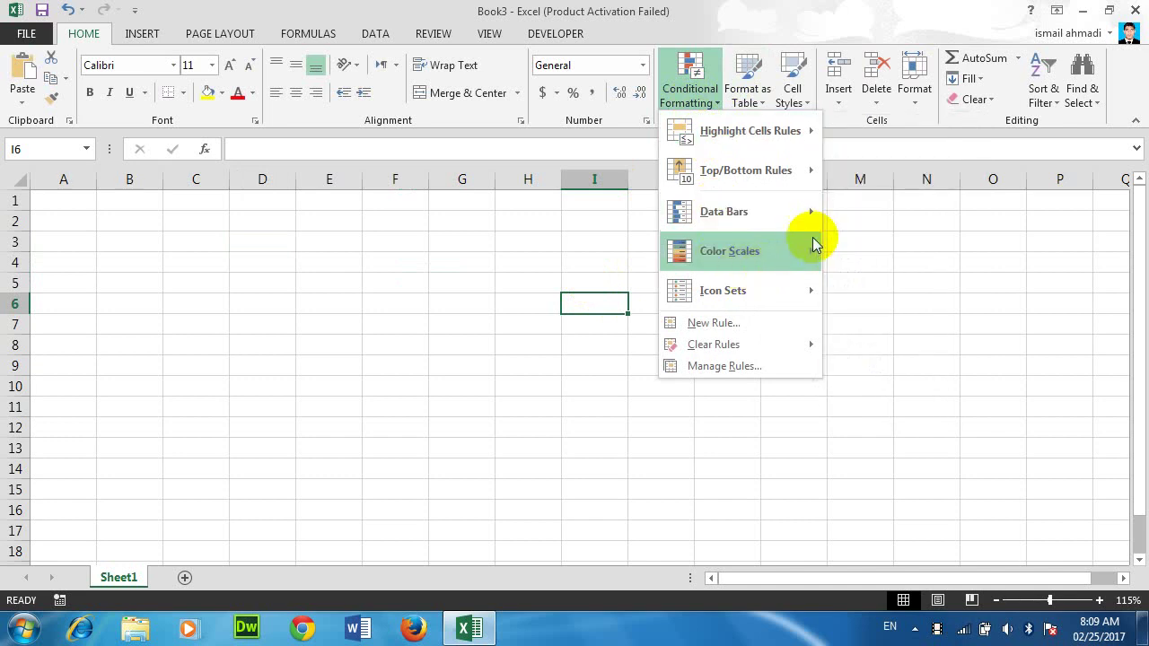
mouse_move(742, 302)
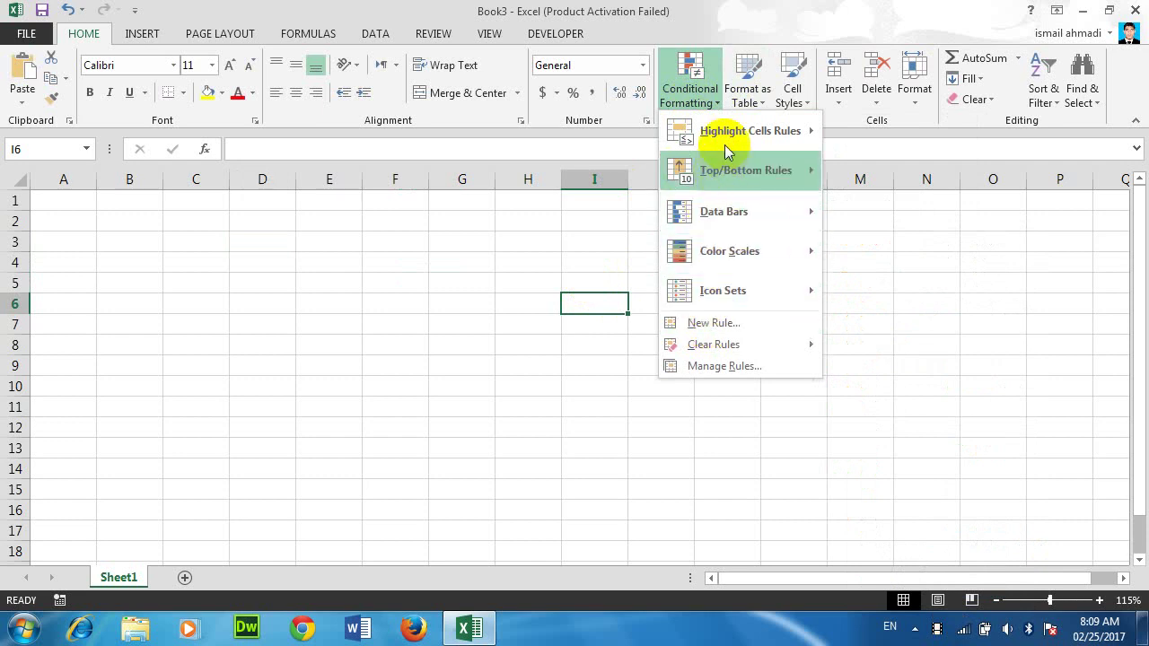
left_click(431, 219)
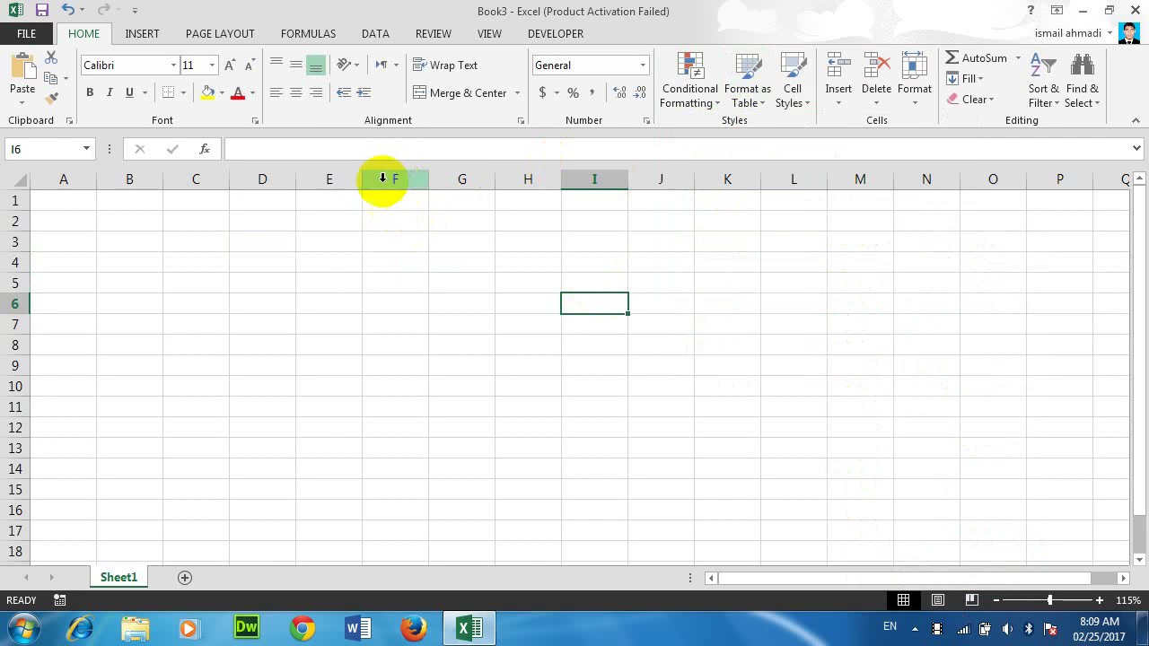
Select column E and start a new rule of type 'Format all cells based on their values'
left_click(313, 177)
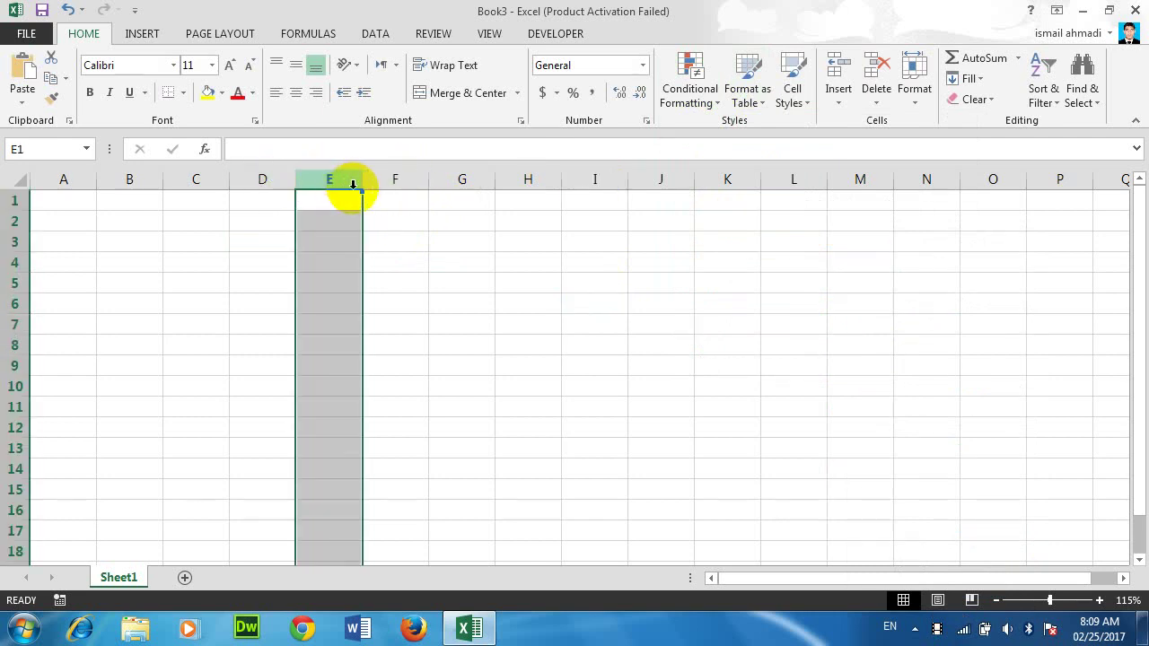
left_click(689, 89)
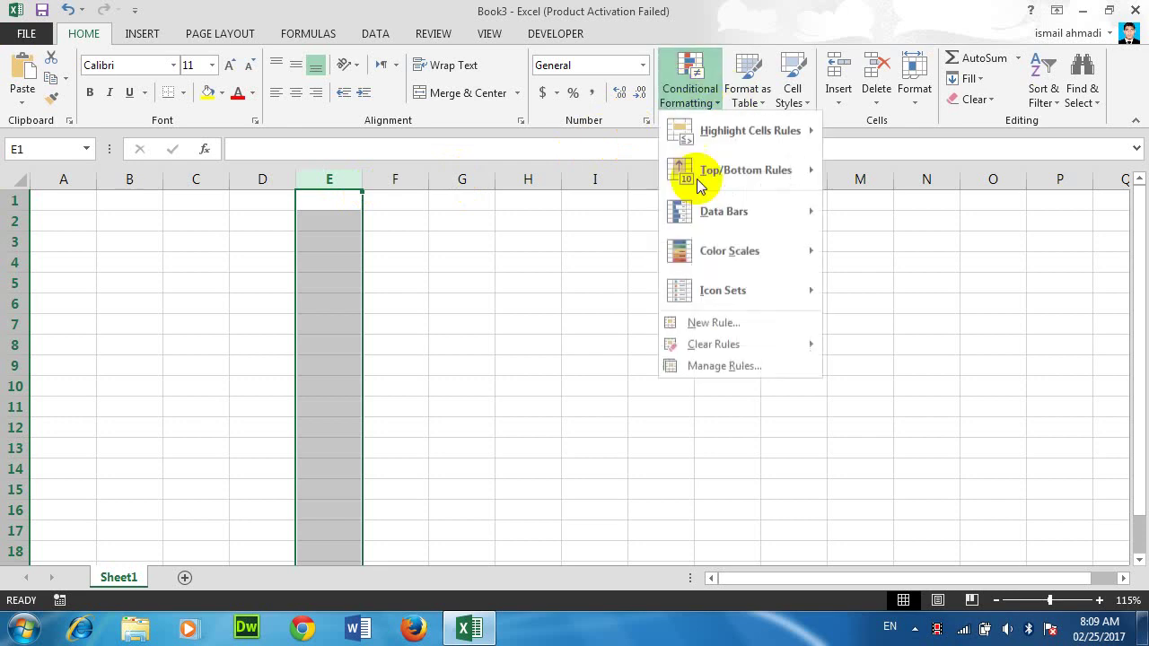
left_click(714, 323)
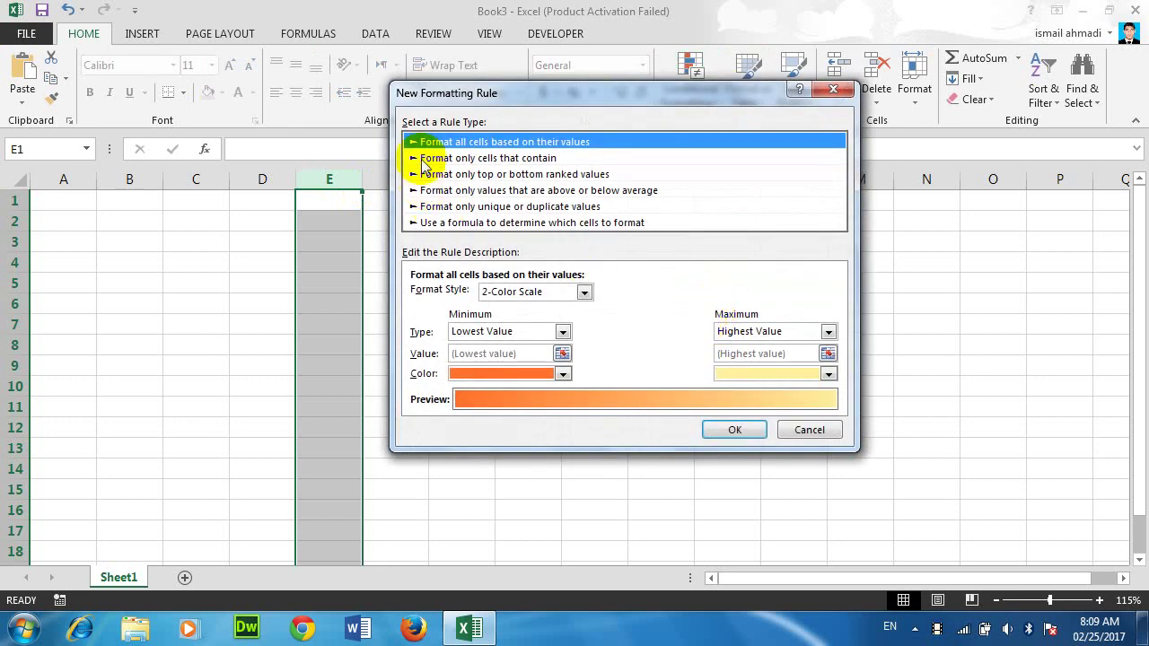
left_click(444, 158)
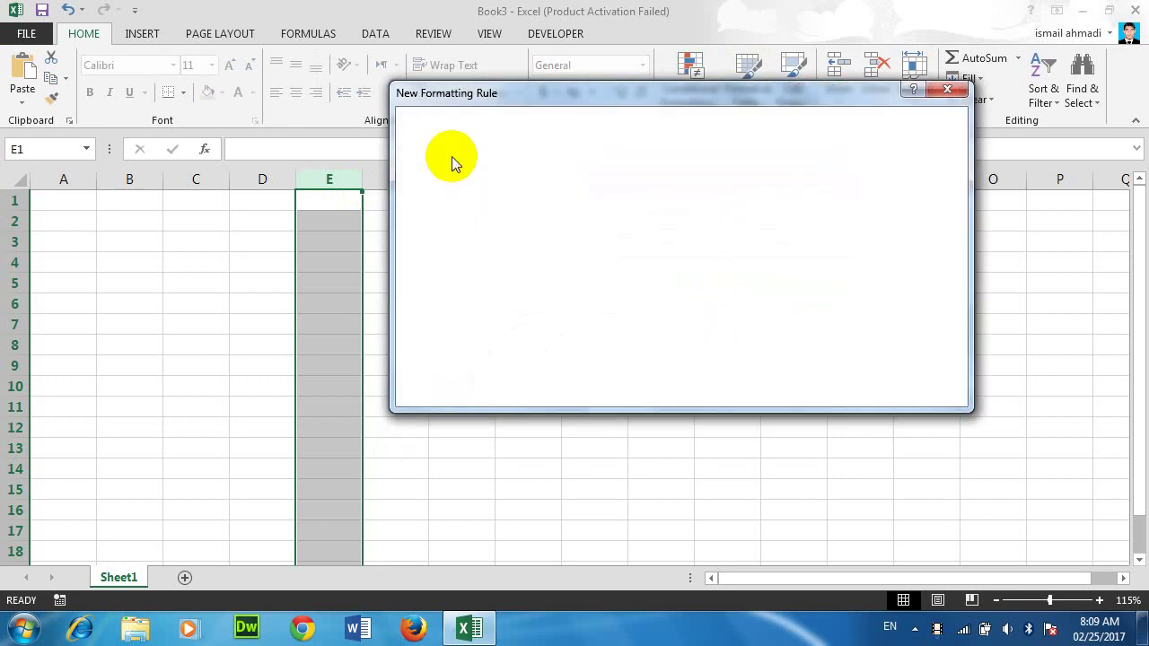
left_click(460, 173)
left_click(460, 190)
left_click(449, 207)
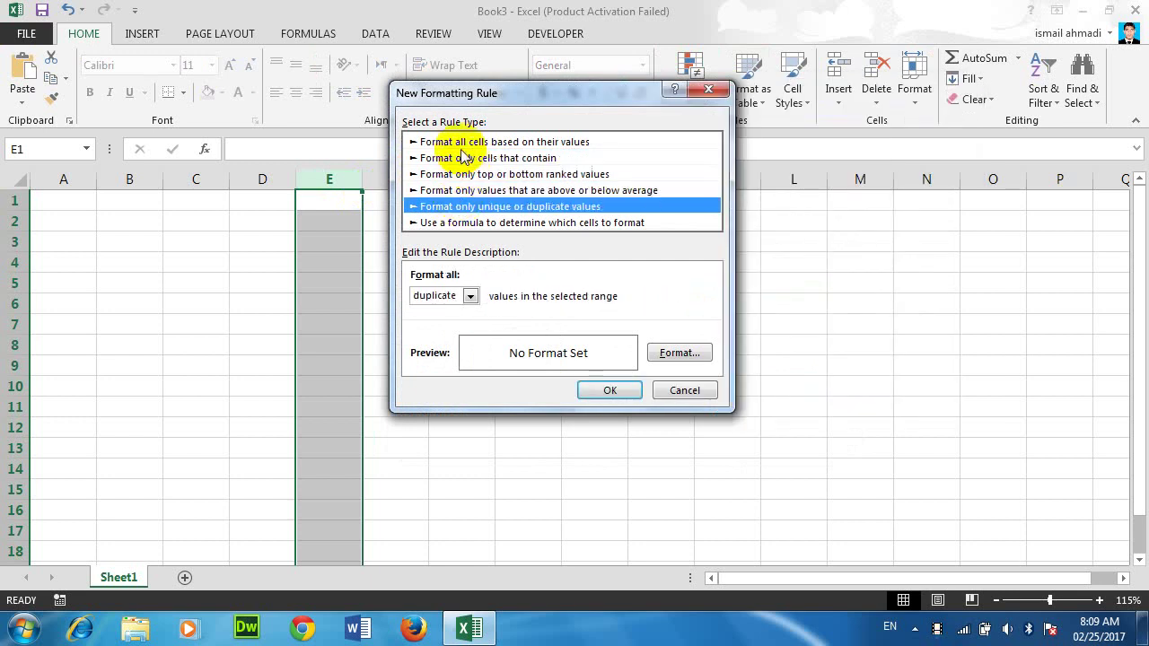
left_click(438, 142)
left_click_drag(541, 92, 620, 159)
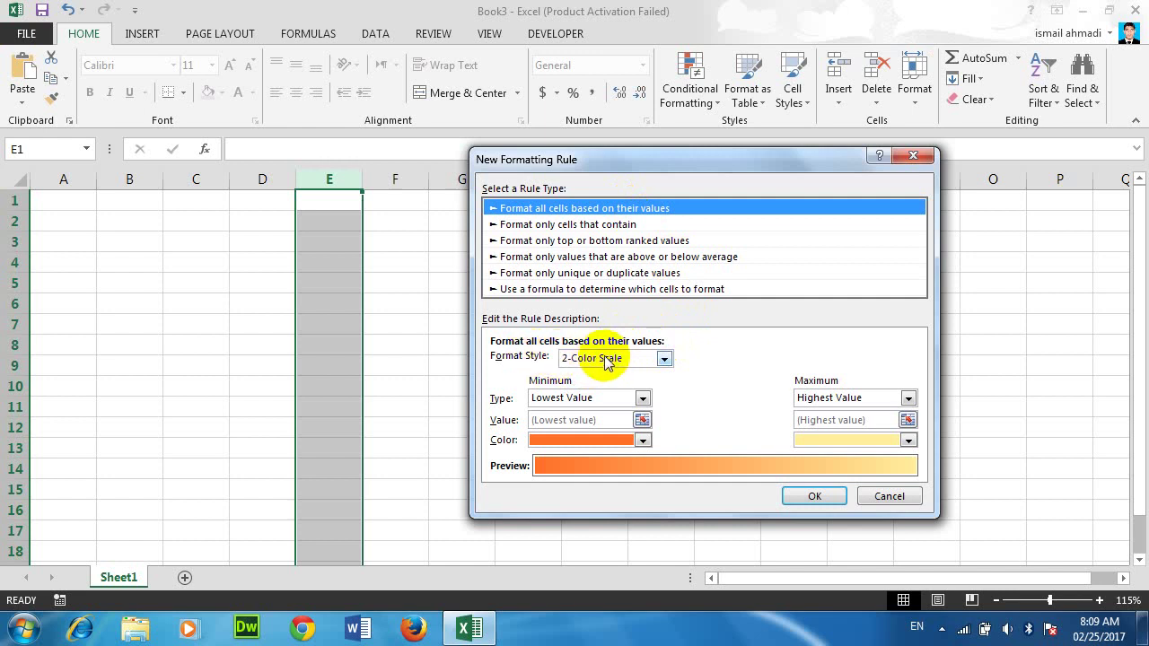
Keep the 2-Color Scale with red for lowest and green for highest values, and apply it
left_click(585, 359)
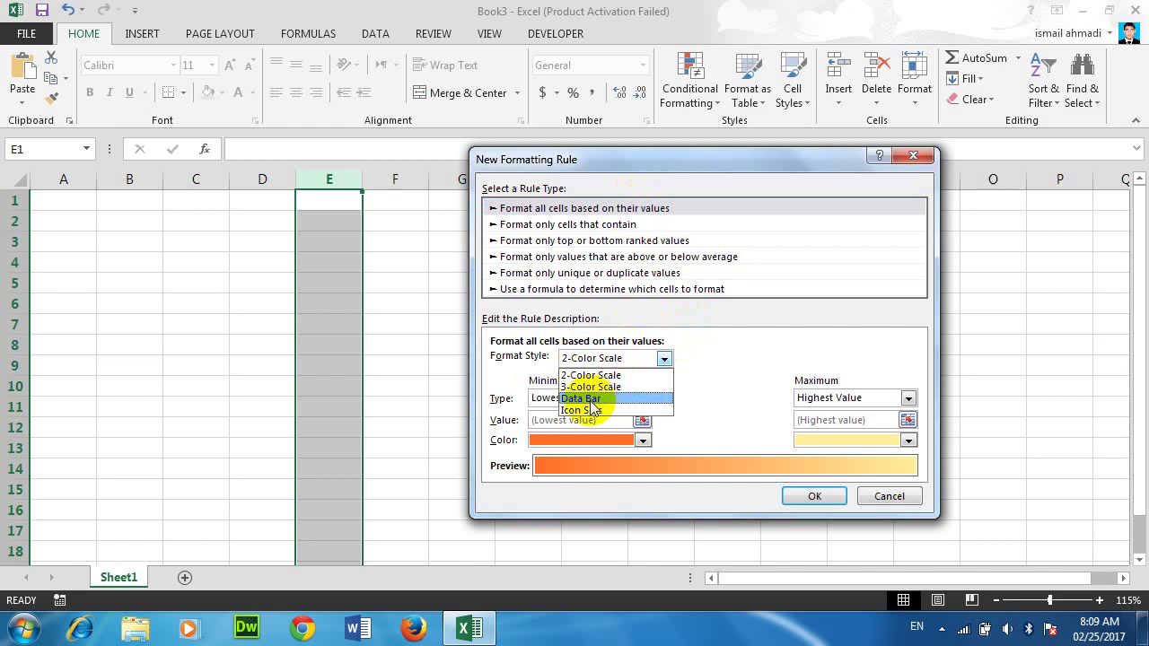
left_click(639, 360)
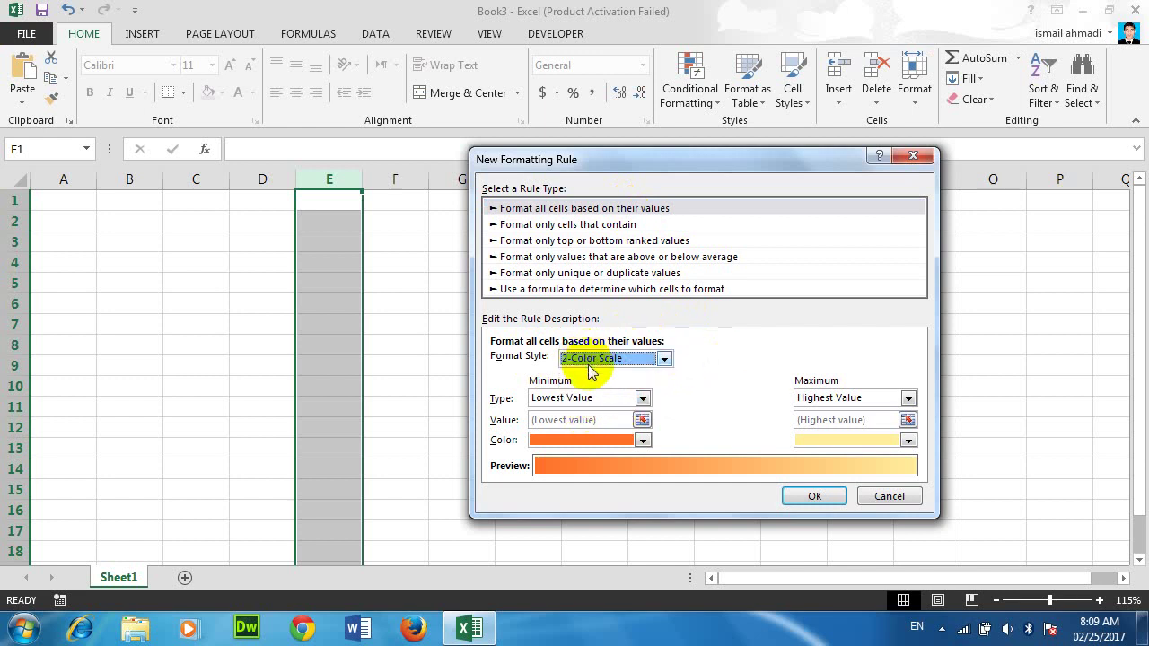
left_click_drag(706, 163, 691, 138)
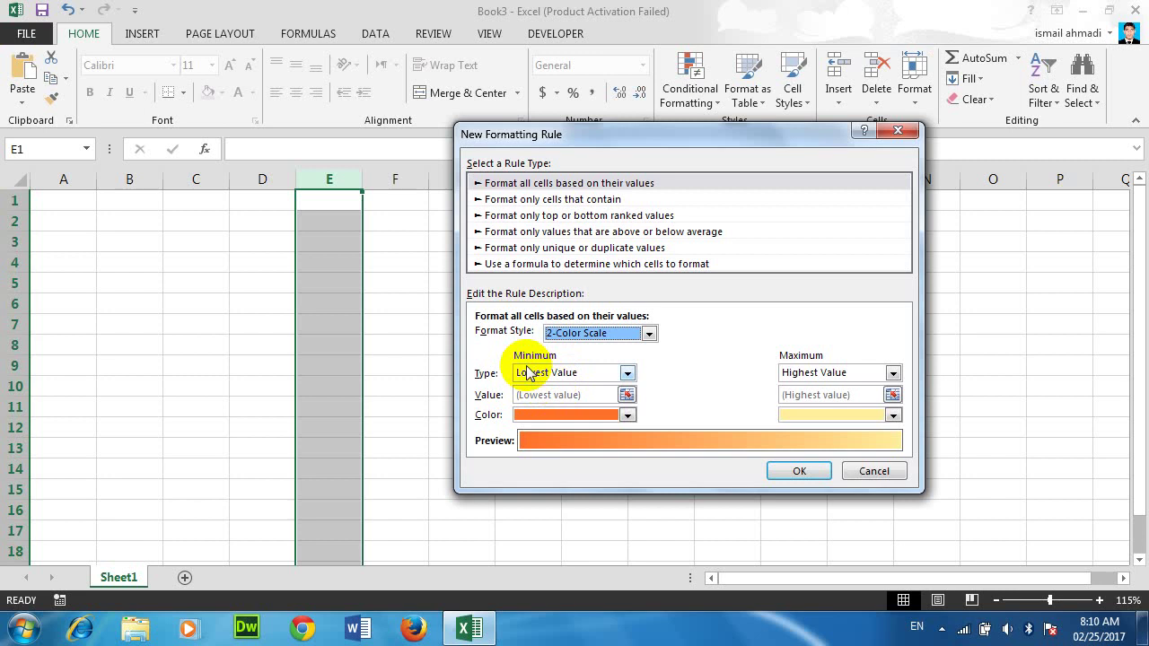
left_click(627, 415)
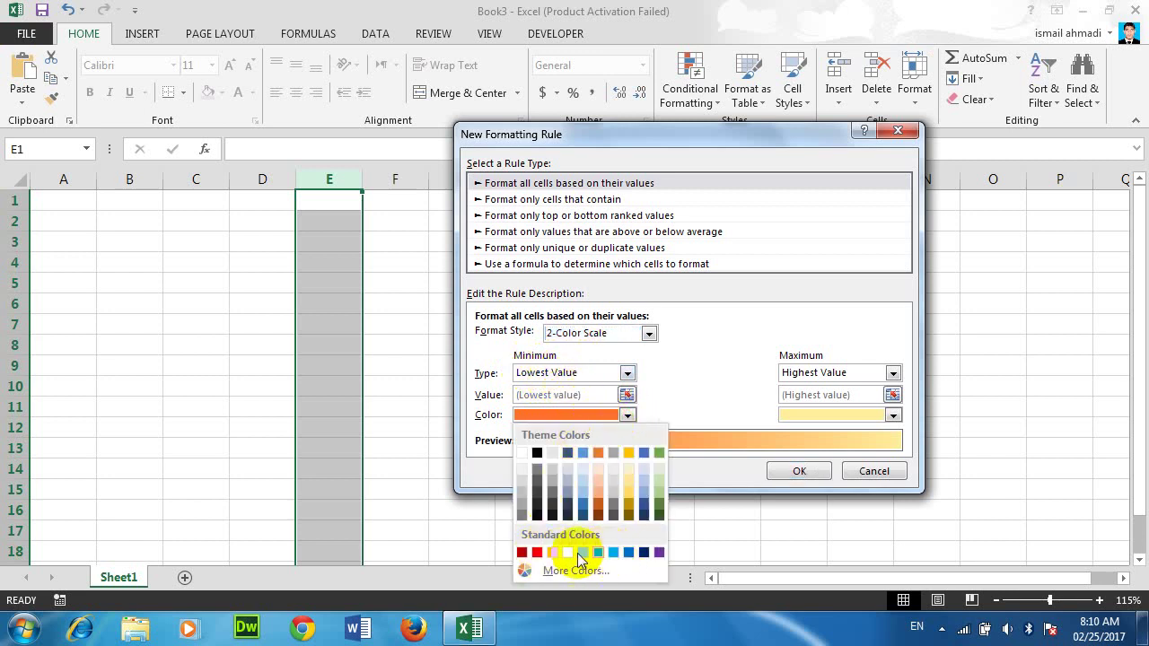
left_click(538, 551)
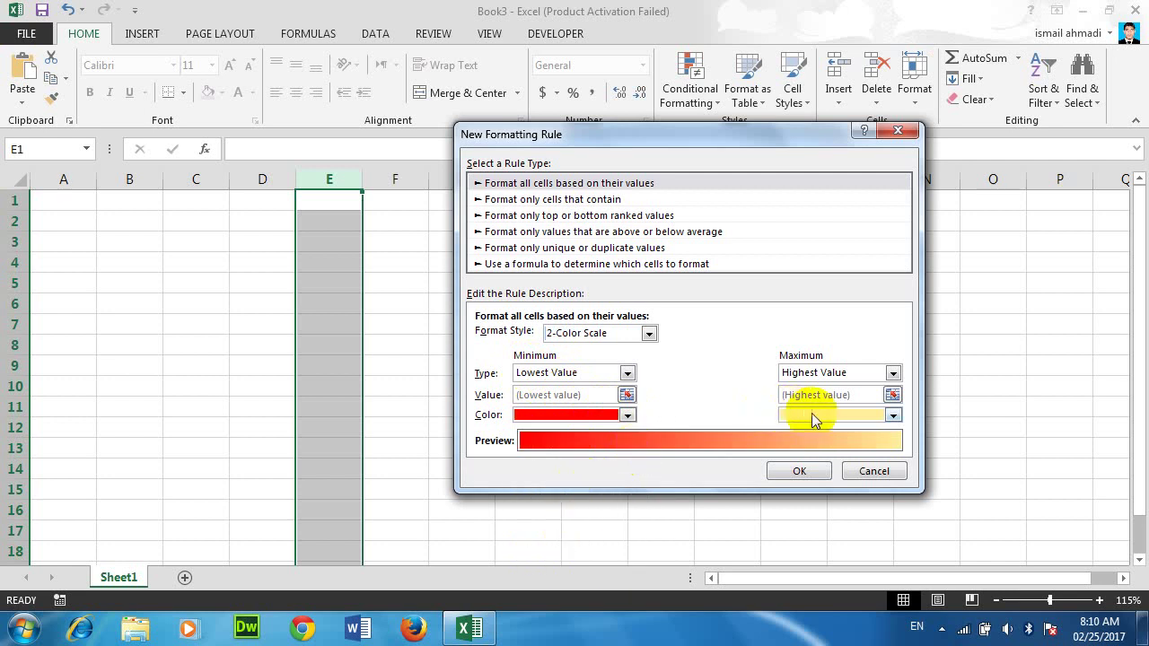
left_click(895, 418)
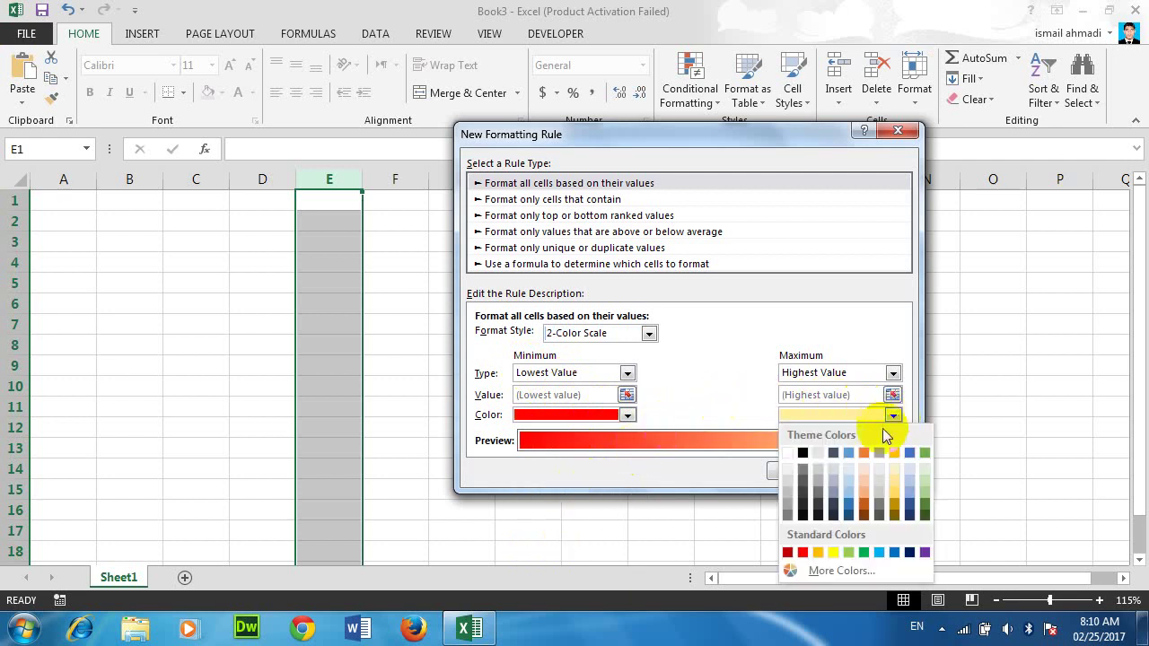
left_click(865, 552)
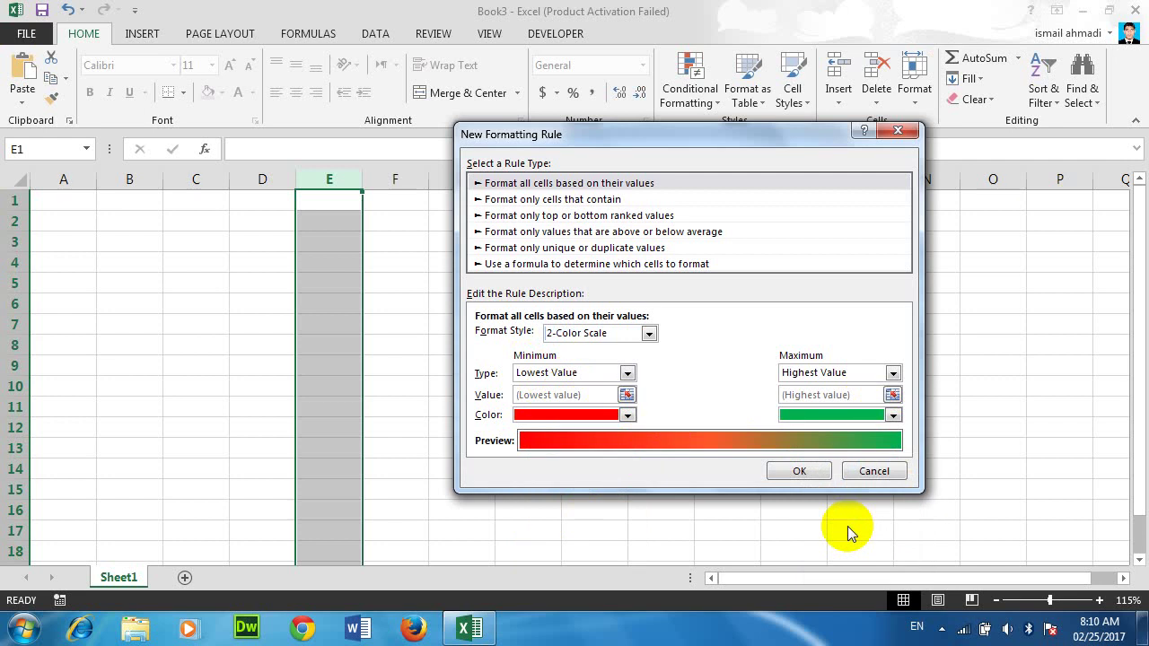
left_click(809, 473)
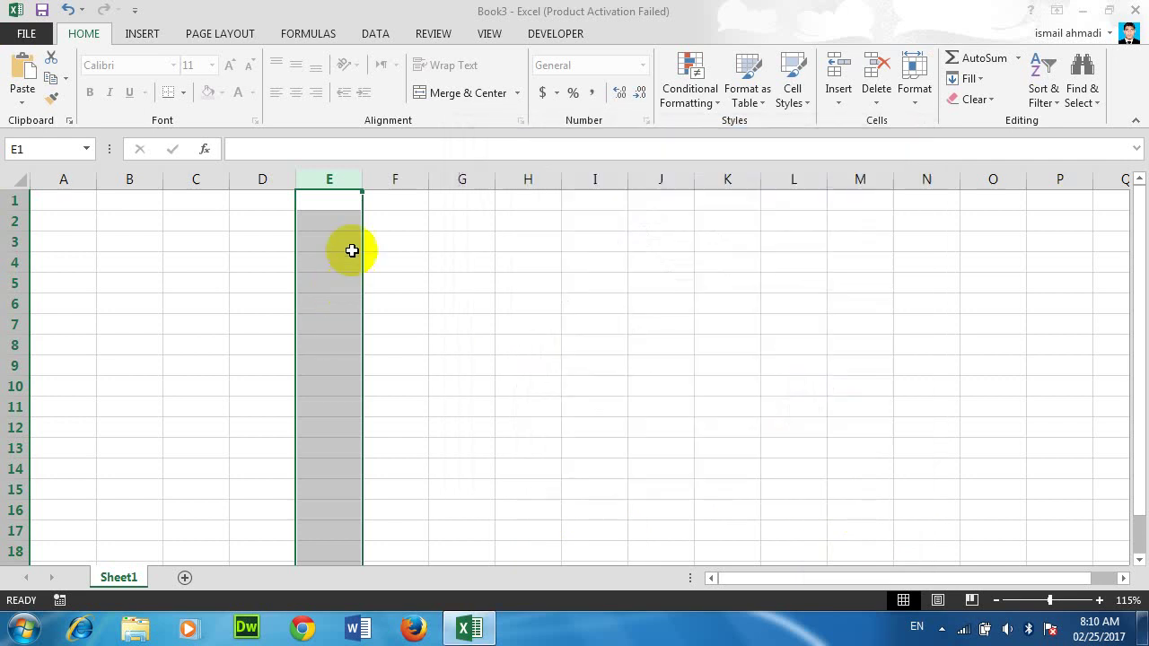
Enter 10, 20 and 30 in cells E1 to E3
left_click(330, 209)
type("10")
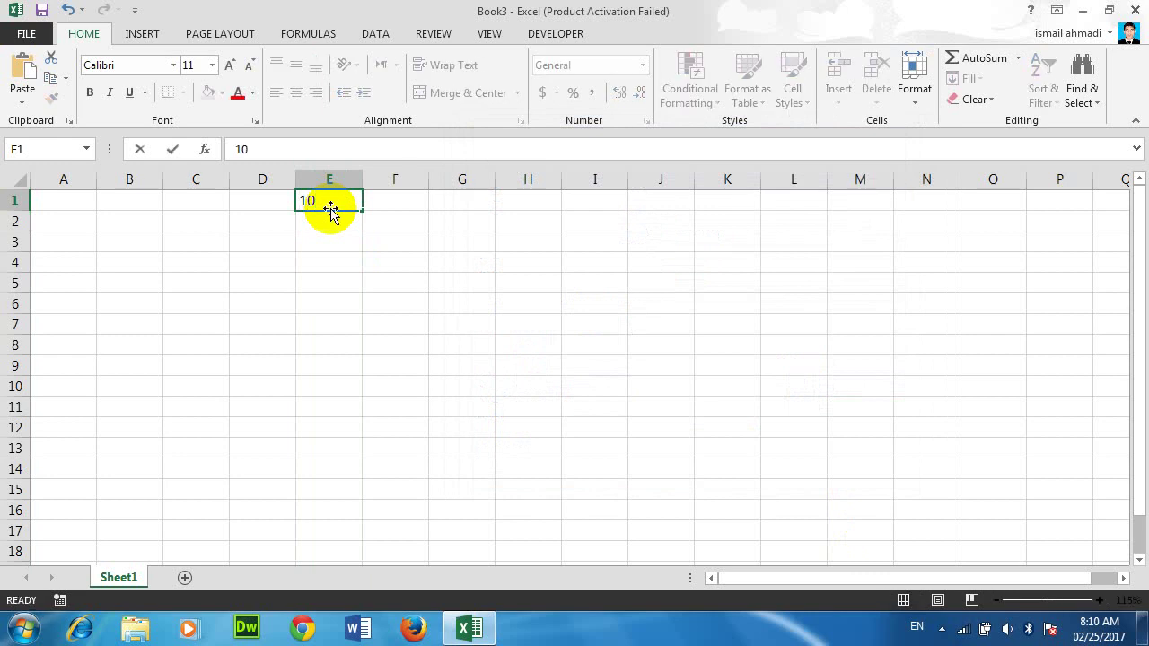
key("Return")
type("20")
key("Return")
type("30")
key("Return")
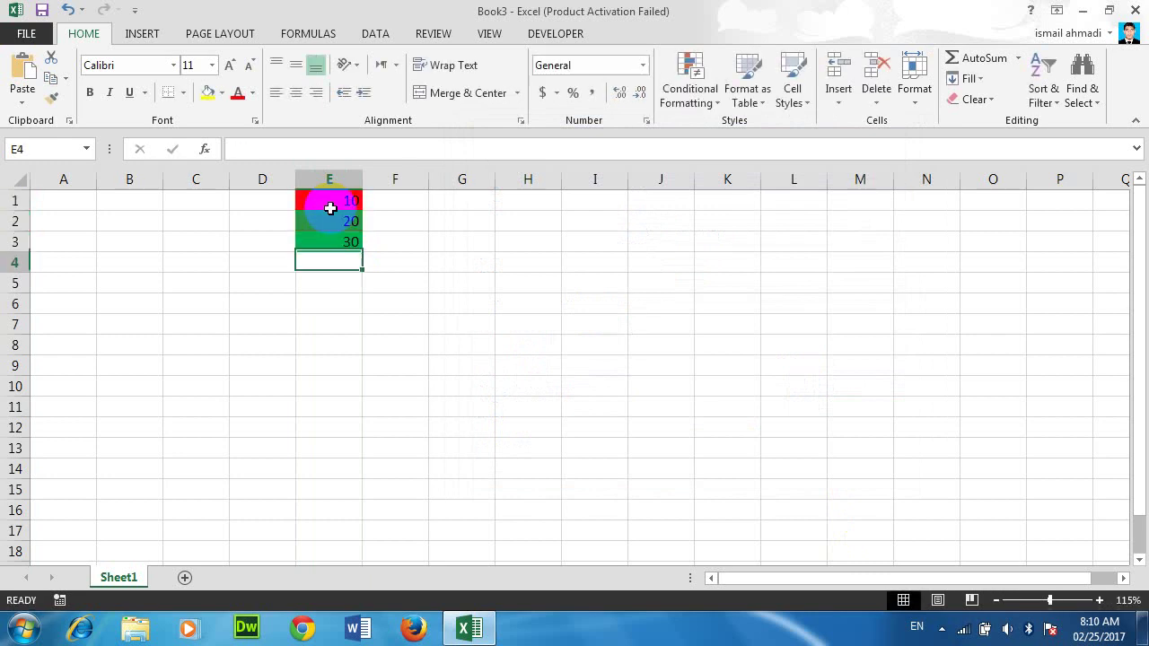
Extend the series down to E16 so it ends at 160, check it, and reselect column E
left_click_drag(330, 208, 336, 240)
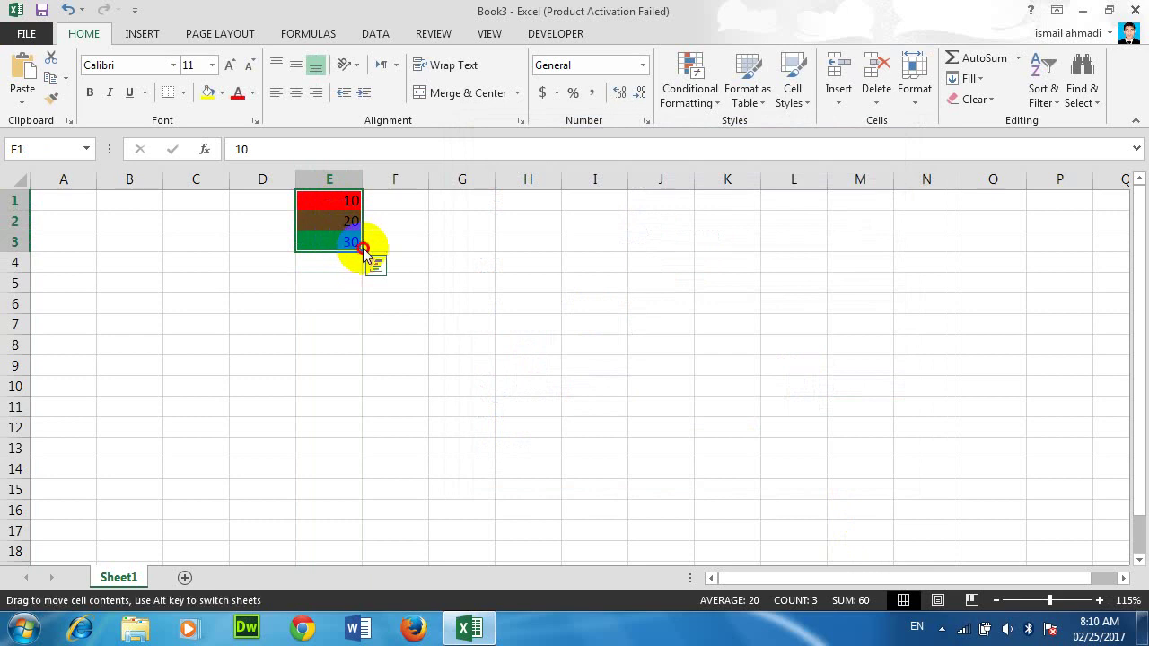
left_click_drag(361, 256, 340, 515)
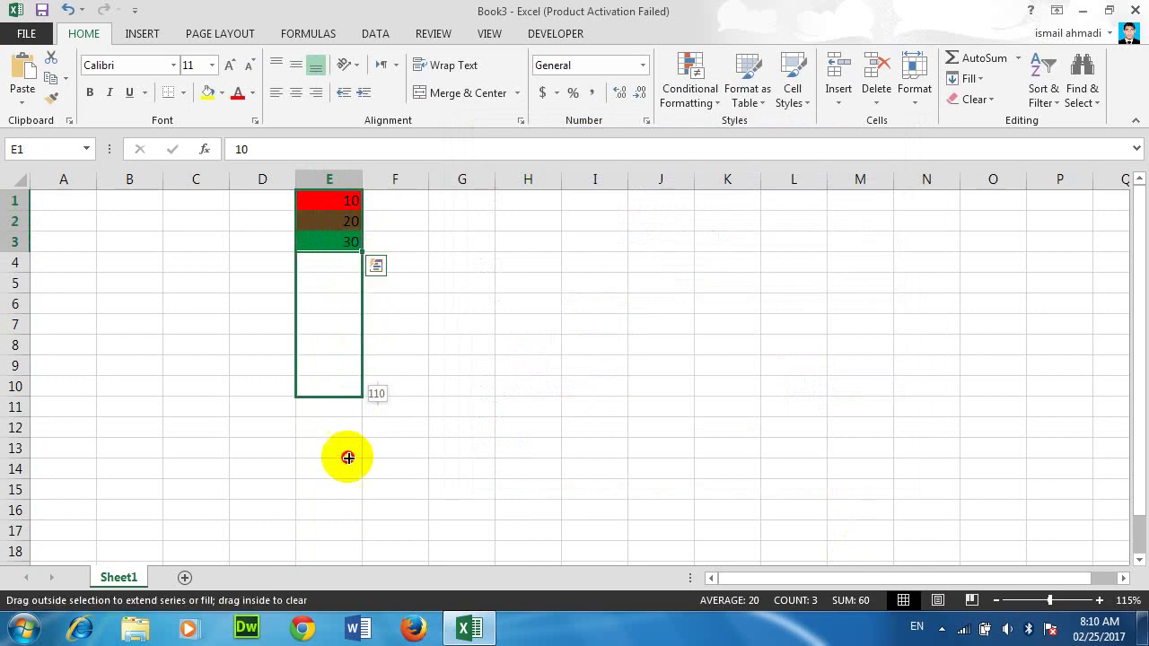
left_click(459, 405)
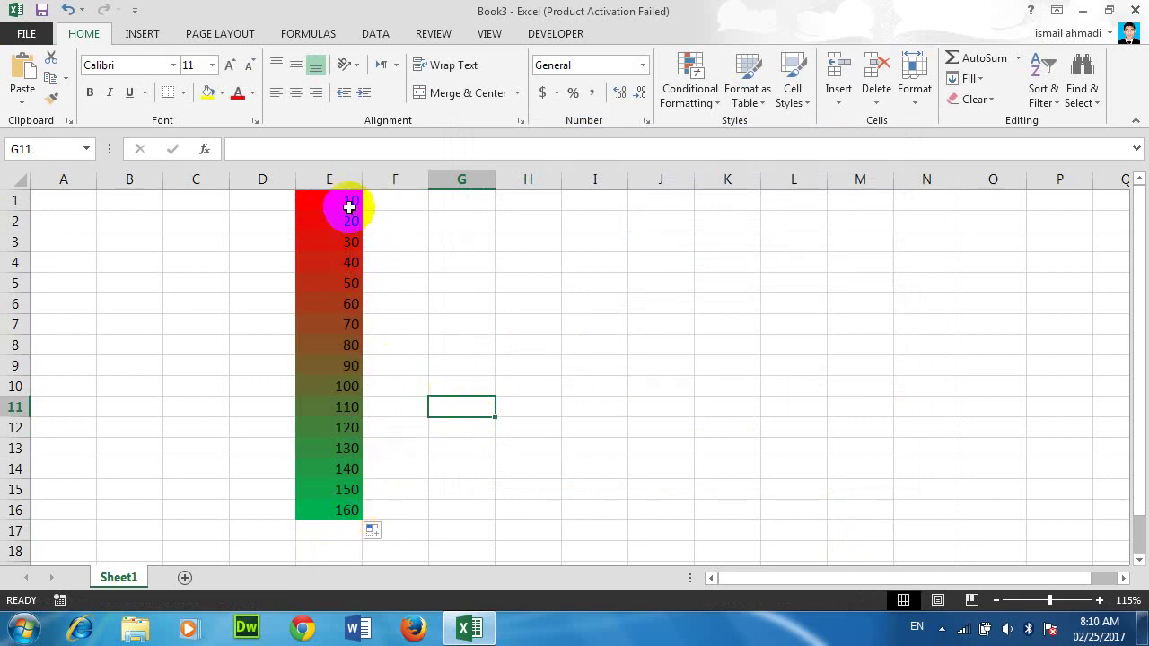
left_click(346, 206)
left_click(333, 511)
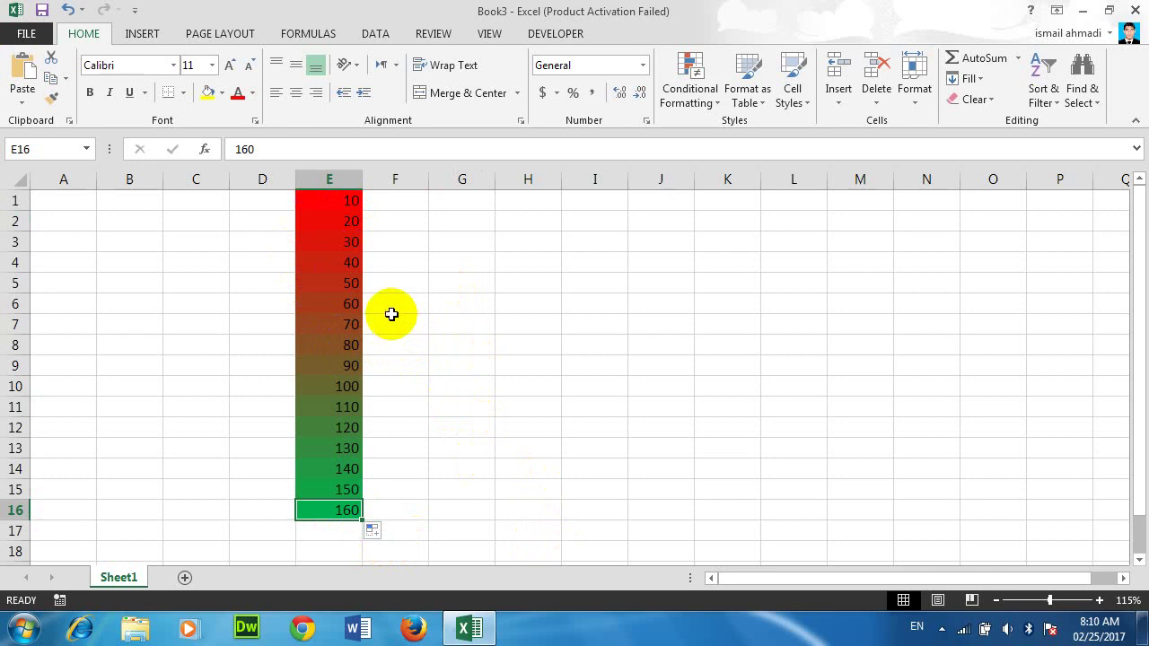
left_click(328, 181)
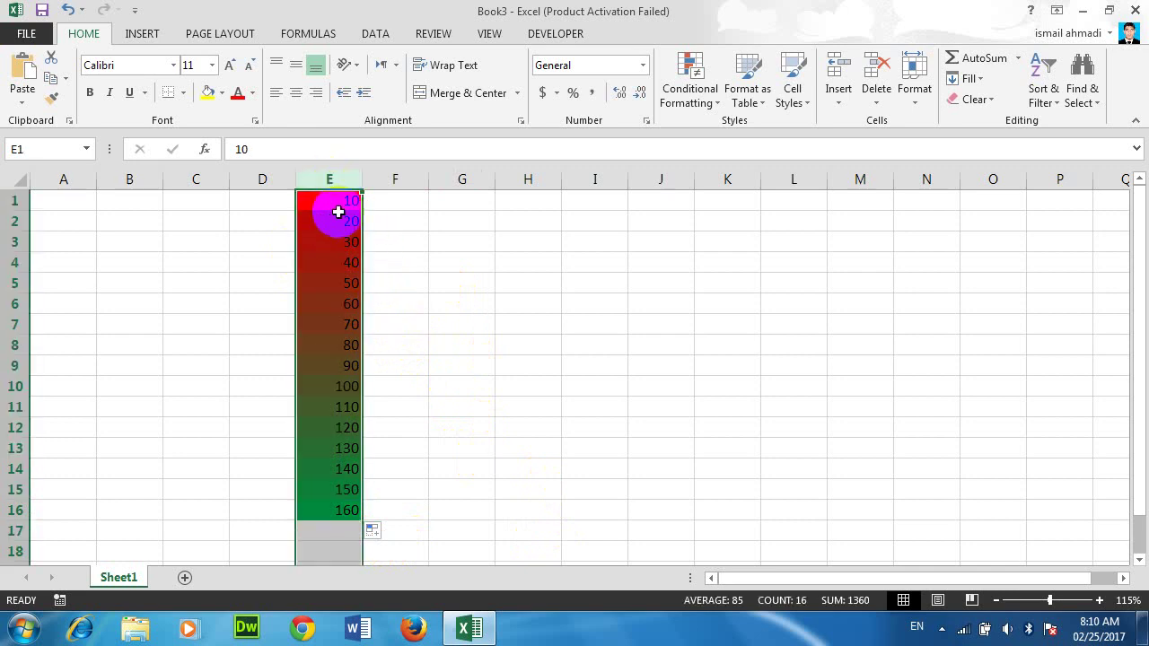
Select column G and bring up the Conditional Formatting menu for it
left_click(685, 104)
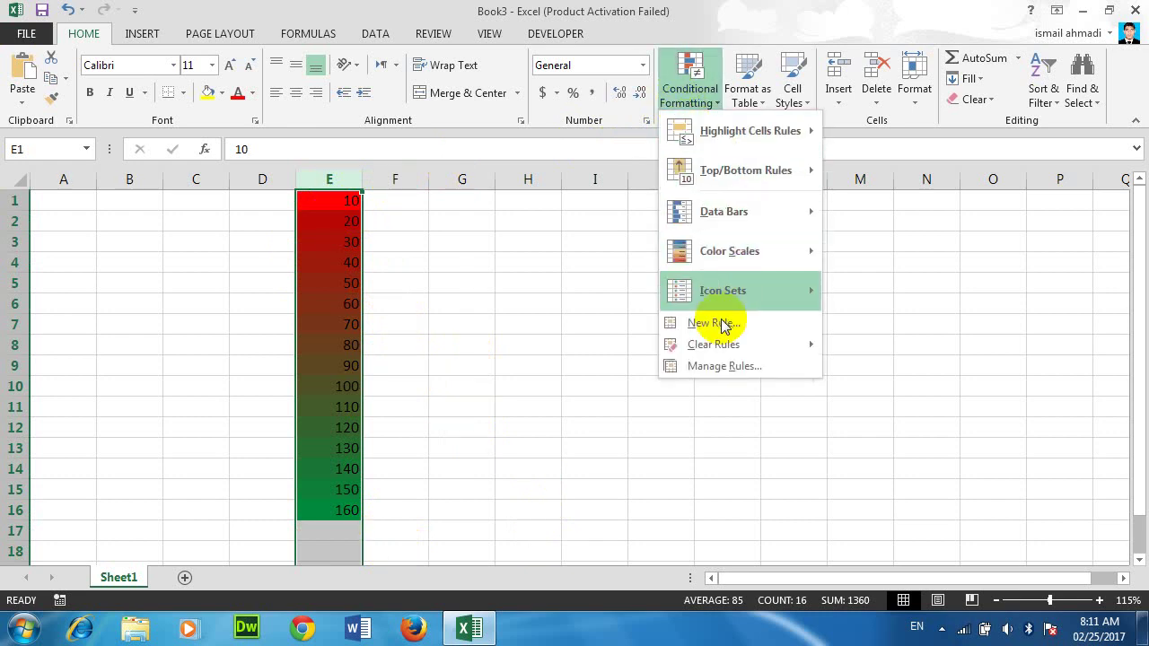
left_click(456, 336)
left_click(456, 234)
left_click(331, 177)
left_click(686, 90)
left_click(464, 179)
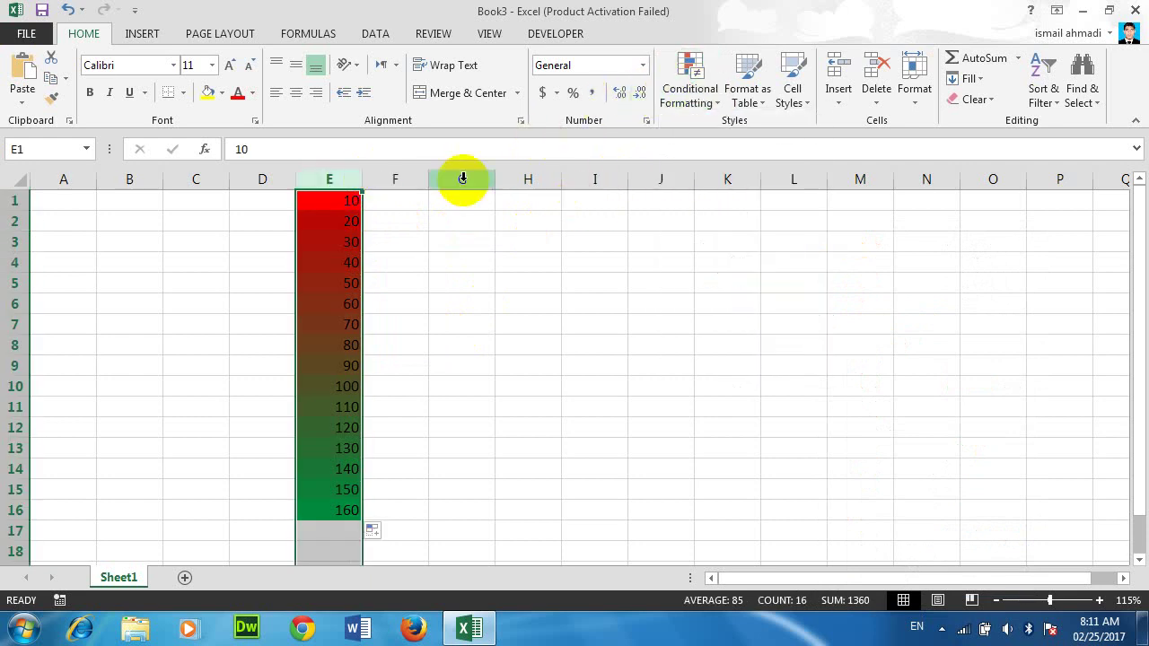
left_click(461, 179)
left_click(692, 106)
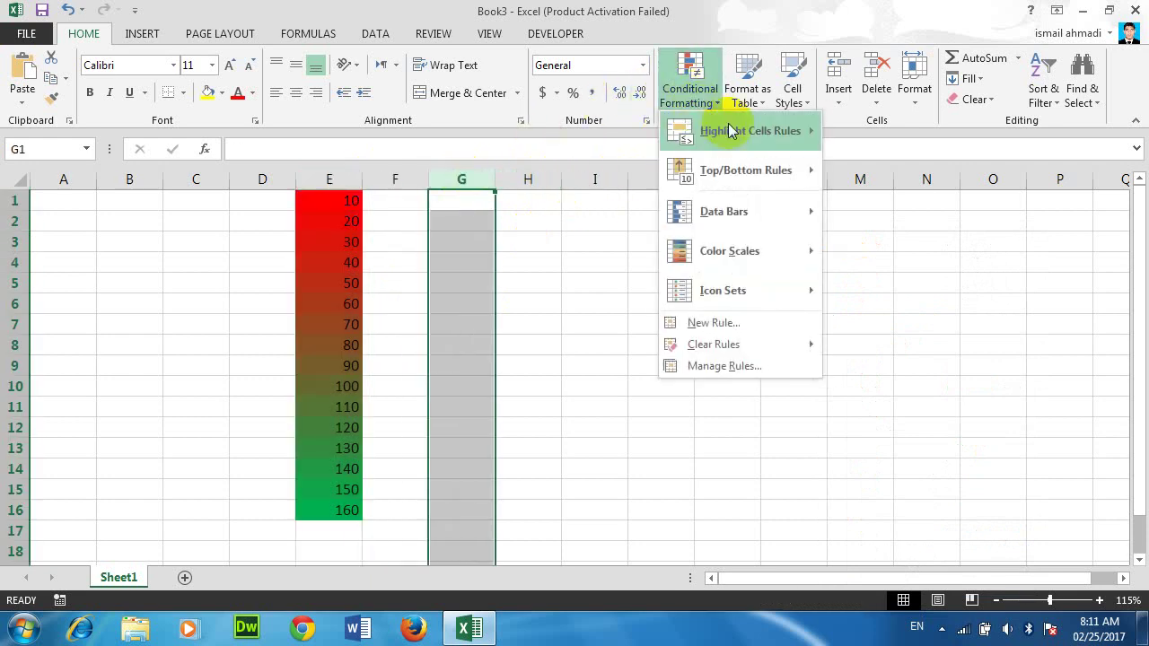
mouse_move(731, 130)
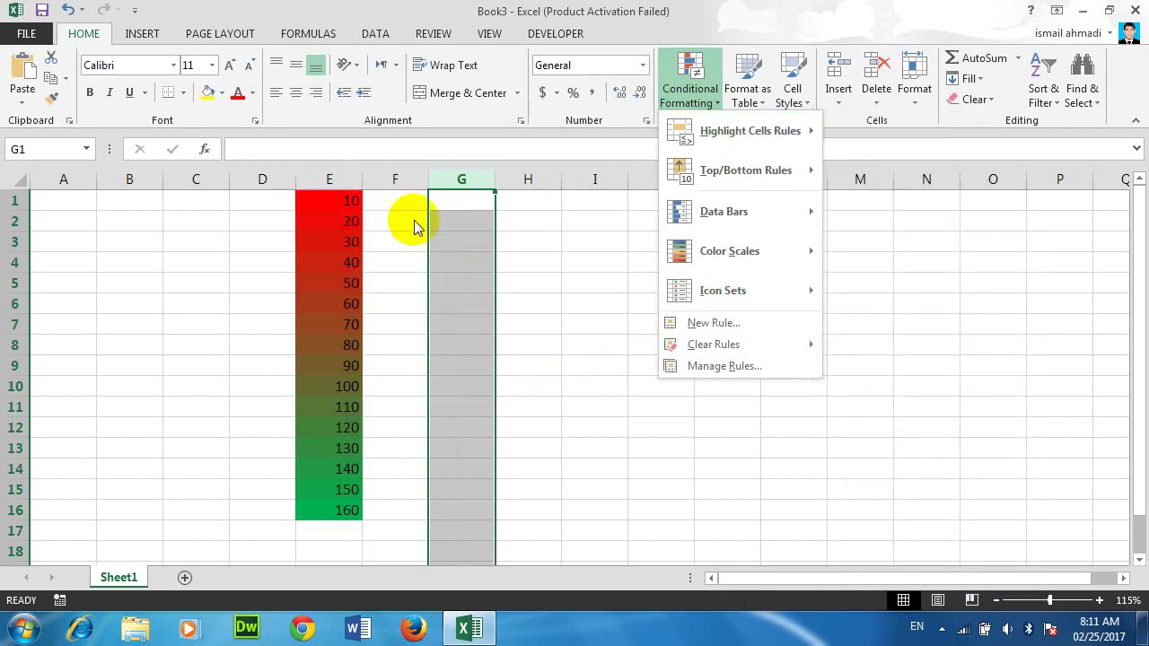
left_click(474, 243)
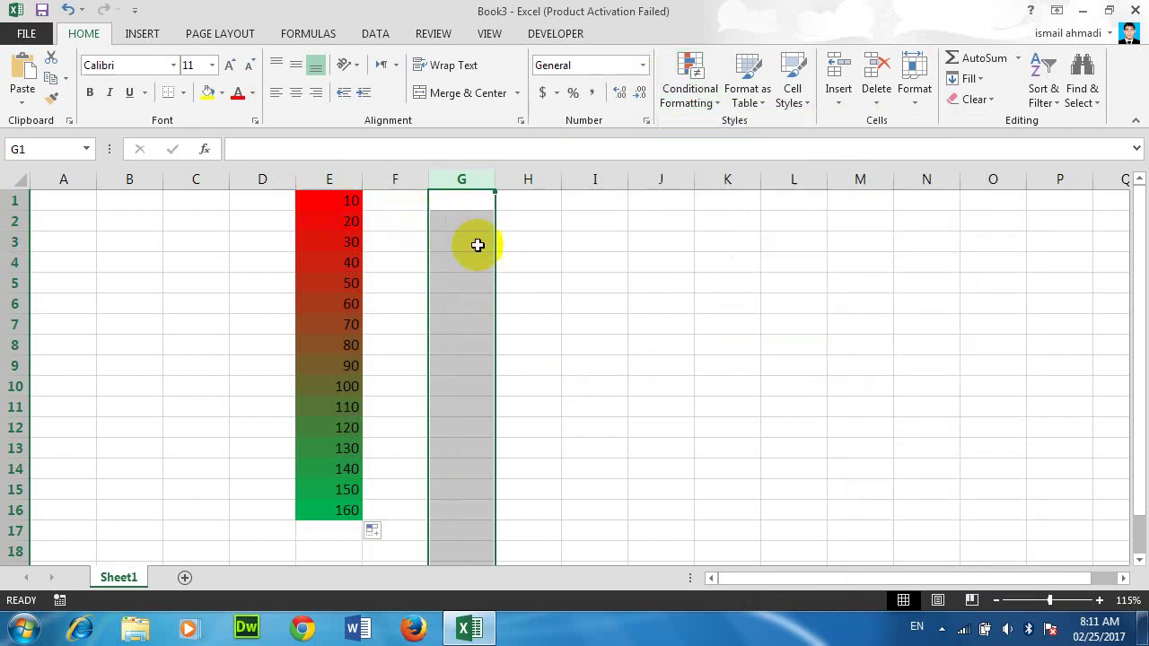
left_click(691, 112)
Start a new rule for column G with red as minimum colour and green as maximum
left_click(713, 326)
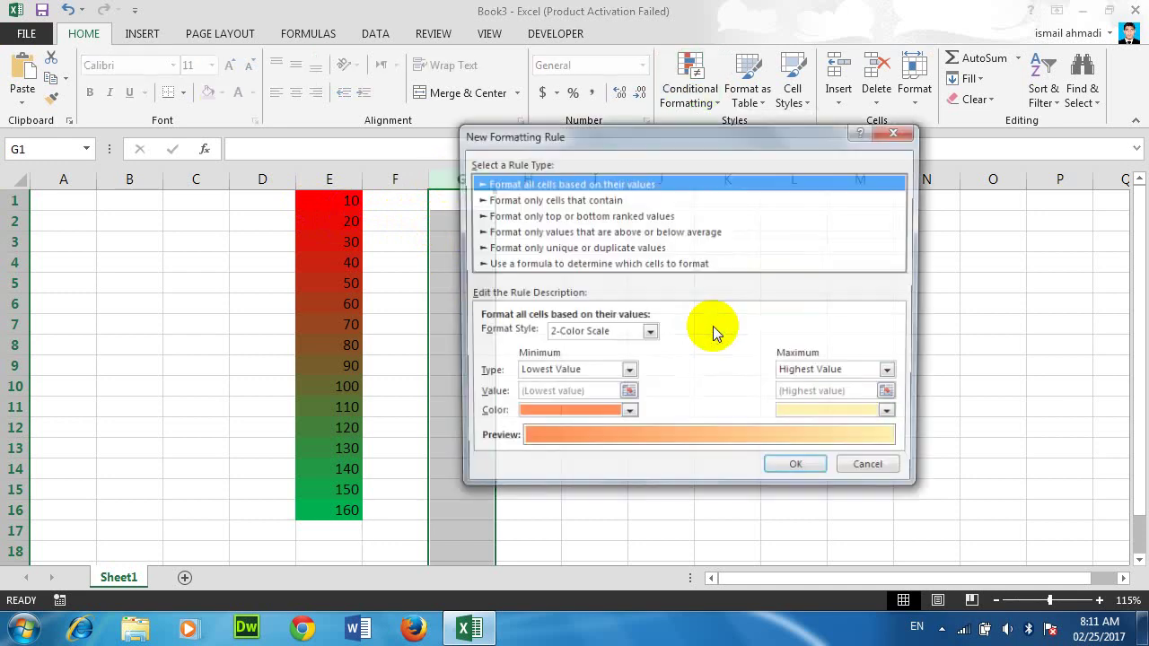
left_click(627, 415)
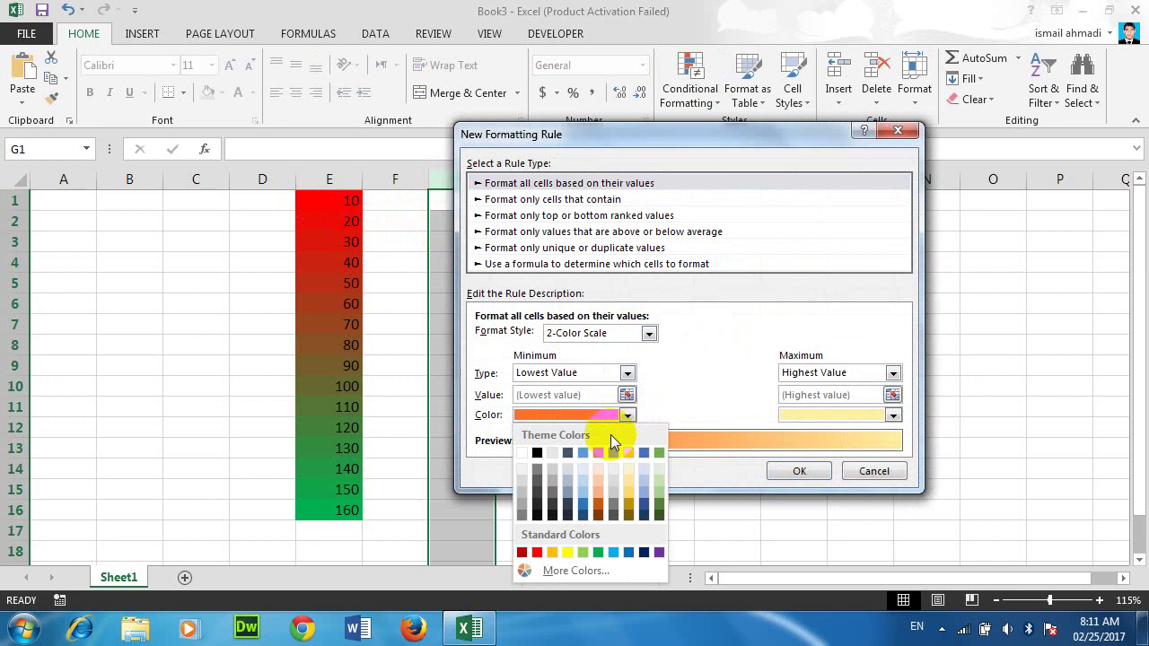
left_click(537, 552)
left_click(892, 415)
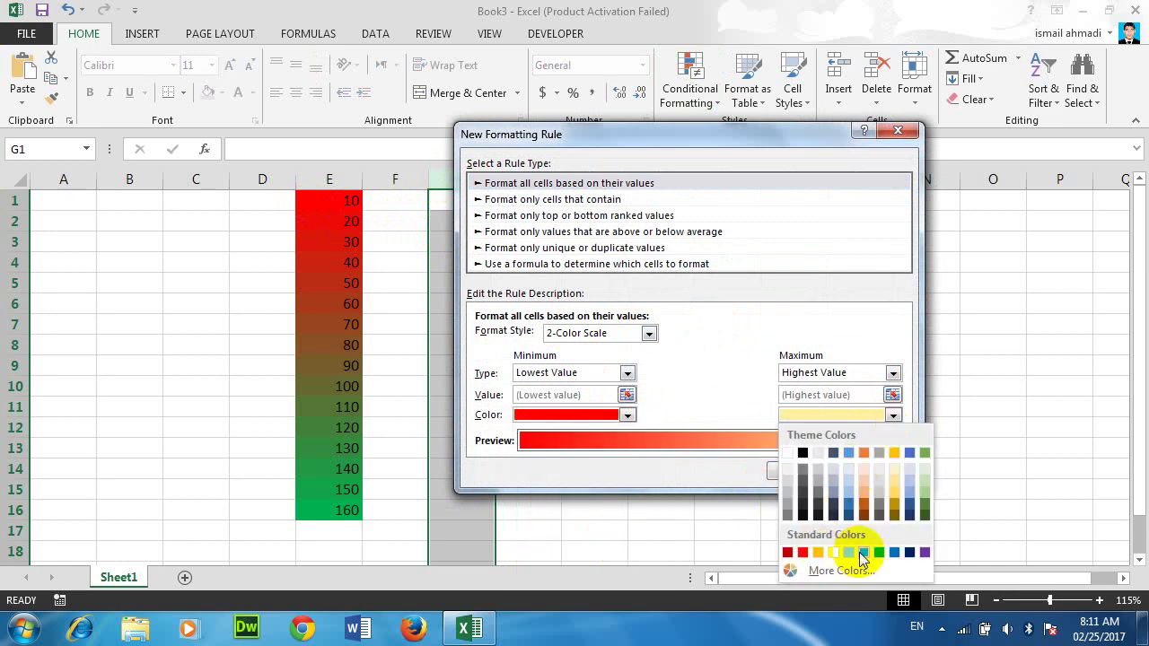
left_click(862, 549)
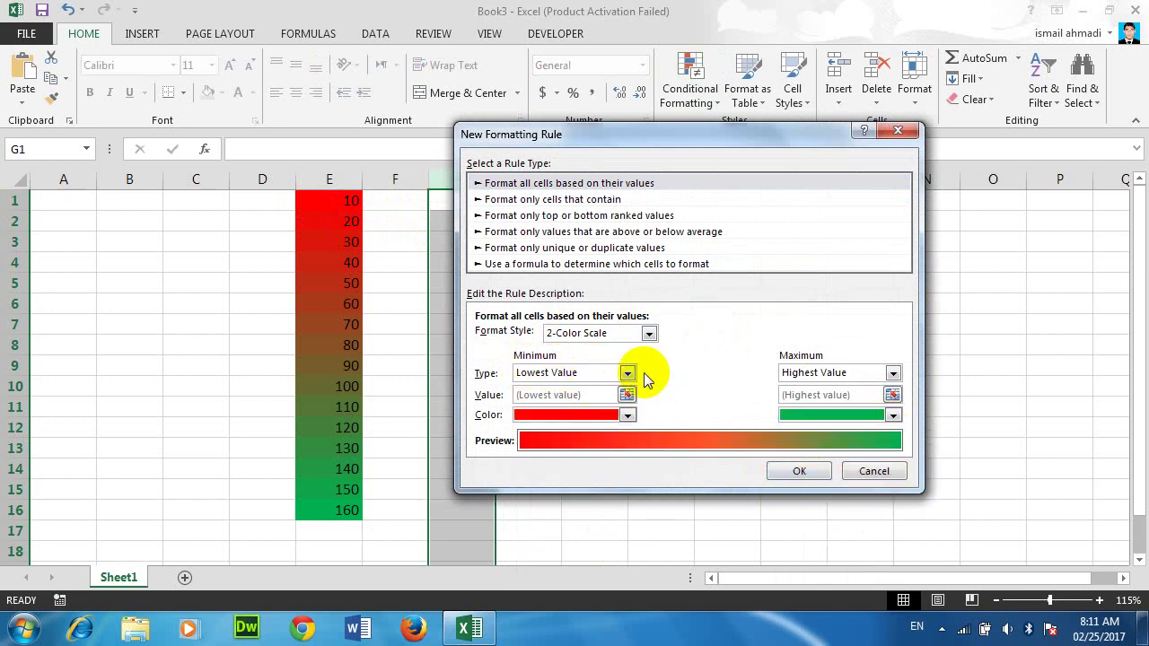
Make the minimum and maximum fixed numbers, 50 and 100, and apply the rule
left_click(627, 373)
left_click(557, 402)
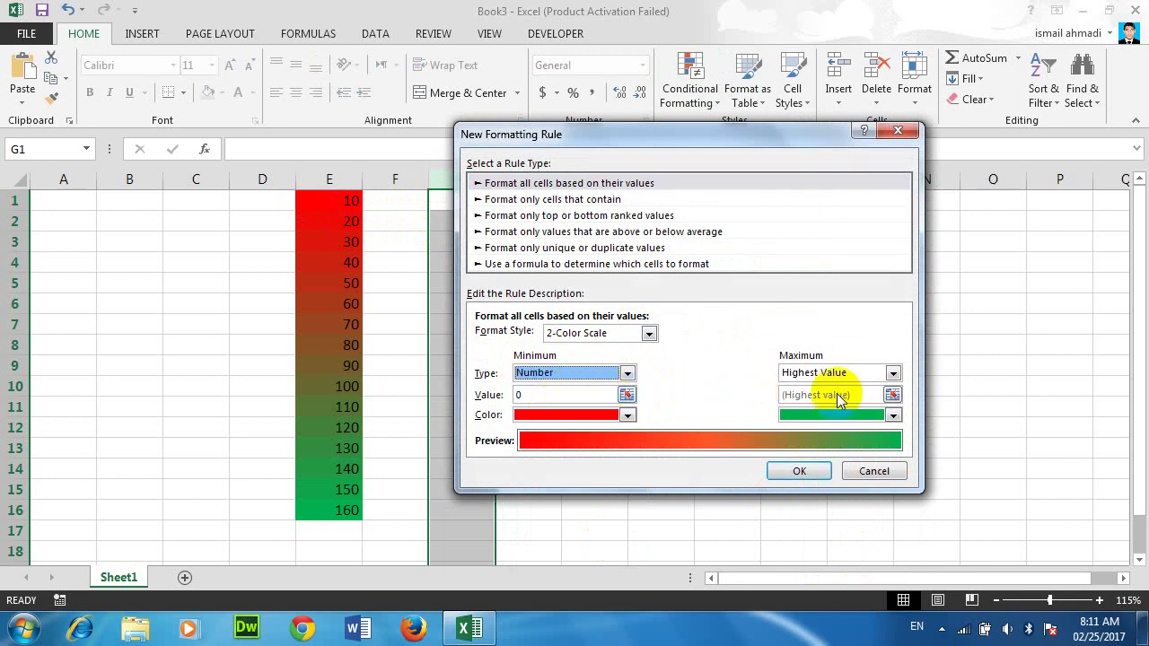
left_click(892, 372)
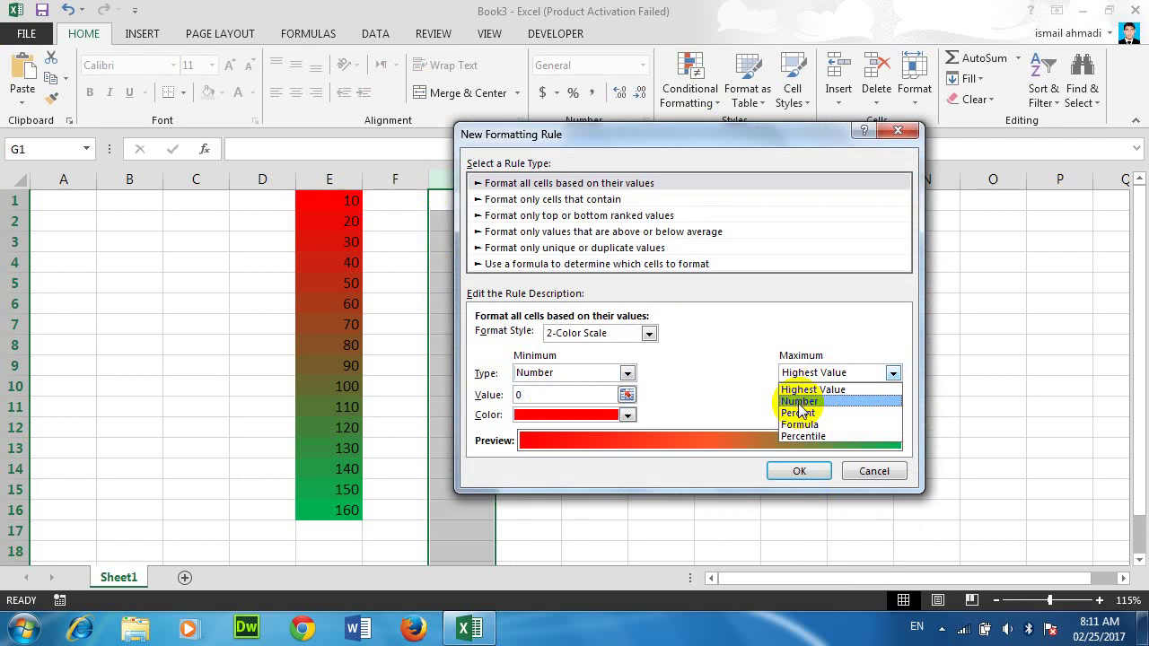
left_click(799, 401)
left_click(516, 394)
type("50")
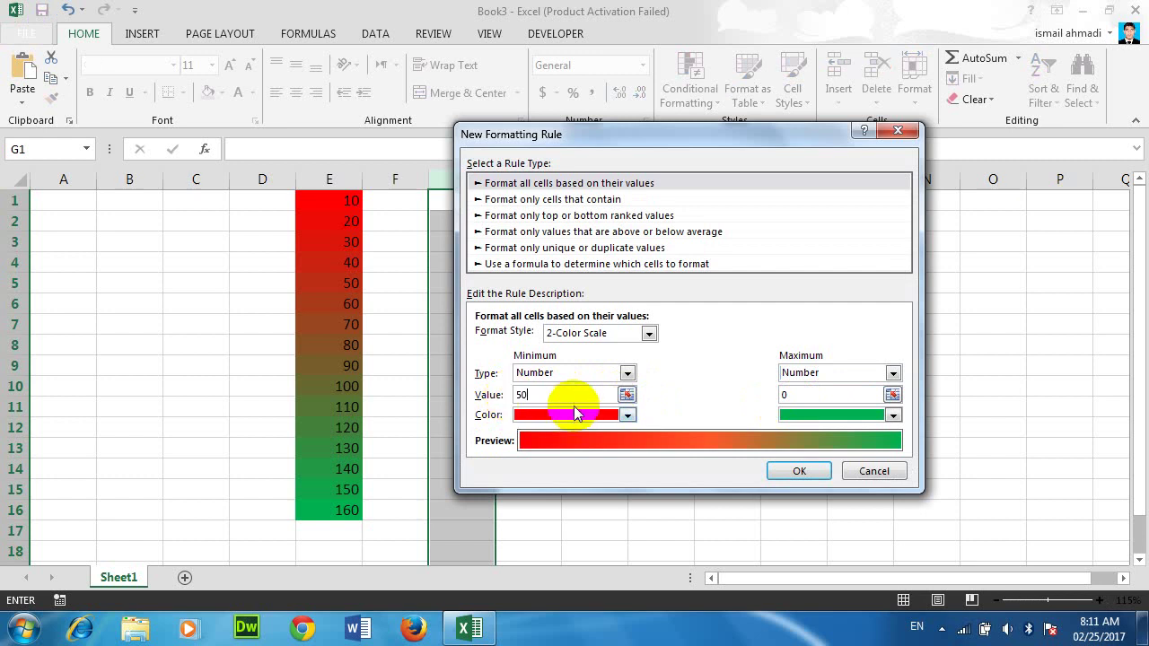
left_click_drag(825, 395, 767, 394)
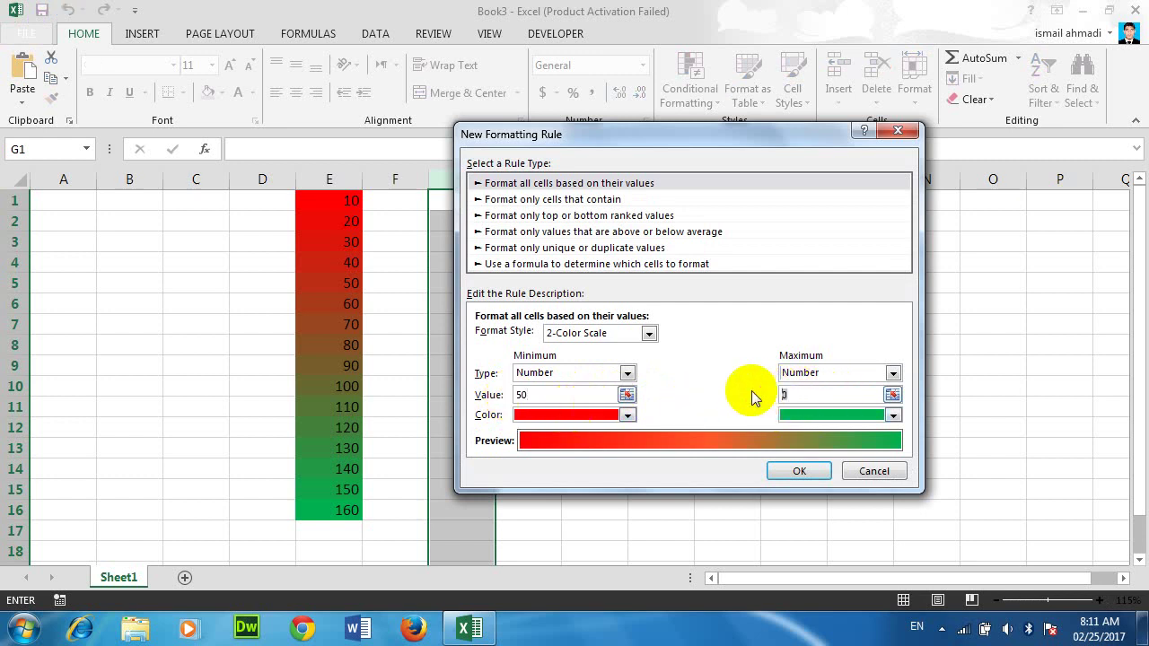
type("100")
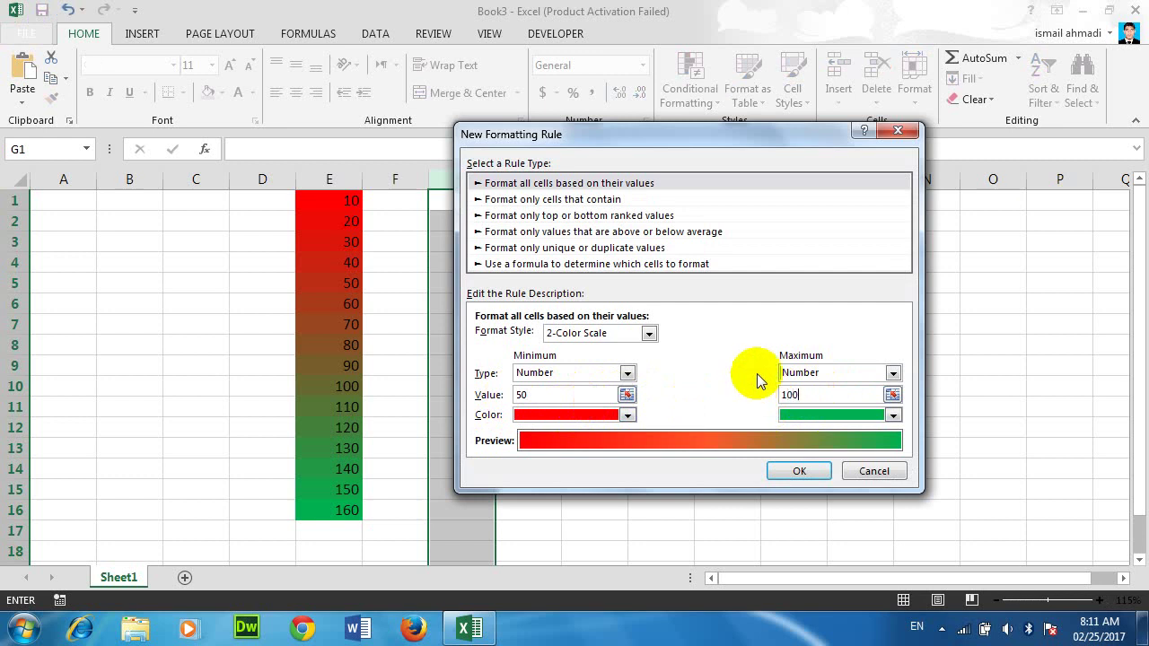
left_click(524, 395)
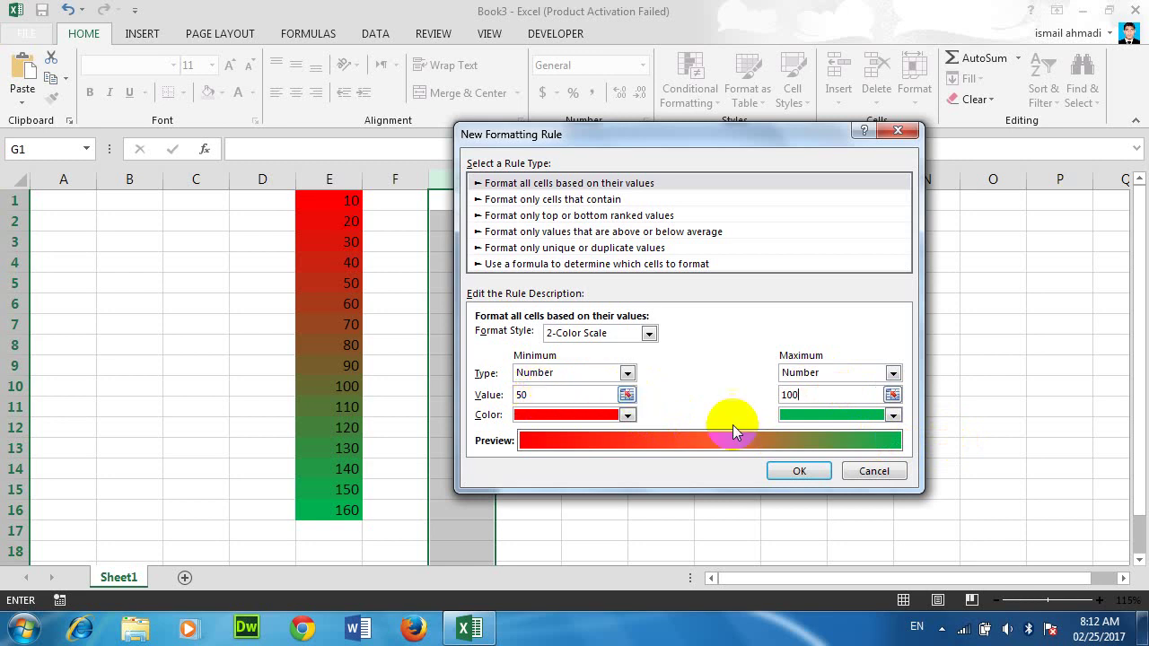
left_click(802, 470)
Enter 10 through 100 in steps of 10 down column G from G1 to G10
left_click(484, 207)
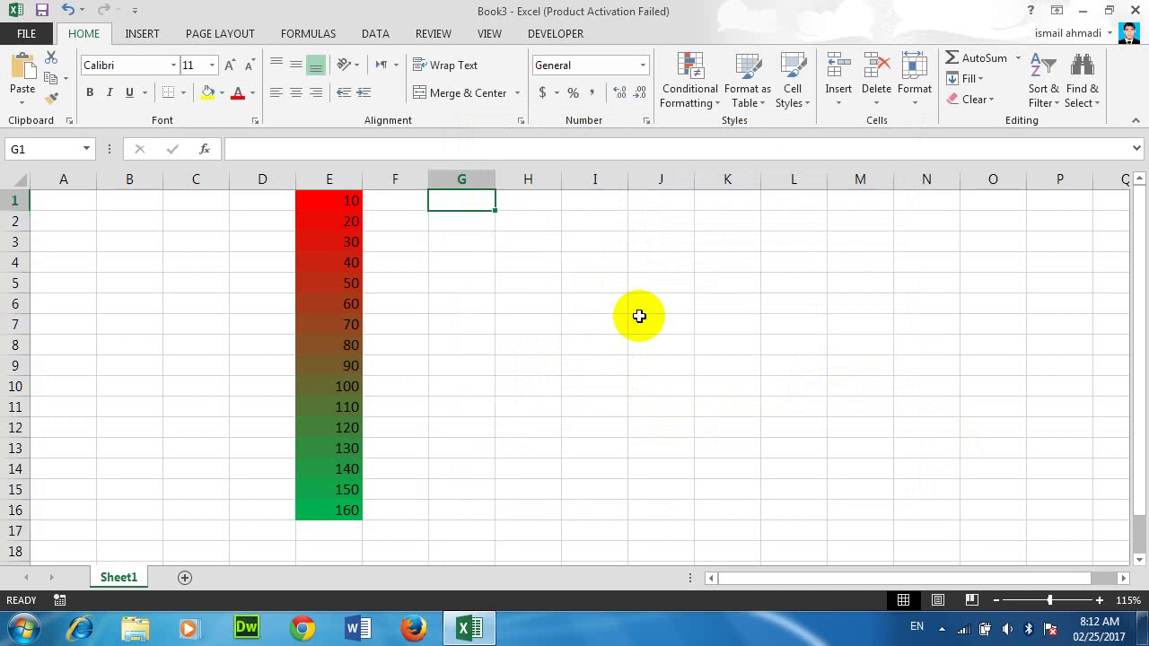
type("10")
key("Return")
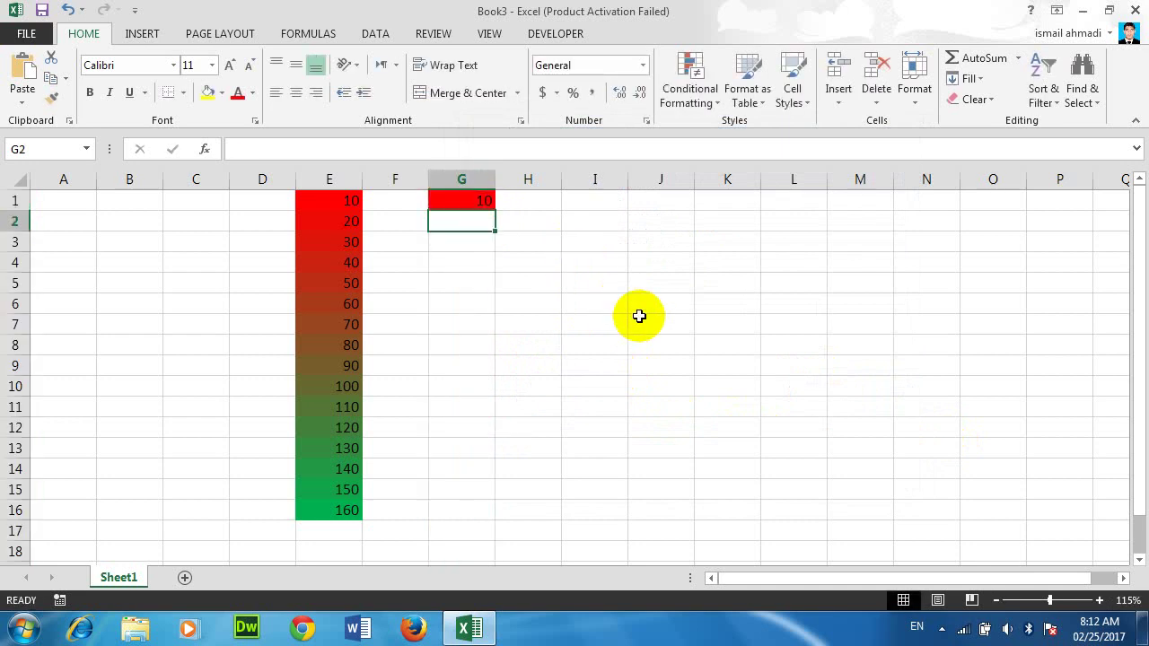
type("20")
key("Return")
type("30")
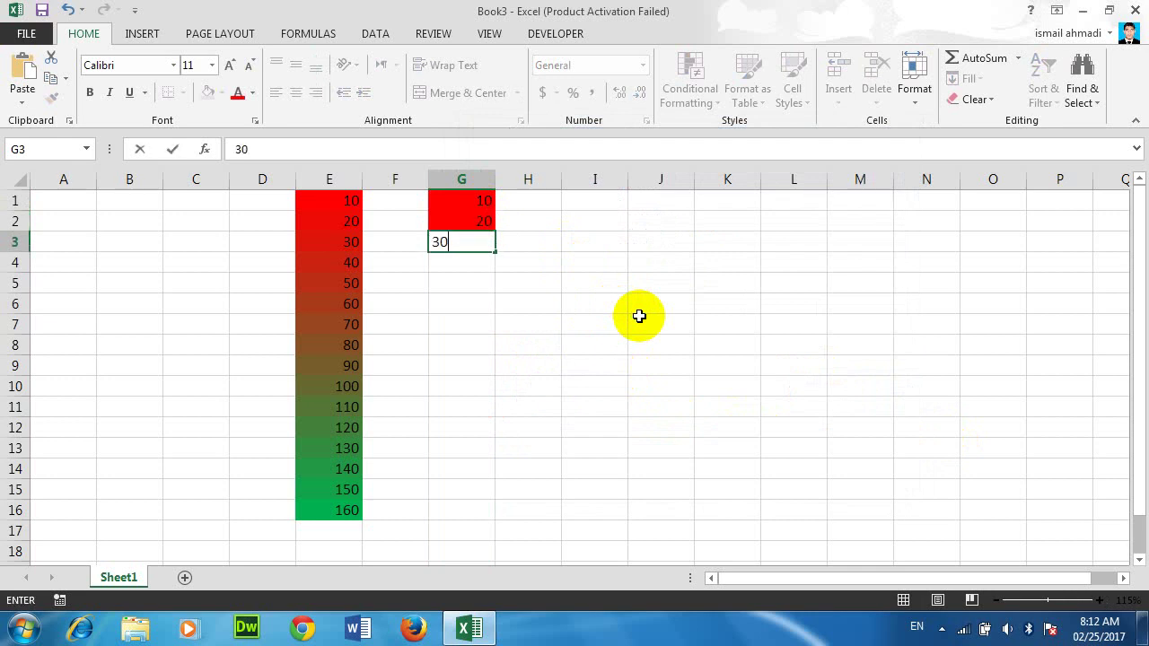
key("Return")
type("40")
key("Return")
type("50")
key("Return")
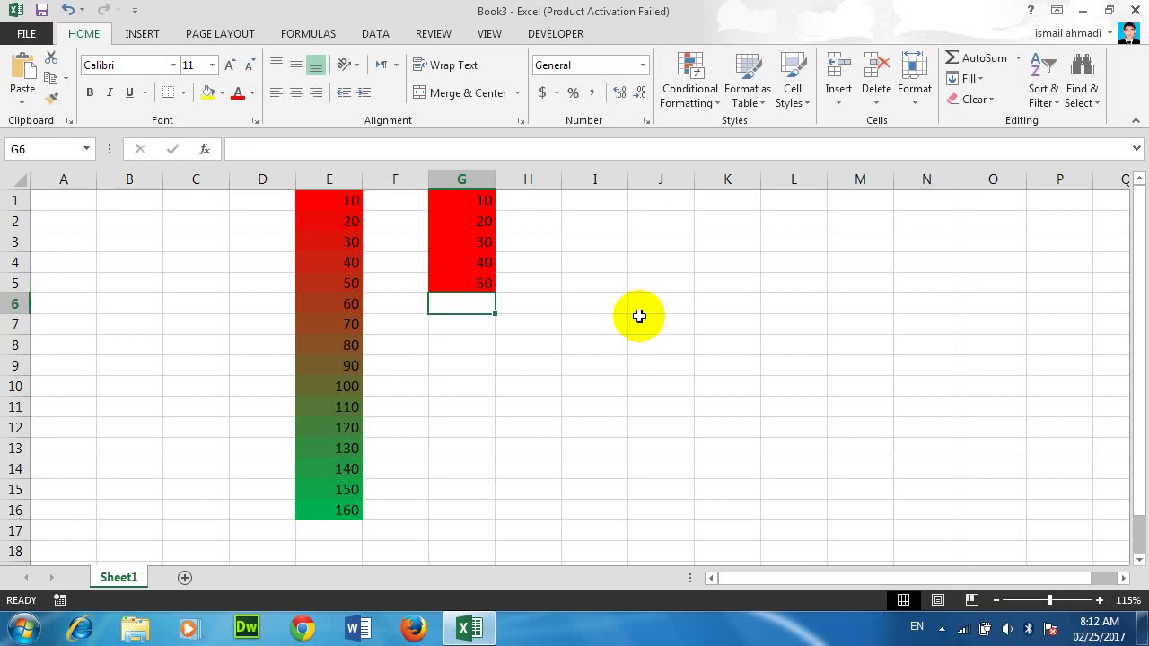
type("60")
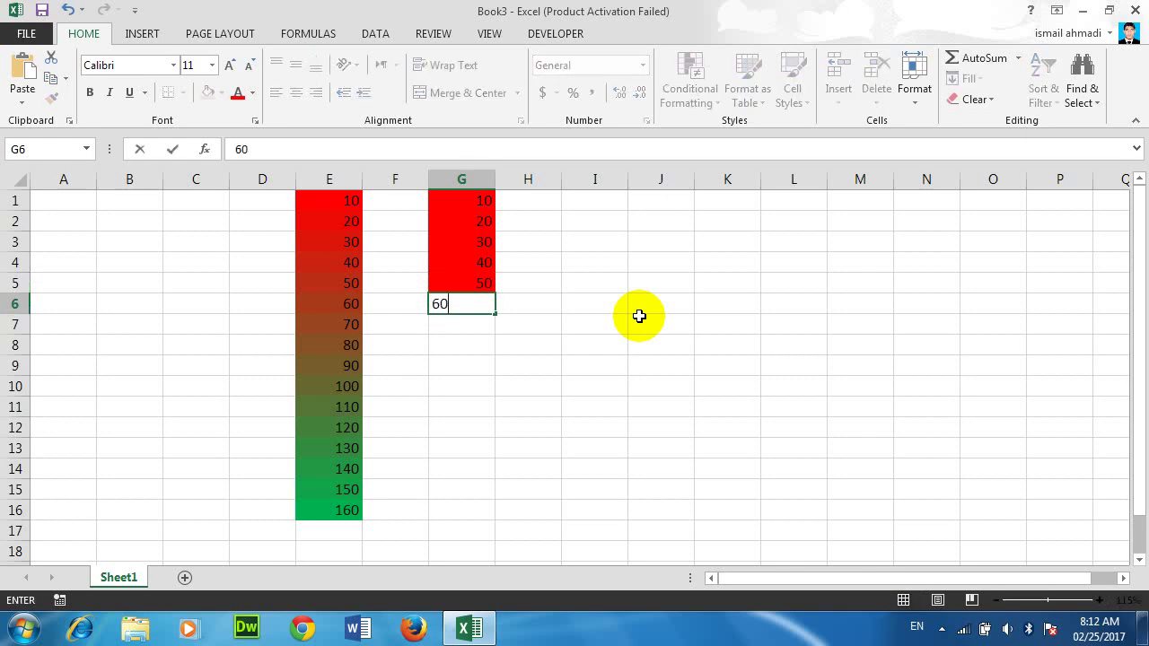
key("Return")
type("70")
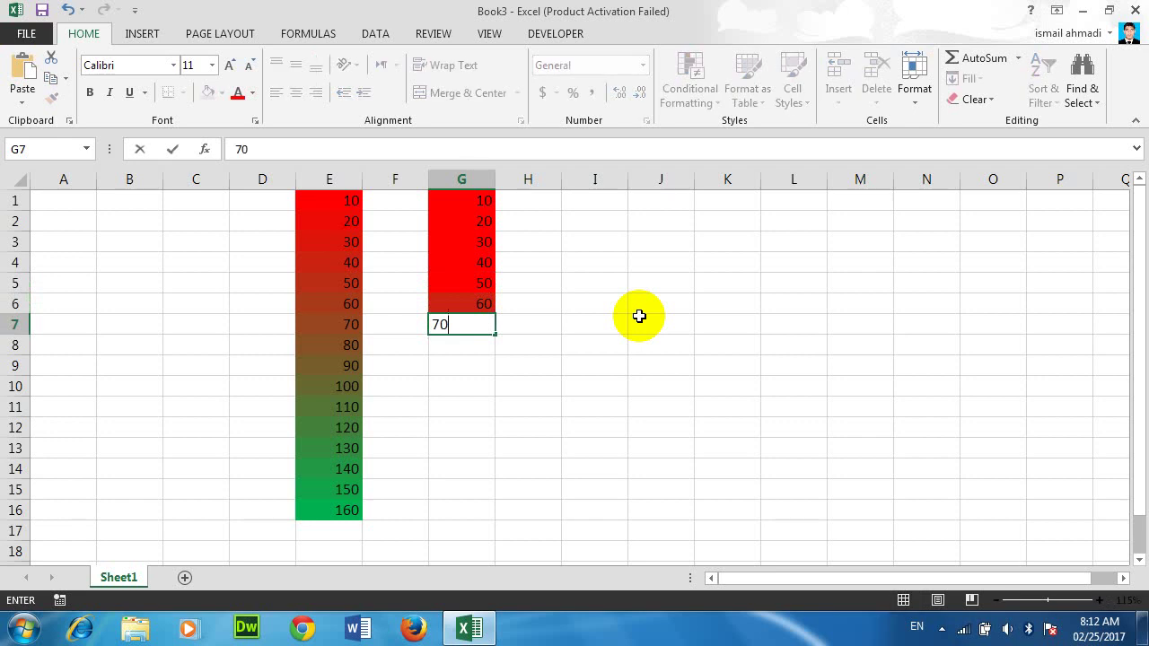
key("Return")
type("80")
key("Return")
type("90")
key("Return")
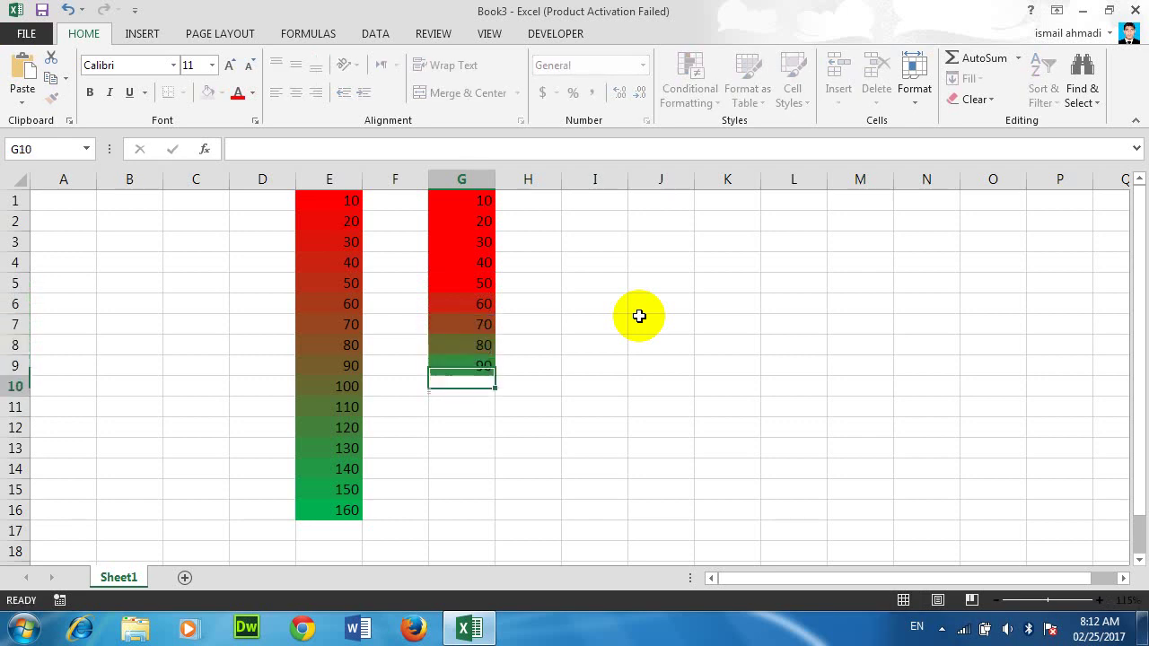
type("100")
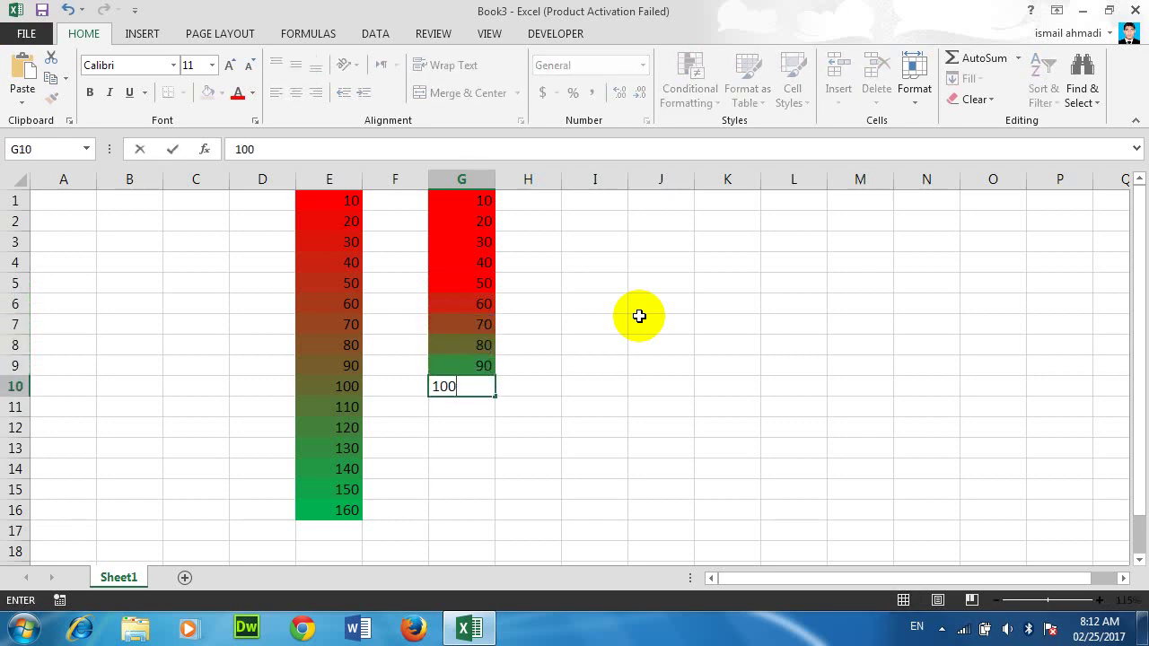
key("Return")
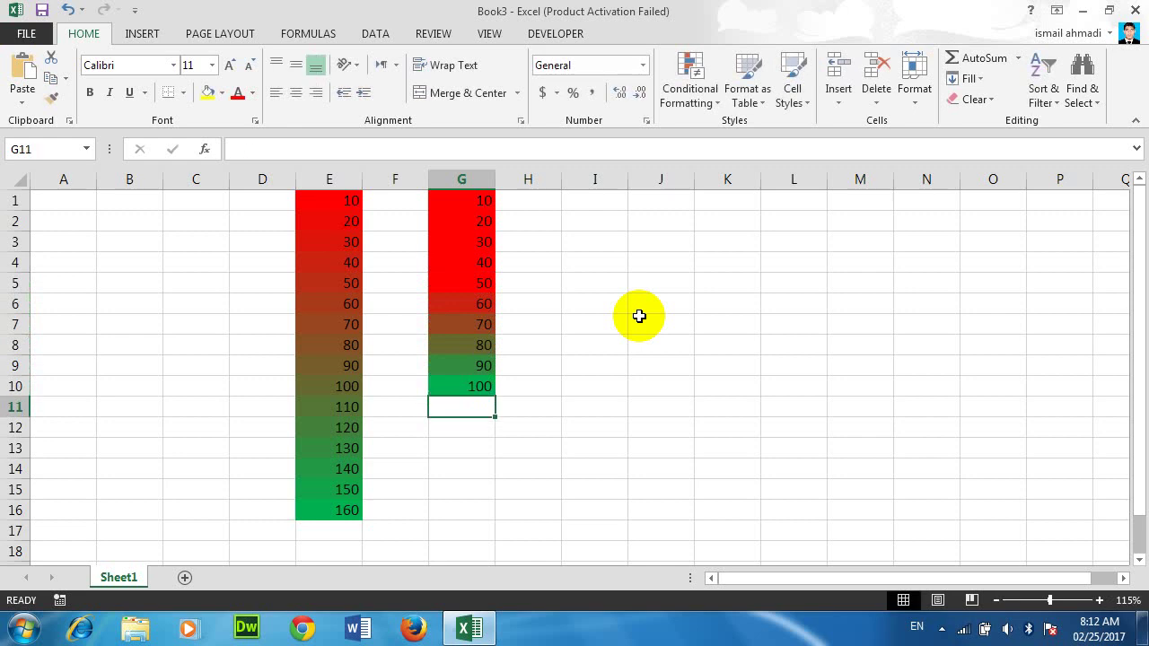
Enter 1000, 10000 and 100000 in G11 to G13
type("10000")
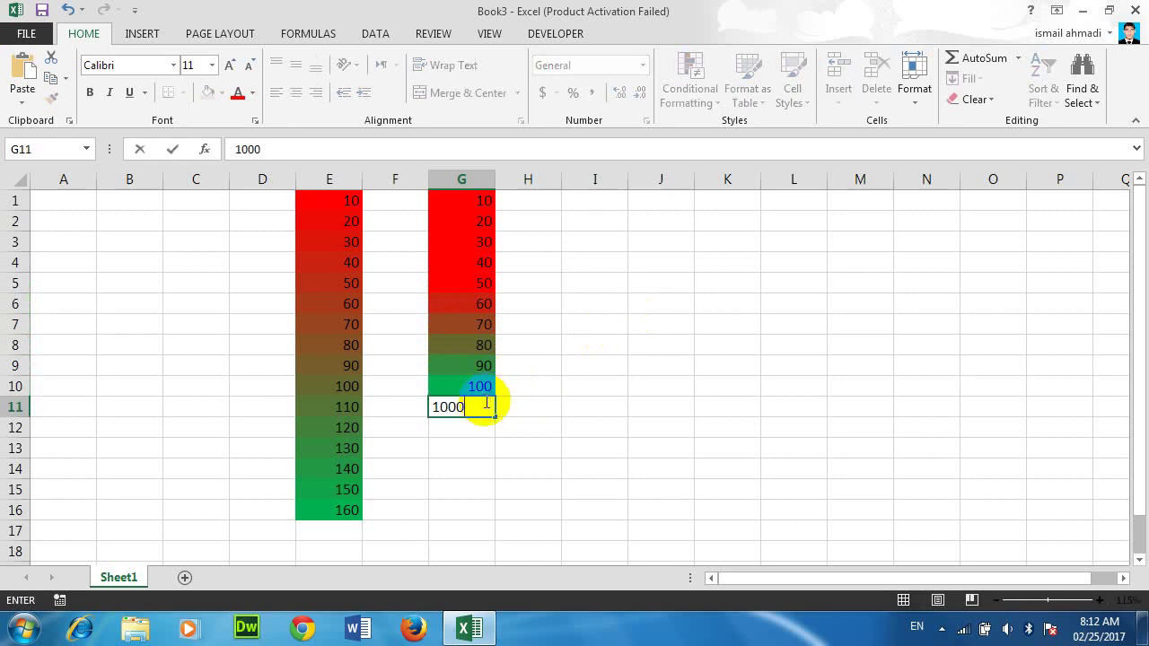
key("BackSpace")
key("Return")
type("10000")
key("Return")
type("1000")
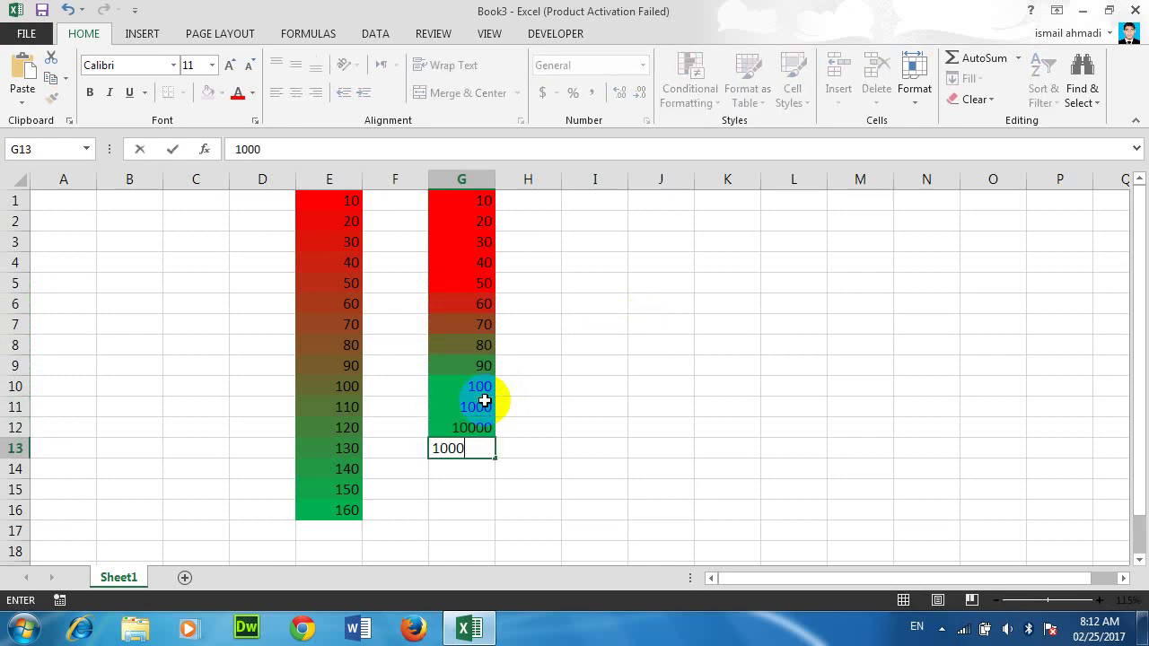
key("Return")
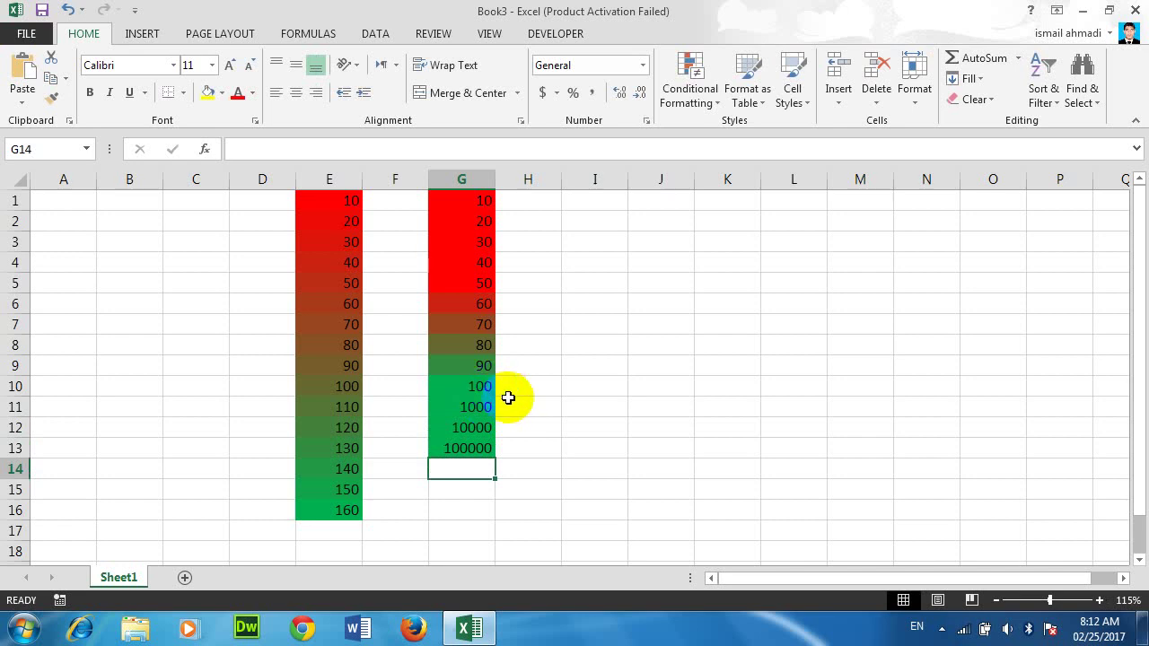
After checking G5:G10, select column I and start a new conditional formatting rule
left_click(477, 304)
left_click_drag(472, 385, 473, 288)
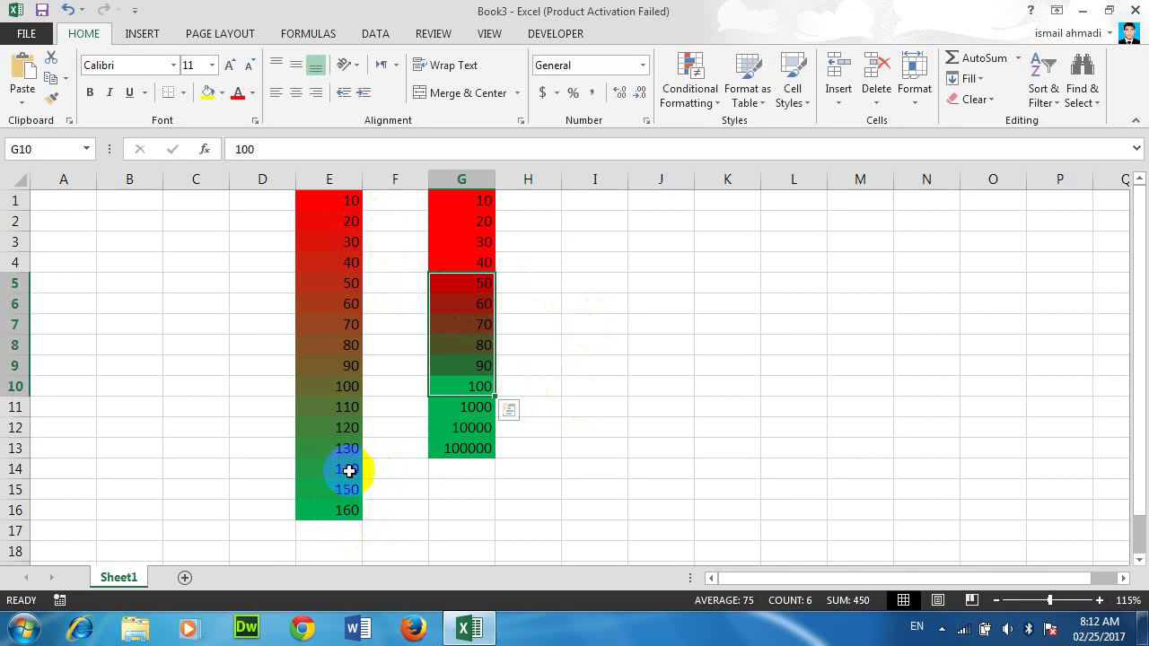
left_click(690, 94)
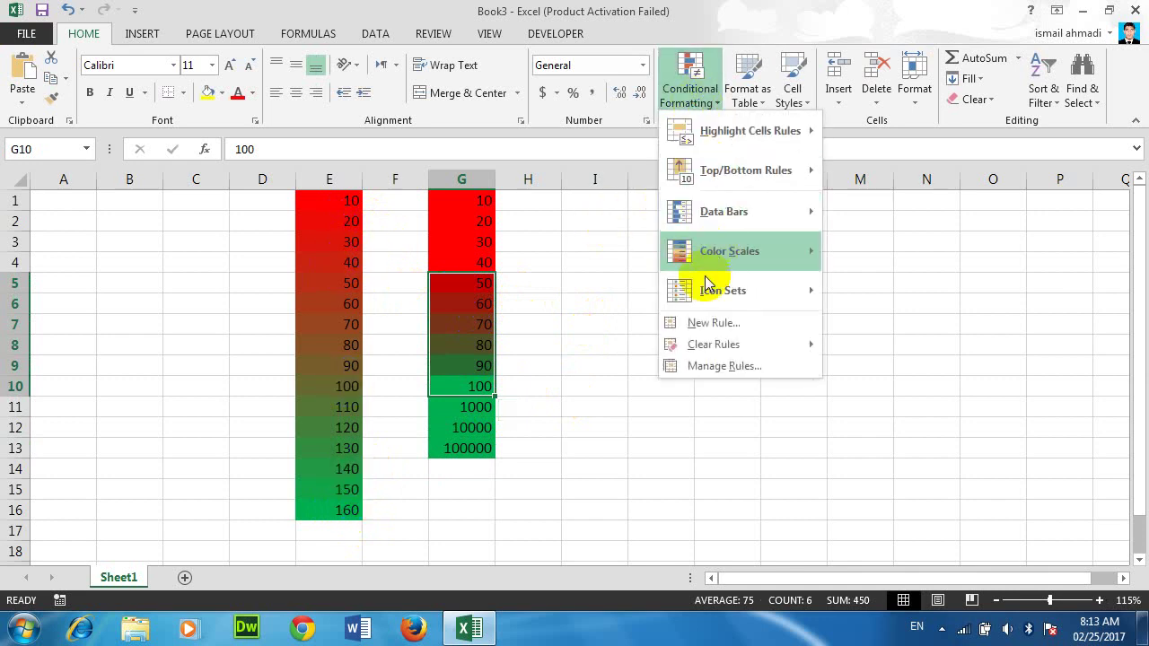
left_click(605, 185)
left_click(594, 180)
left_click(691, 94)
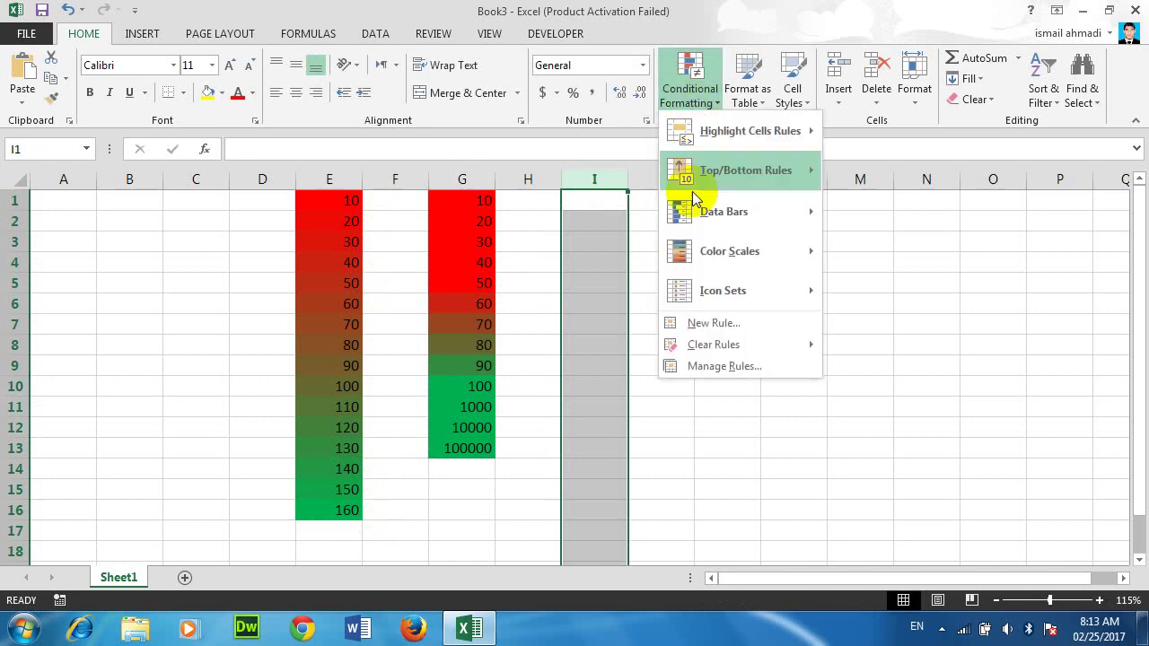
left_click(709, 322)
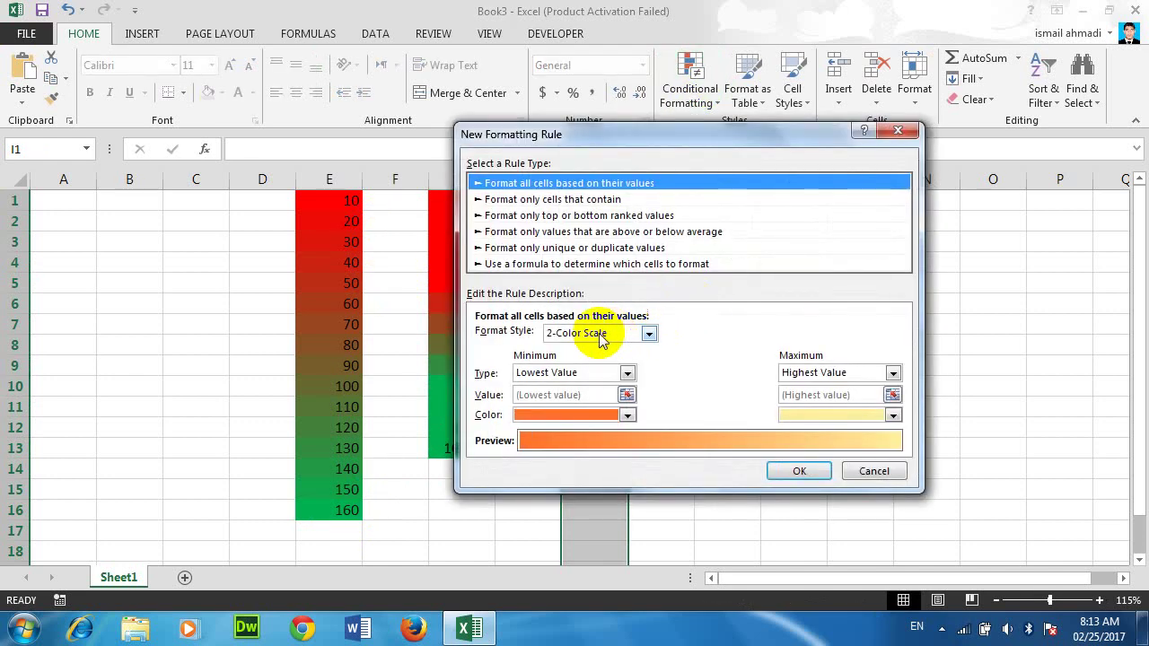
Switch the style to 3-Color Scale with red minimum, yellow midpoint and green maximum
left_click(614, 335)
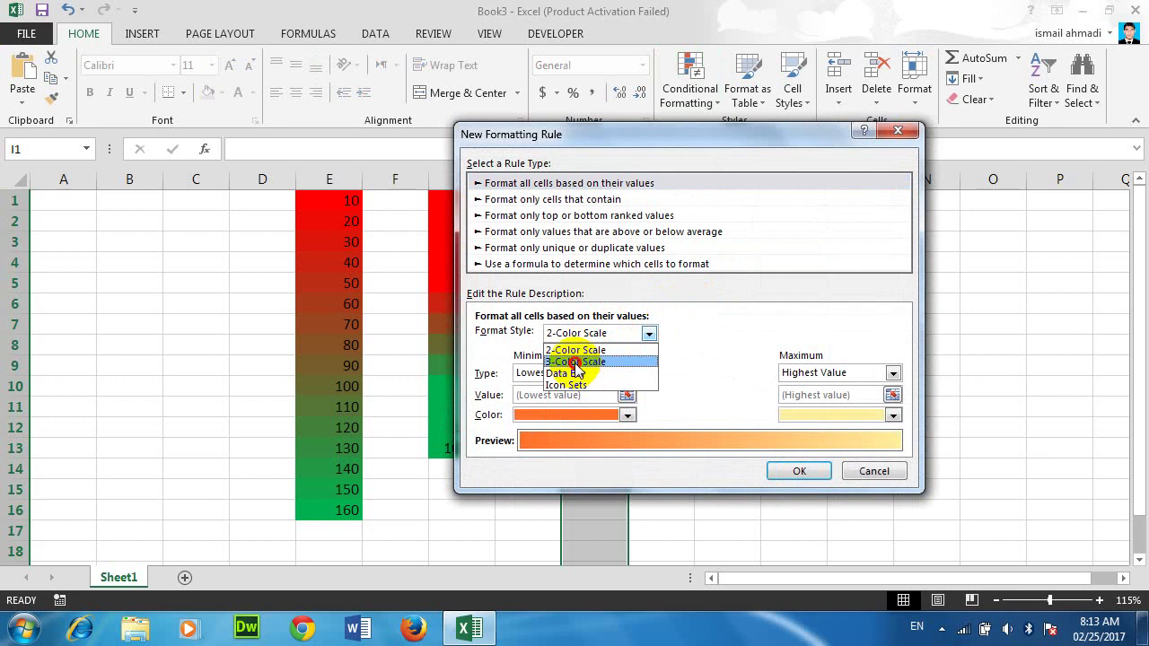
left_click(577, 362)
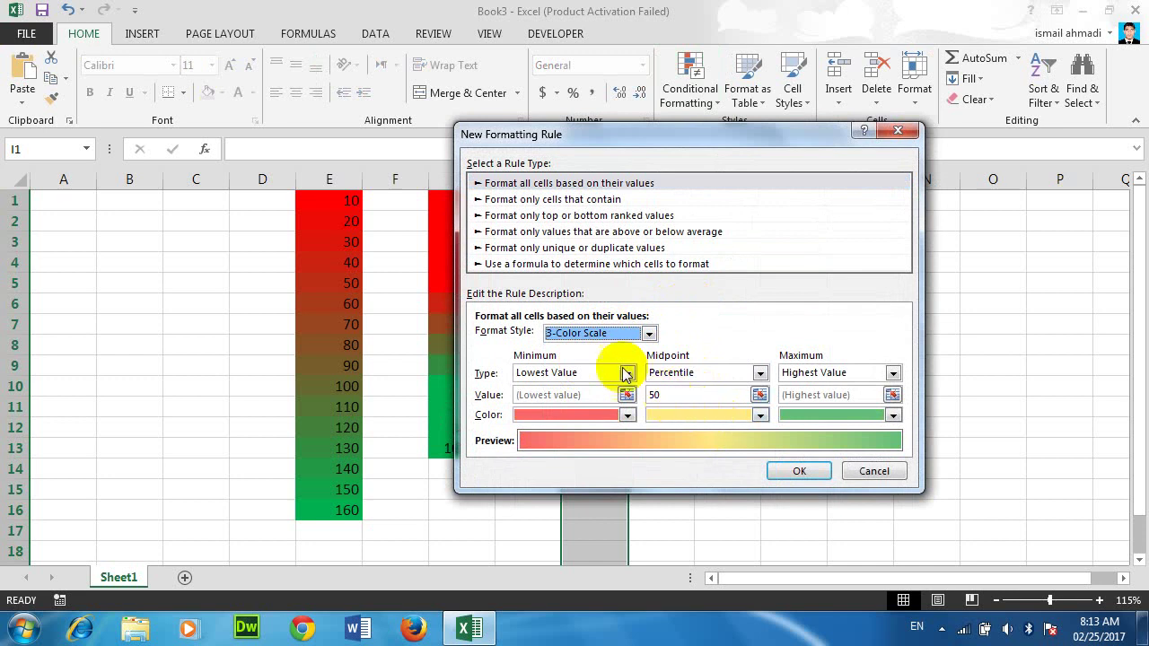
left_click(626, 415)
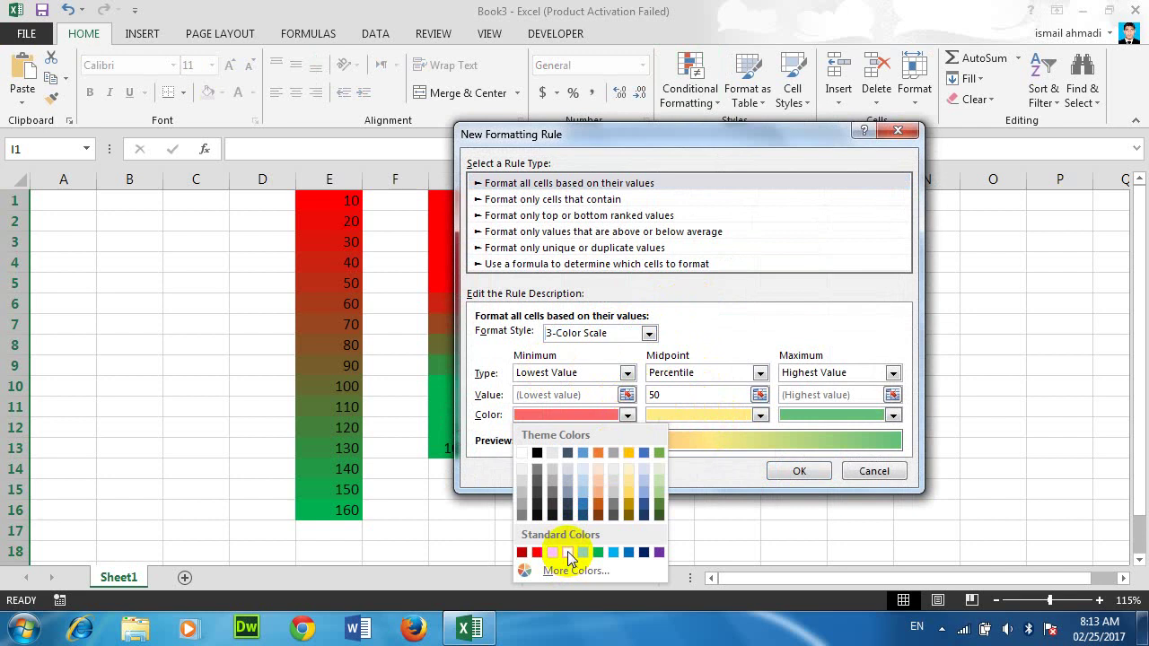
left_click(536, 551)
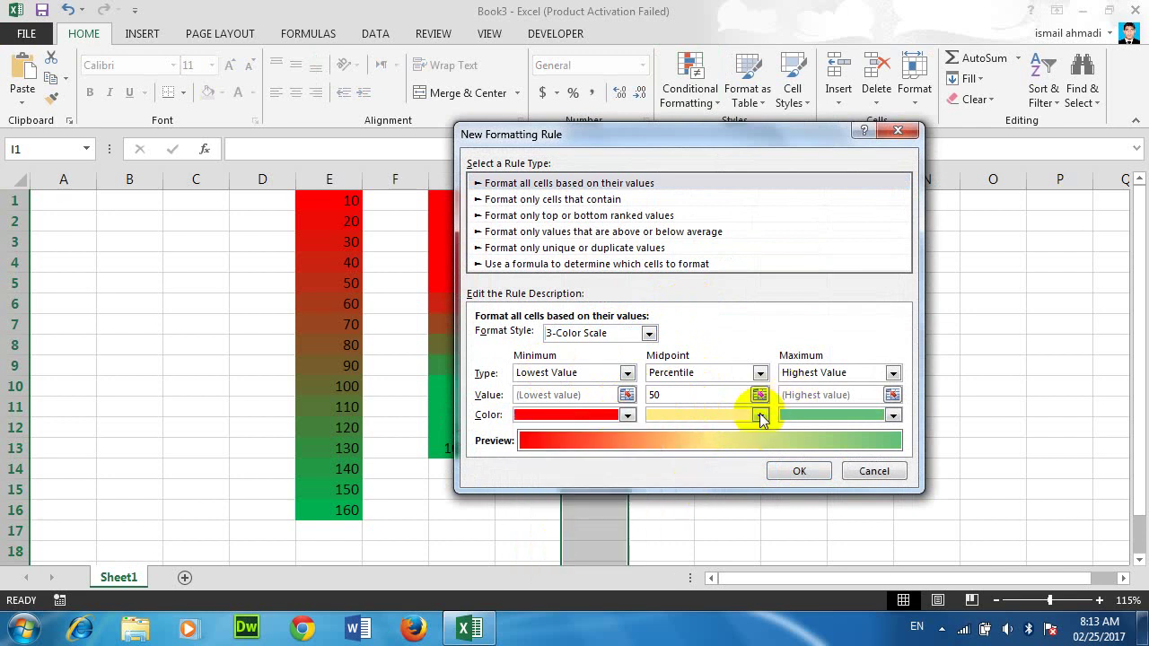
left_click(760, 414)
left_click(698, 545)
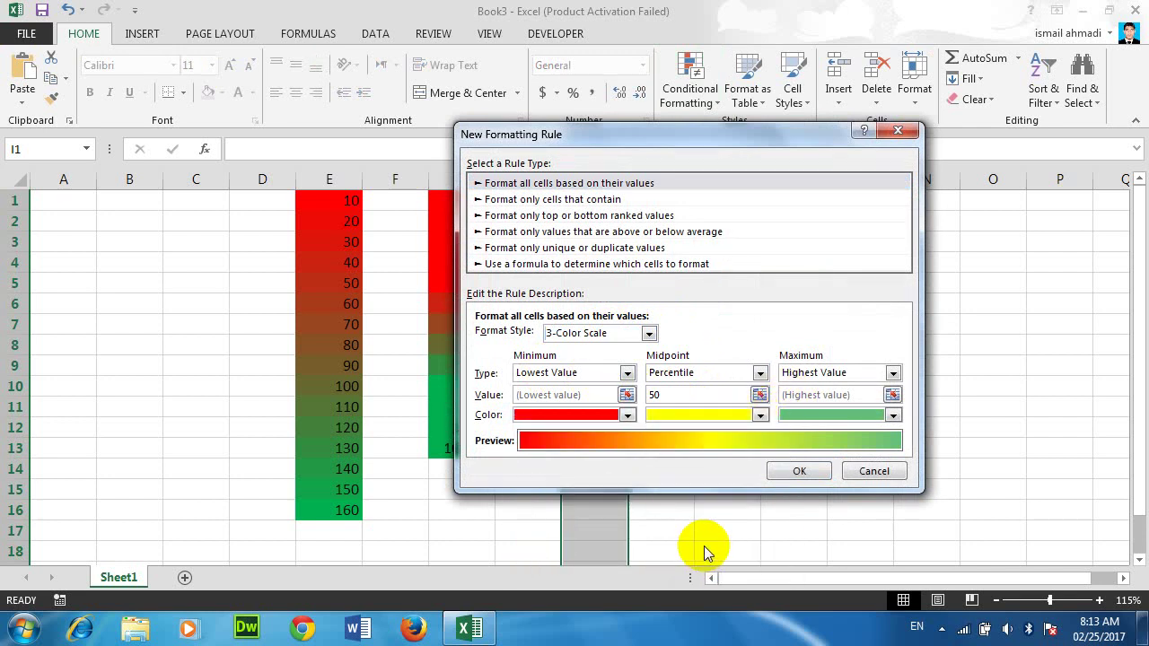
left_click(893, 416)
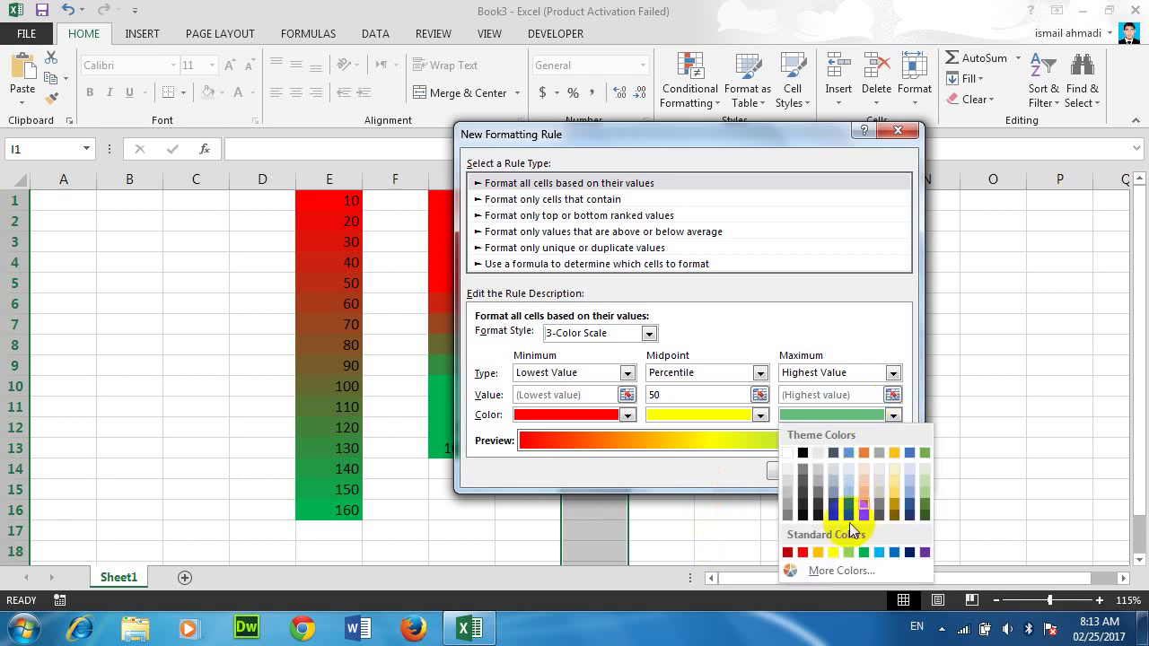
left_click(863, 552)
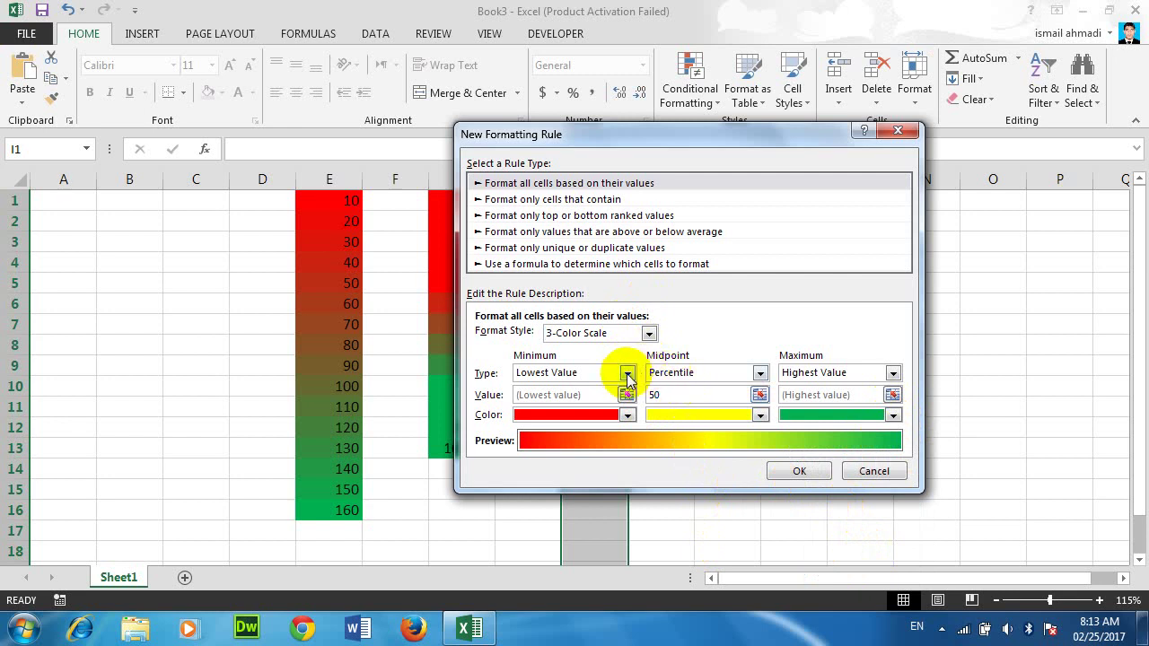
Try Number and Percentage types for the scale points and enter 100 as the maximum
left_click(626, 372)
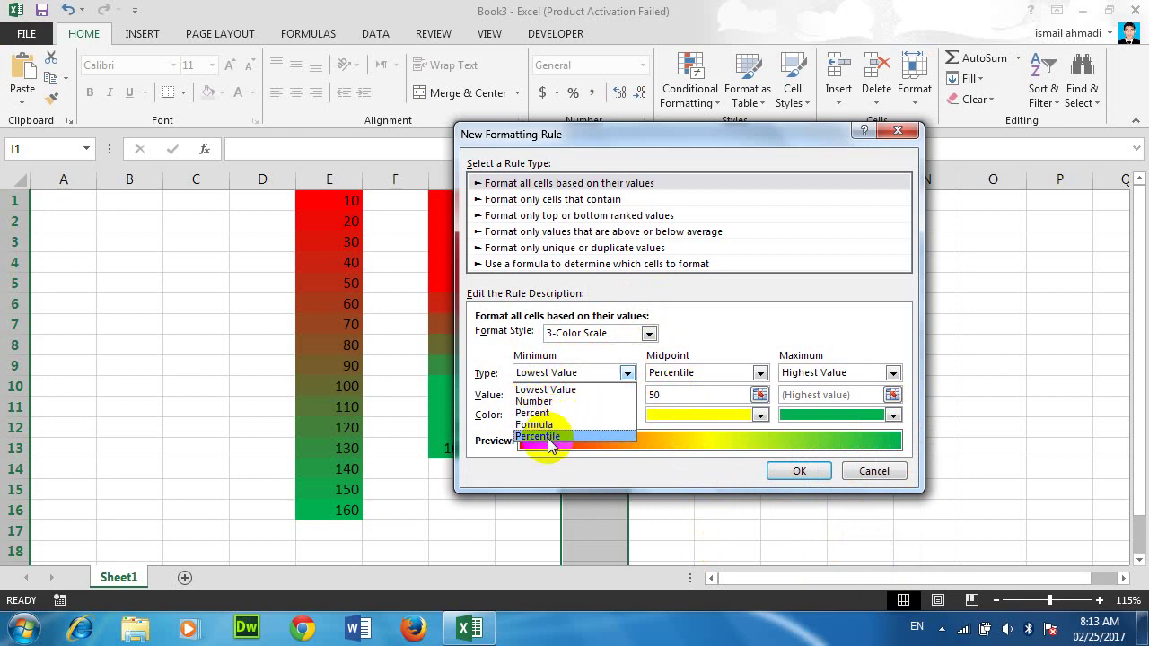
left_click(544, 402)
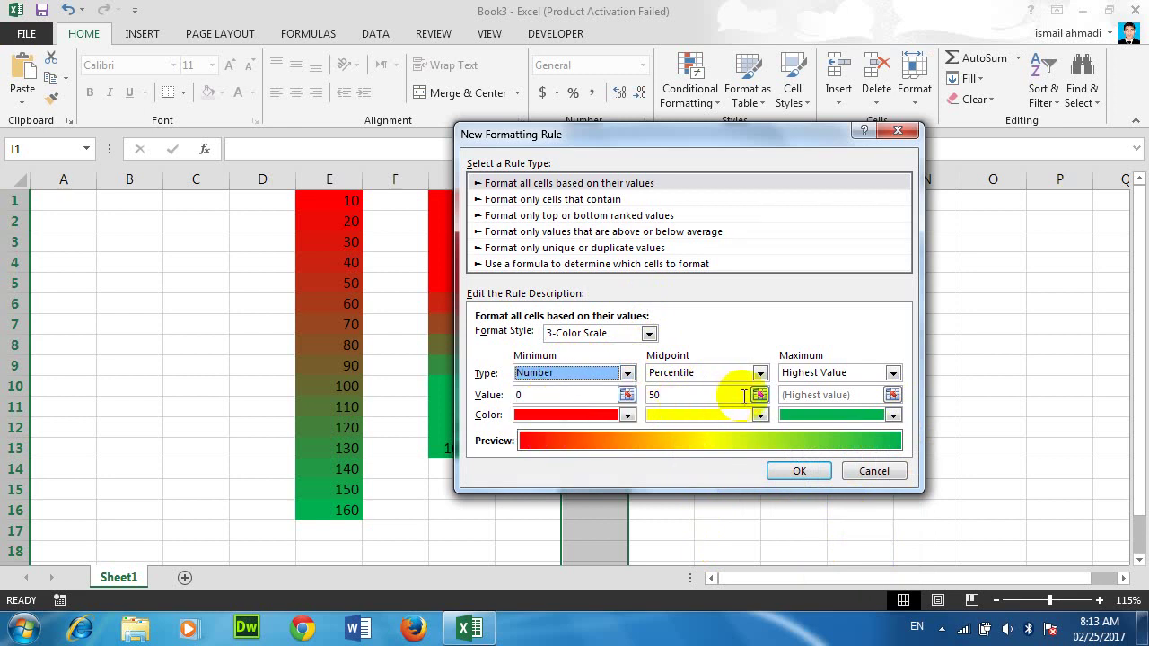
left_click(759, 372)
left_click(679, 404)
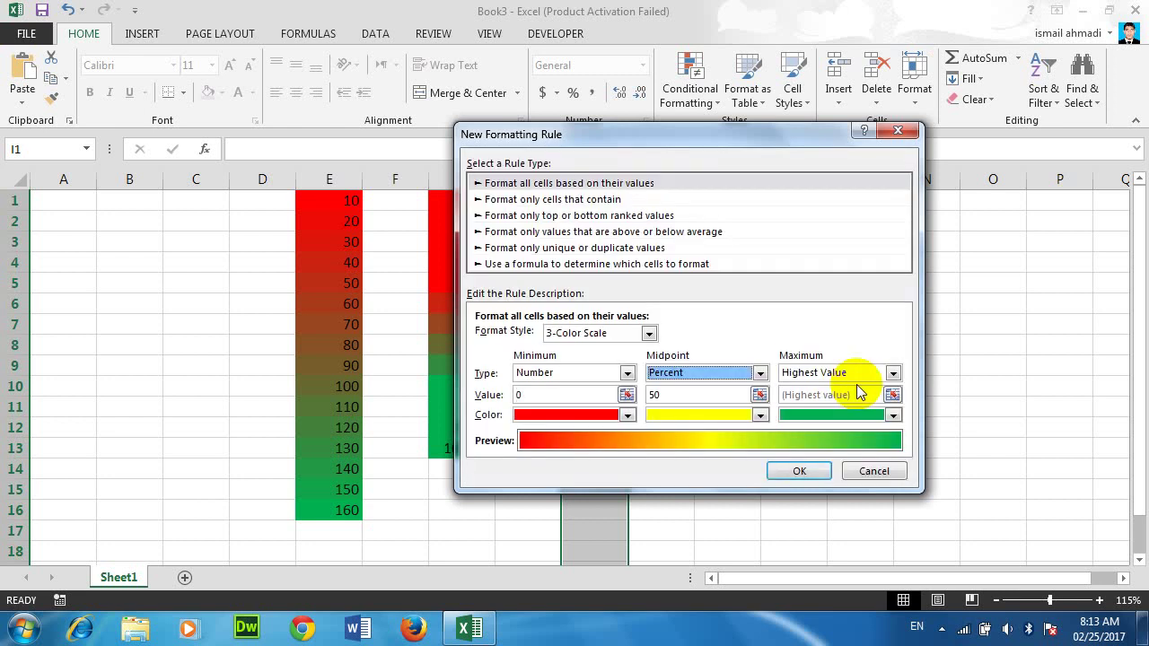
left_click(892, 372)
left_click(806, 401)
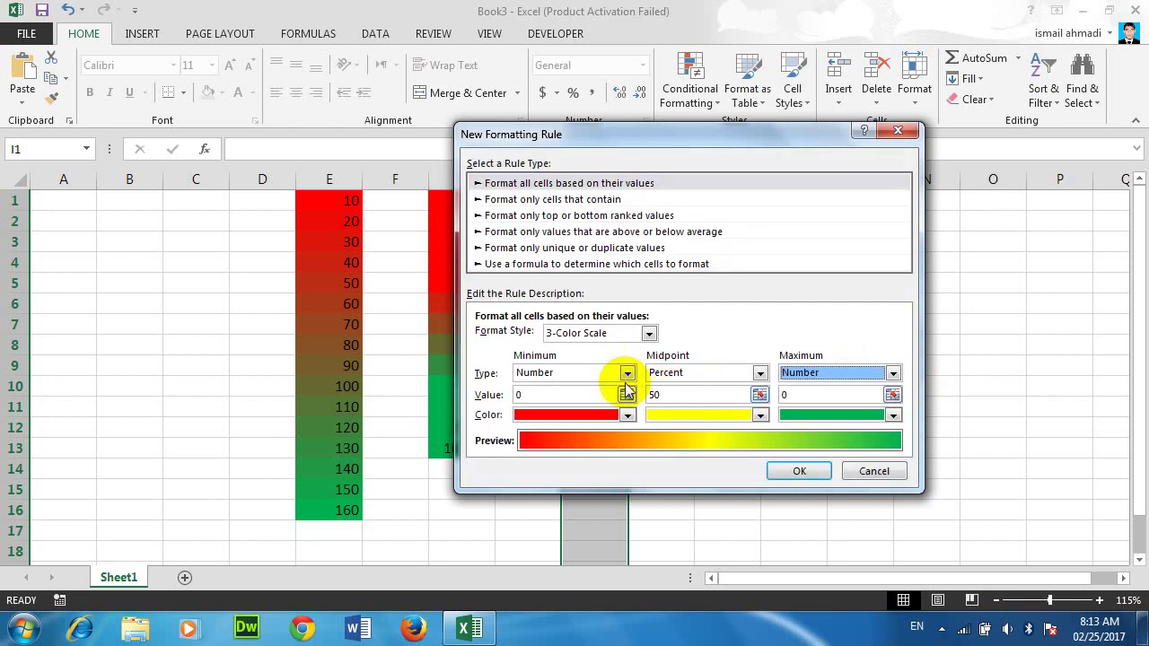
left_click(627, 372)
left_click(556, 414)
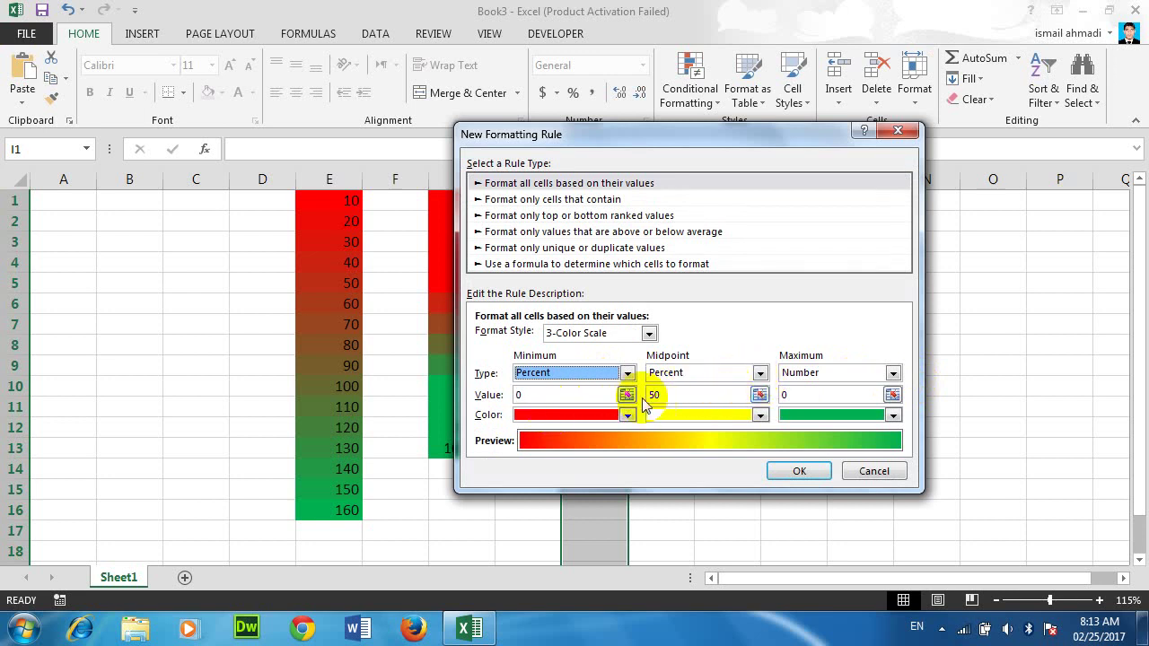
left_click(530, 394)
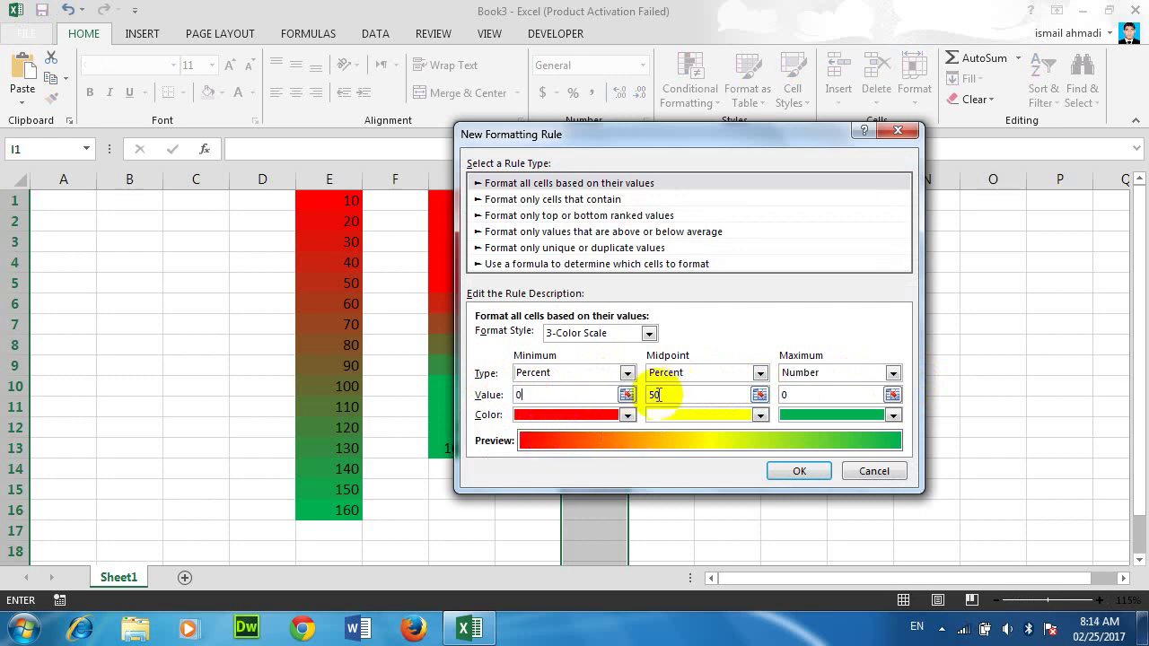
left_click(817, 395)
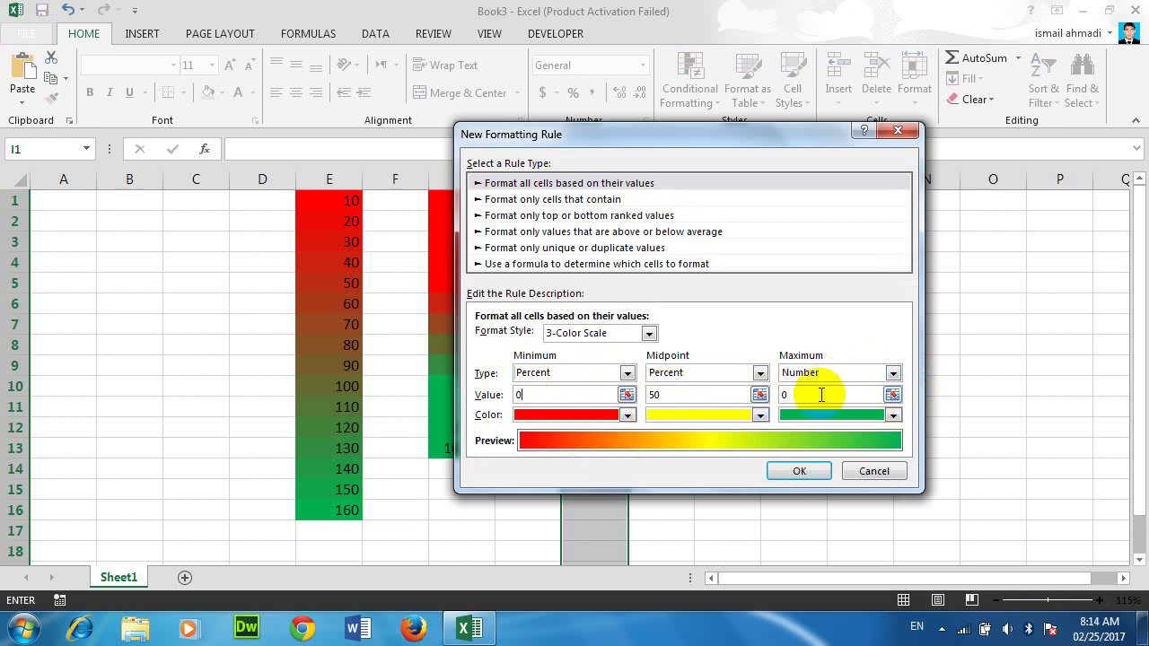
type("100")
left_click(861, 371)
left_click(807, 411)
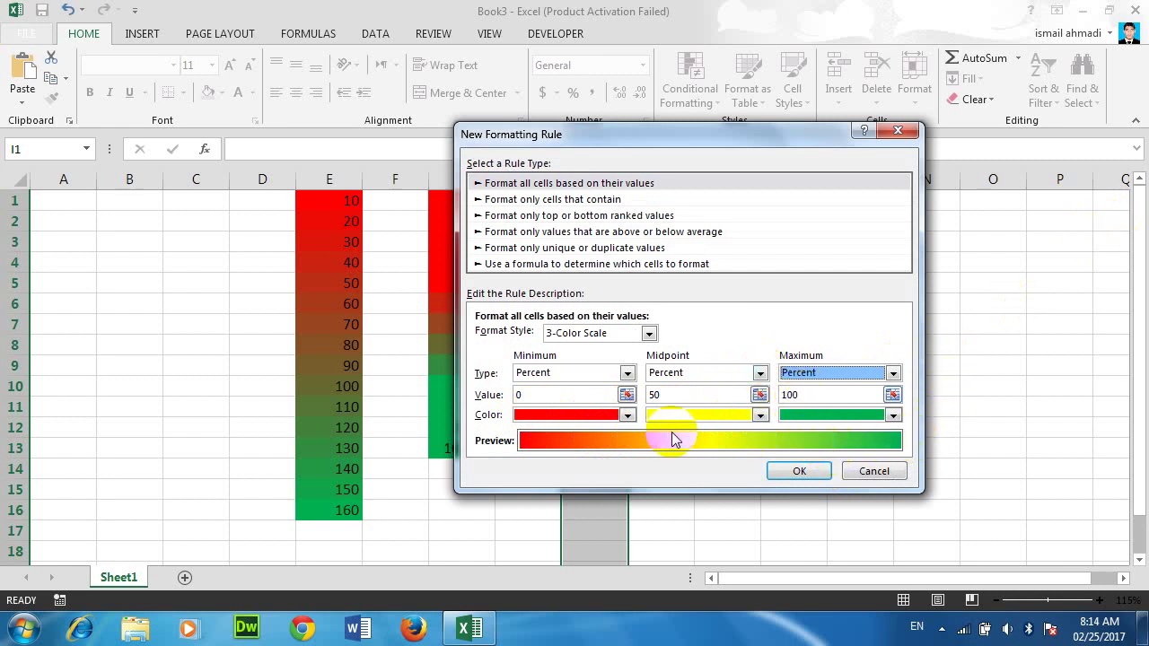
Set the Minimum, Midpoint and Maximum types all back to Number
left_click(625, 373)
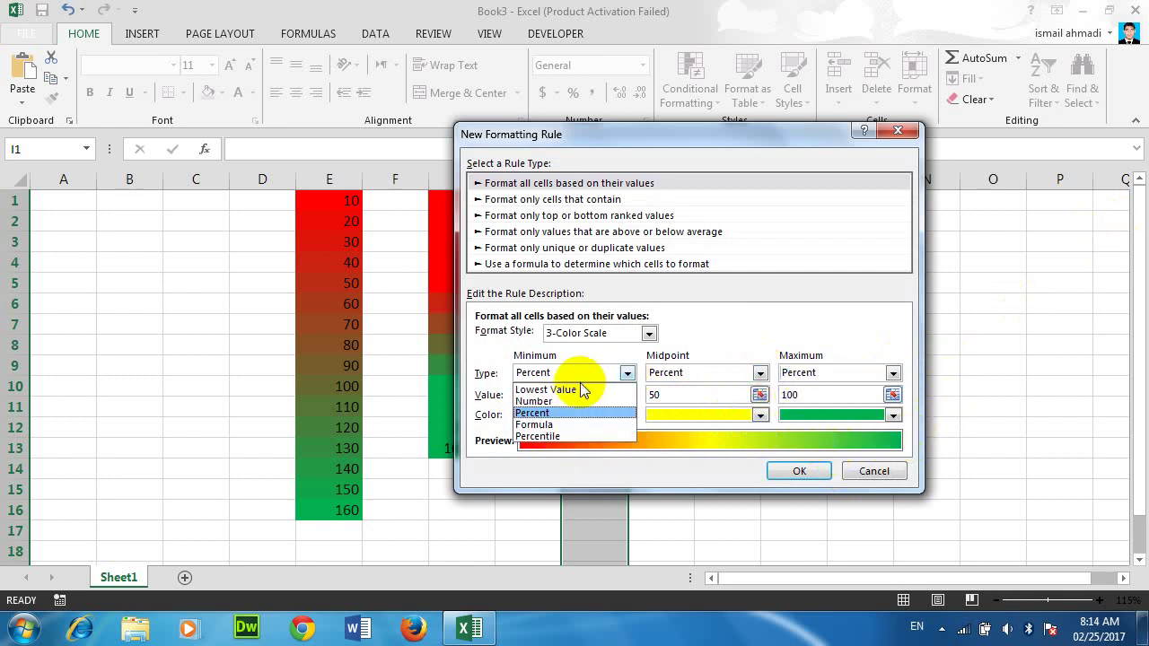
left_click(567, 401)
left_click(759, 372)
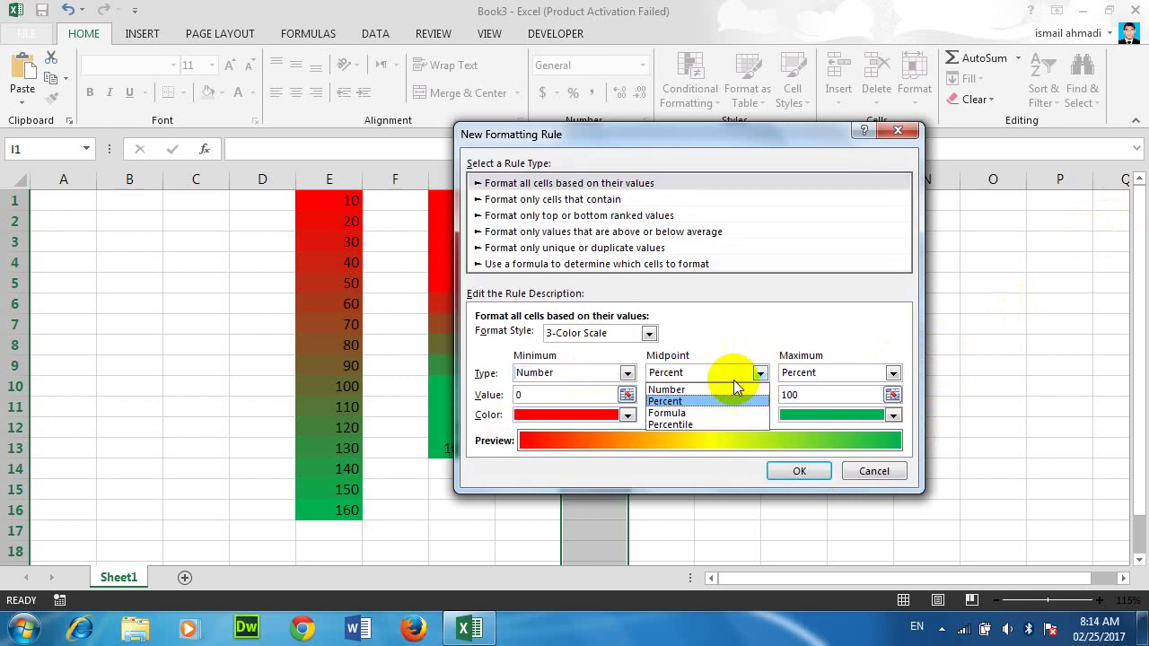
left_click(669, 387)
left_click(893, 372)
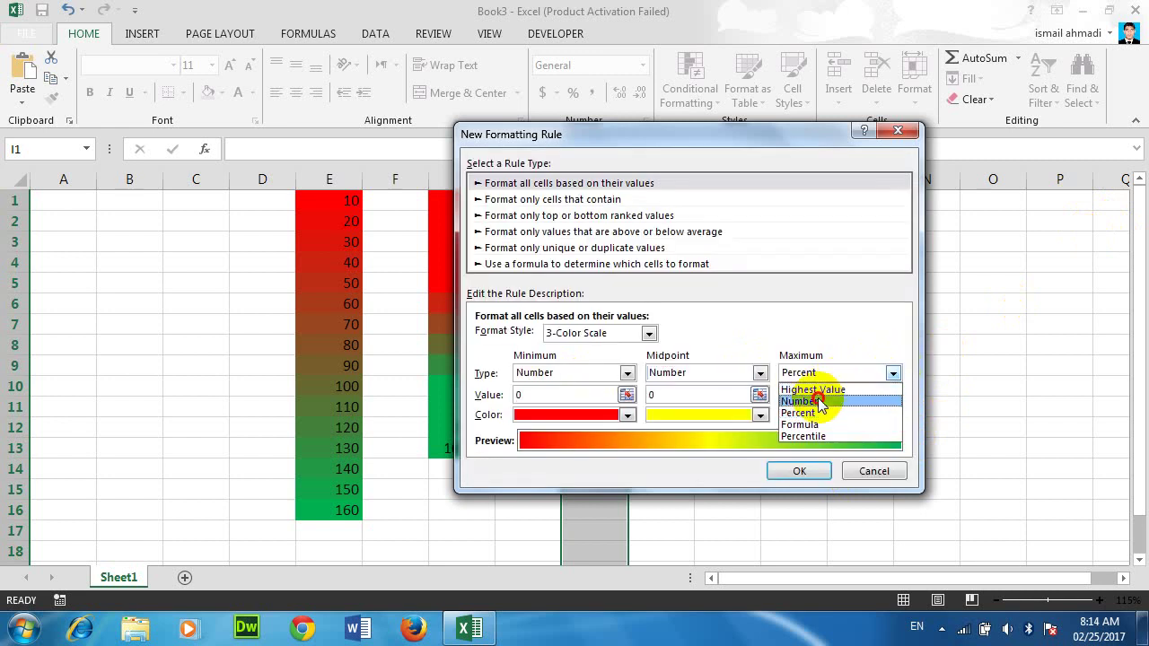
left_click(816, 401)
left_click(534, 396)
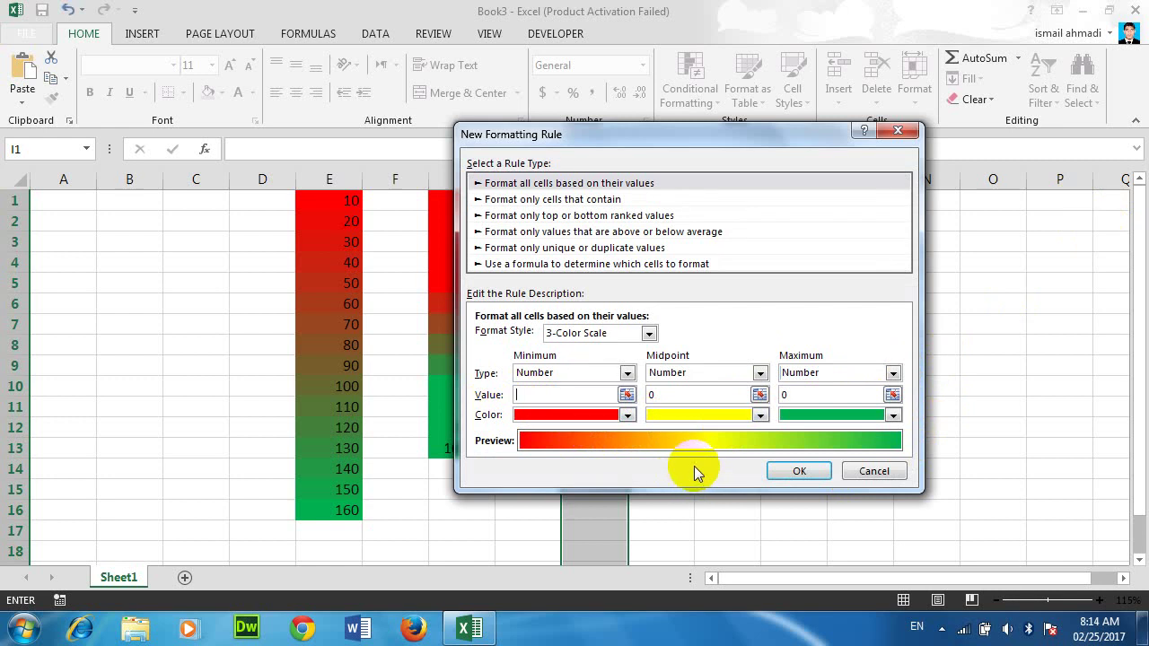
Enter 100, 500 and 1000 as minimum, midpoint and maximum, then apply the rule to column I
type("100")
key("Tab")
type("500")
left_click(791, 399)
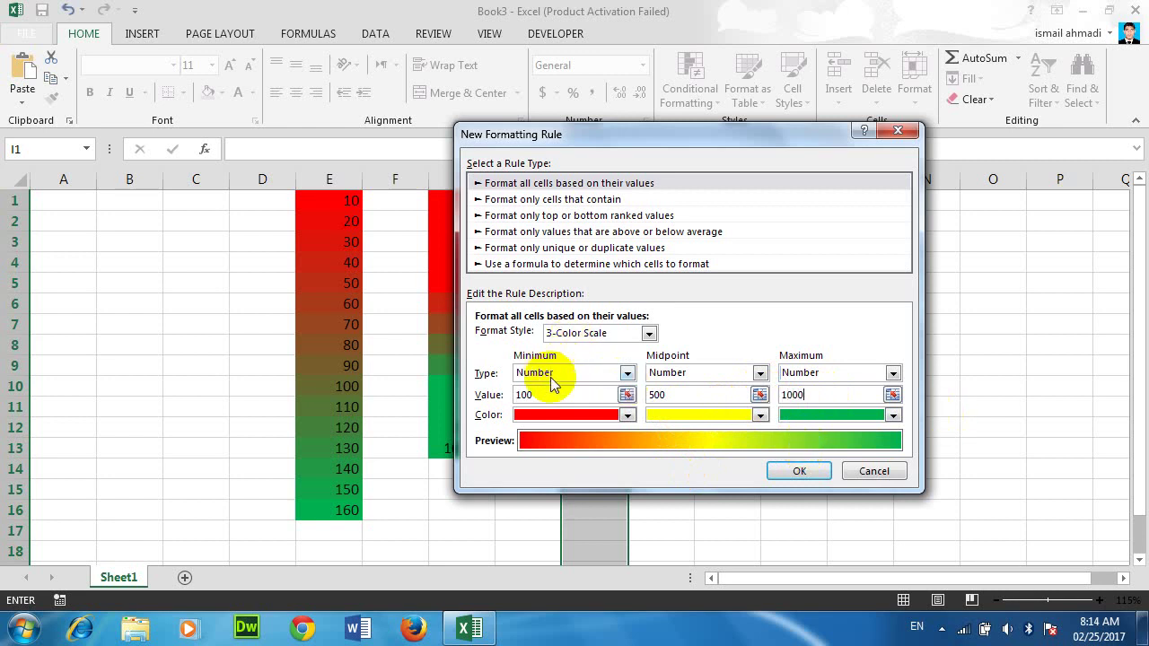
left_click(592, 420)
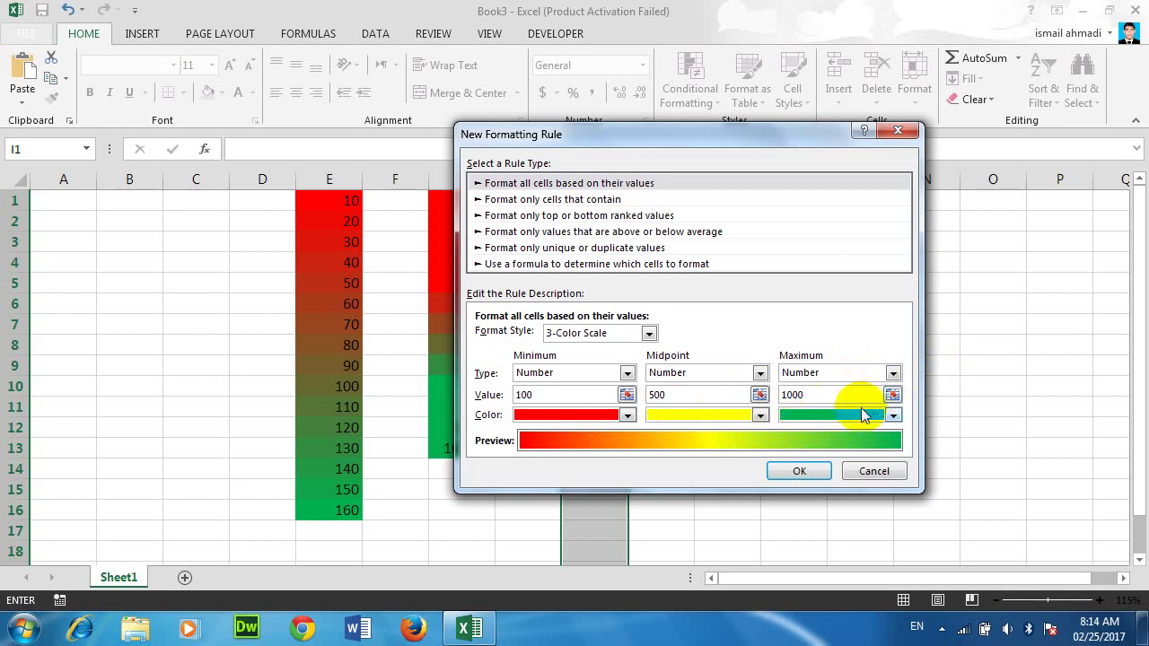
left_click(664, 396)
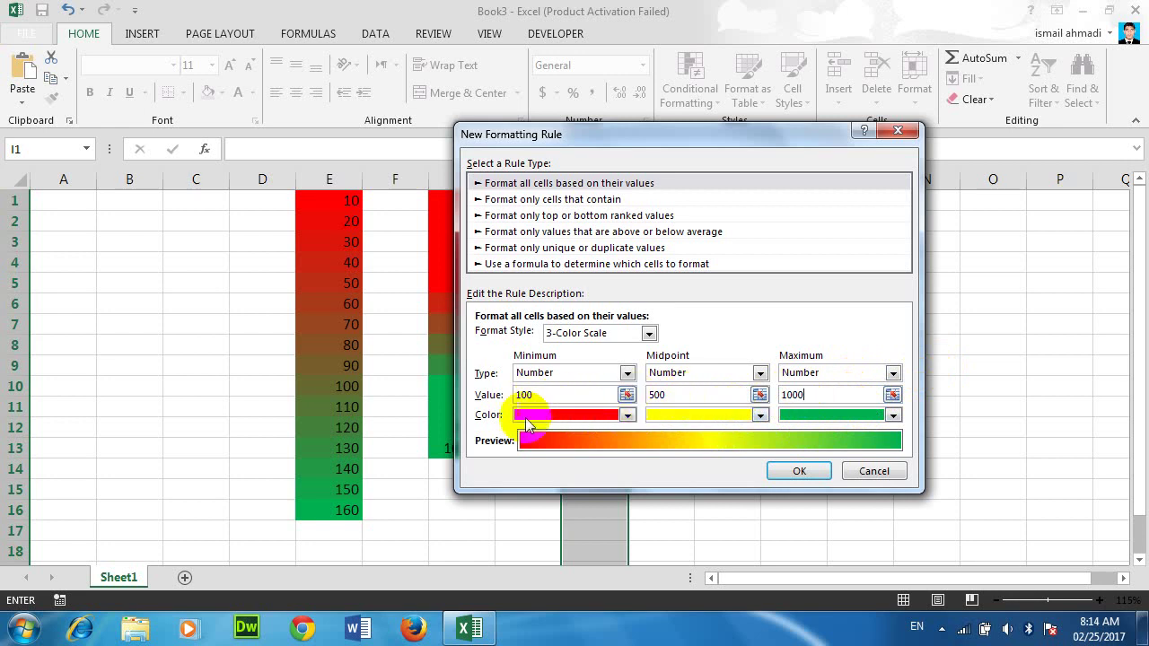
left_click(798, 471)
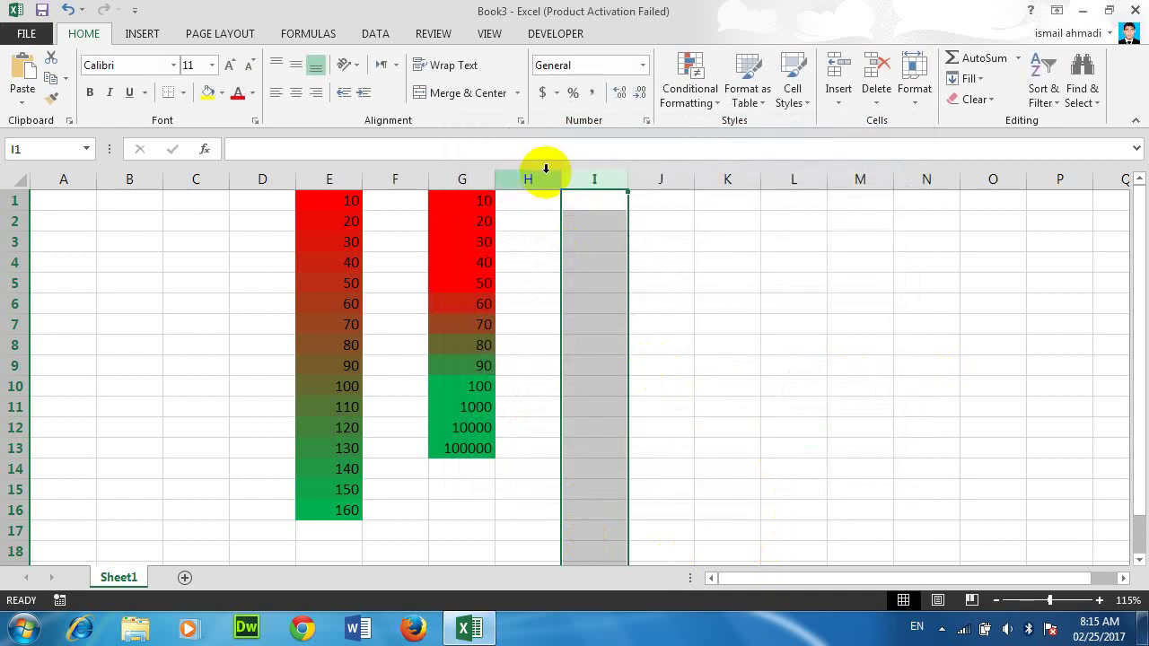
Enter 10, 20, 80, 90 and 100 into I1:I5
left_click(593, 201)
type("10")
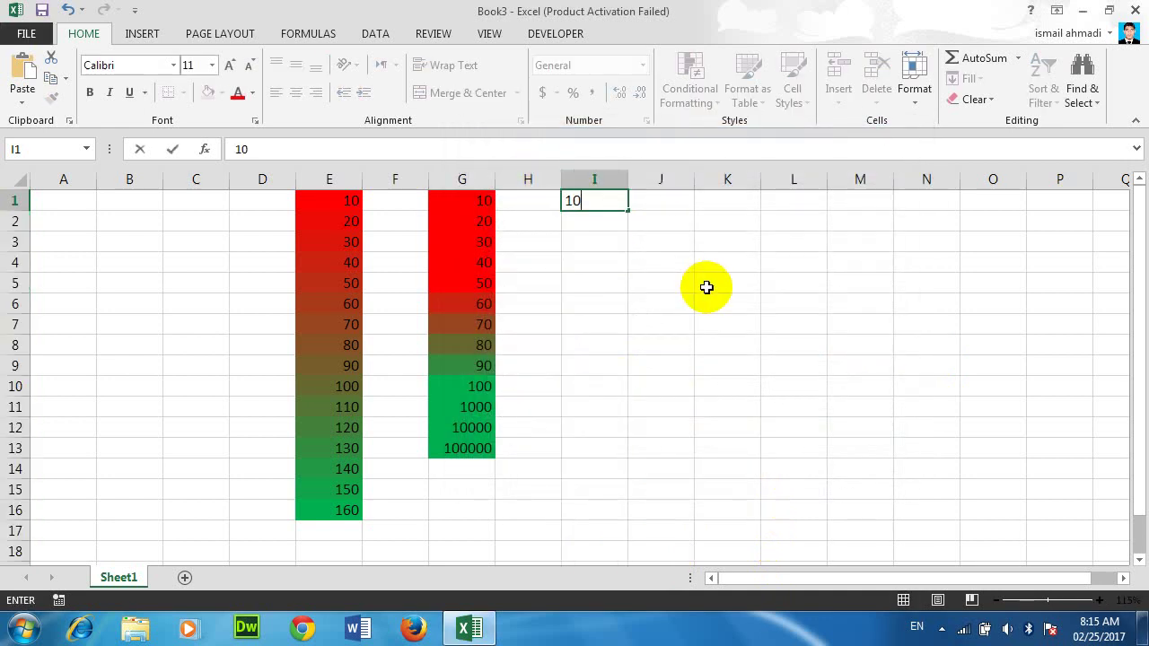
key("Return")
type("20")
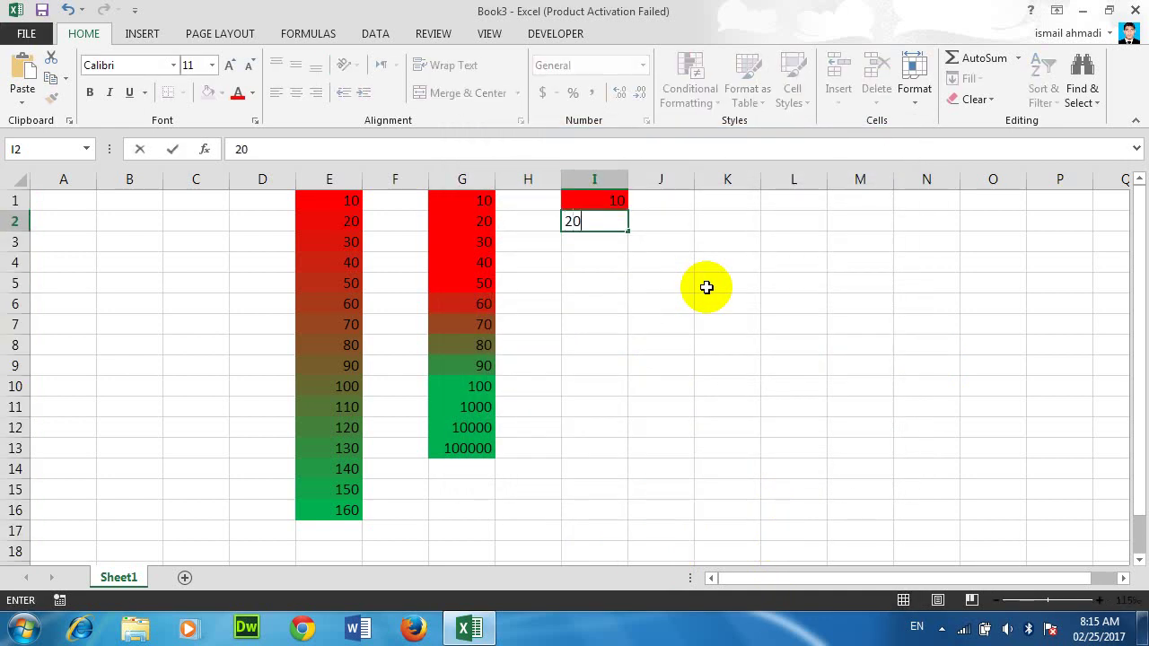
key("Return")
type("80")
key("ctrl+Return")
key("Return")
type("9")
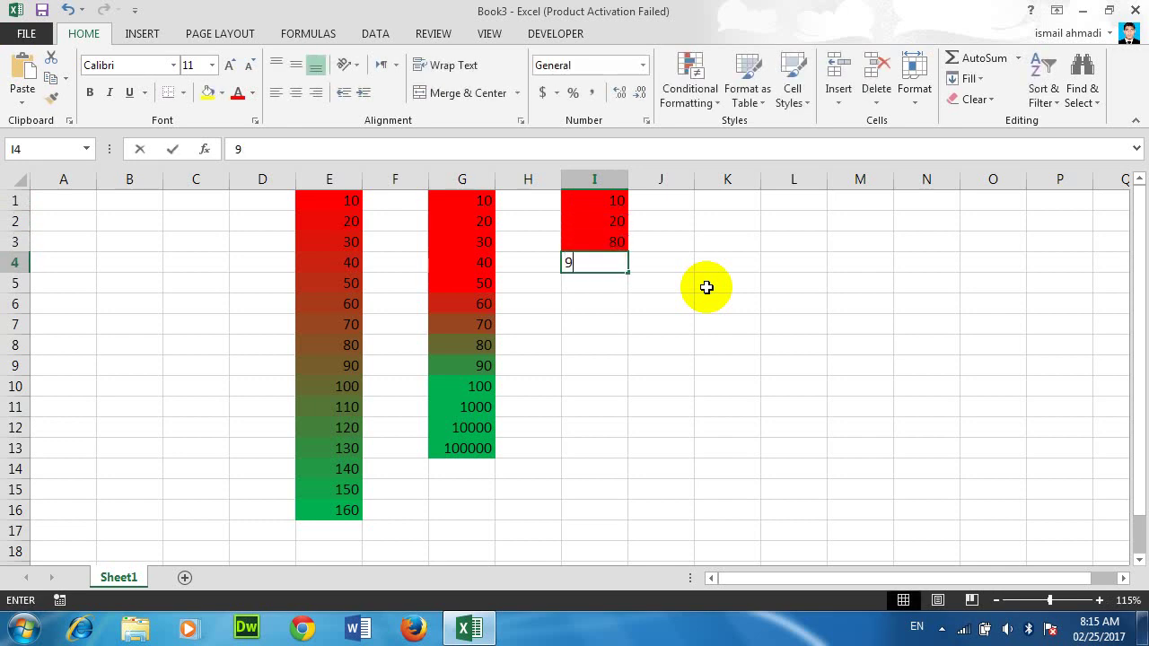
type("0")
key("Return")
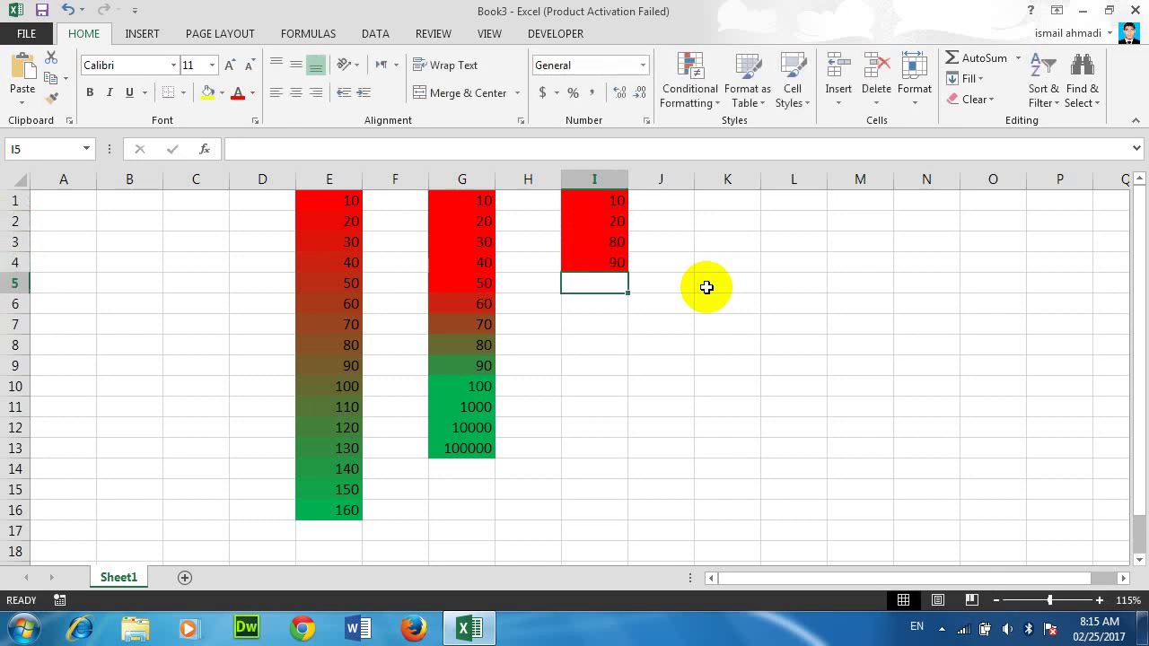
type("100")
key("Return")
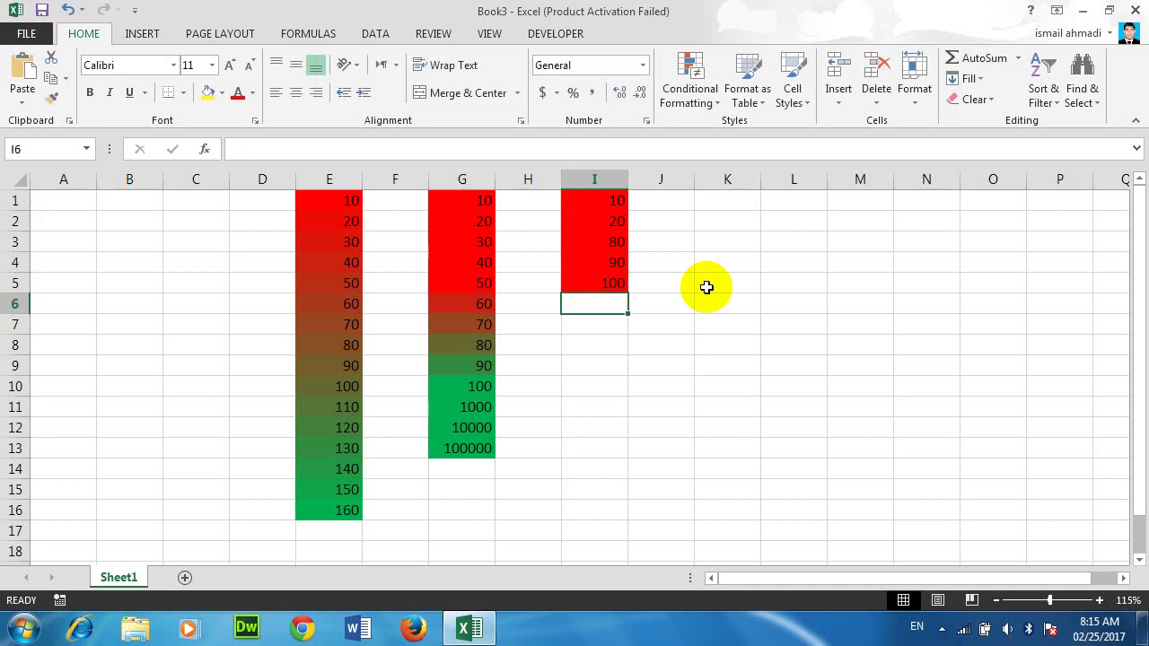
Enter 300, 400, 500, 600, 700, 800, 900 and 1000 into I6:I13
type("300")
key("Return")
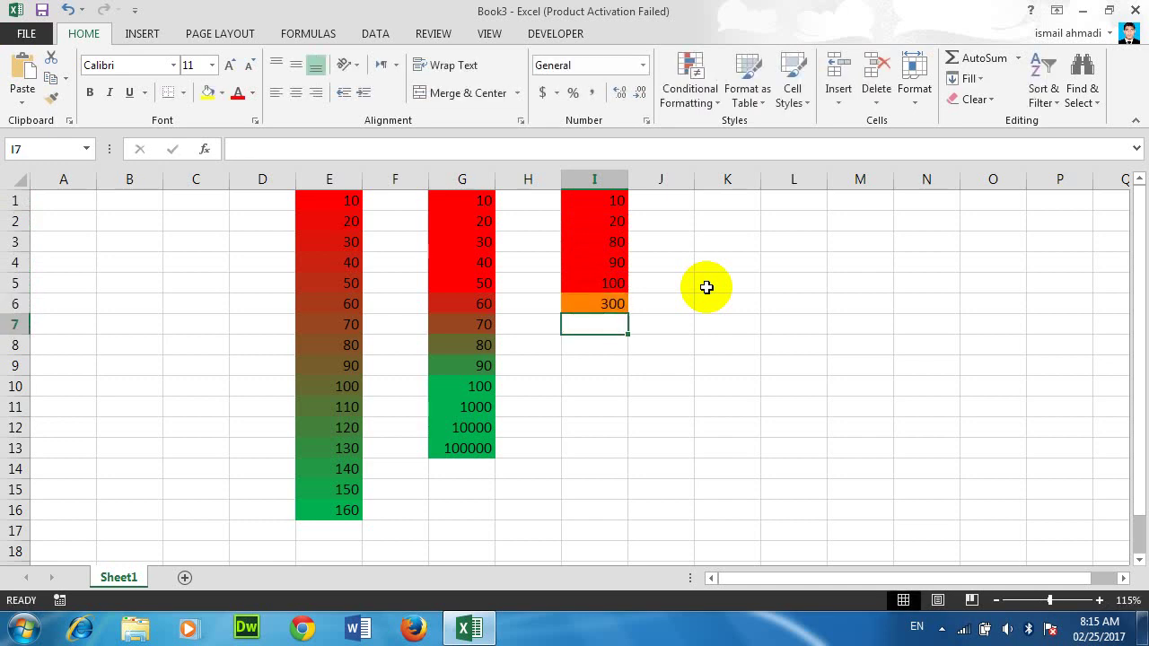
type("40")
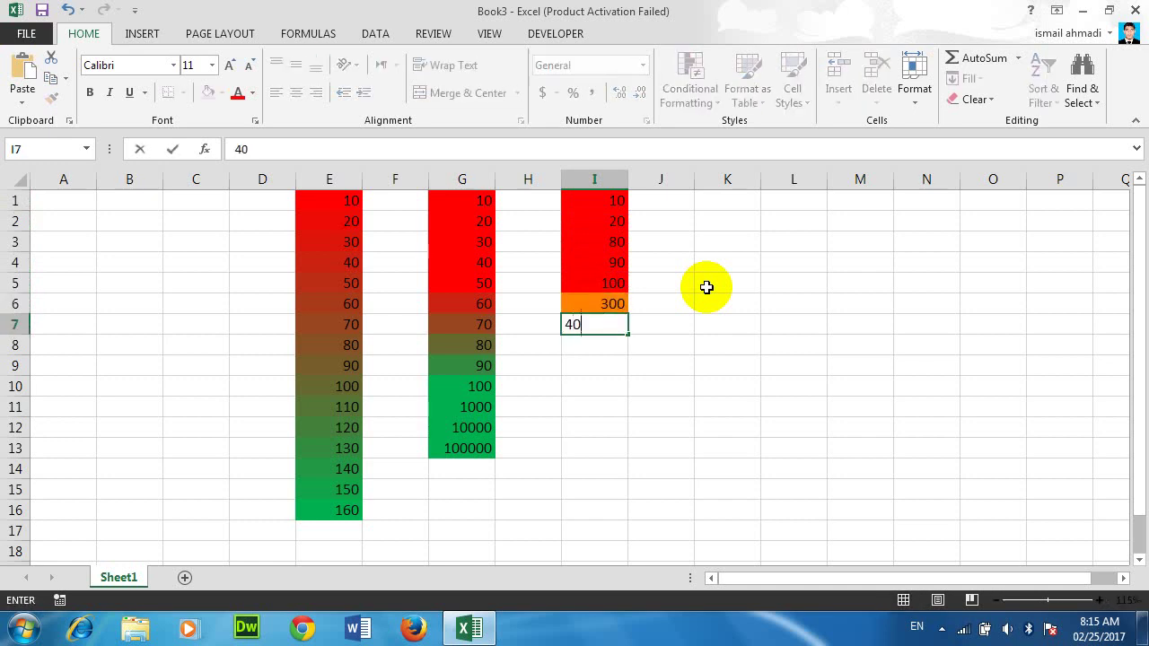
type("0")
key("Return")
type("500")
key("Return")
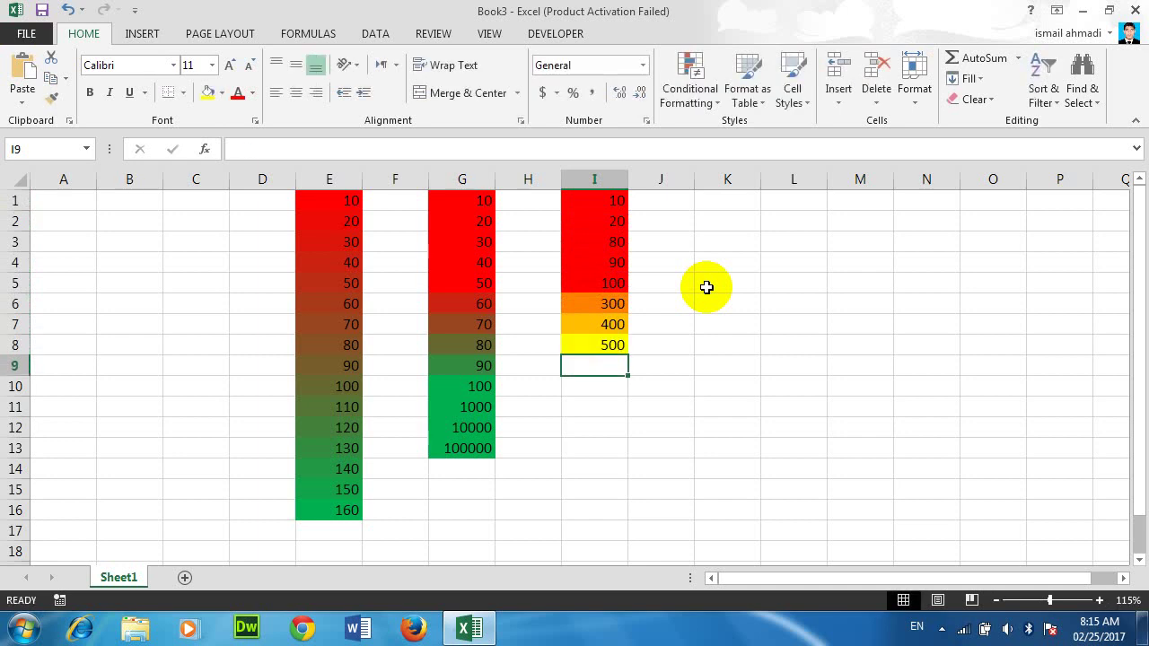
type("60")
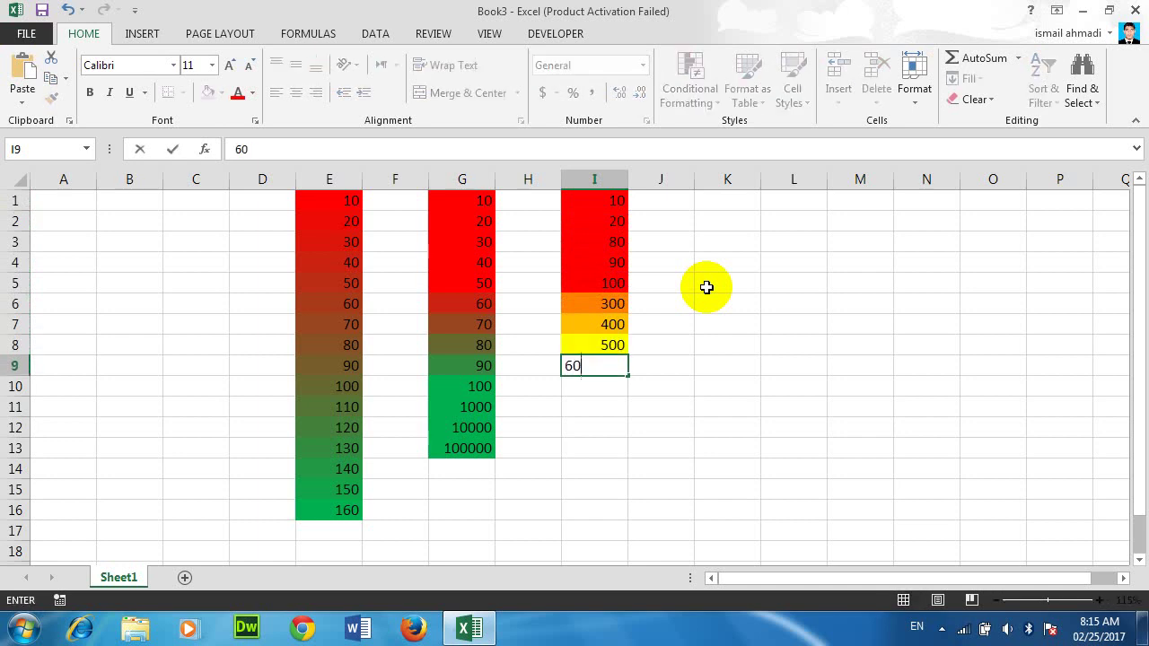
type("0")
key("Return")
type("70")
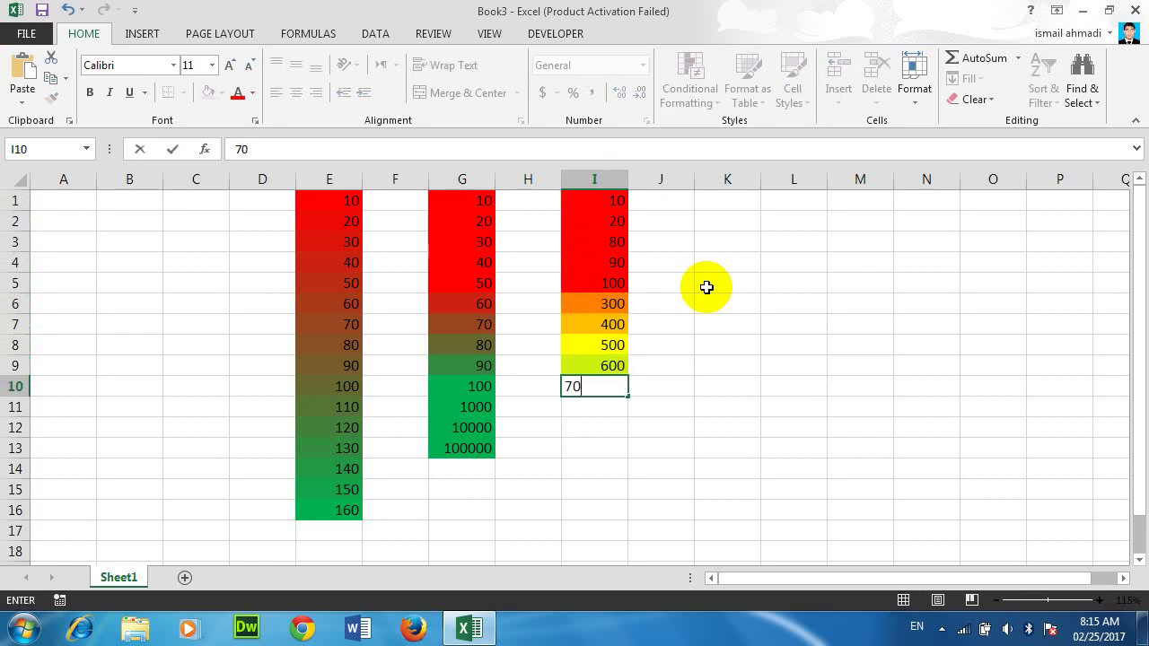
type("0")
key("Return")
type("800")
key("Return")
type("900")
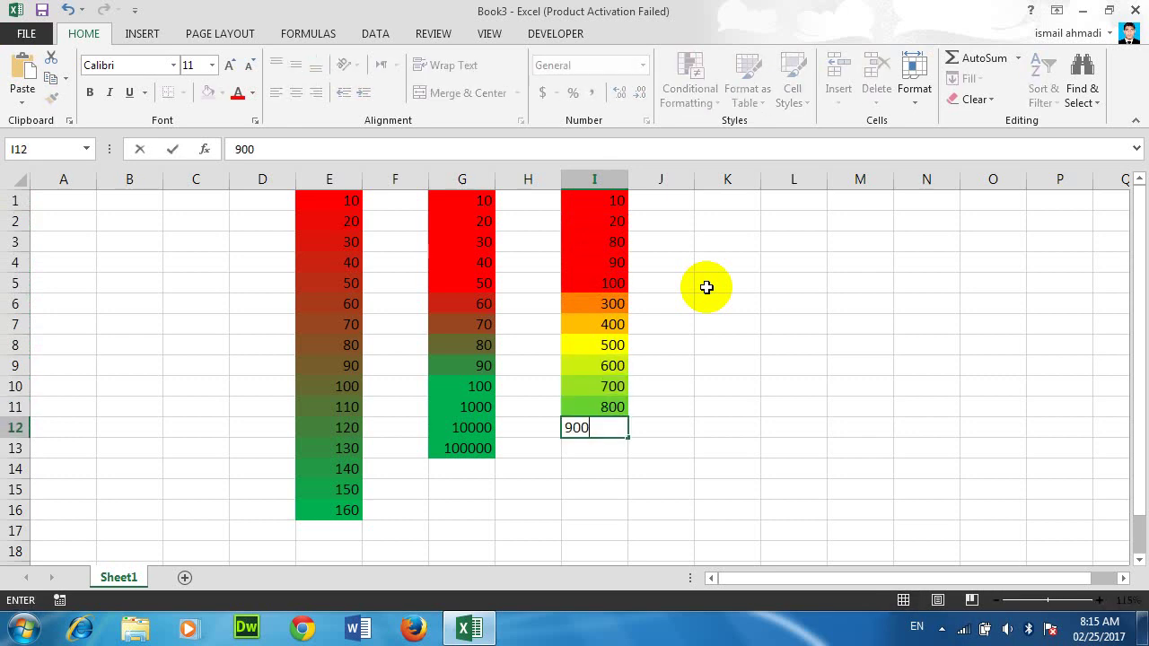
key("Return")
type("1000")
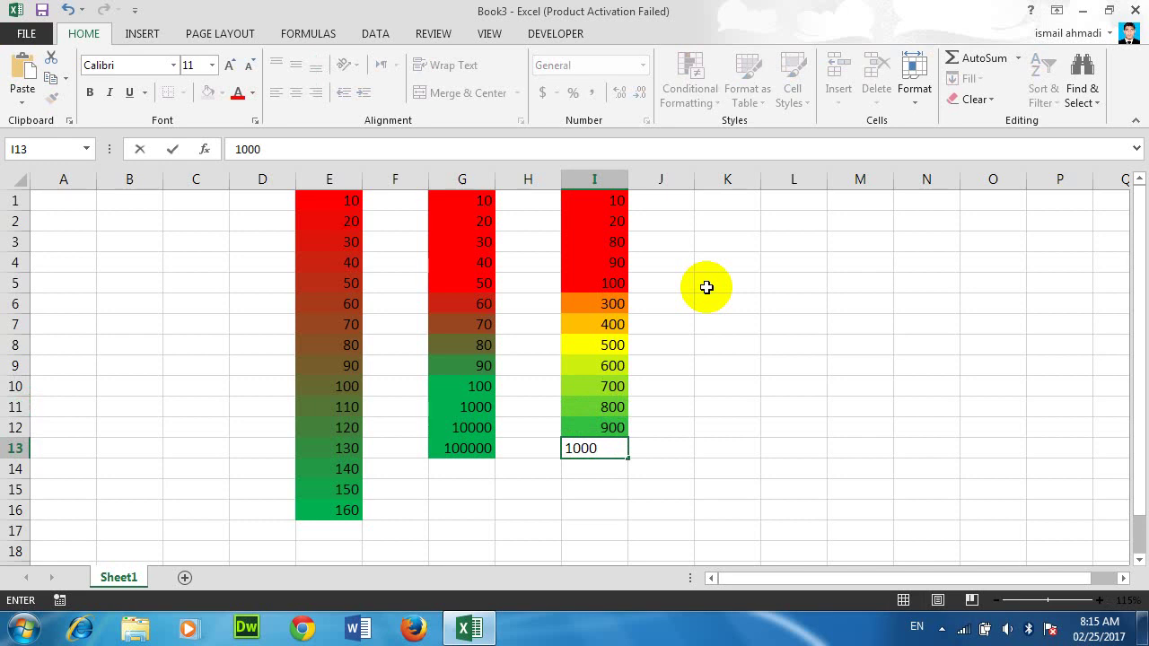
key("Return")
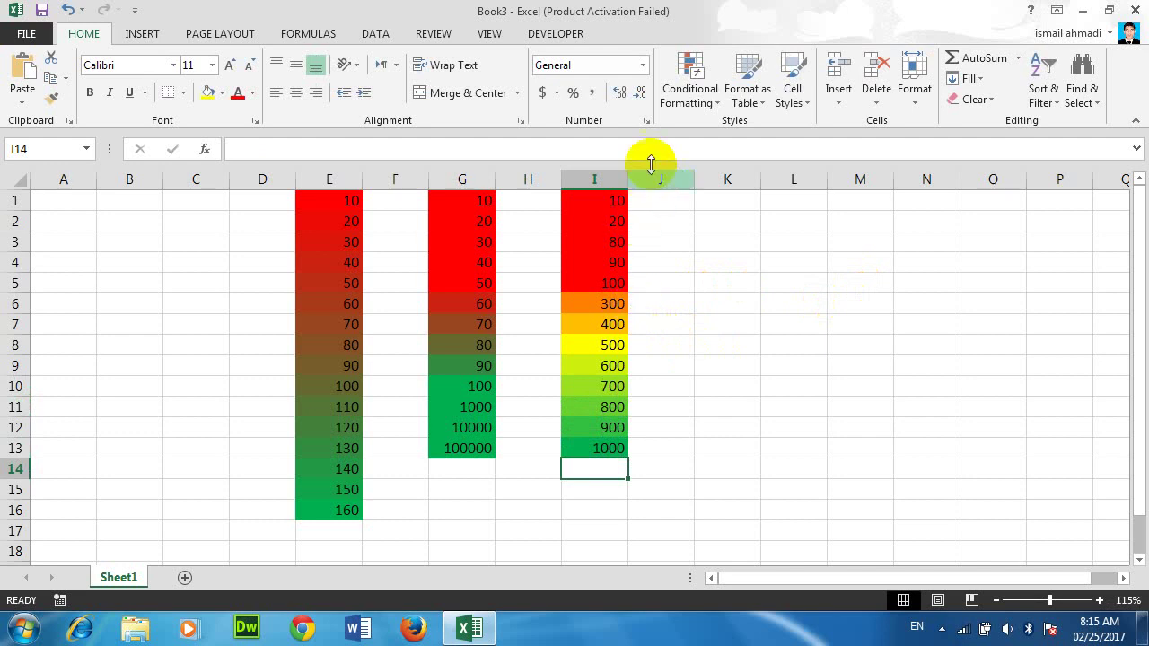
Start a new conditional formatting rule, then cancel it without applying
left_click(689, 88)
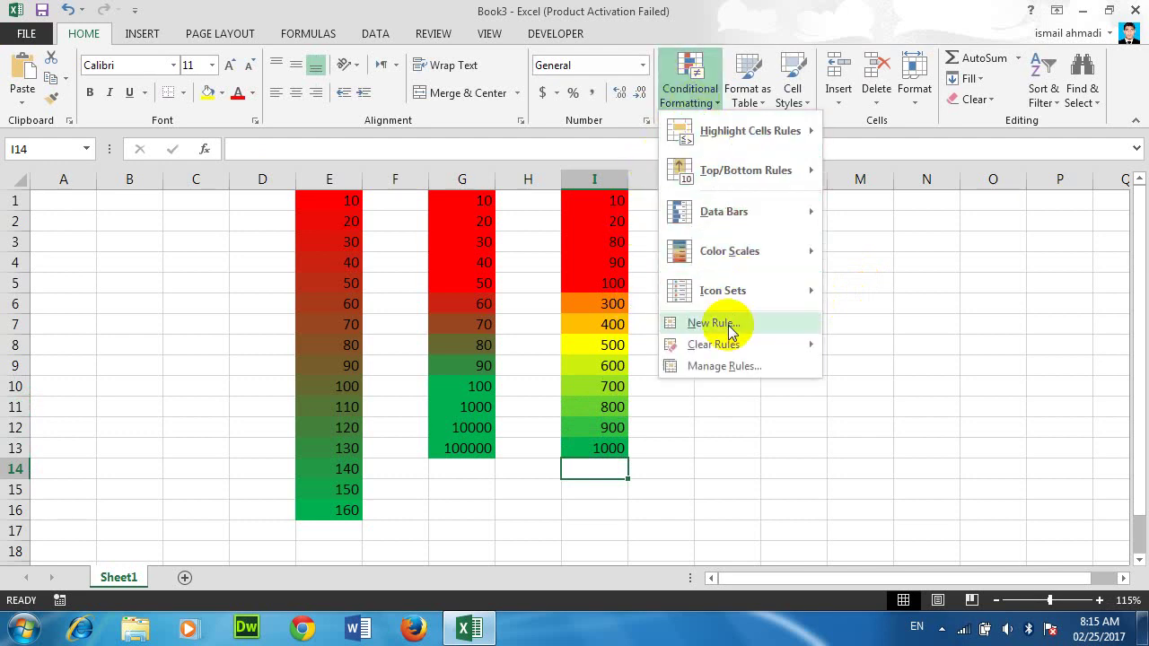
left_click(725, 323)
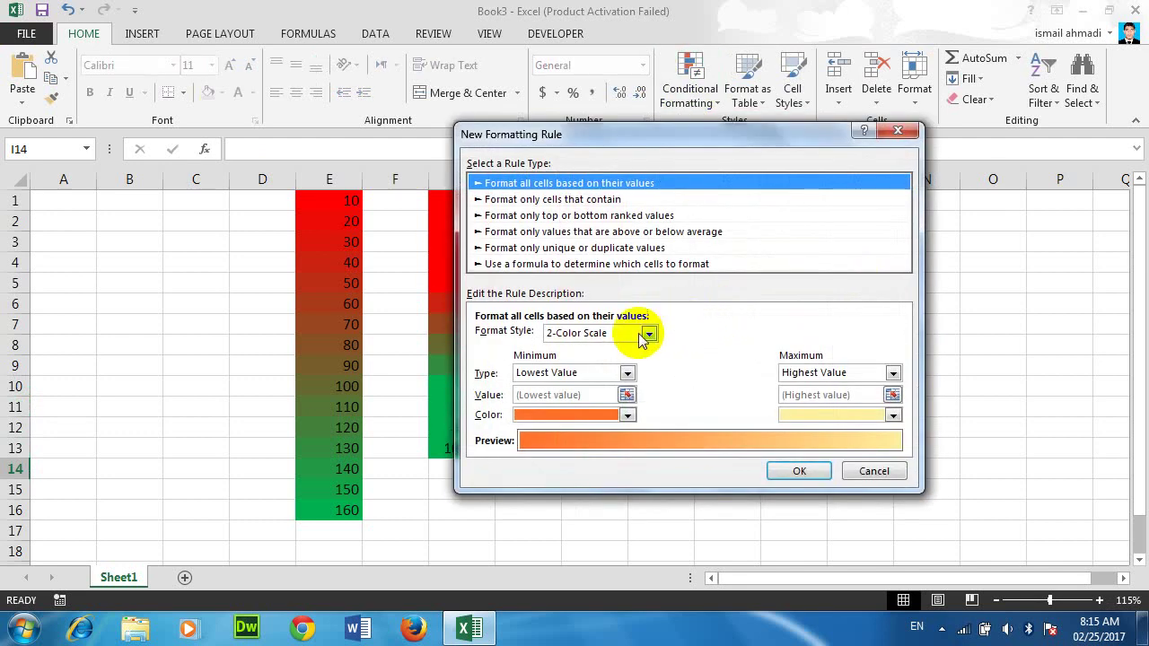
left_click(646, 333)
left_click(869, 470)
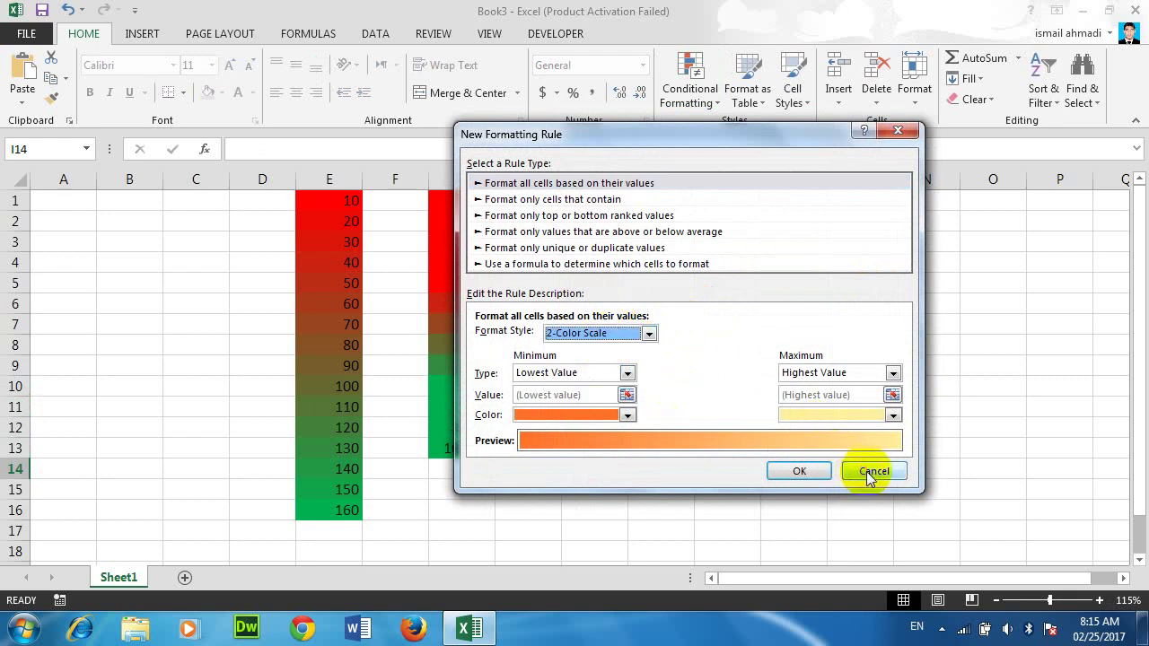
left_click(868, 471)
left_click(860, 427)
Select column K and start a new custom conditional formatting rule
left_click(723, 182)
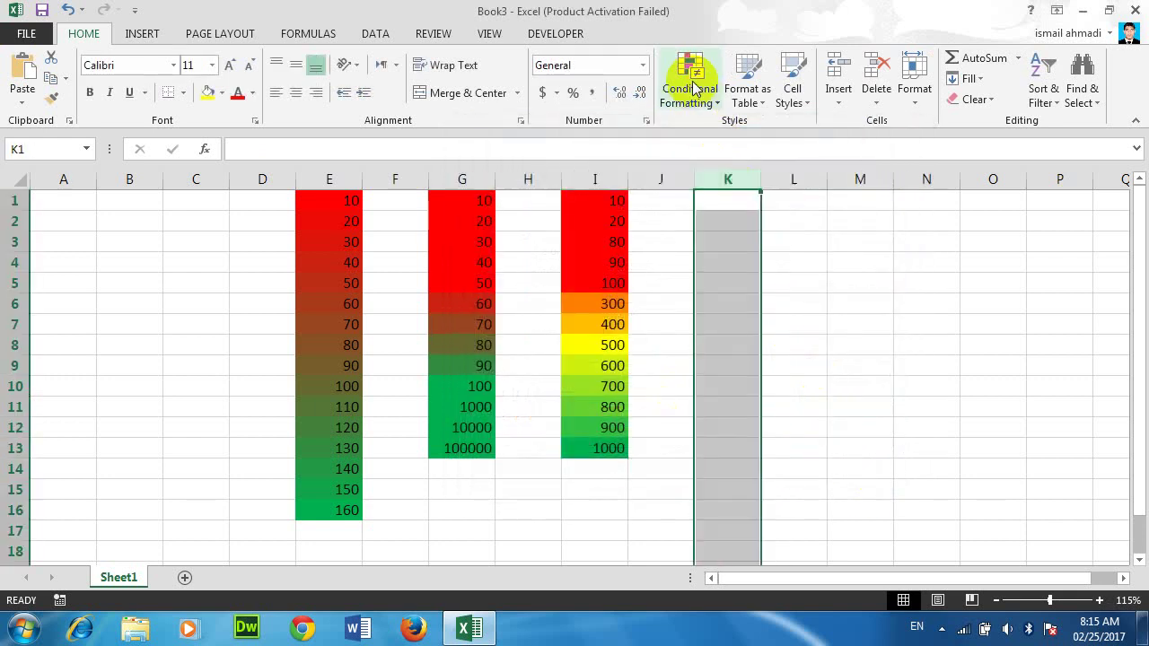
left_click(689, 81)
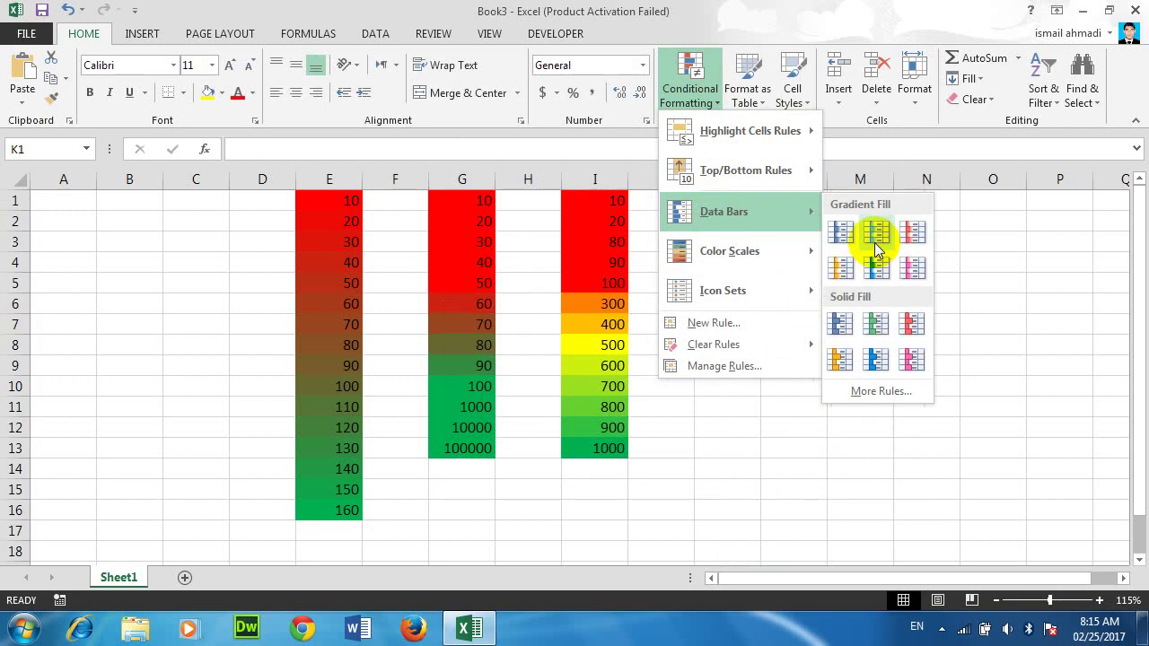
left_click(714, 83)
left_click(713, 83)
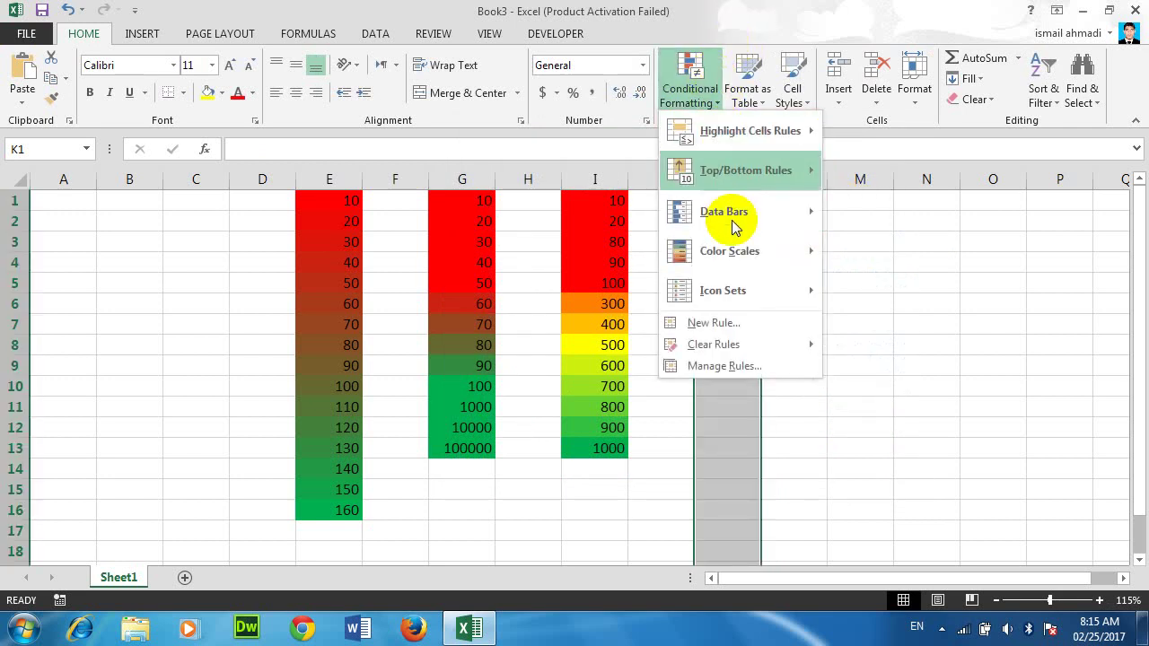
left_click(719, 325)
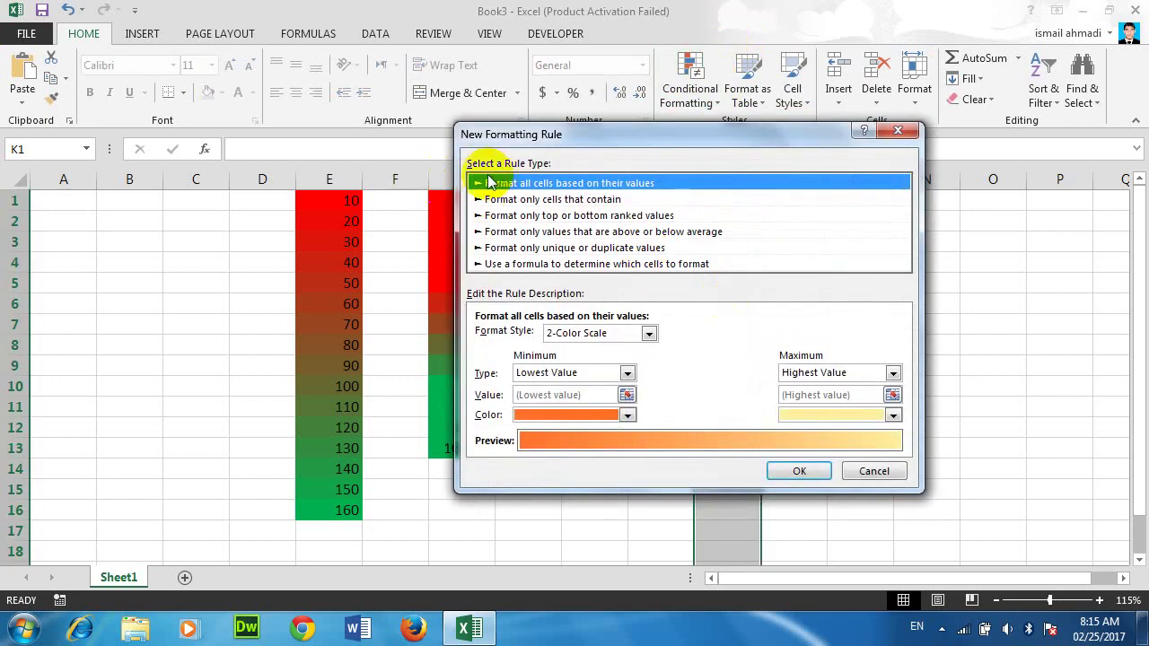
Switch the new rule's format style to Data Bar
left_click(594, 375)
left_click(577, 339)
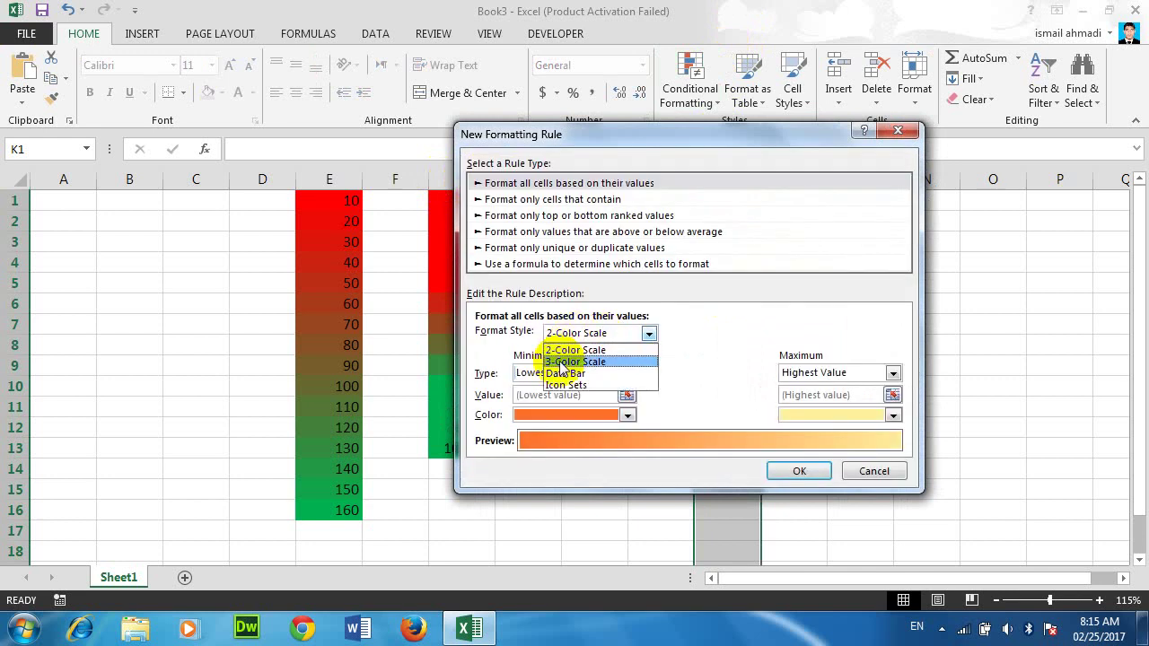
left_click(574, 354)
left_click(595, 335)
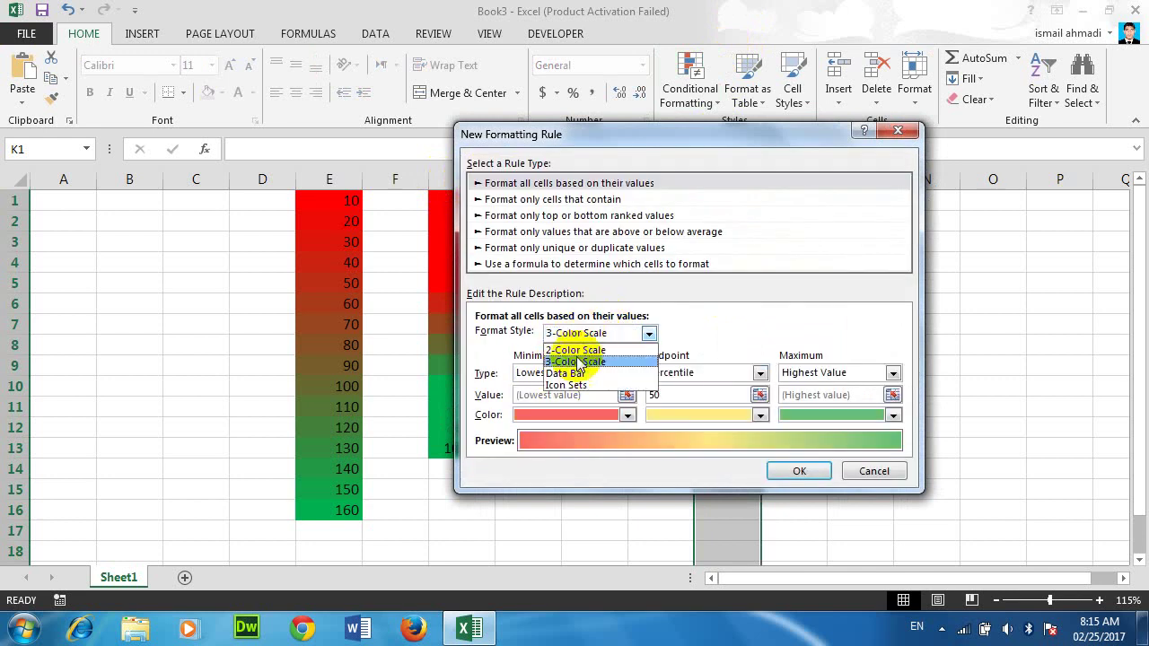
left_click(567, 371)
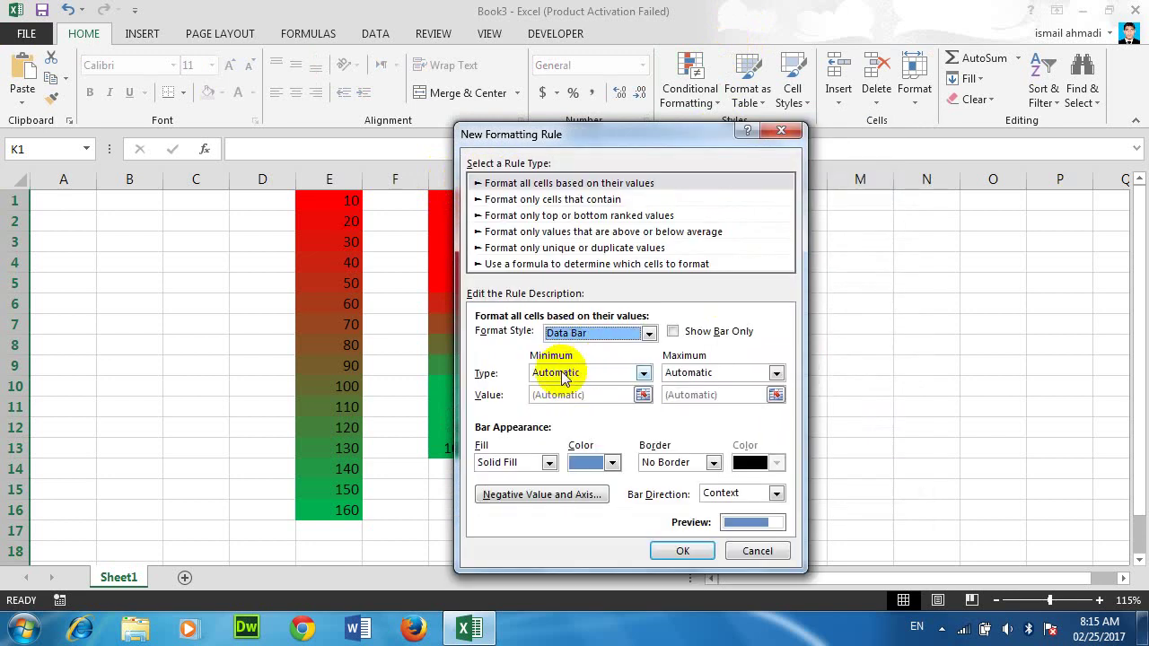
Change the data bar fill to Gradient Fill
left_click(560, 371)
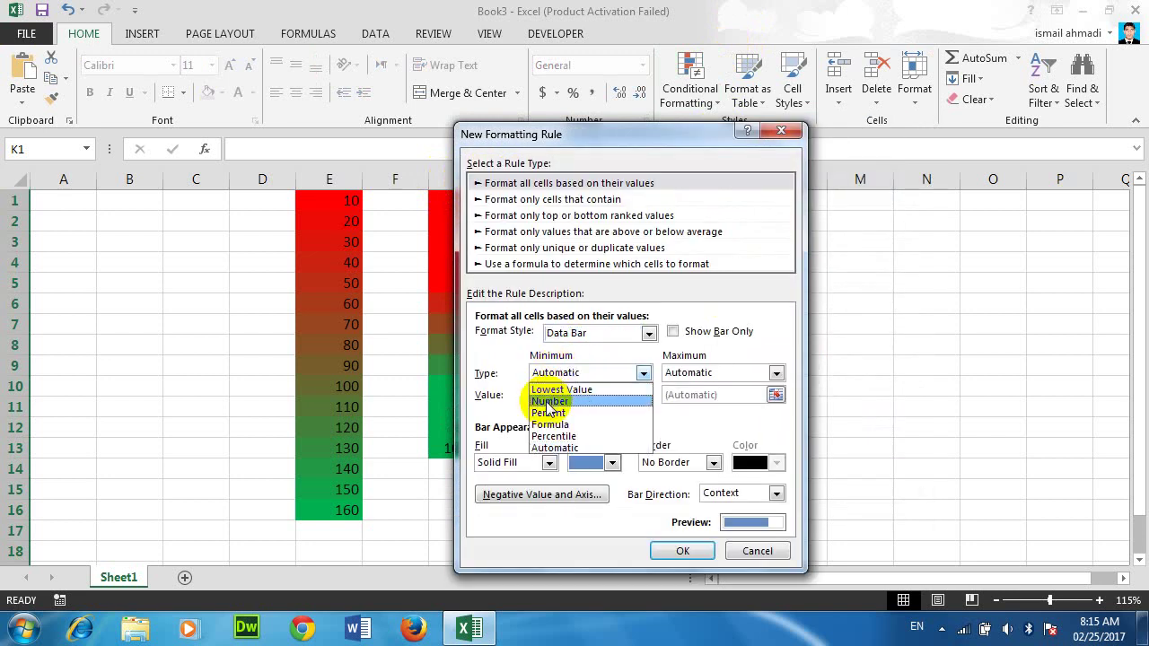
left_click(705, 418)
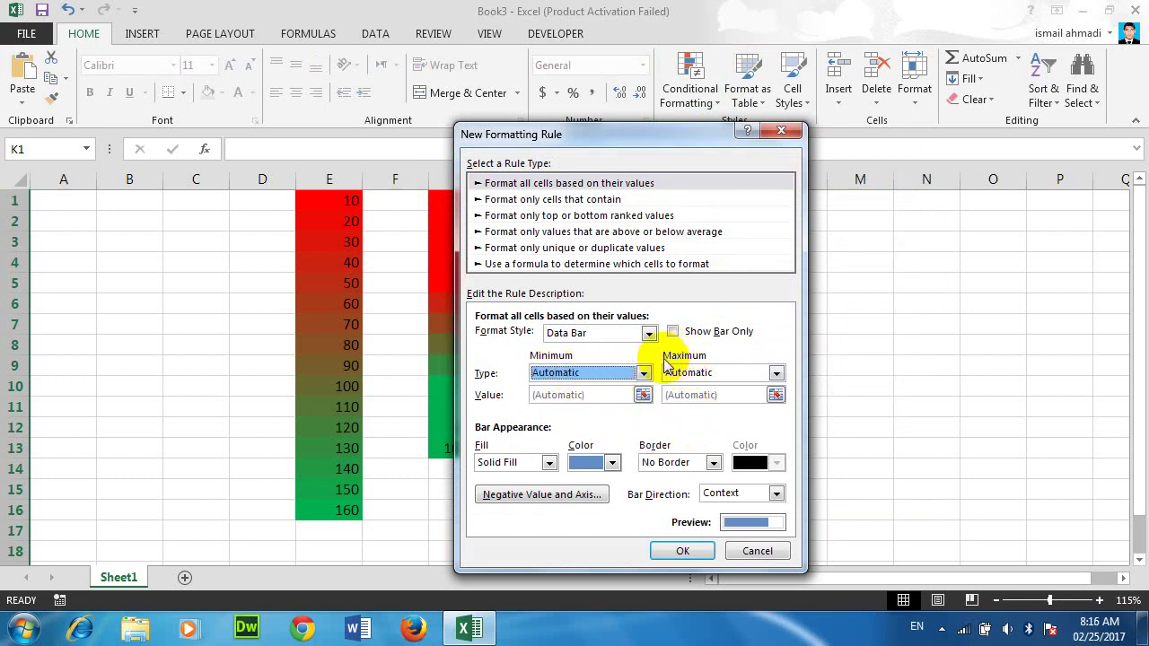
left_click(546, 463)
left_click(528, 479)
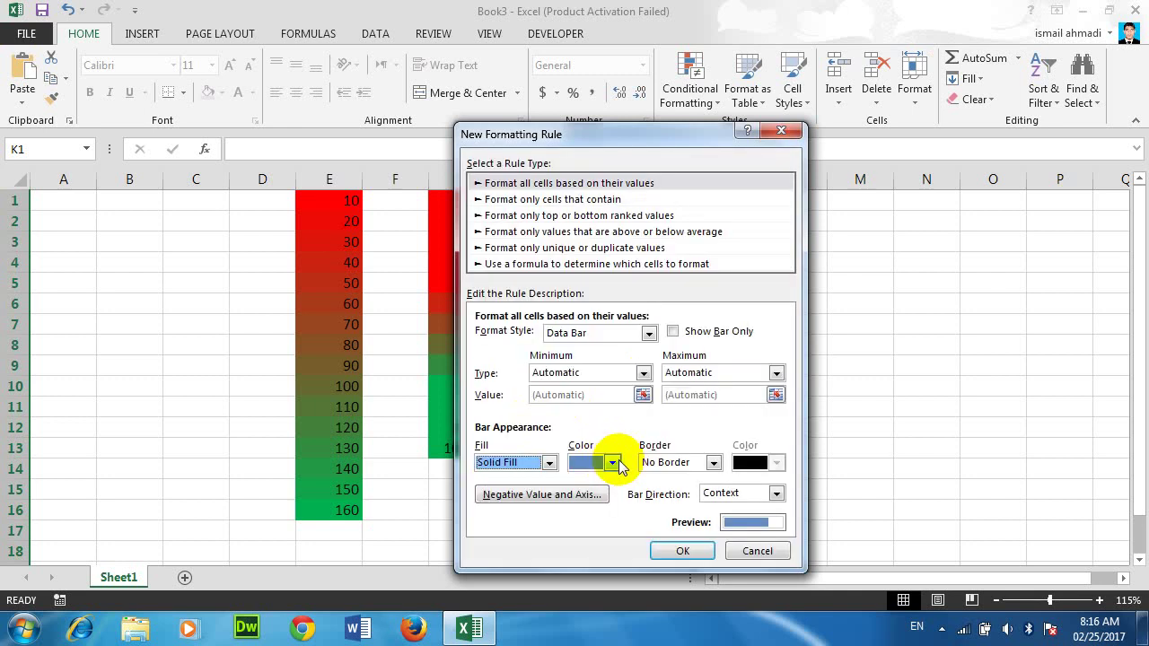
left_click(612, 462)
left_click(652, 422)
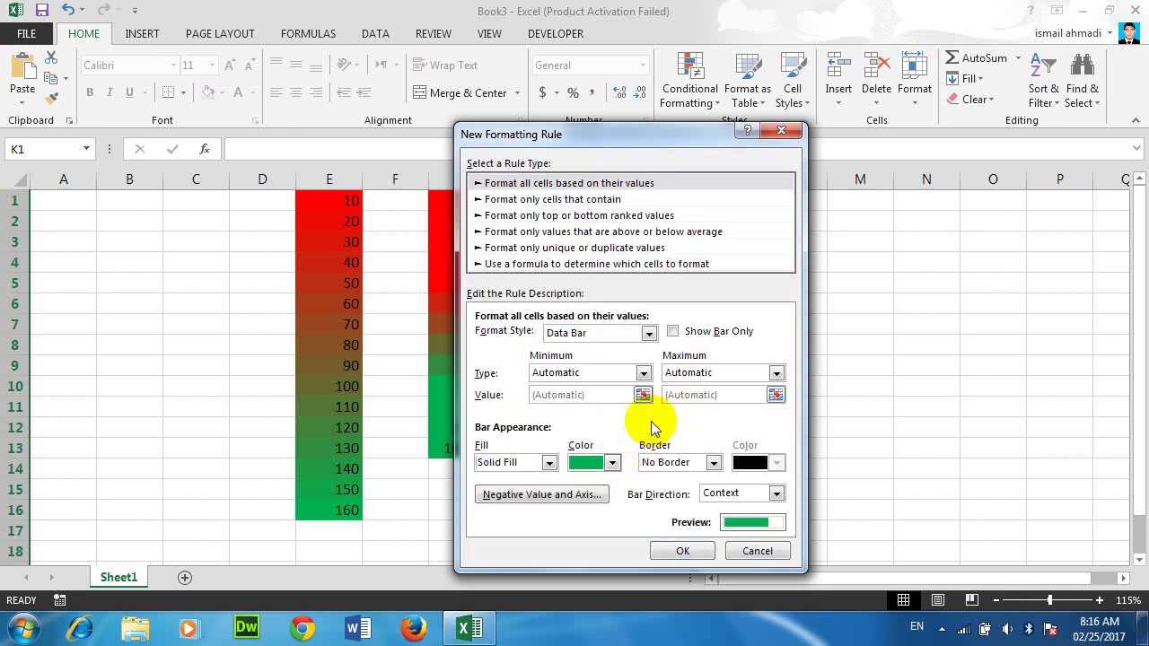
left_click(547, 462)
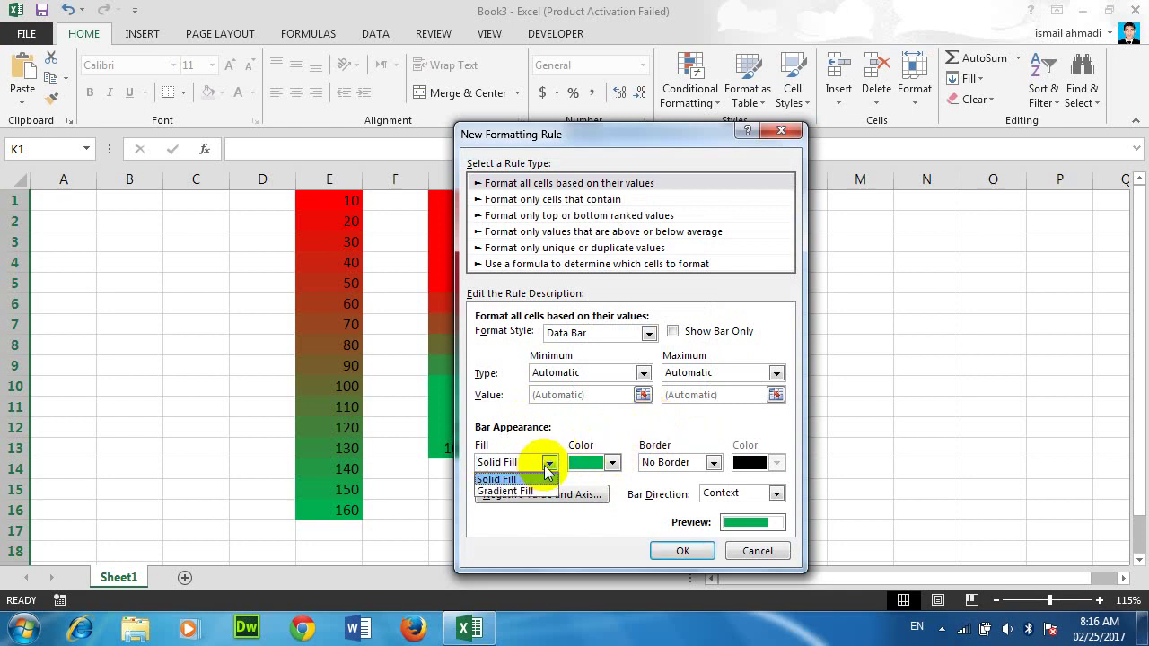
left_click(516, 491)
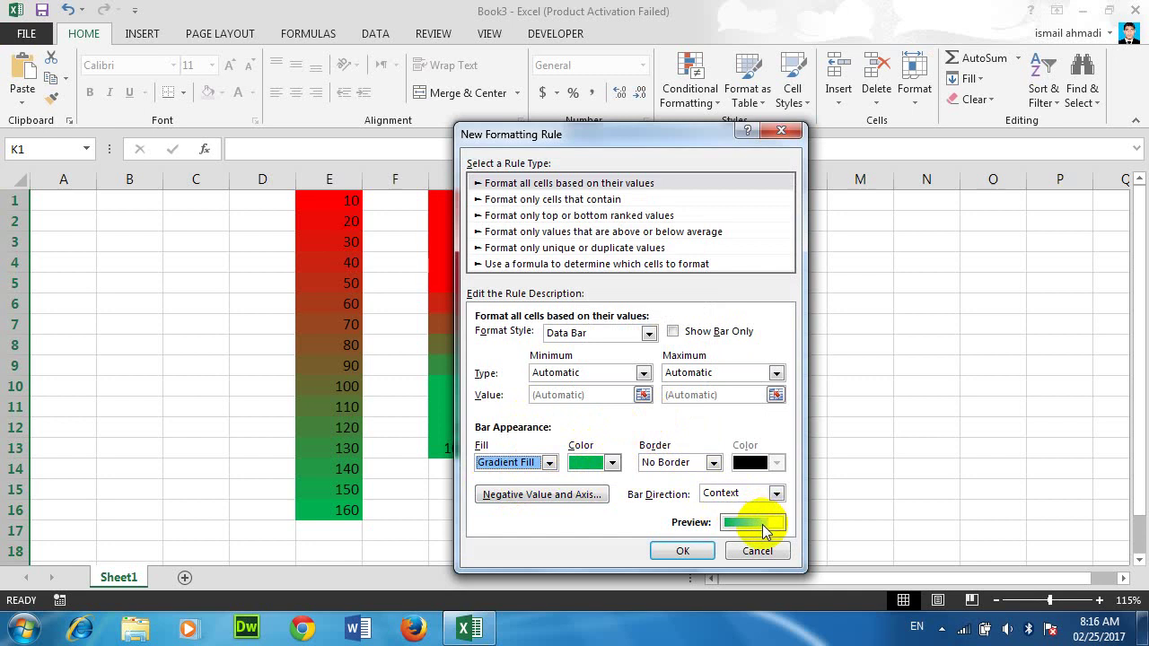
Give the bars a solid dark navy border and make the bar colour orange
left_click(682, 467)
left_click(668, 486)
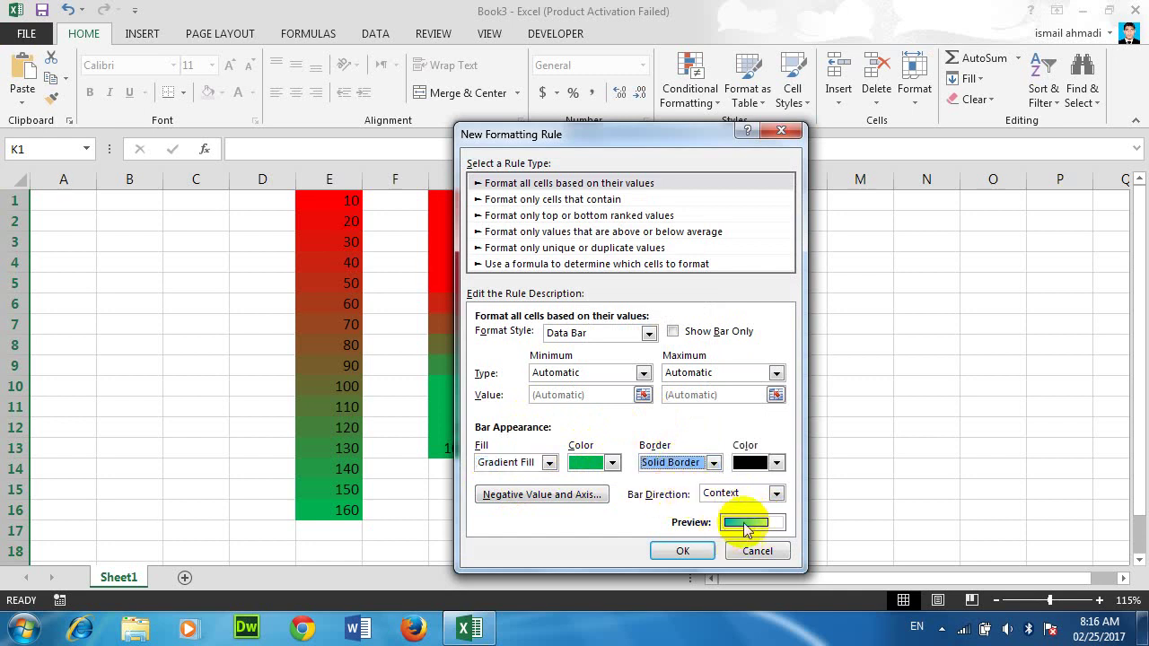
left_click(776, 462)
left_click(776, 462)
left_click(777, 462)
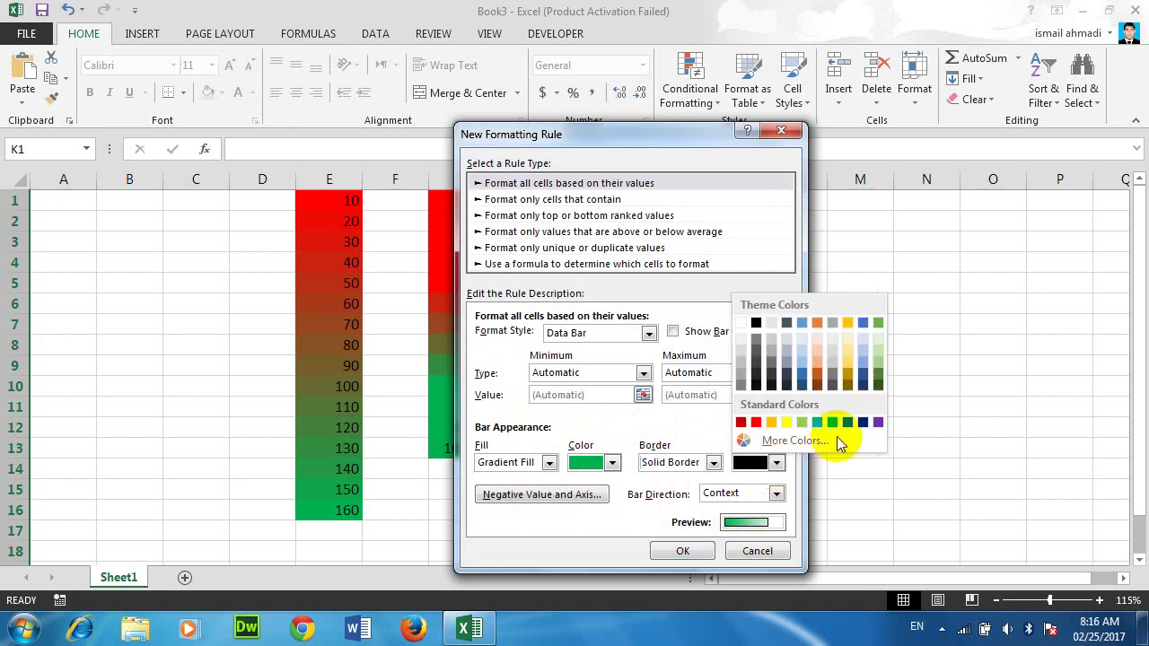
left_click(847, 422)
left_click(776, 462)
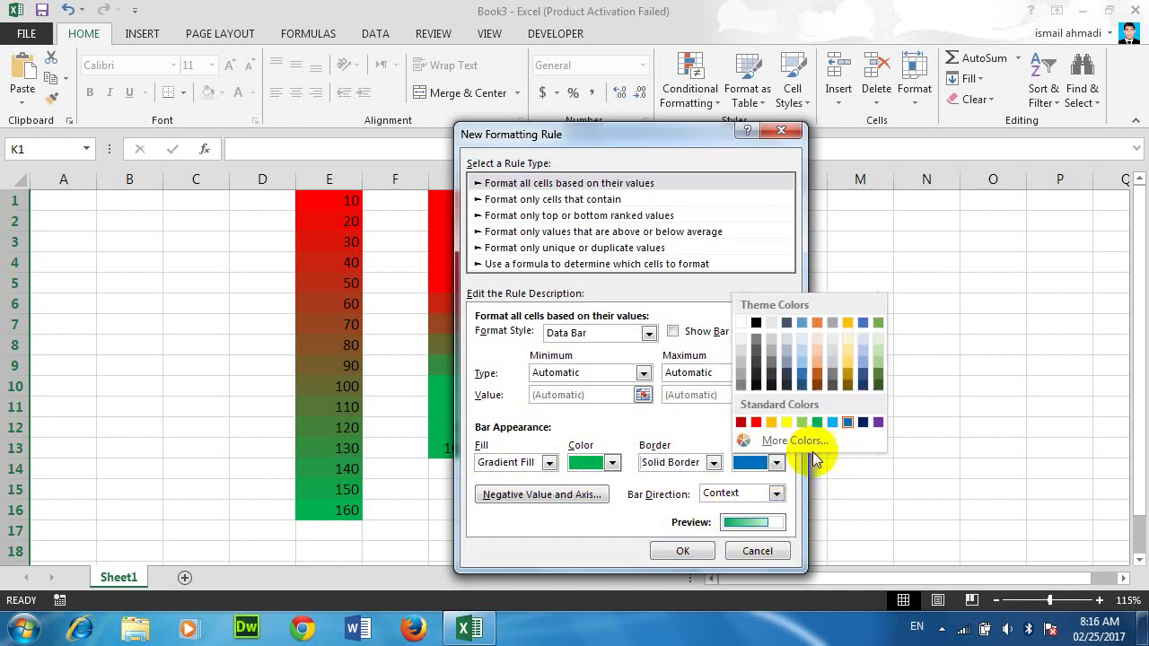
left_click(863, 422)
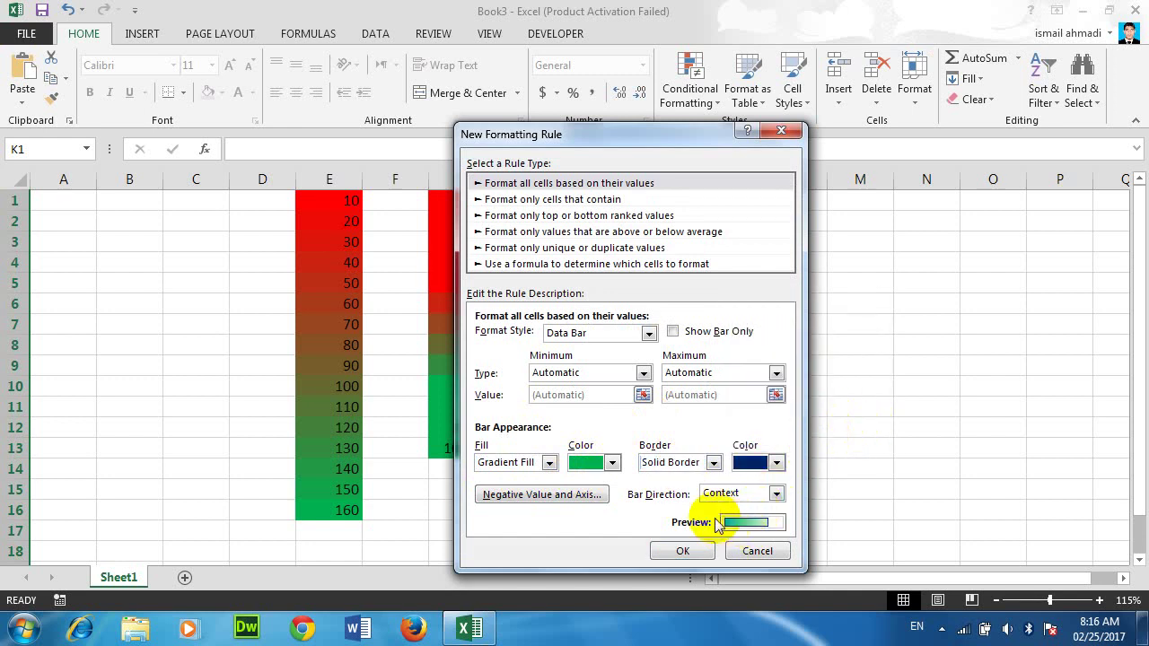
left_click(612, 462)
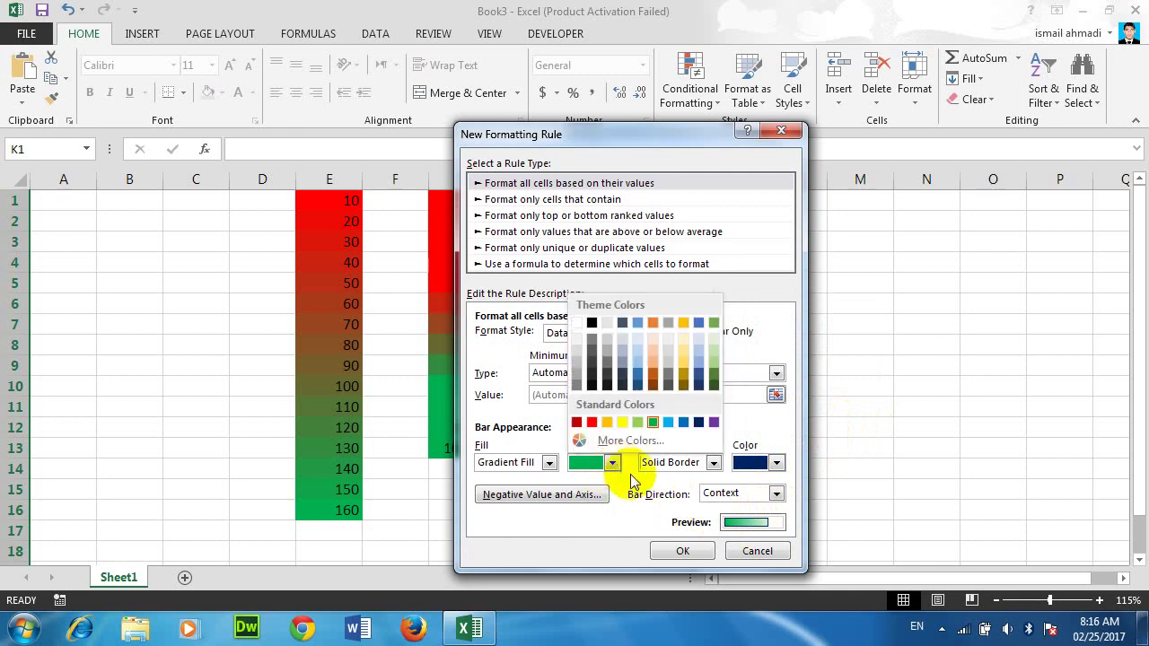
left_click(606, 422)
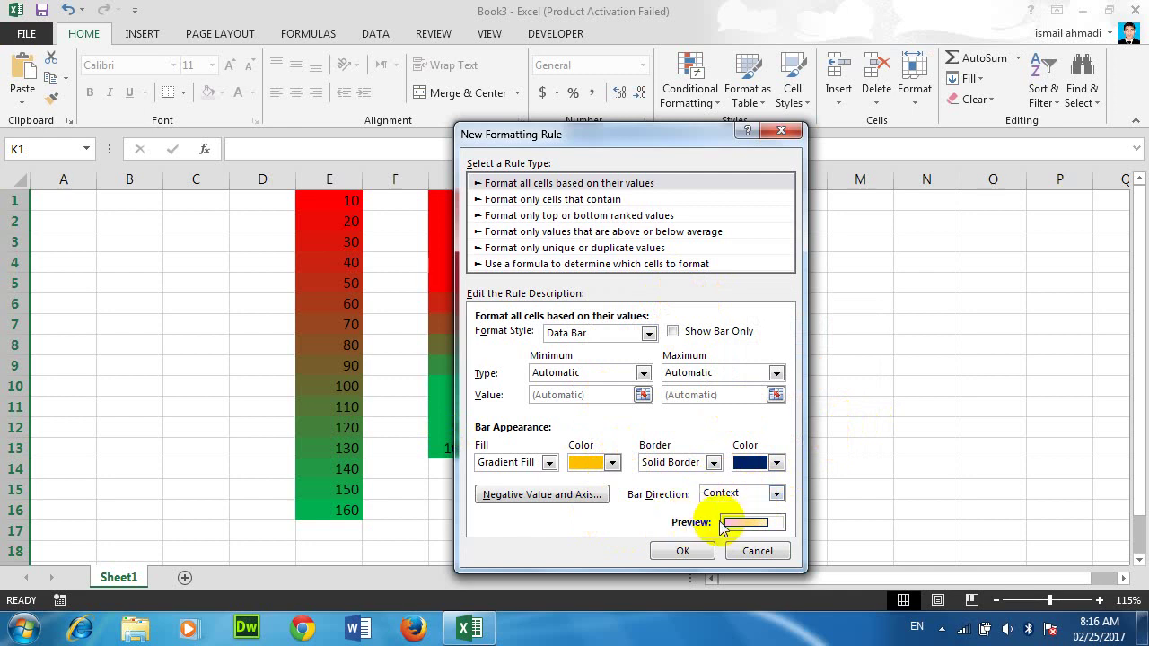
Set both the minimum and maximum types of the data bars to Number
left_click(555, 372)
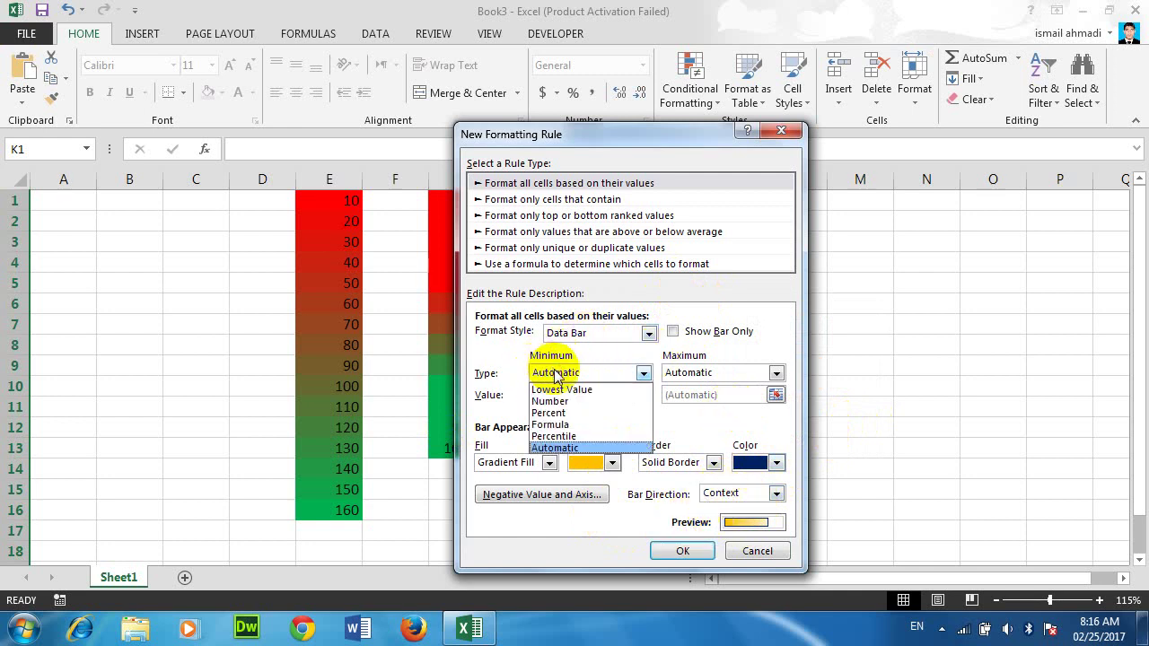
left_click(574, 397)
left_click(723, 372)
left_click(698, 389)
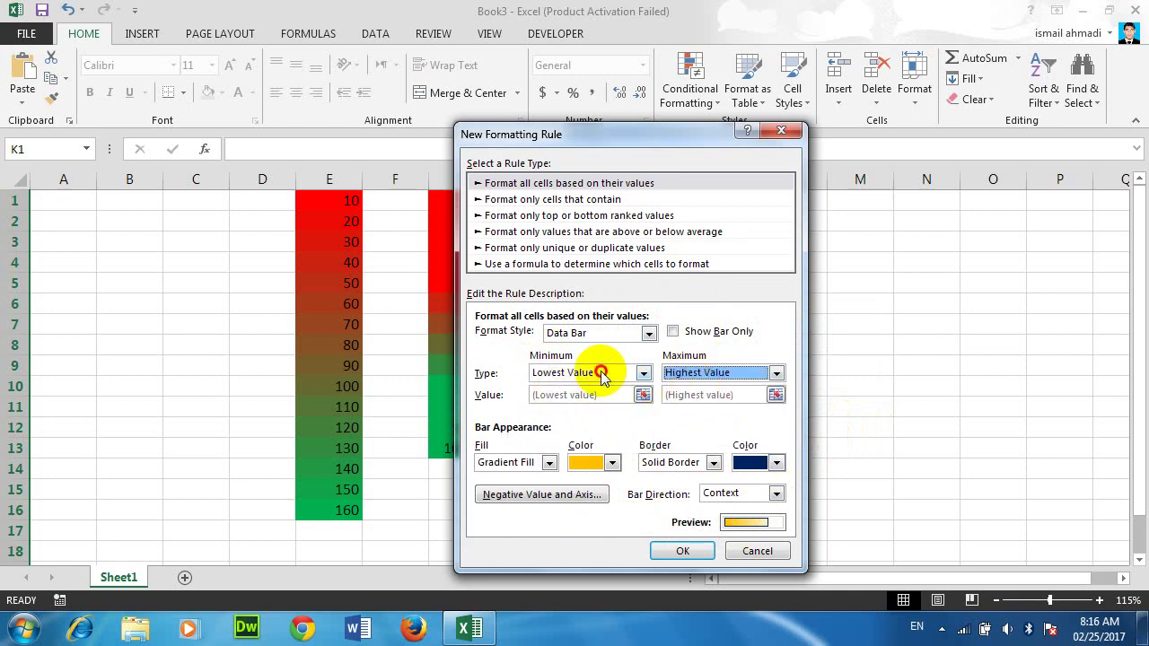
left_click(599, 373)
left_click(549, 402)
left_click(705, 371)
left_click(679, 398)
Enter 500 as the minimum and 1000 as the maximum, and apply the rule
left_click(534, 395)
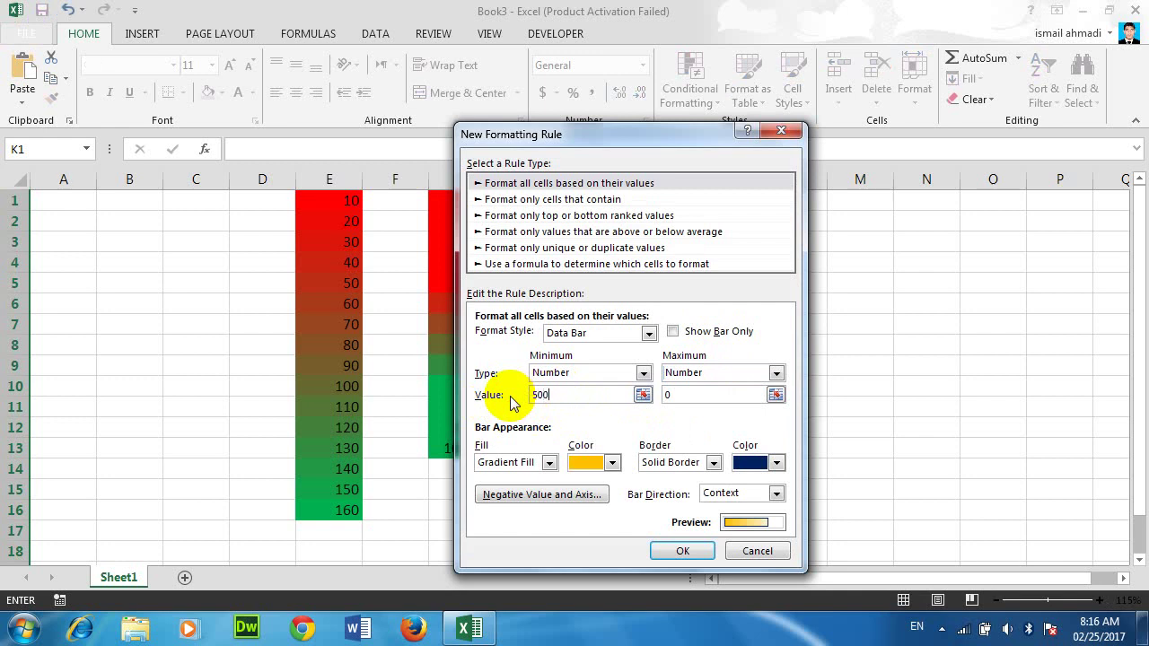
left_click(706, 394)
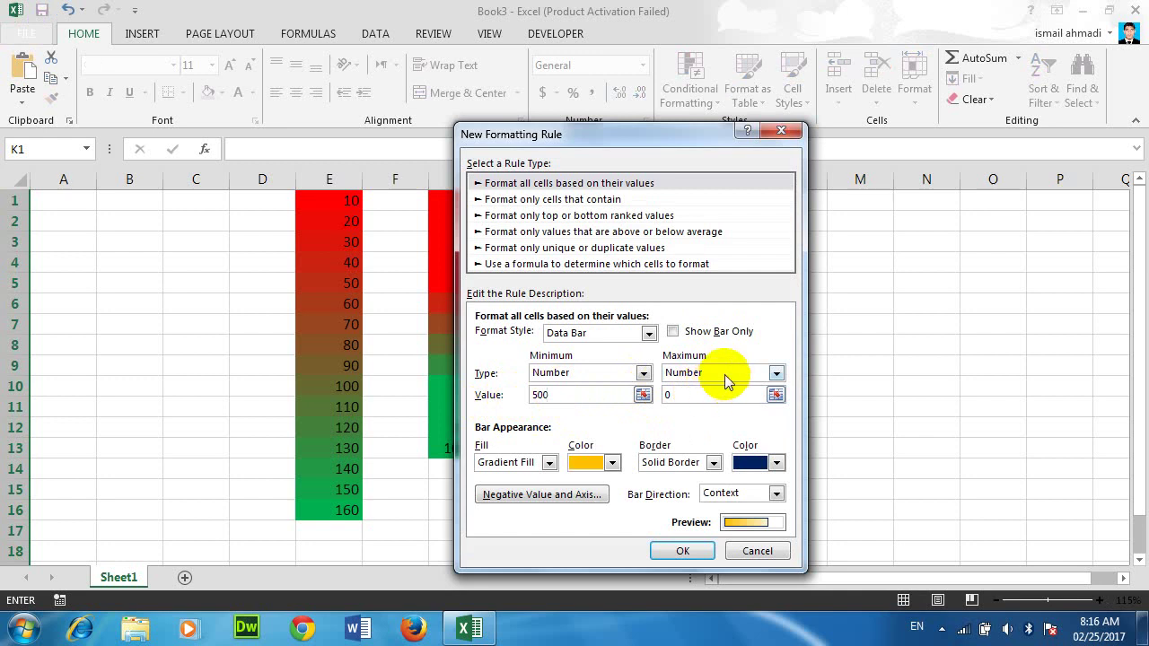
left_click(673, 393)
type("1000")
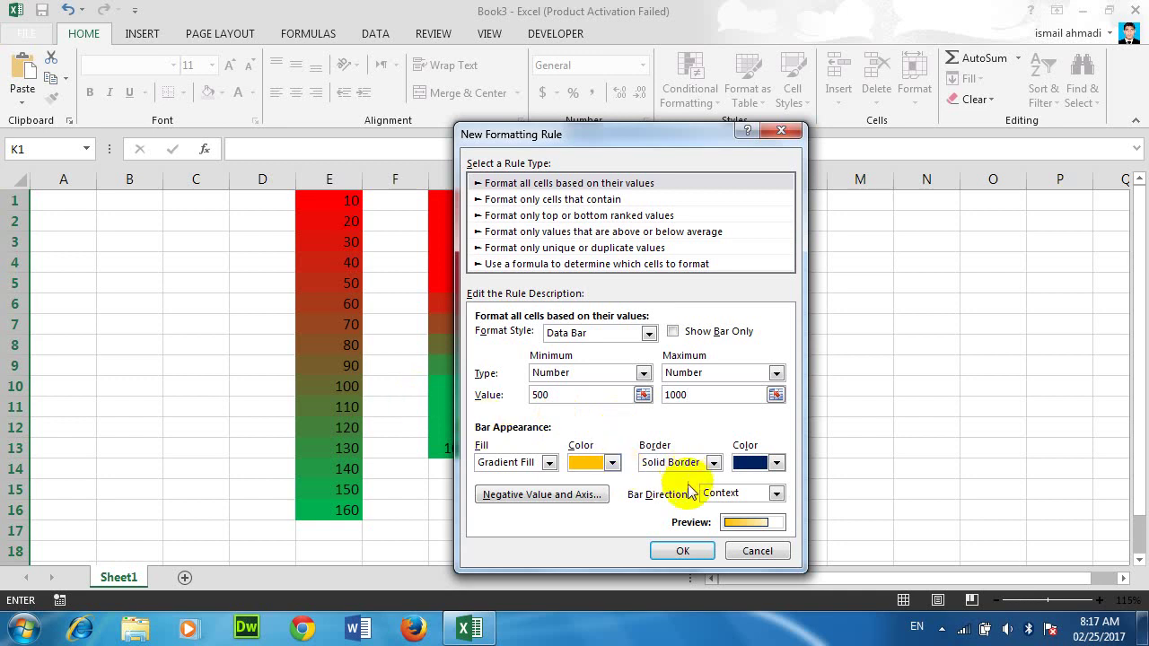
left_click(679, 551)
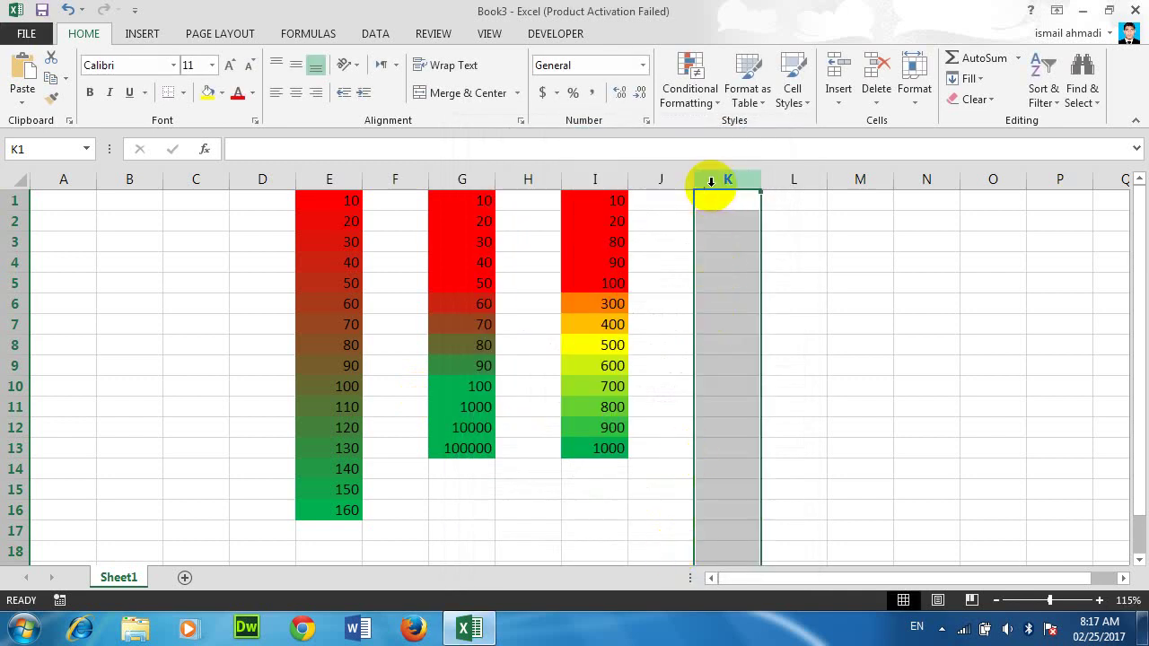
Enter 100, 300, 400 and 500 into K1:K4
left_click(714, 197)
type("100")
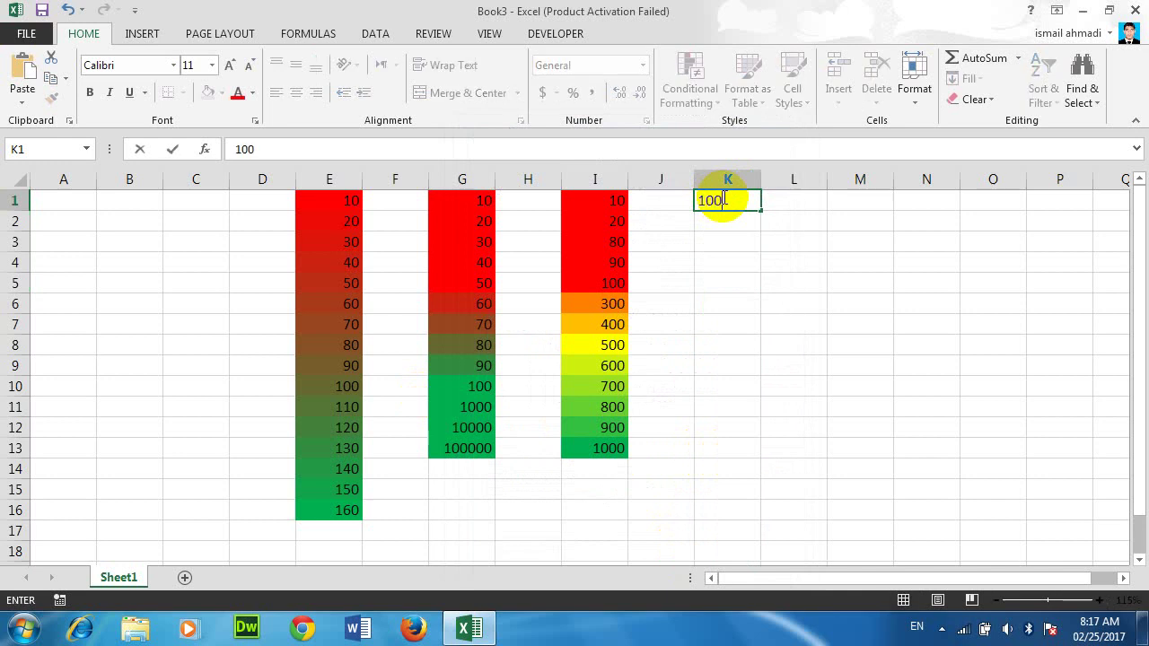
key("Return")
type("300")
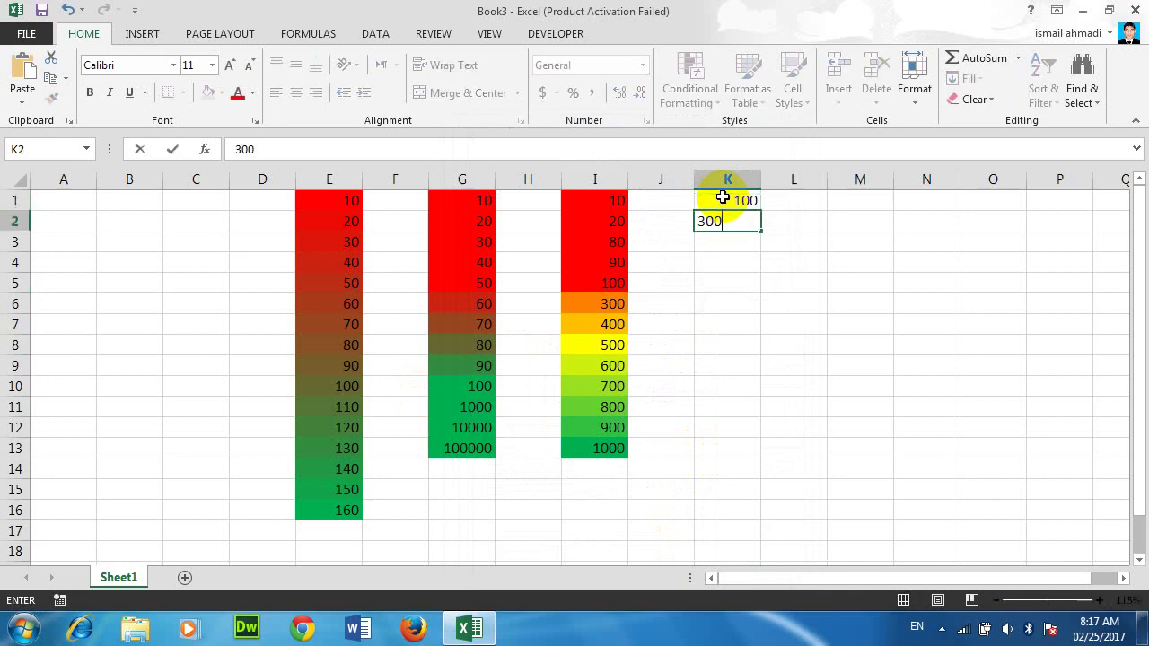
key("Return")
type("400")
key("Return")
type("500")
key("Return")
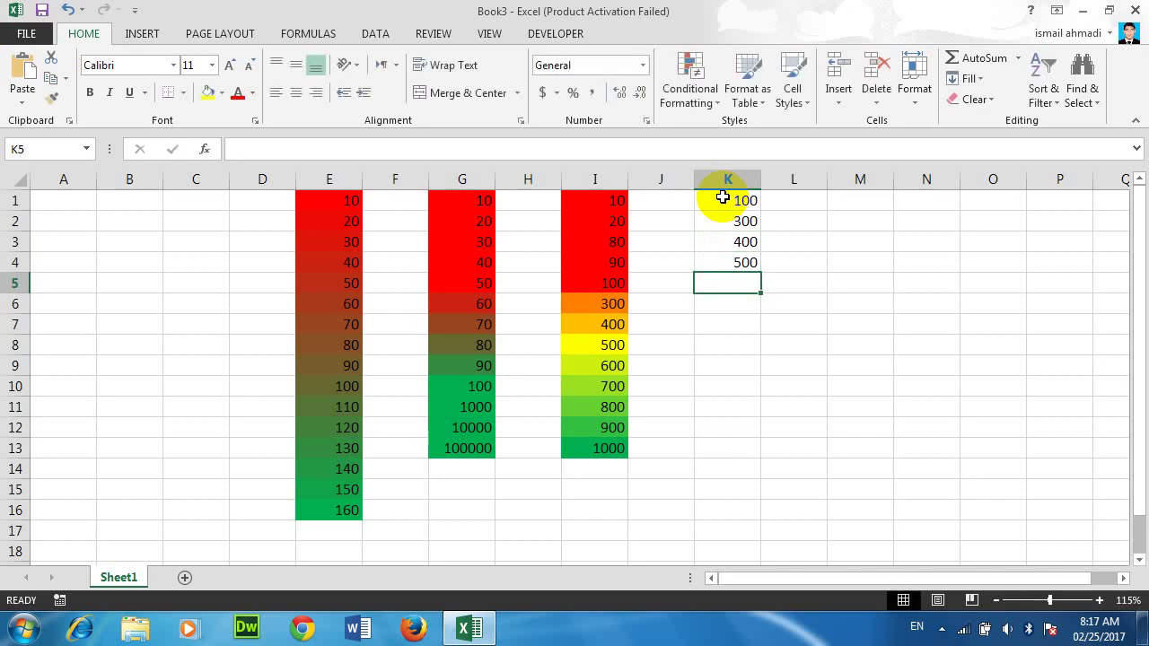
Enter 600, 700, 900, 1000 and 10000 into K5:K9
type("600")
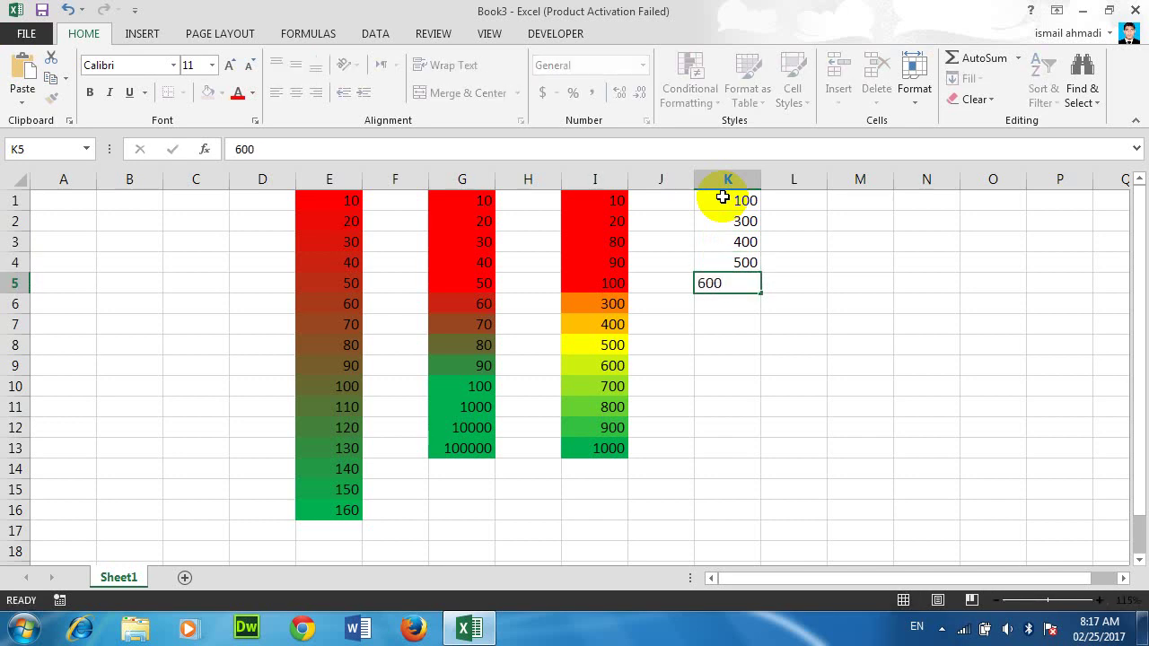
key("Return")
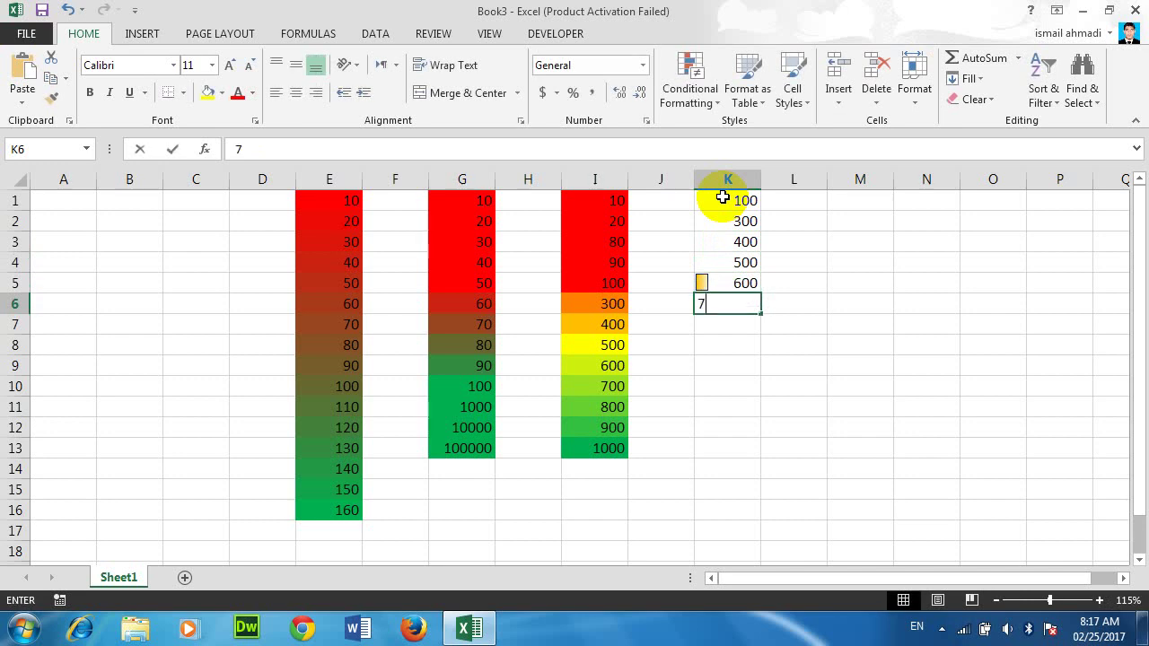
type("700")
key("Return")
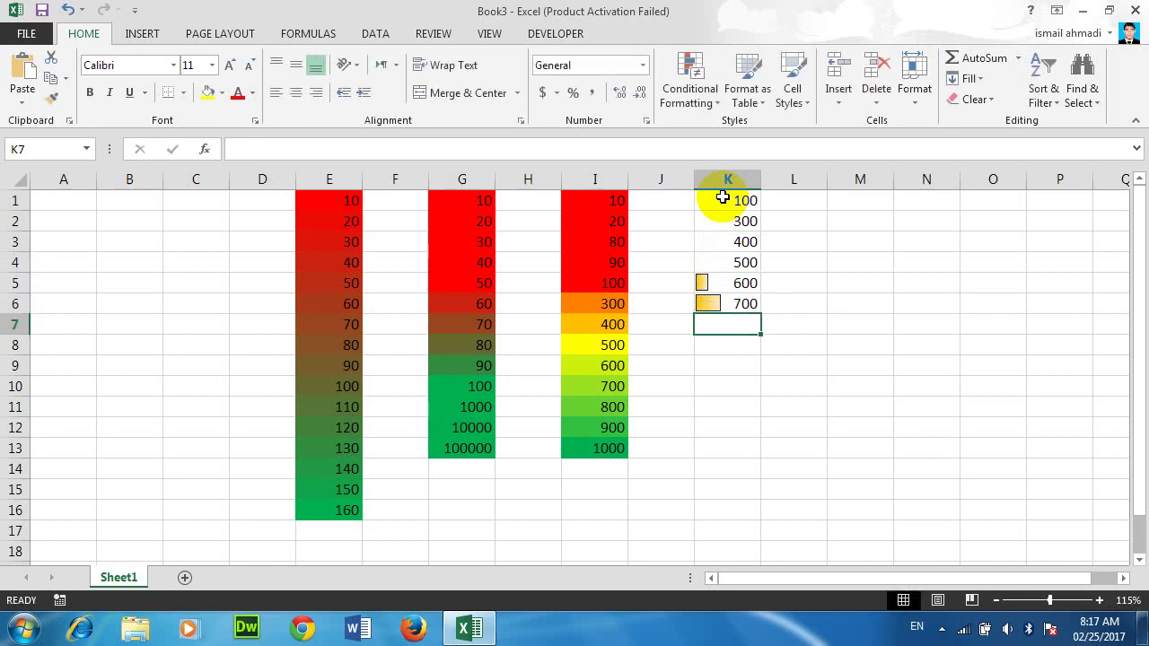
type("900")
key("Return")
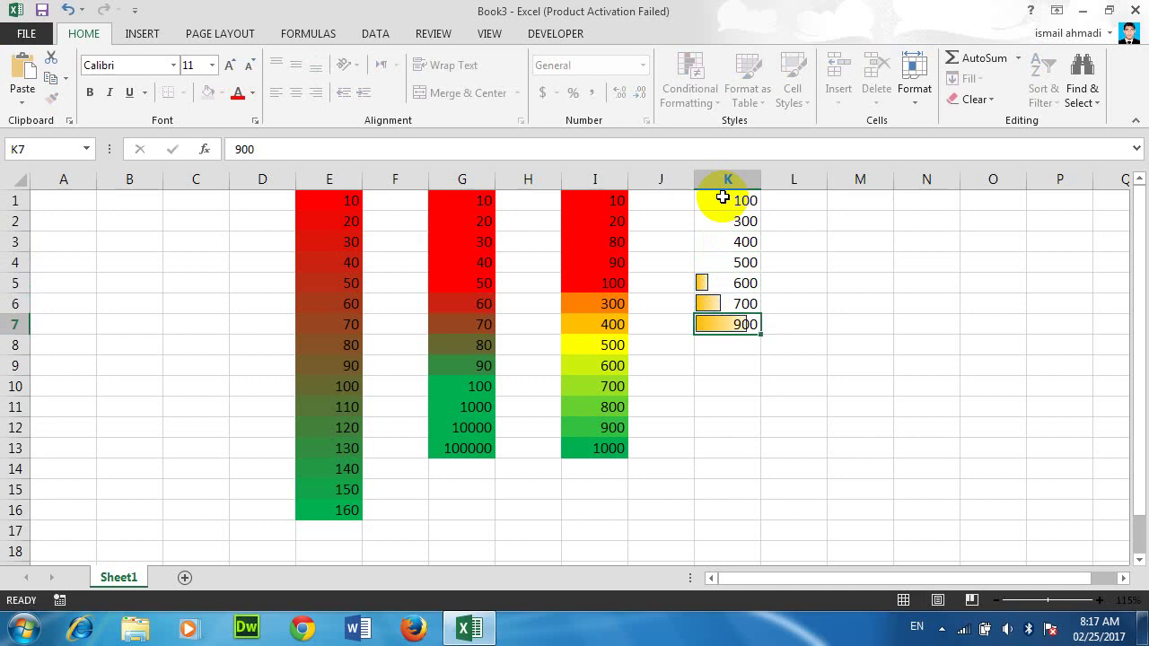
type("1000")
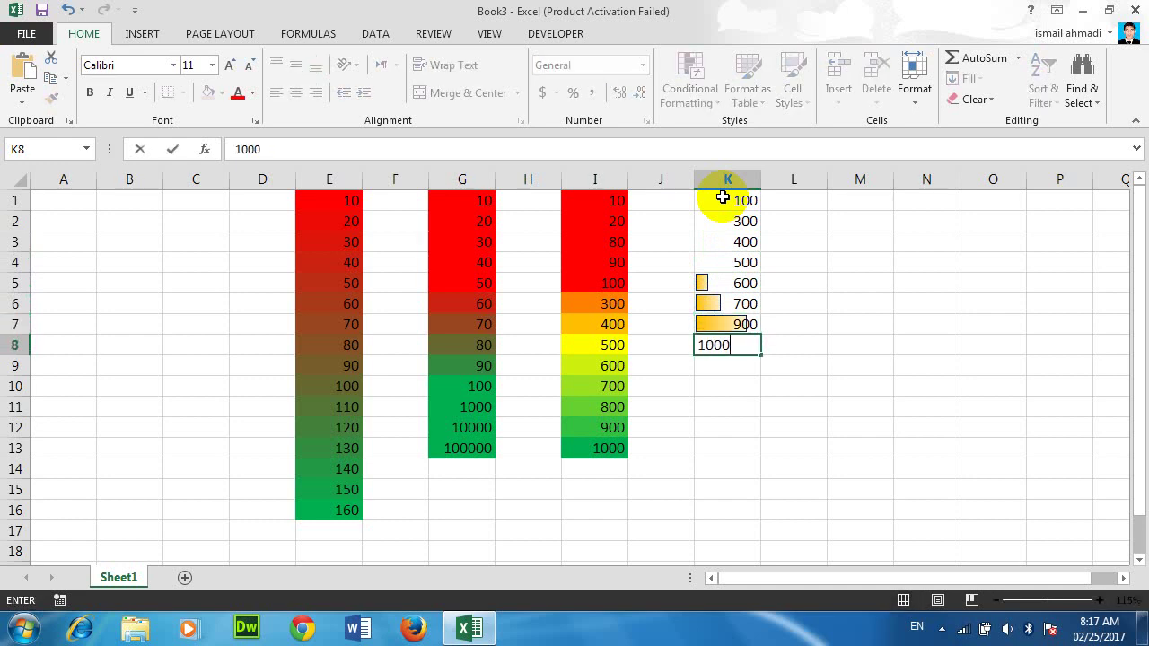
key("Return")
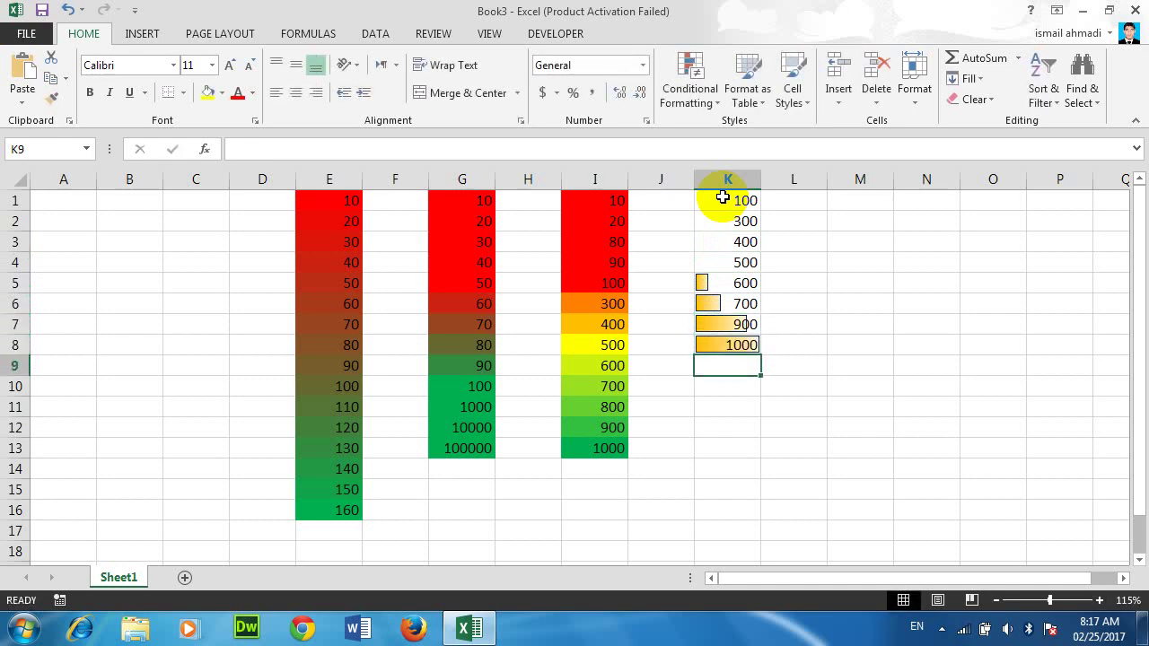
type("10000")
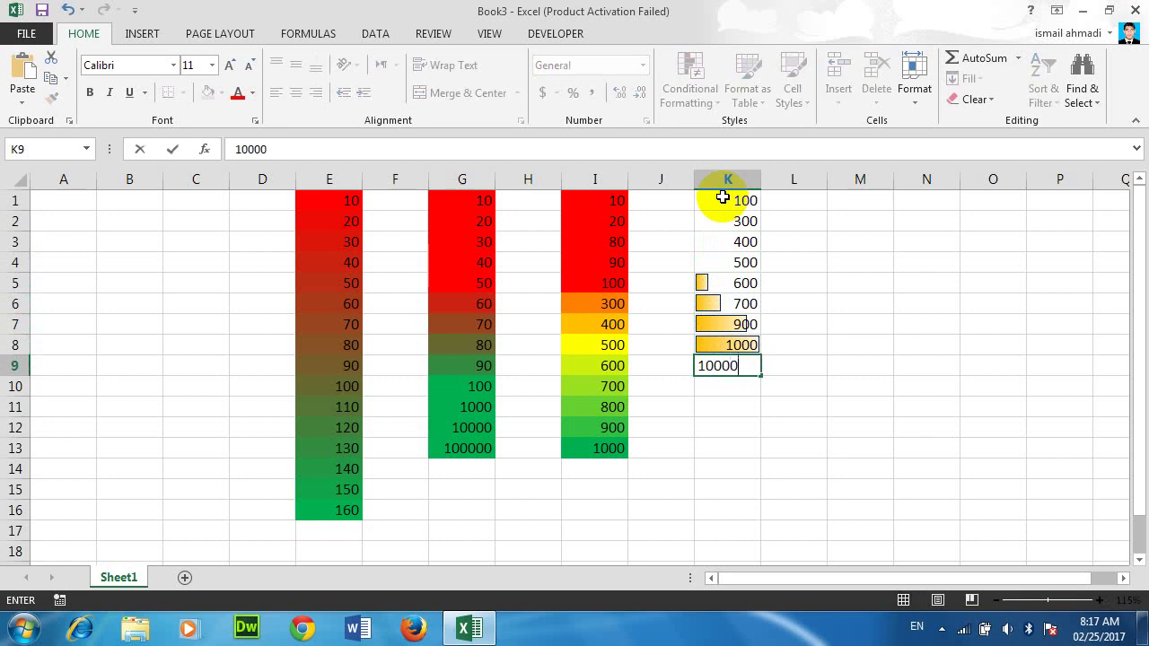
key("Return")
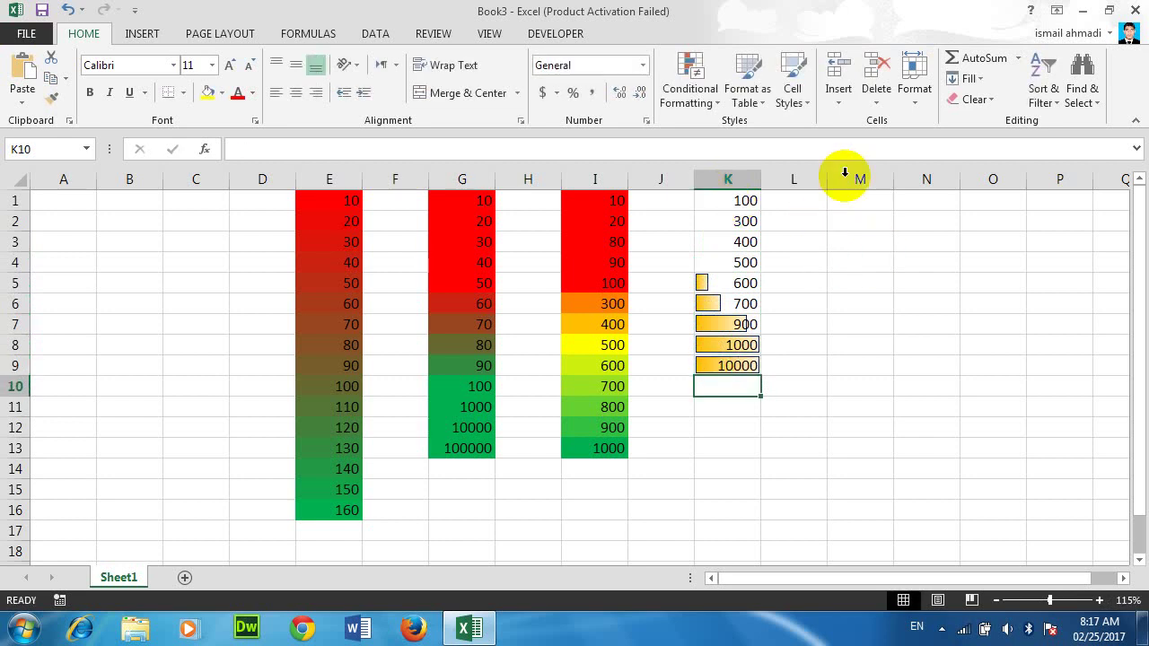
Apply solid fill blue data bars to column M
left_click(851, 180)
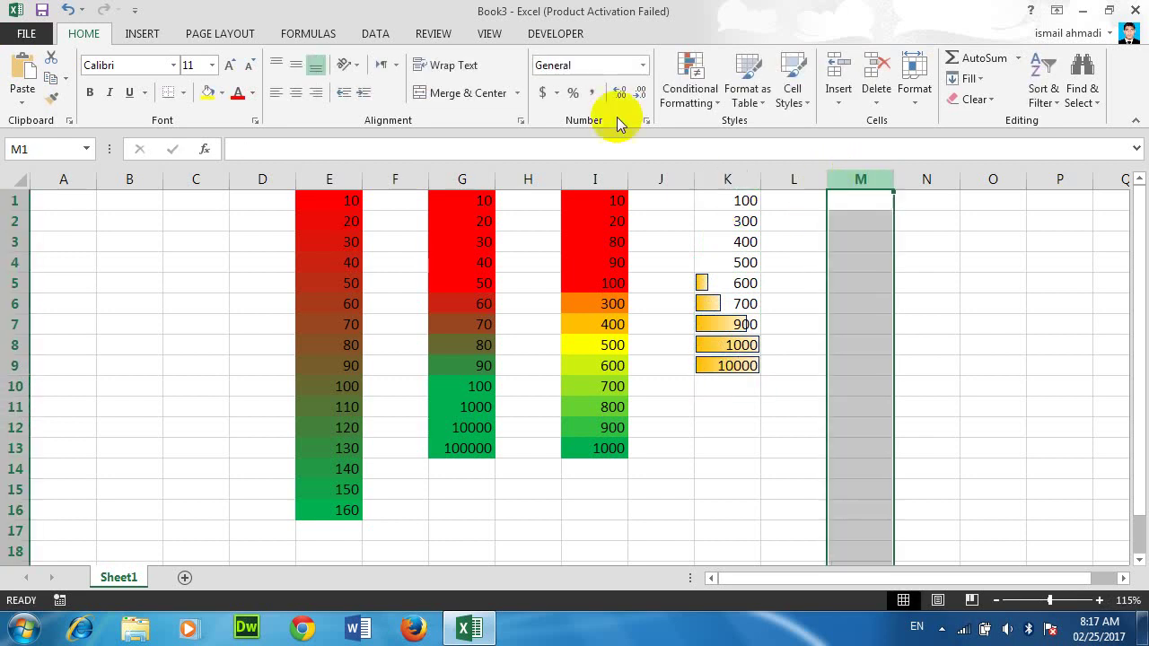
left_click(689, 94)
mouse_move(736, 213)
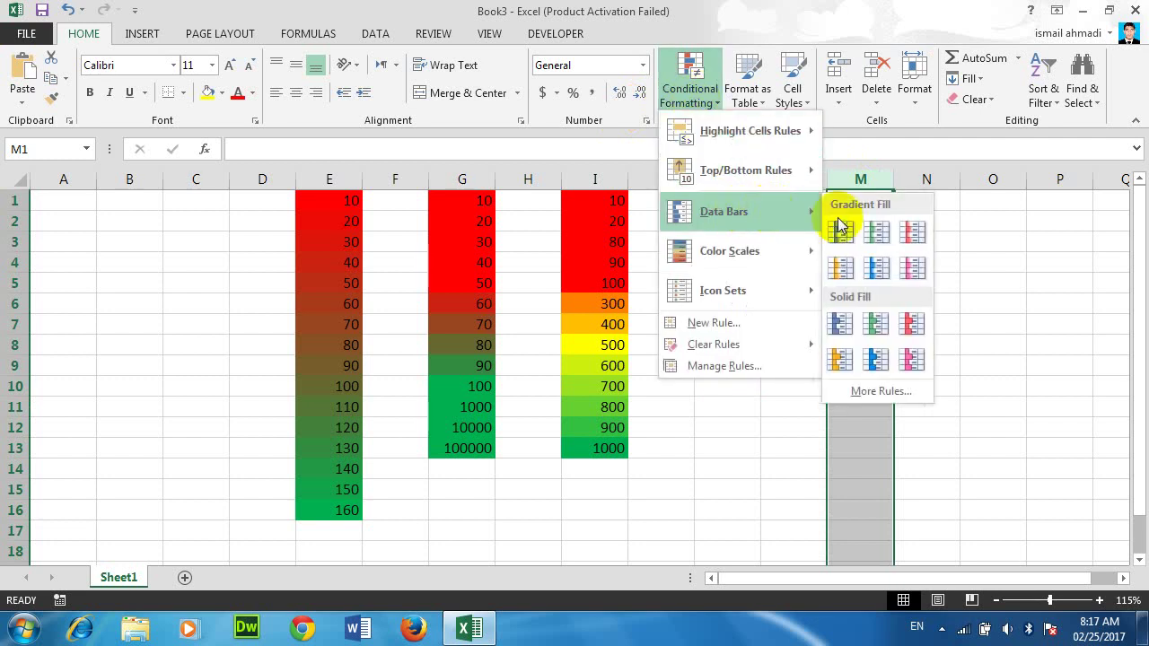
left_click(839, 323)
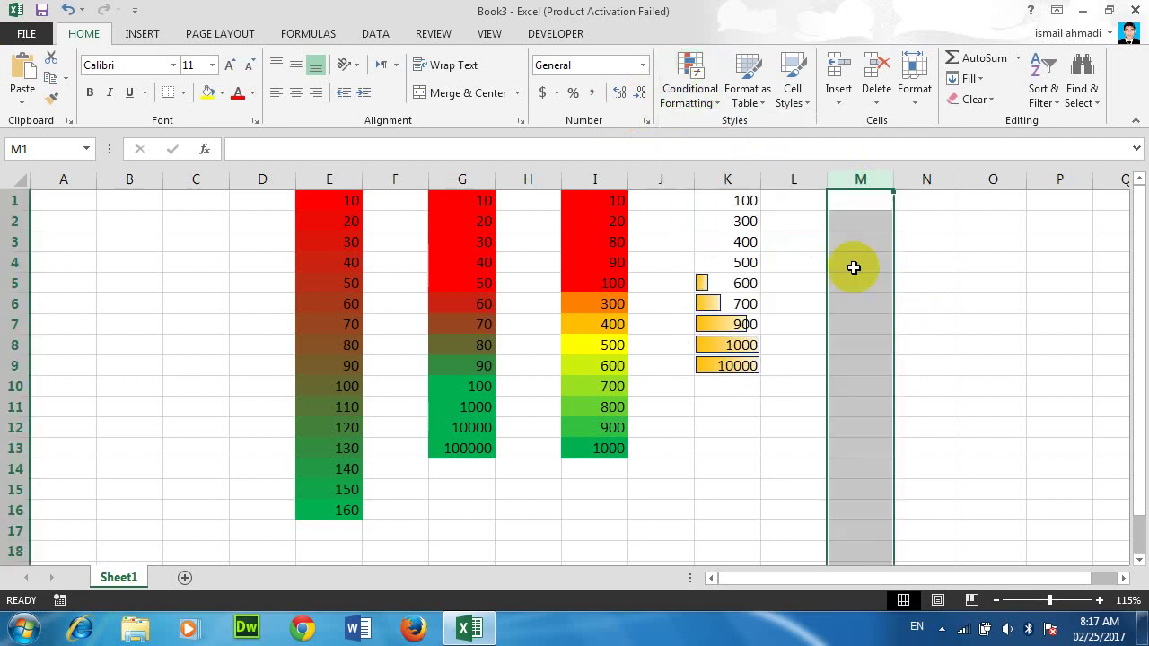
Enter 100, 200, 300, 1000, 2000 and 5000 into M1:M6
left_click(863, 203)
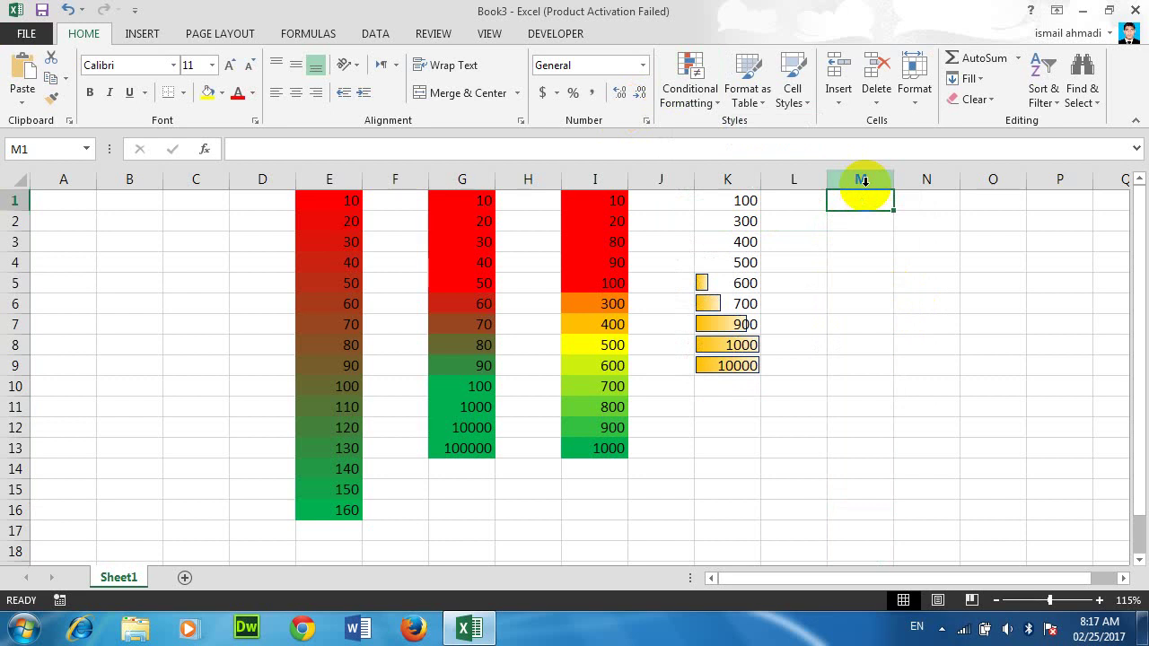
type("100")
key("Return")
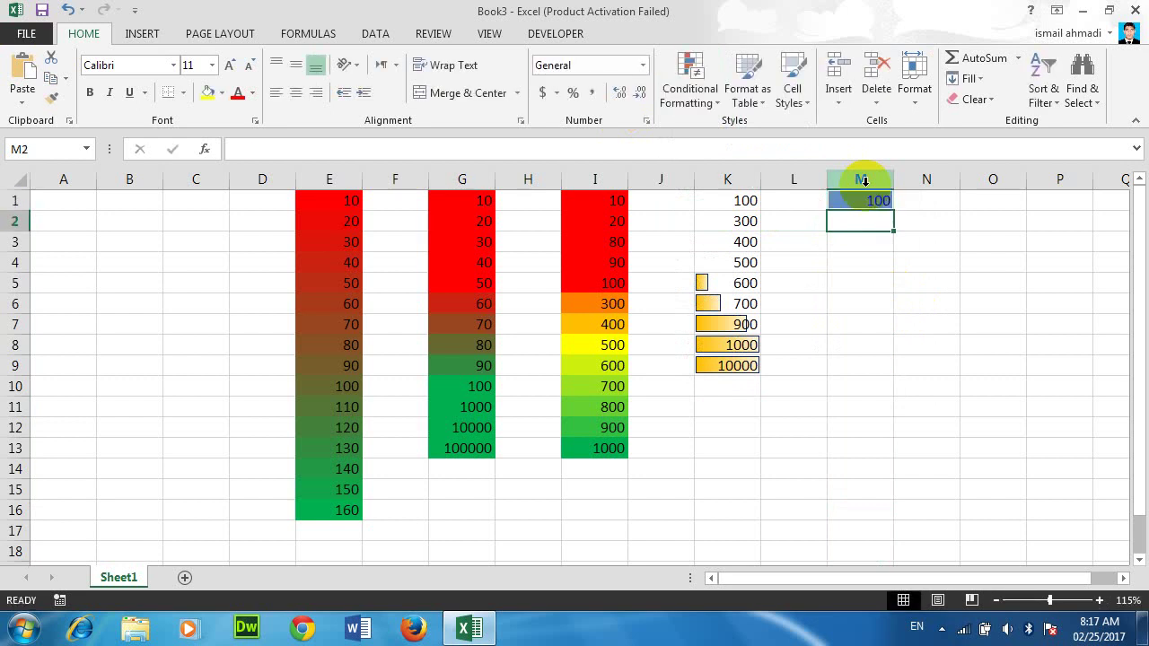
type("2-")
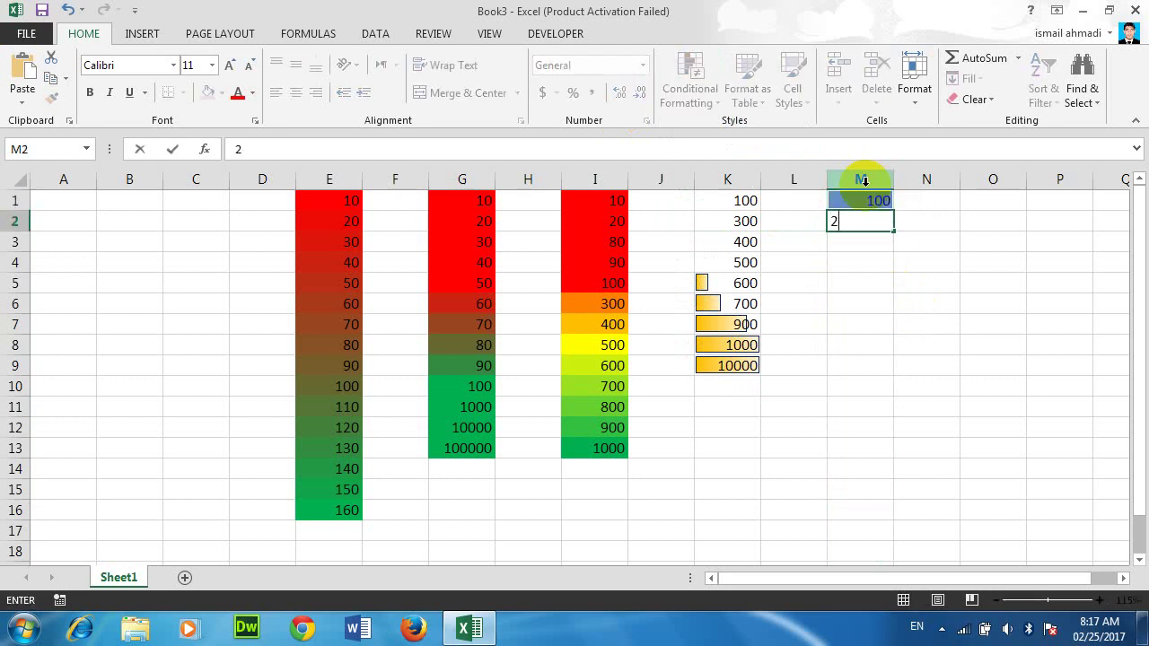
type("00")
key("Return")
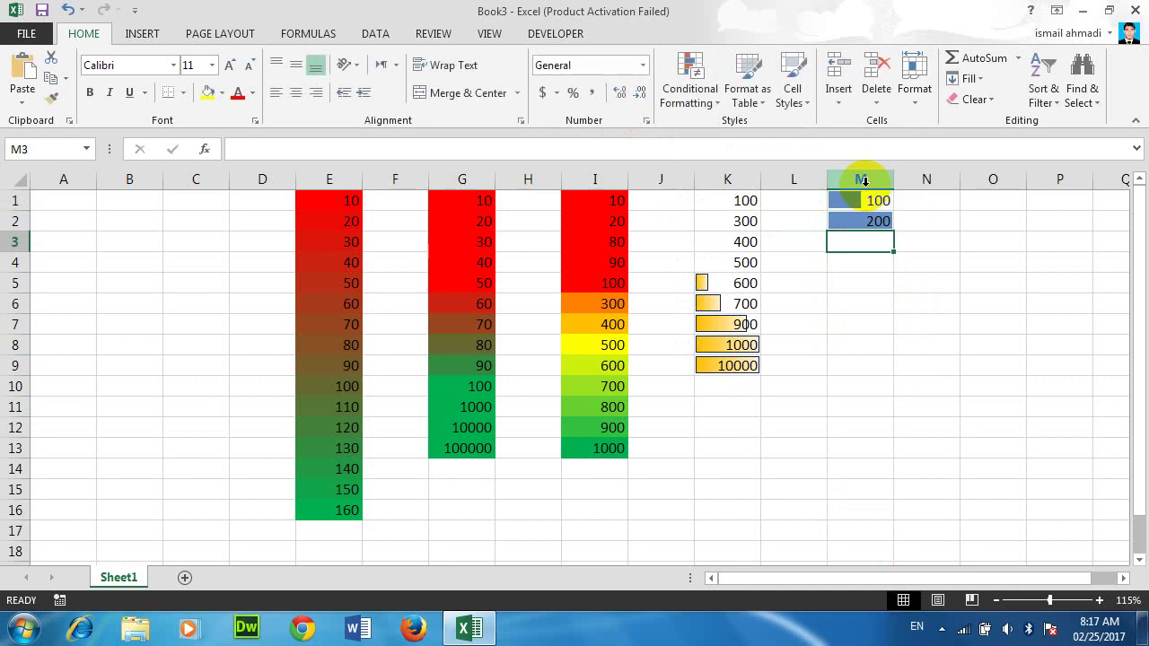
type("300")
key("Return")
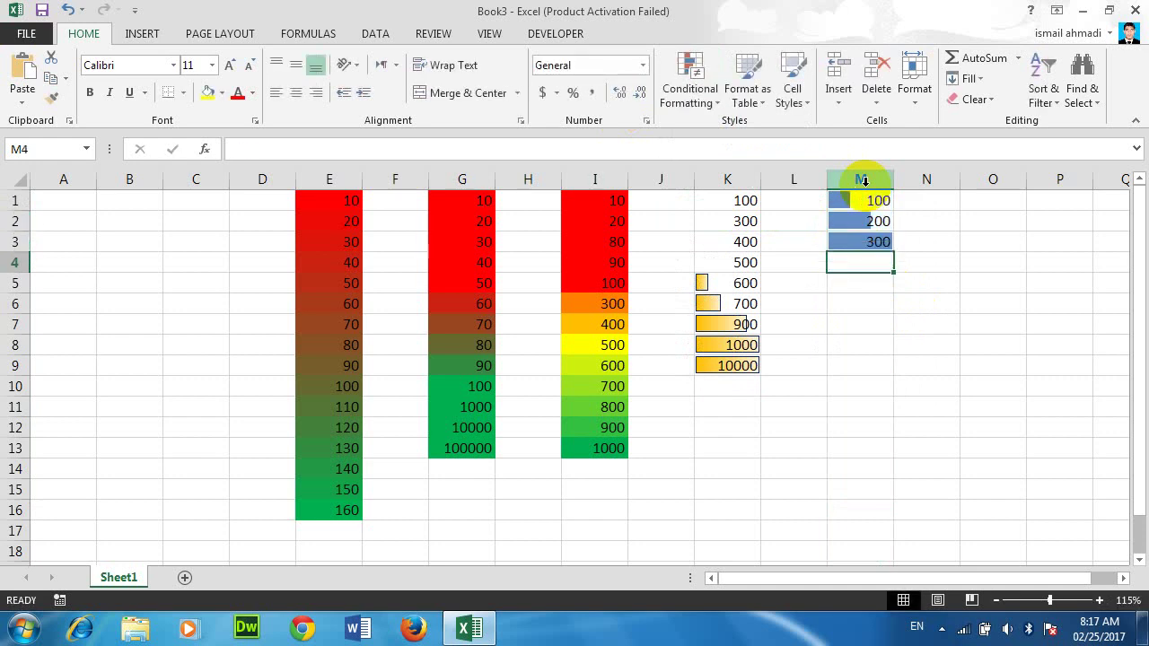
type("1000")
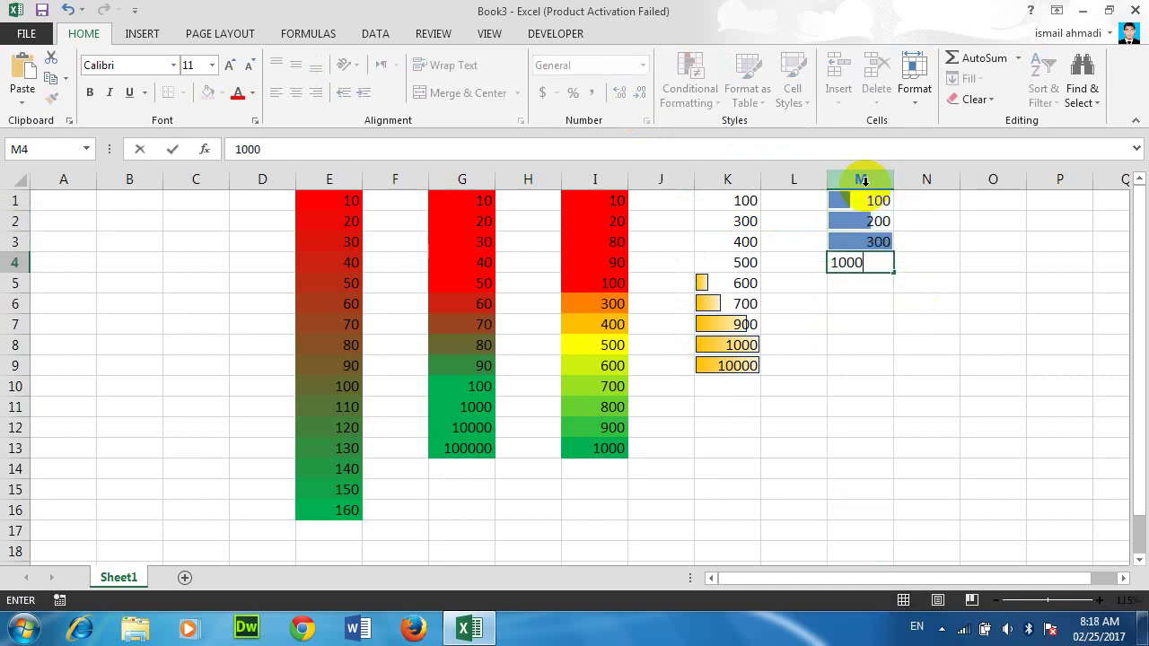
key("Return")
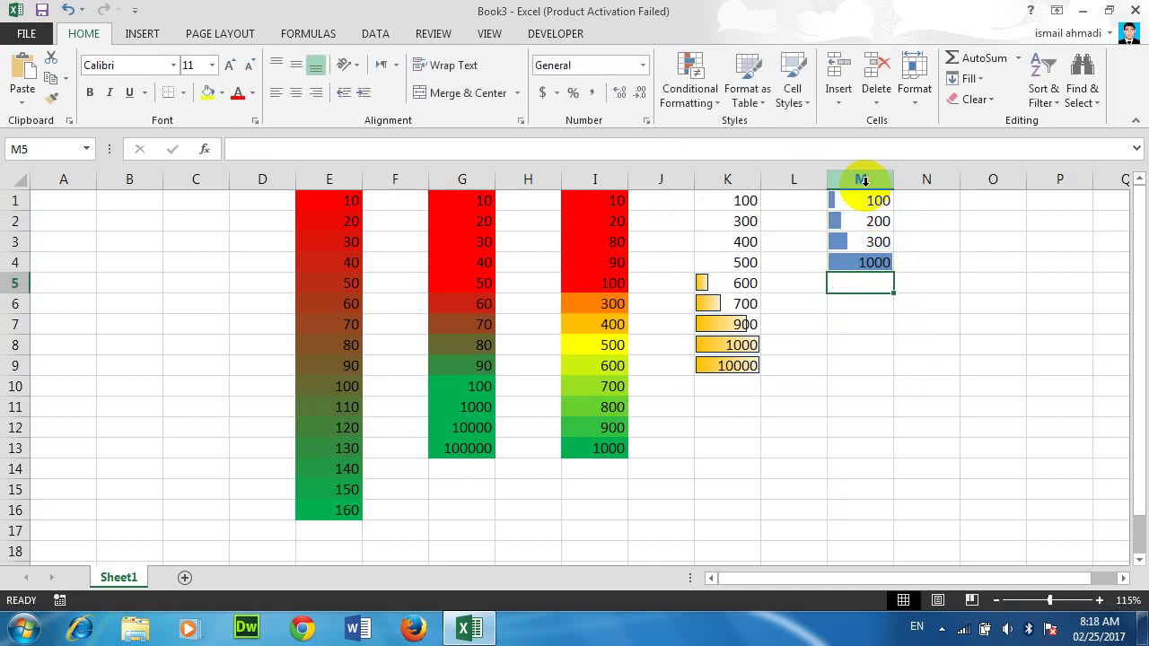
type("2000")
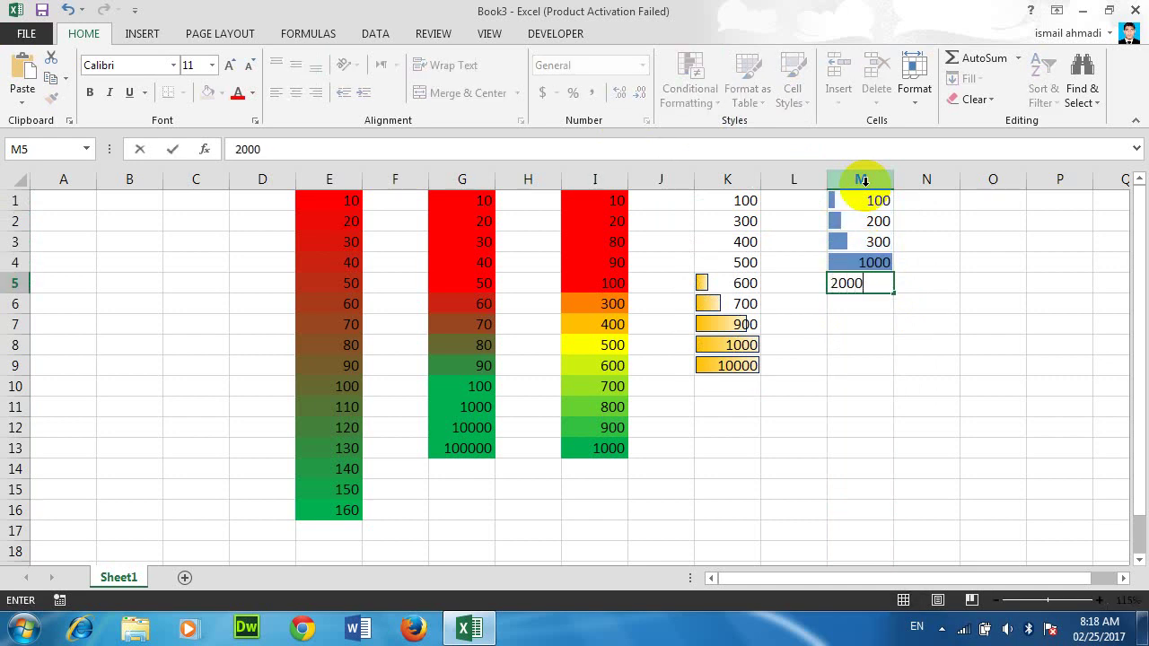
key("Return")
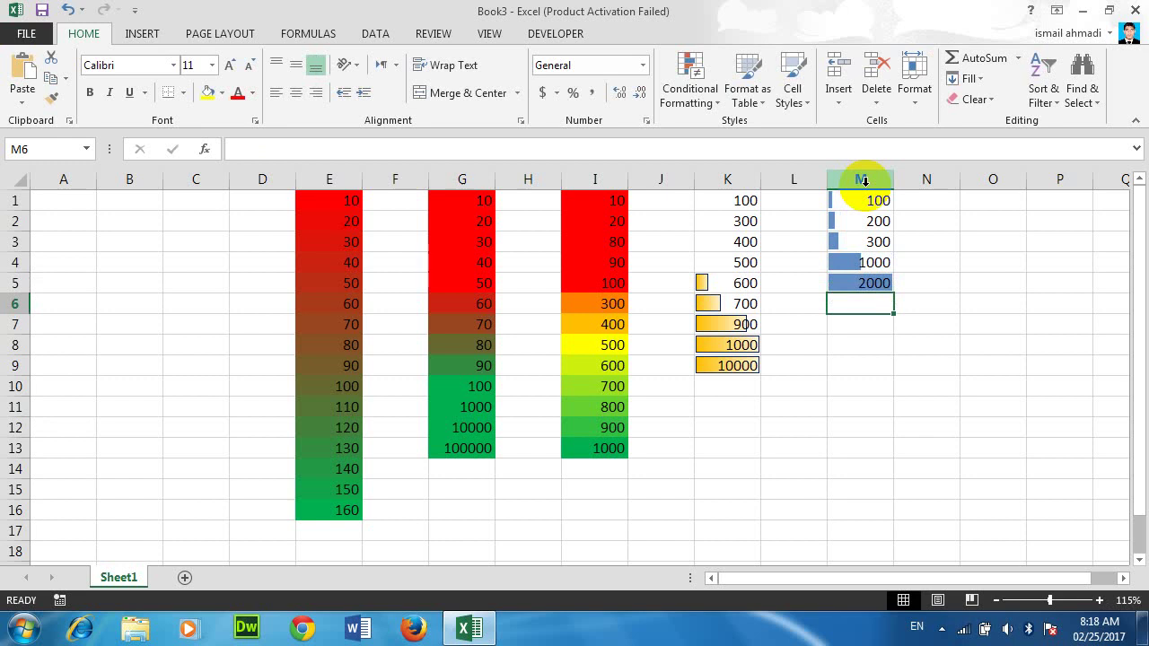
type("5000")
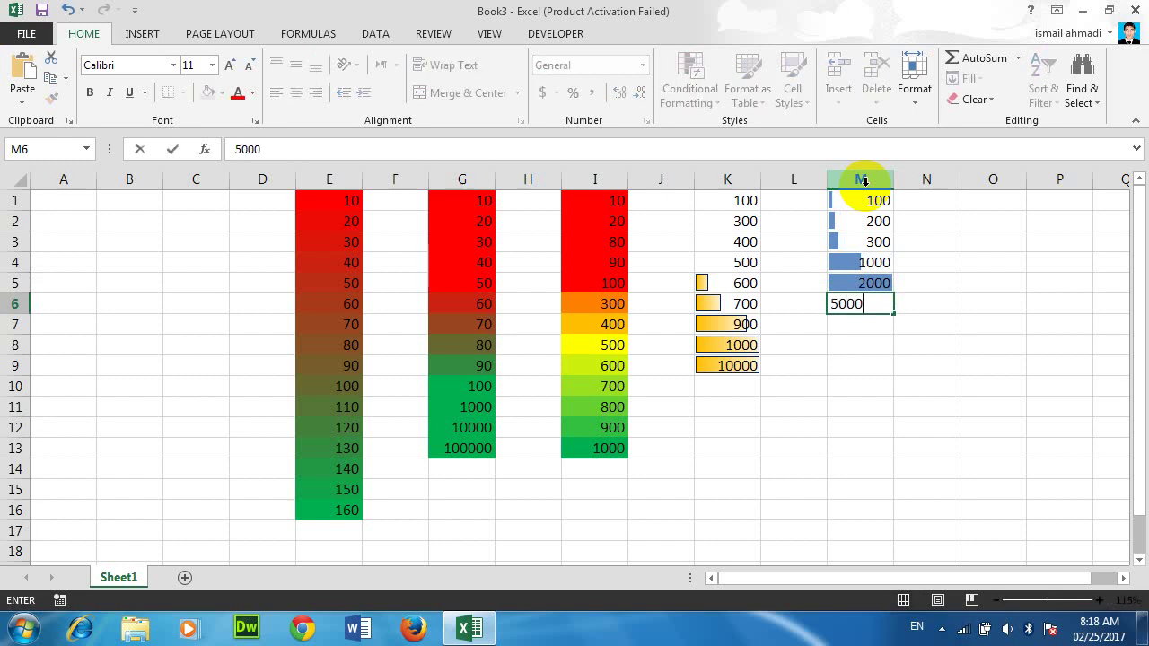
key("Return")
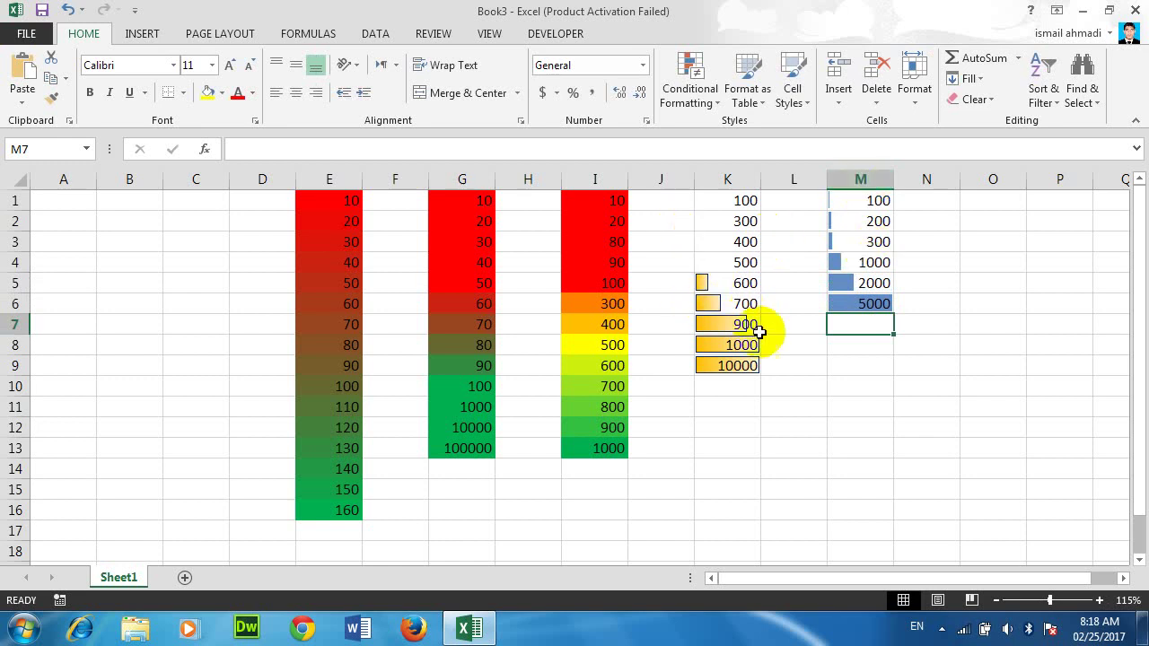
left_click_drag(742, 262, 736, 201)
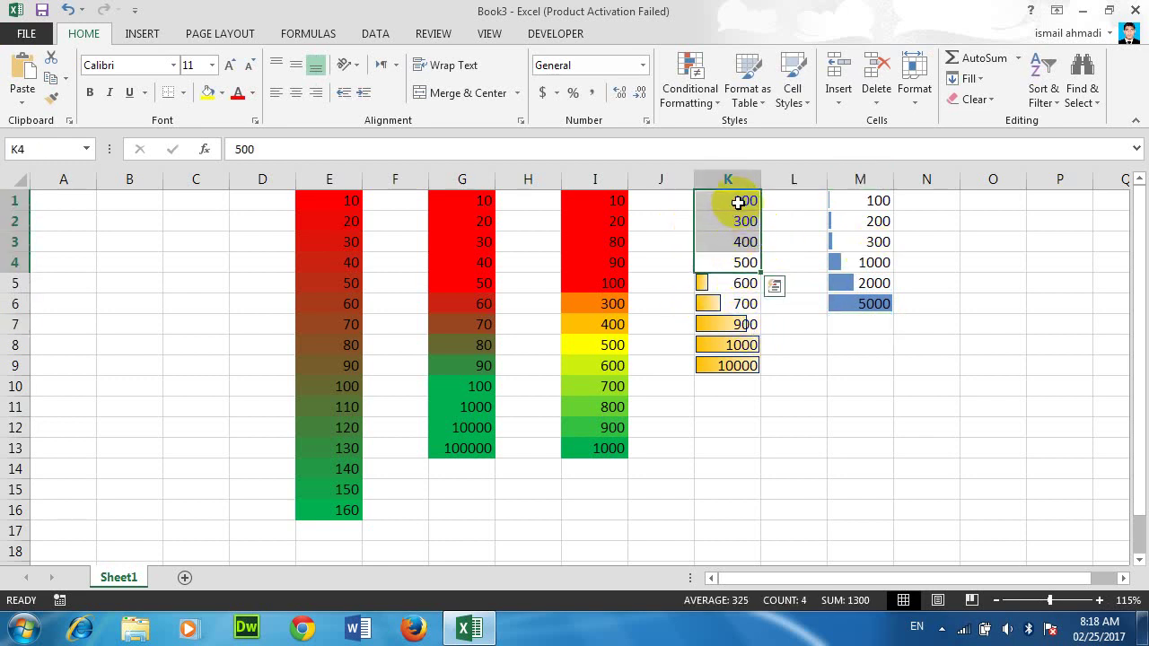
left_click(739, 344)
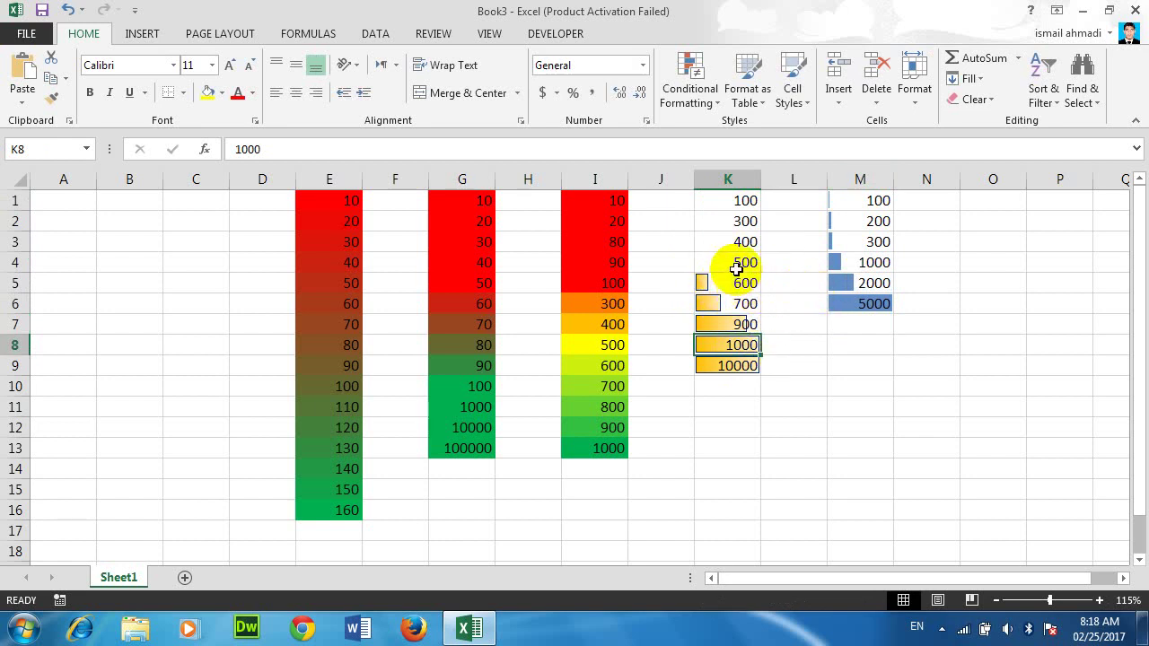
left_click(744, 283)
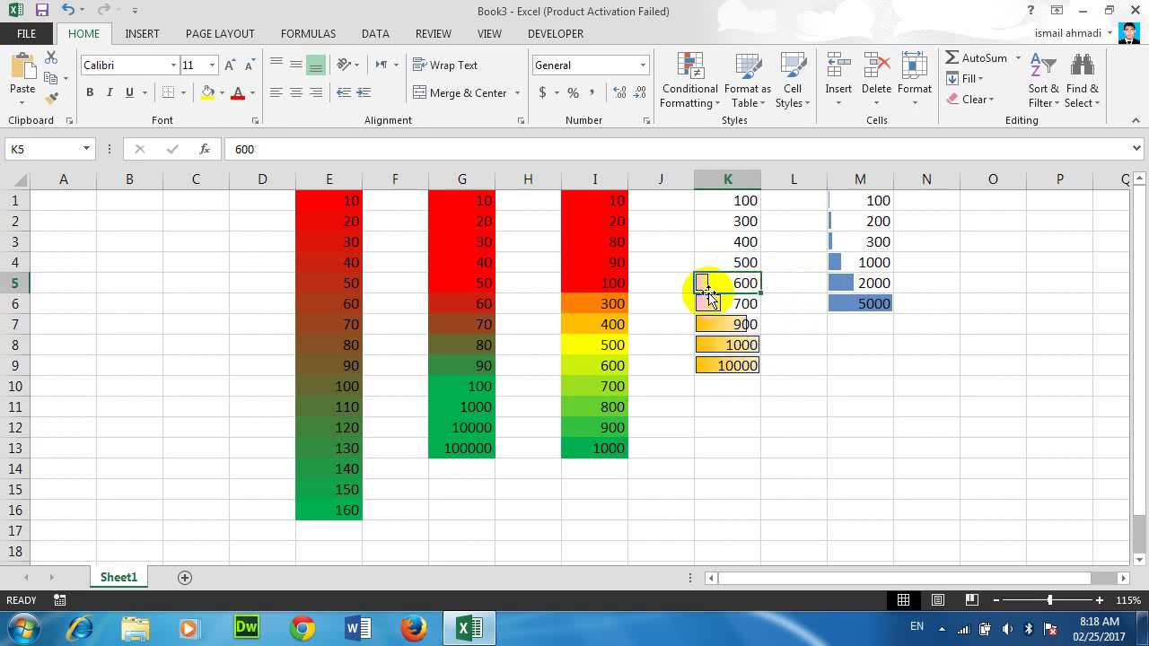
Select column C and start a new rule with the Icon Sets format style
left_click(198, 179)
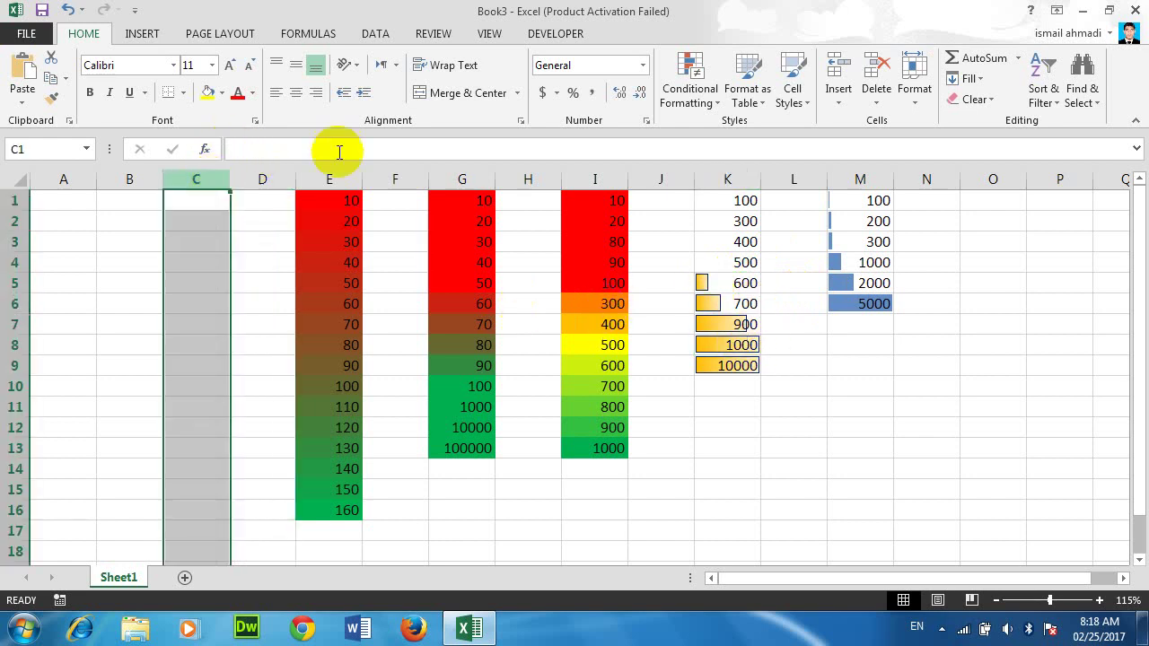
left_click(687, 84)
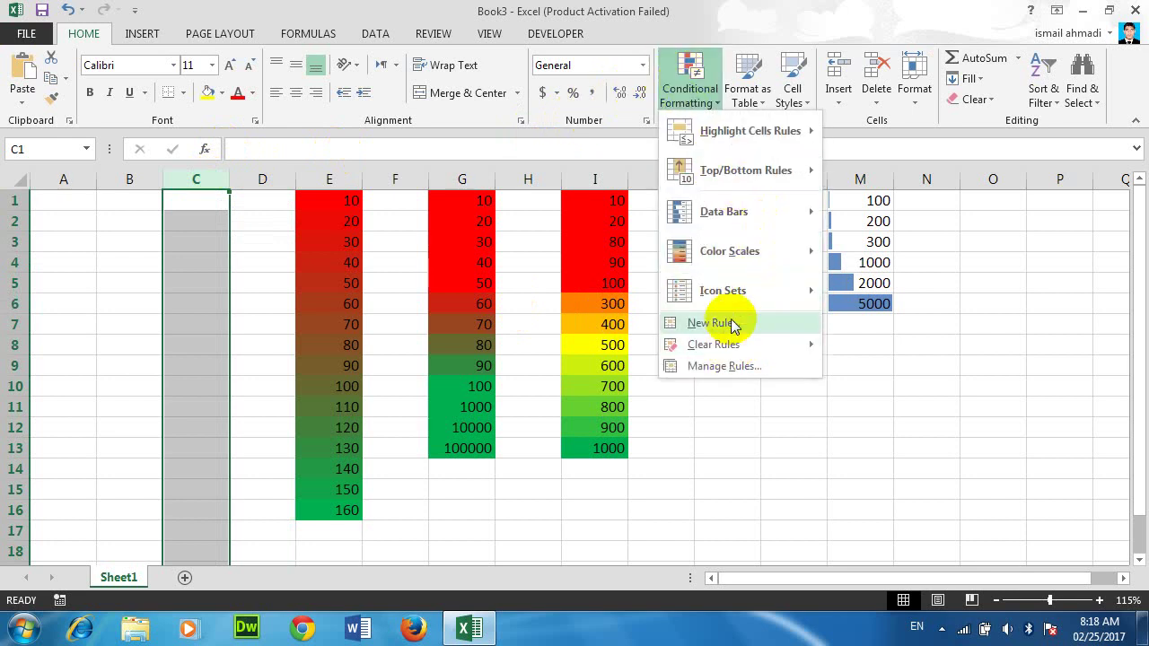
left_click(728, 321)
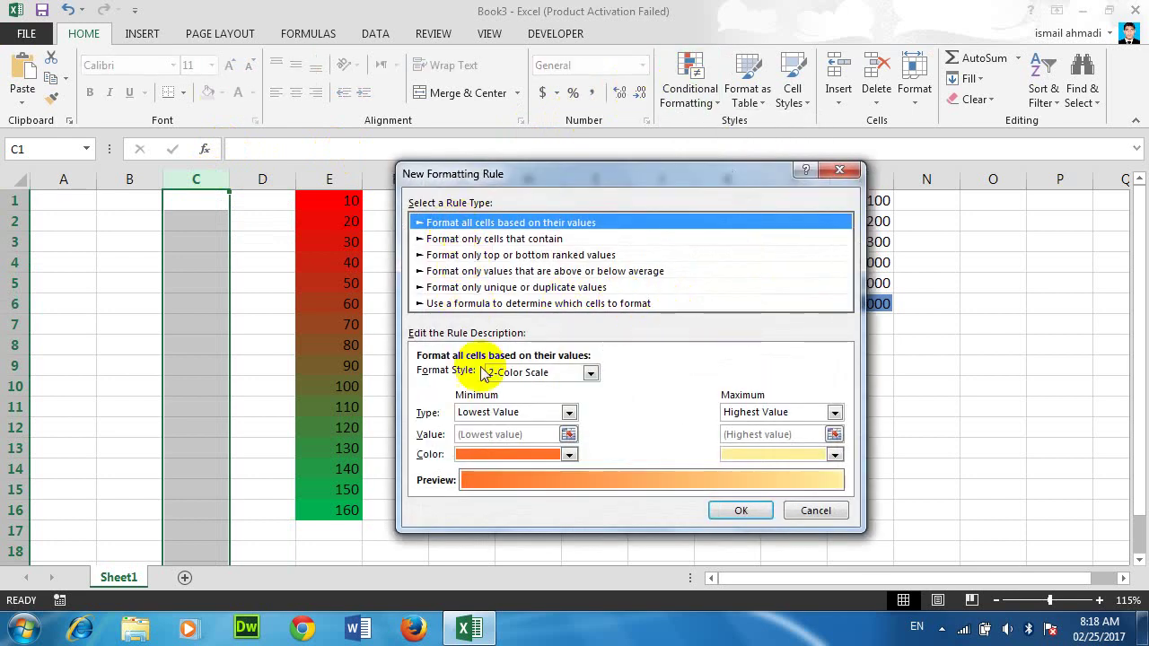
left_click(515, 374)
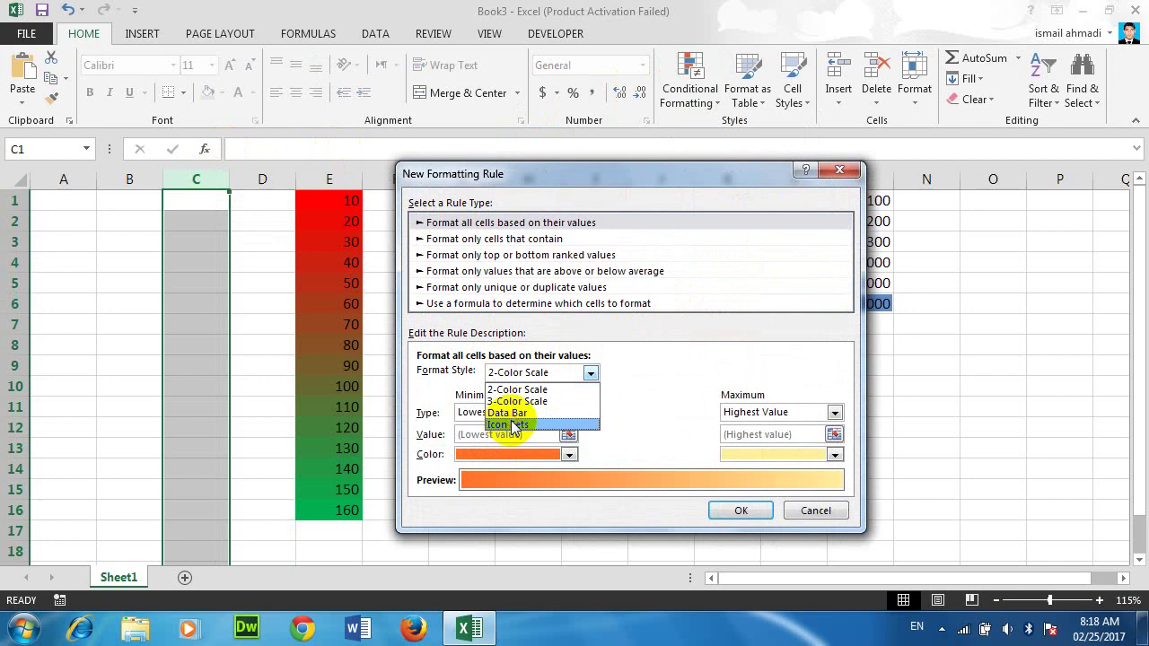
left_click(513, 425)
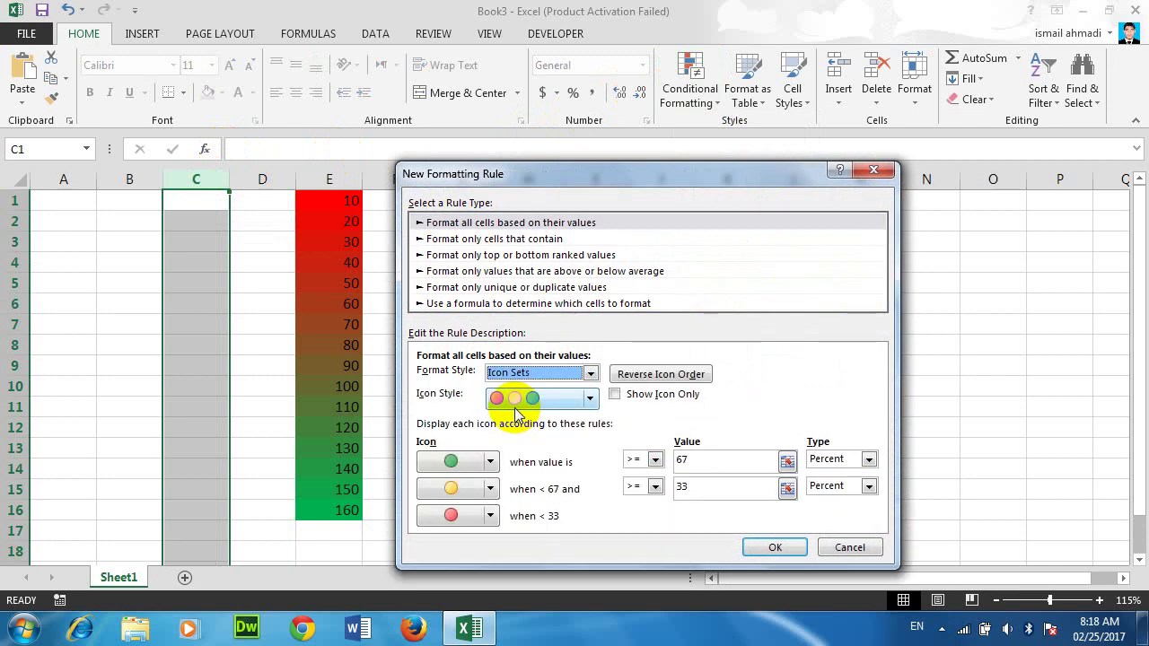
Choose the red cross, yellow exclamation and green check icon style
left_click(591, 400)
left_click_drag(591, 464, 591, 541)
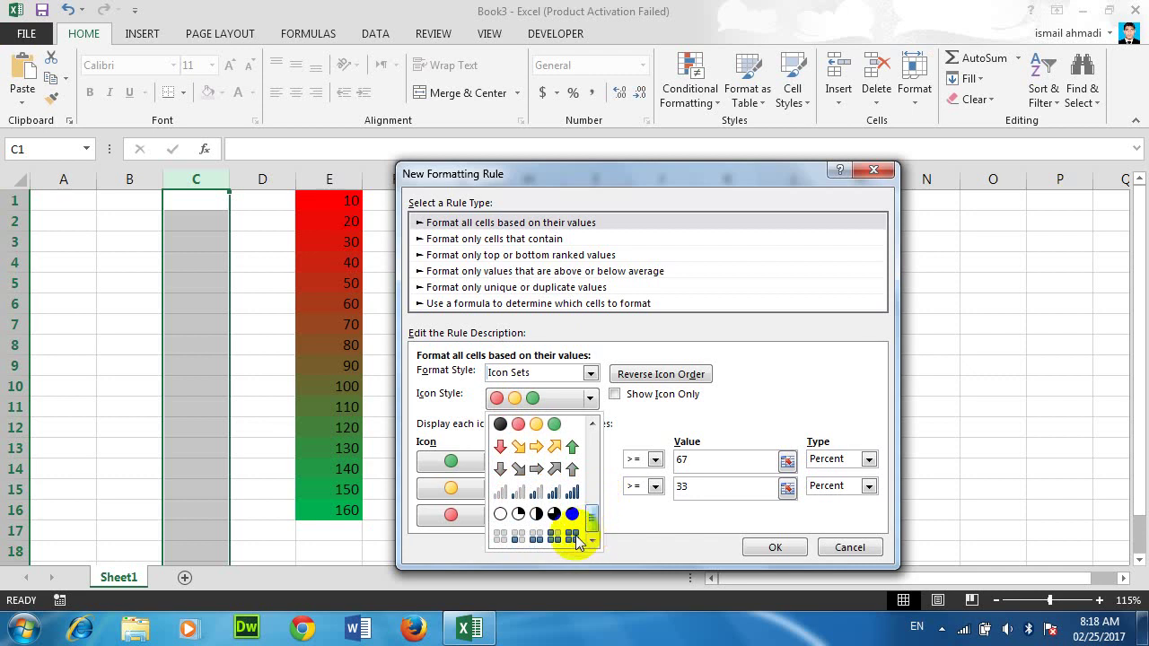
scroll(538, 462, "up", 3)
scroll(543, 464, "up", 2)
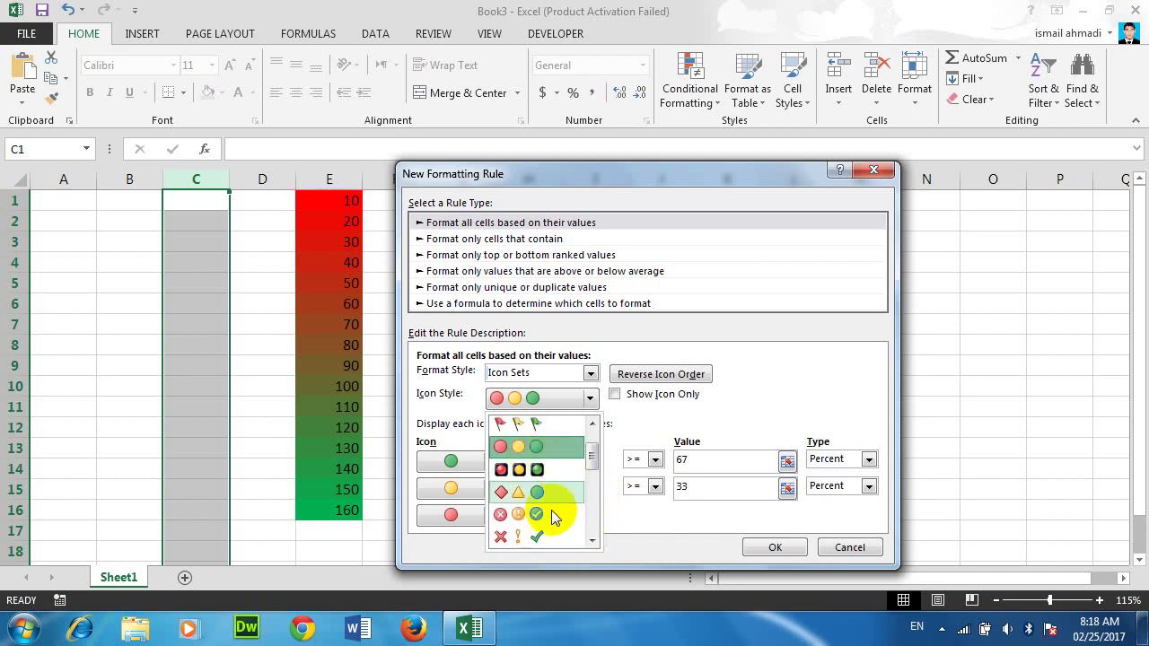
left_click(535, 536)
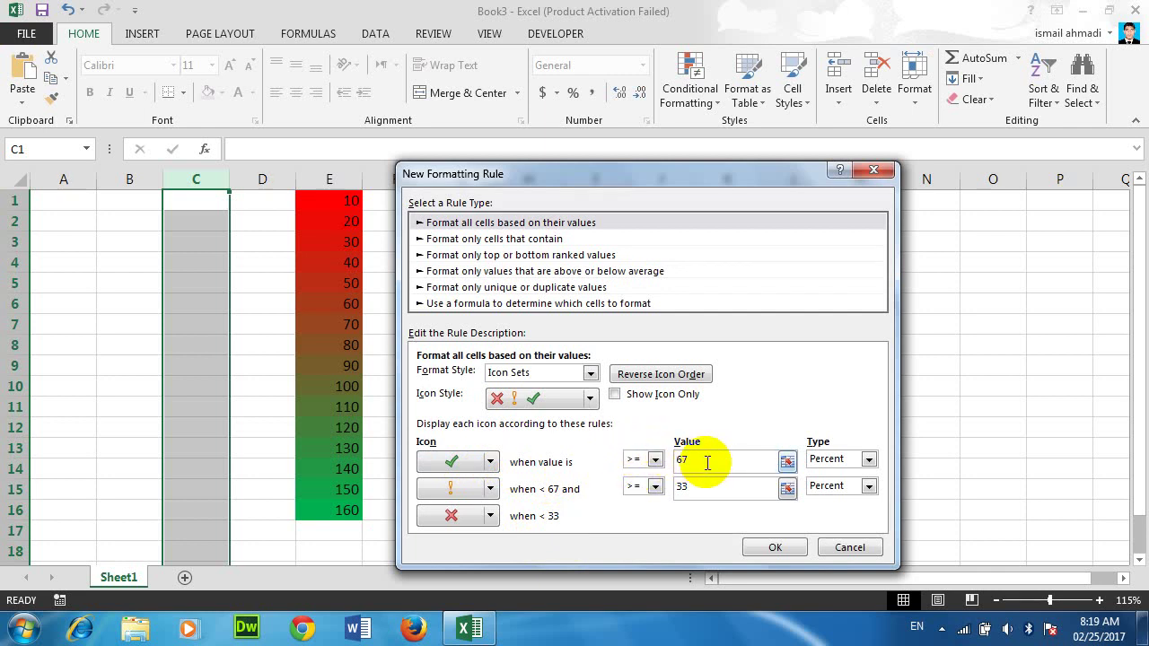
Set both icon thresholds to Number type, with values 1000 and 500
left_click(861, 462)
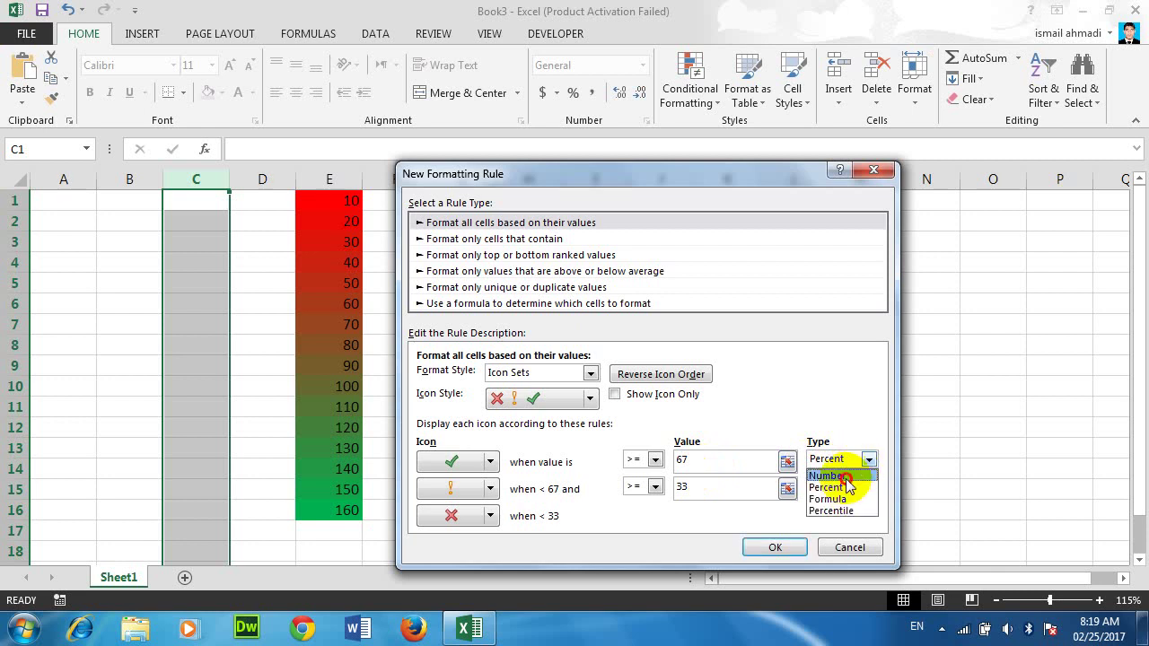
left_click(835, 475)
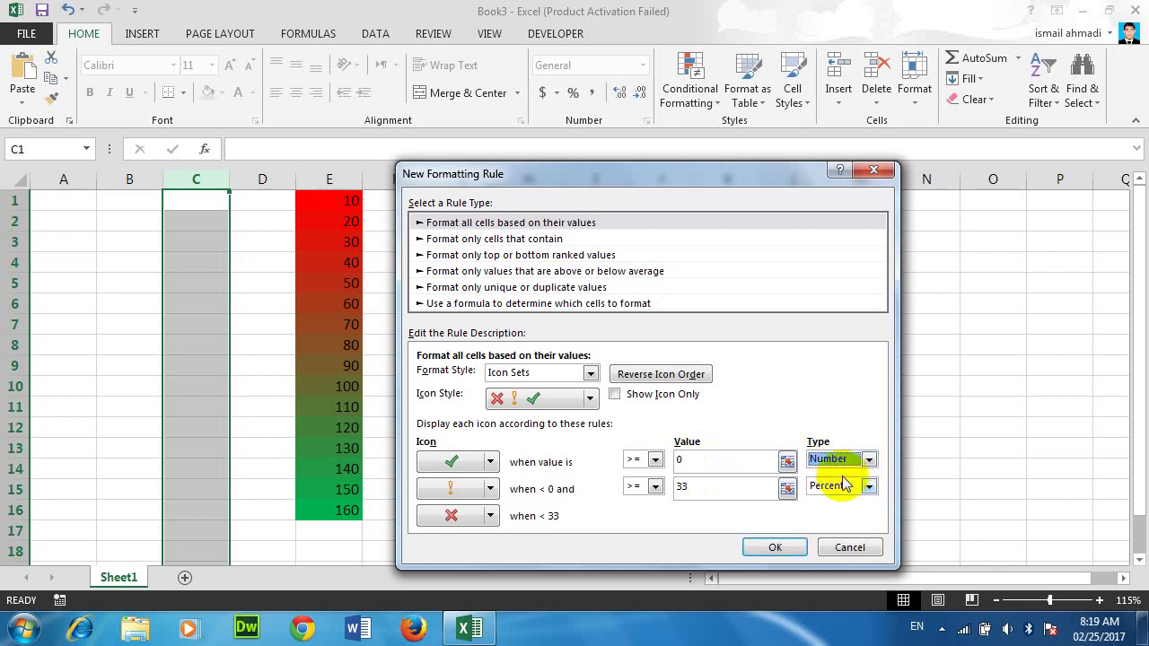
left_click(697, 462)
type("1000")
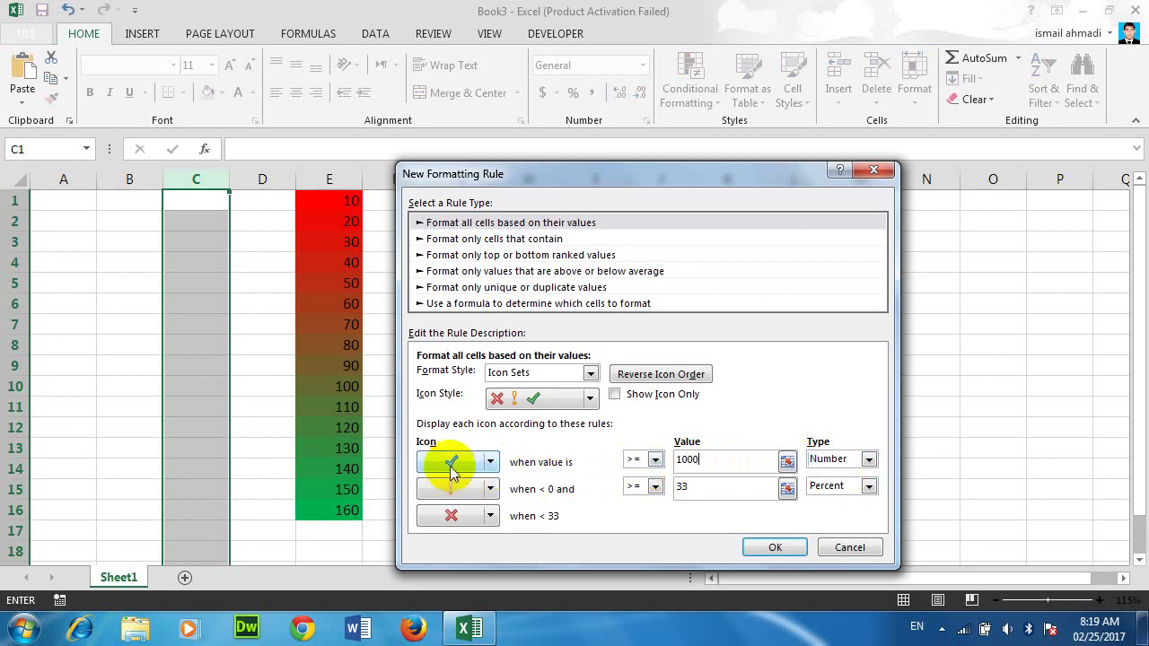
left_click_drag(710, 487, 665, 493)
type("500")
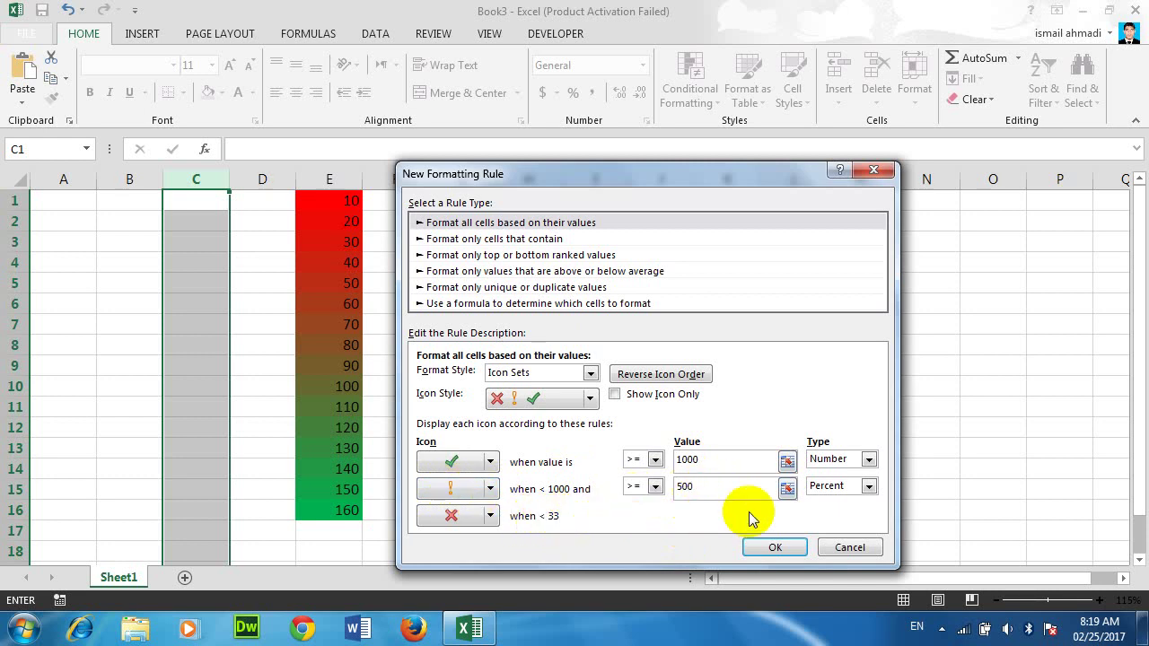
left_click(846, 486)
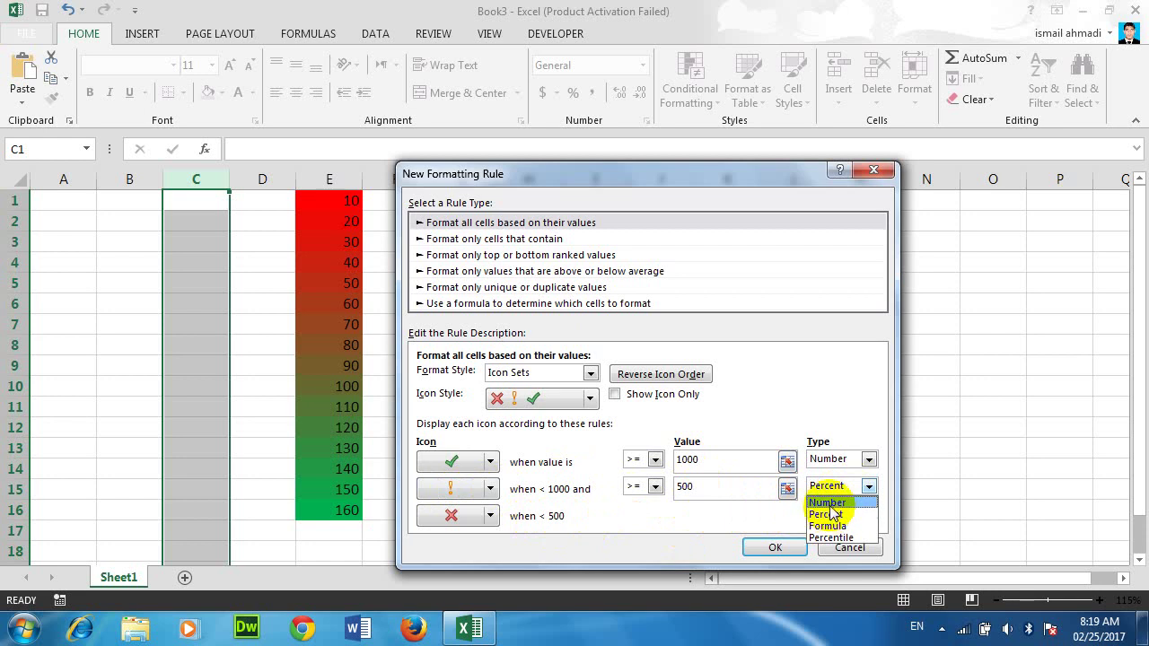
left_click(830, 502)
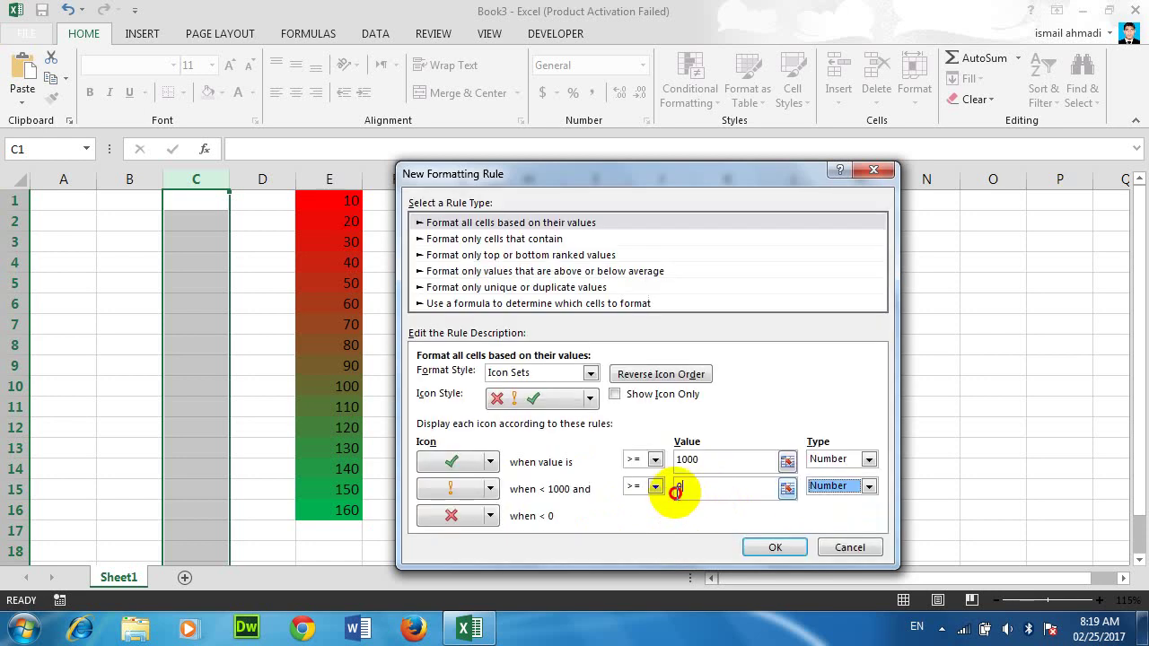
left_click(682, 486)
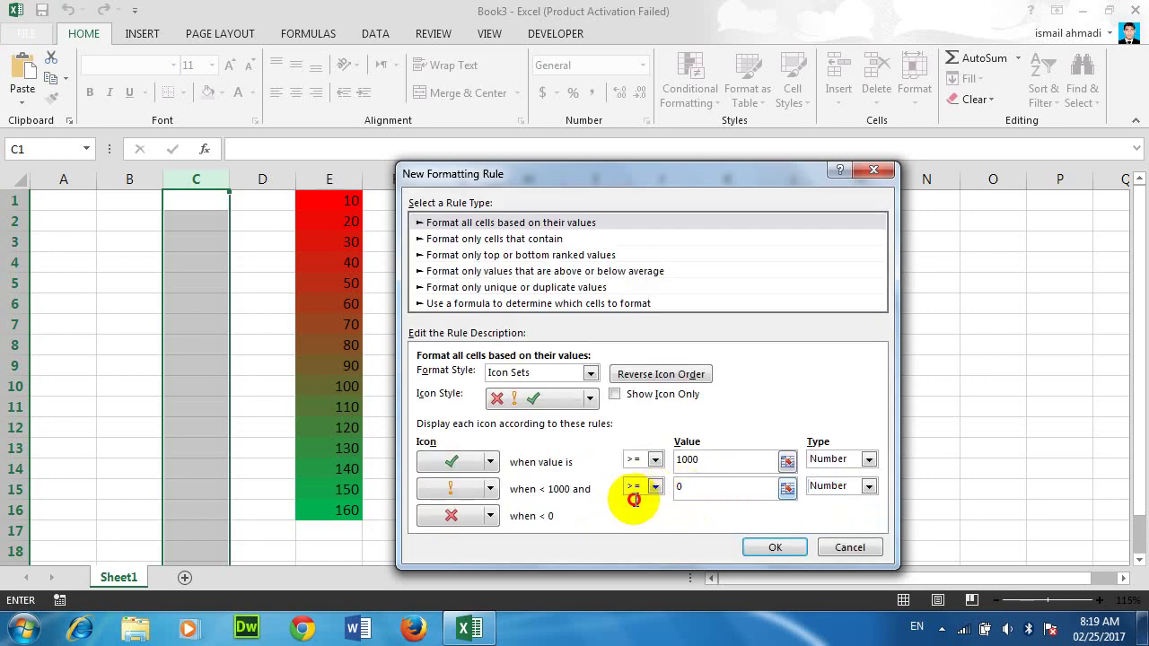
left_click(649, 486)
left_click(720, 494)
type("500")
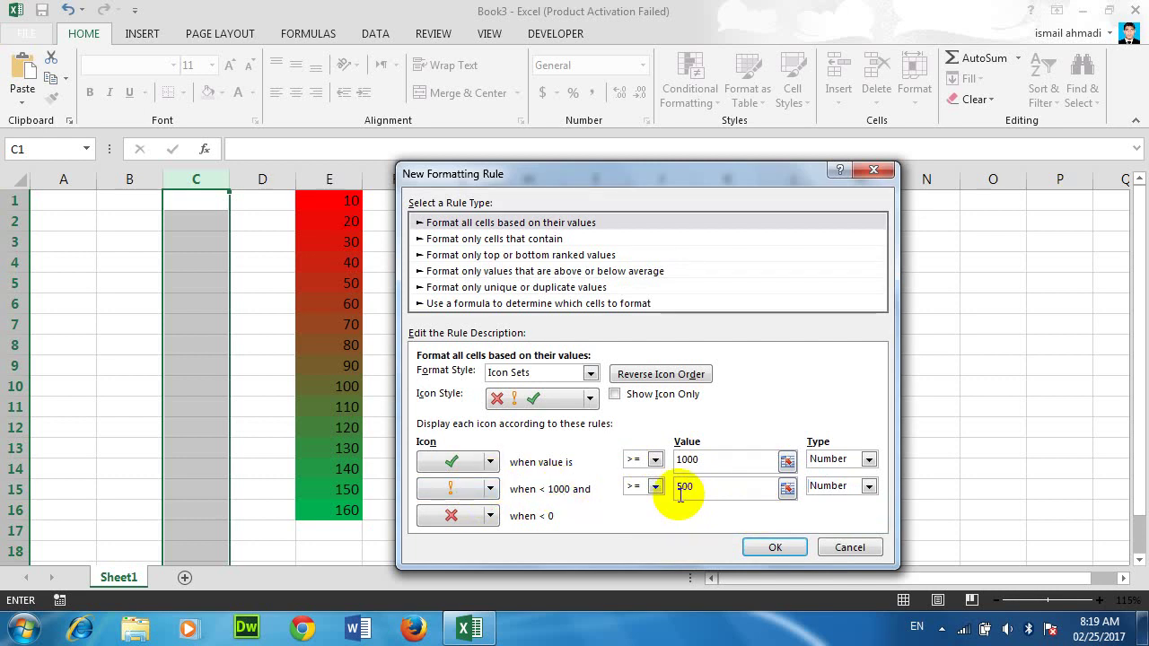
left_click(713, 460)
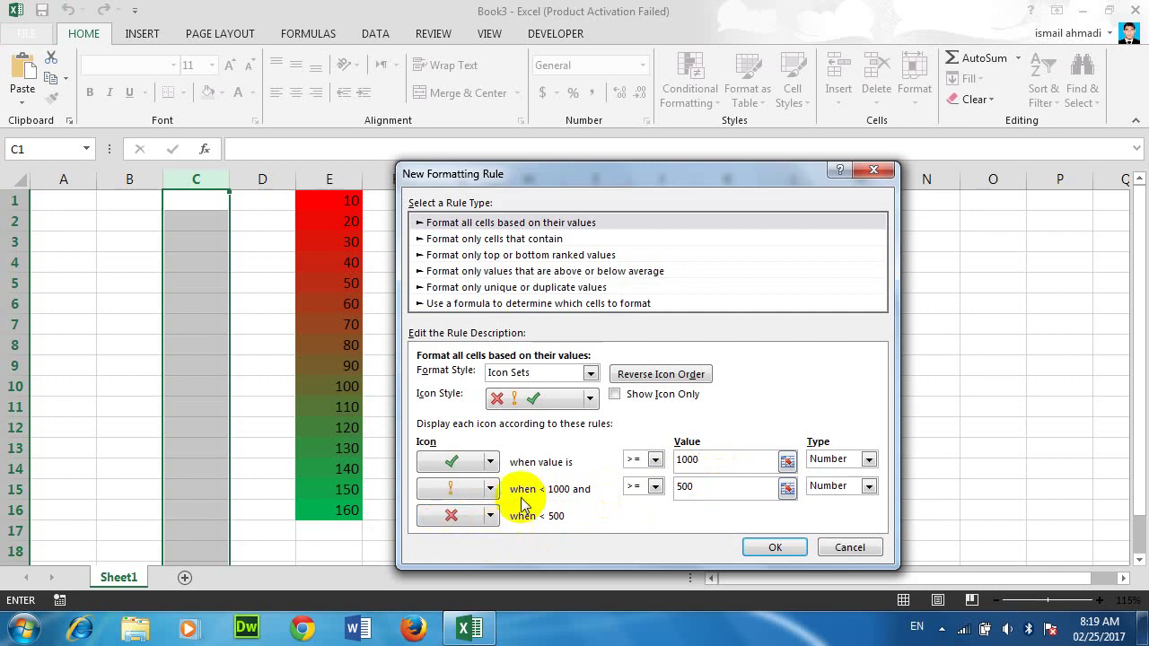
Turn on Show Icon Only, keeping the original icon order
left_click(615, 394)
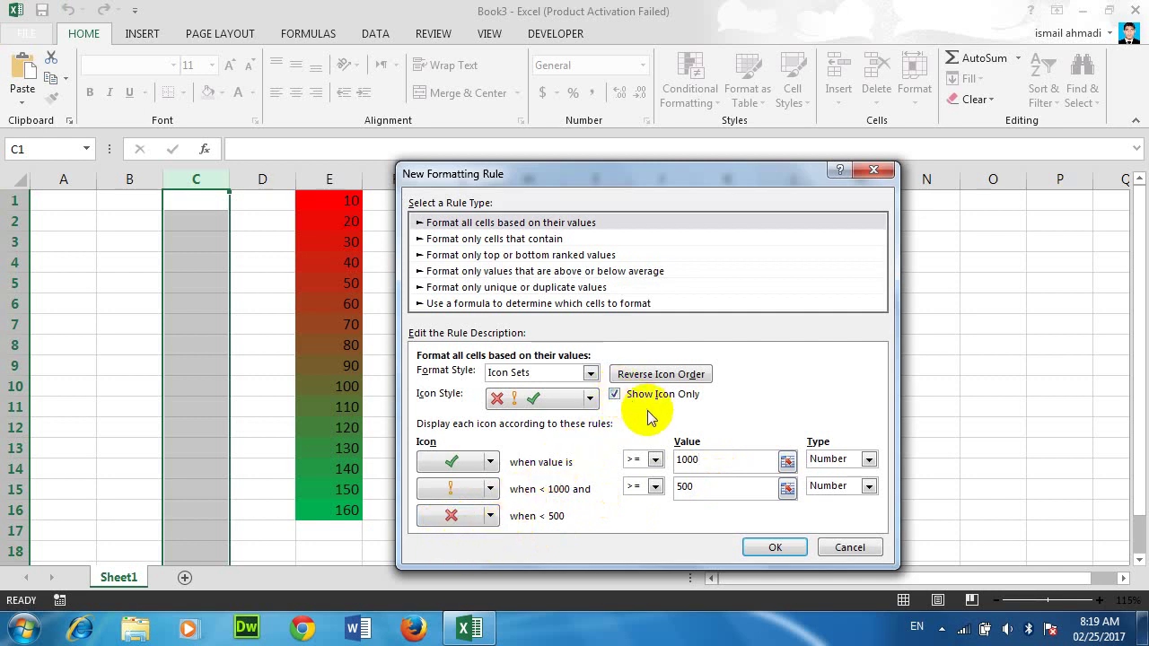
left_click(614, 394)
left_click(628, 375)
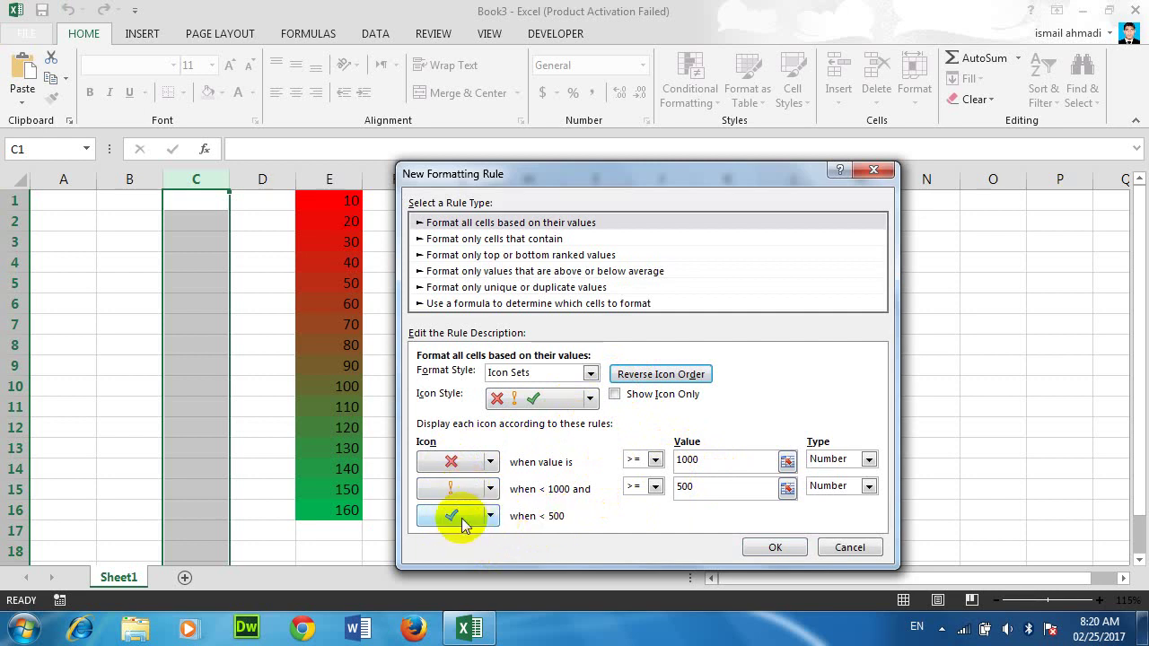
left_click(655, 380)
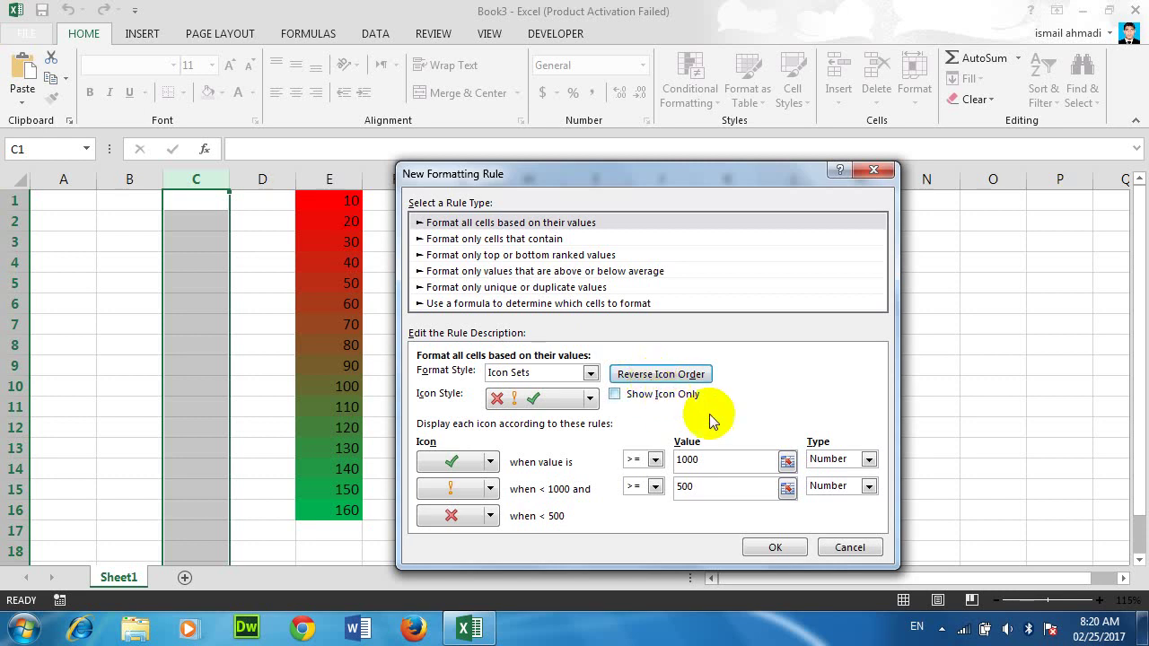
left_click(640, 395)
Apply the icon-set rule, then enter 100, 200, 300, 400, 500 and 600 in C1:C6
left_click(770, 546)
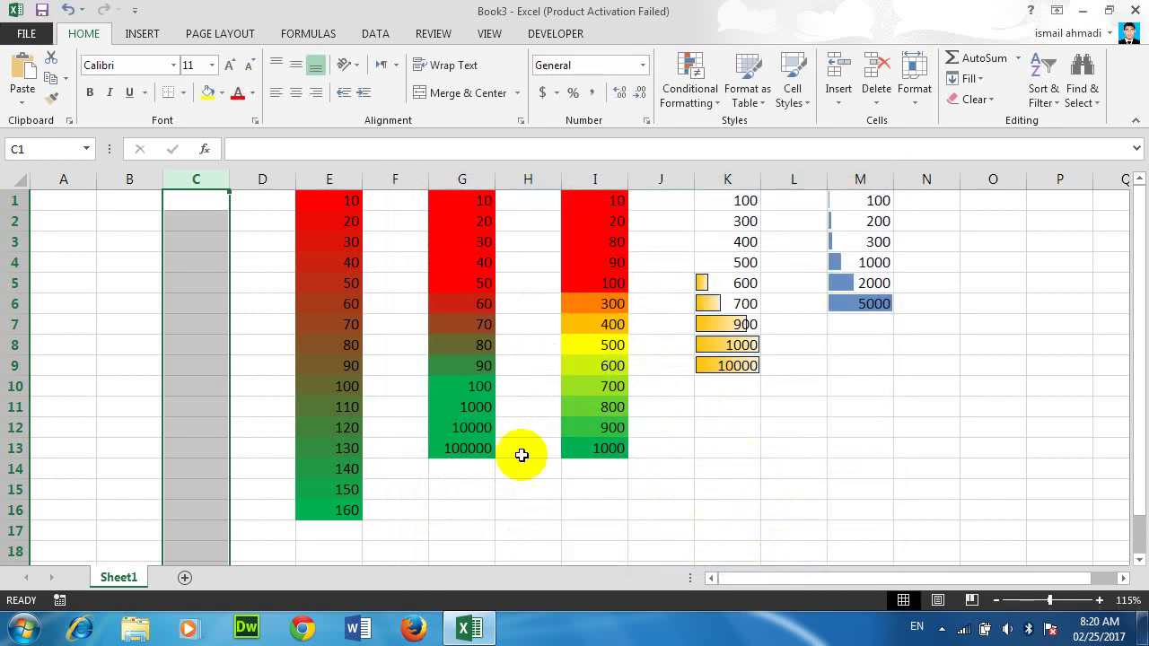
left_click(193, 204)
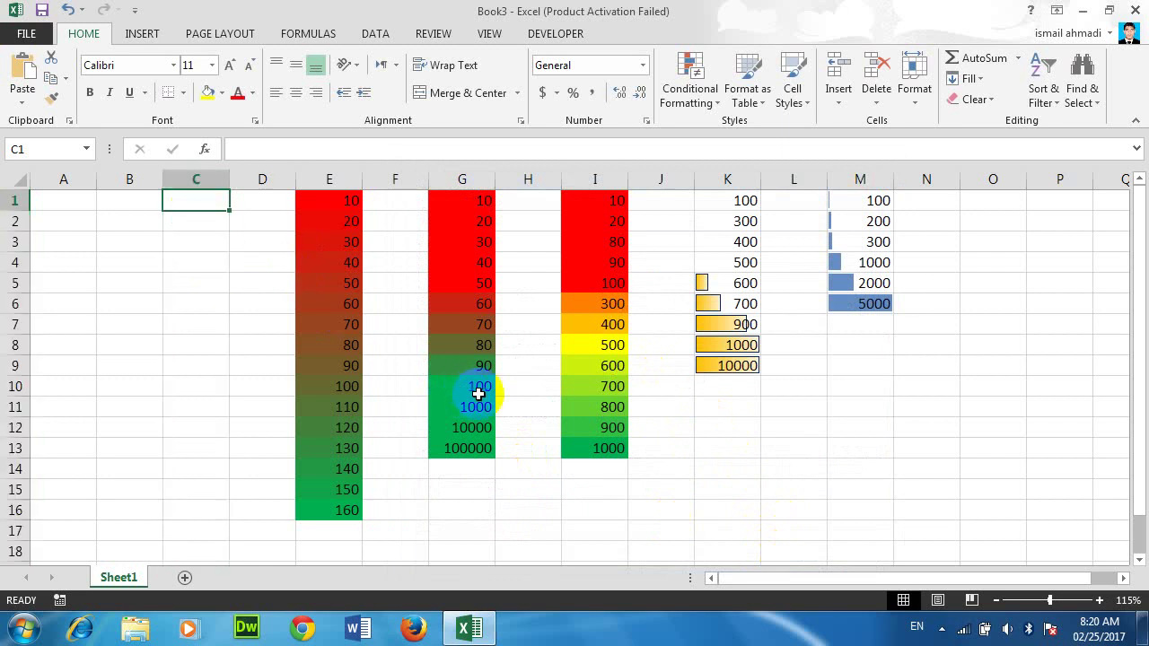
type("100")
key("Return")
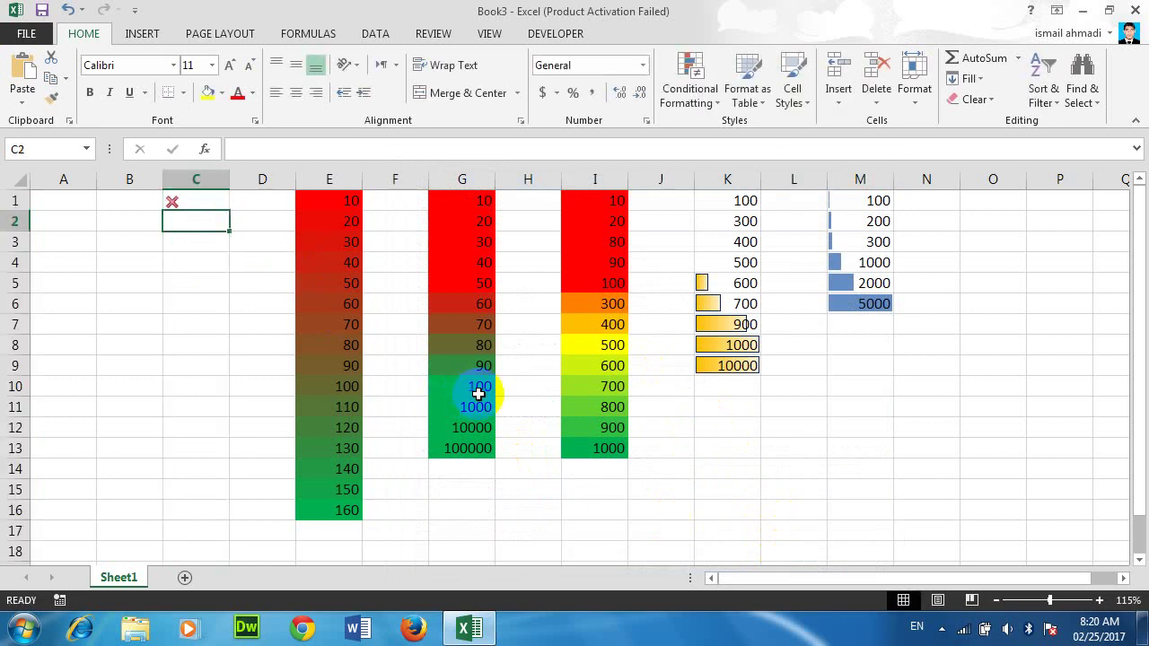
type("200")
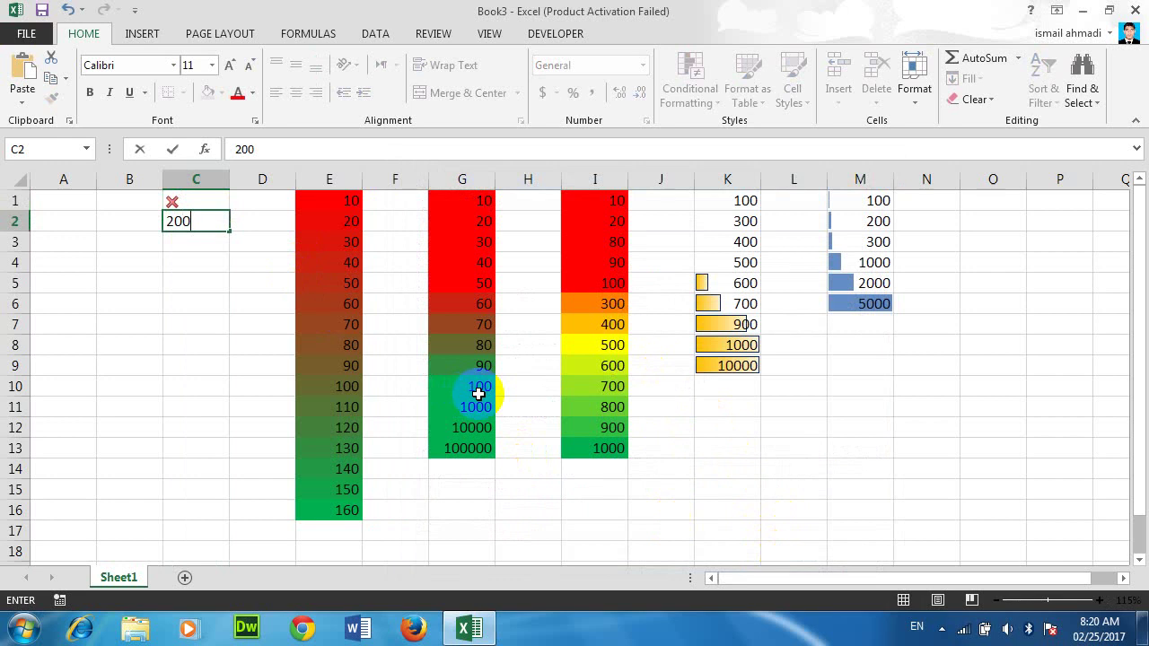
key("Return")
type("300")
key("Return")
type("40")
key("Return")
type("500")
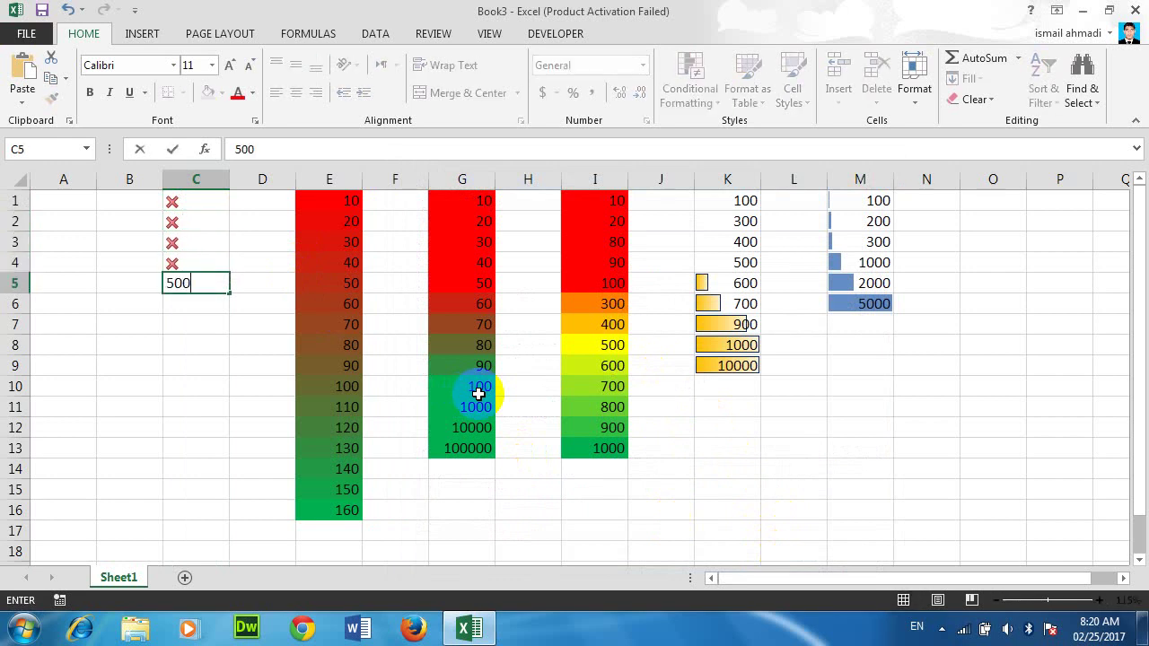
key("Return")
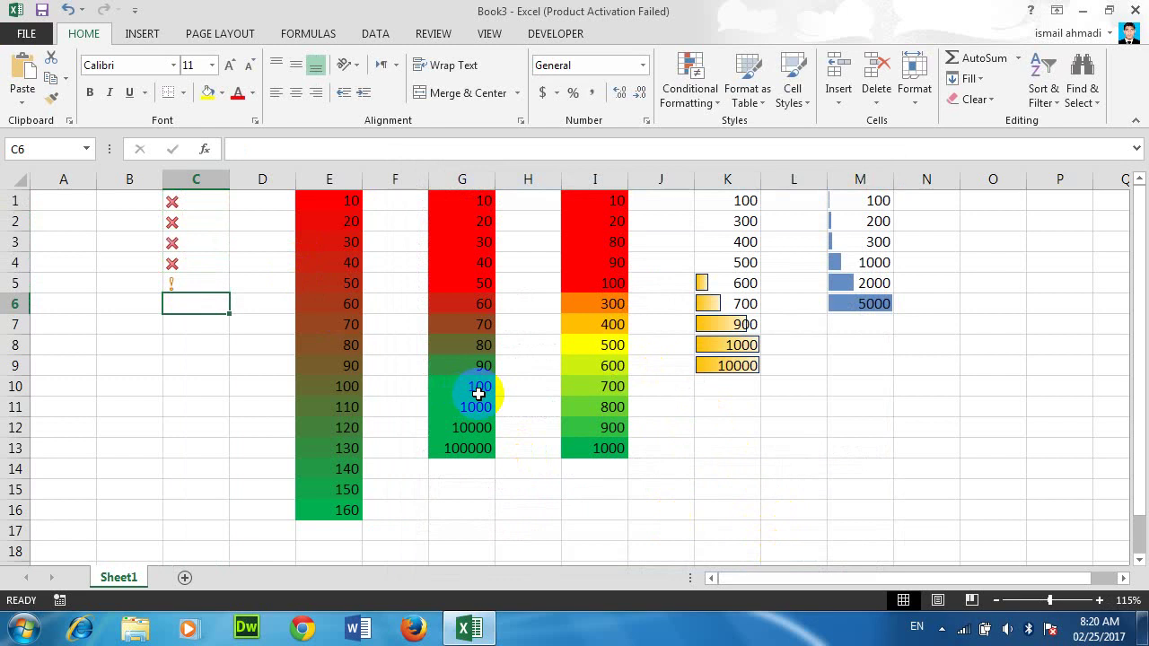
type("600")
key("Return")
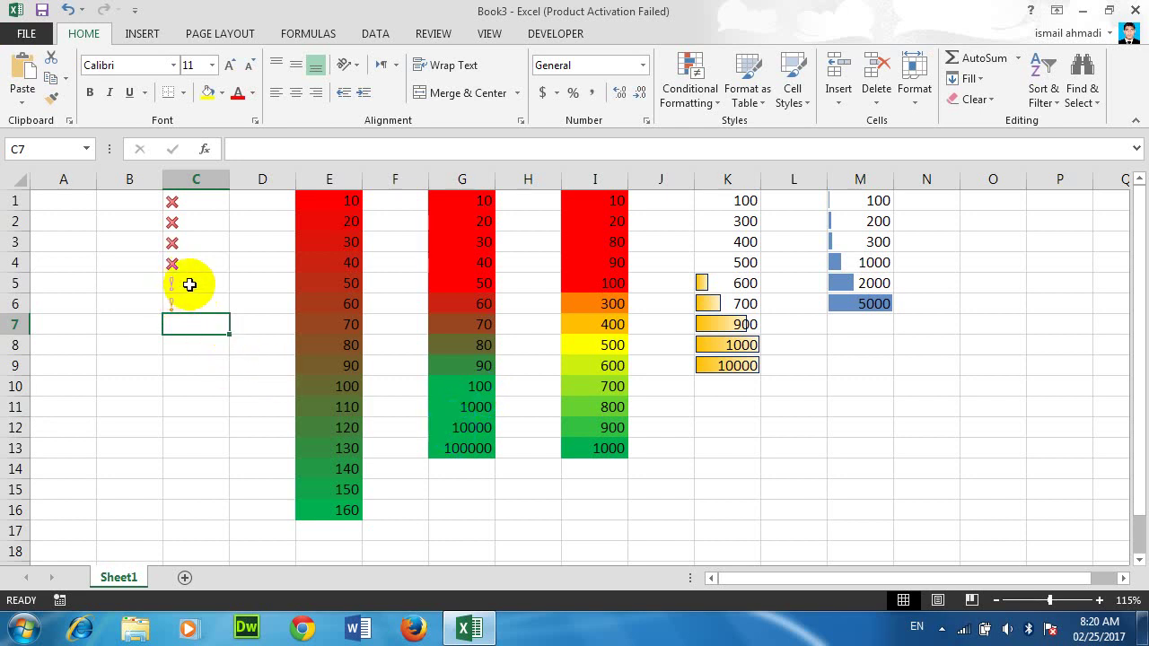
Enter 900, 1000, 2000 and 3000 in C7:C10, then select column C
left_click_drag(205, 259, 204, 195)
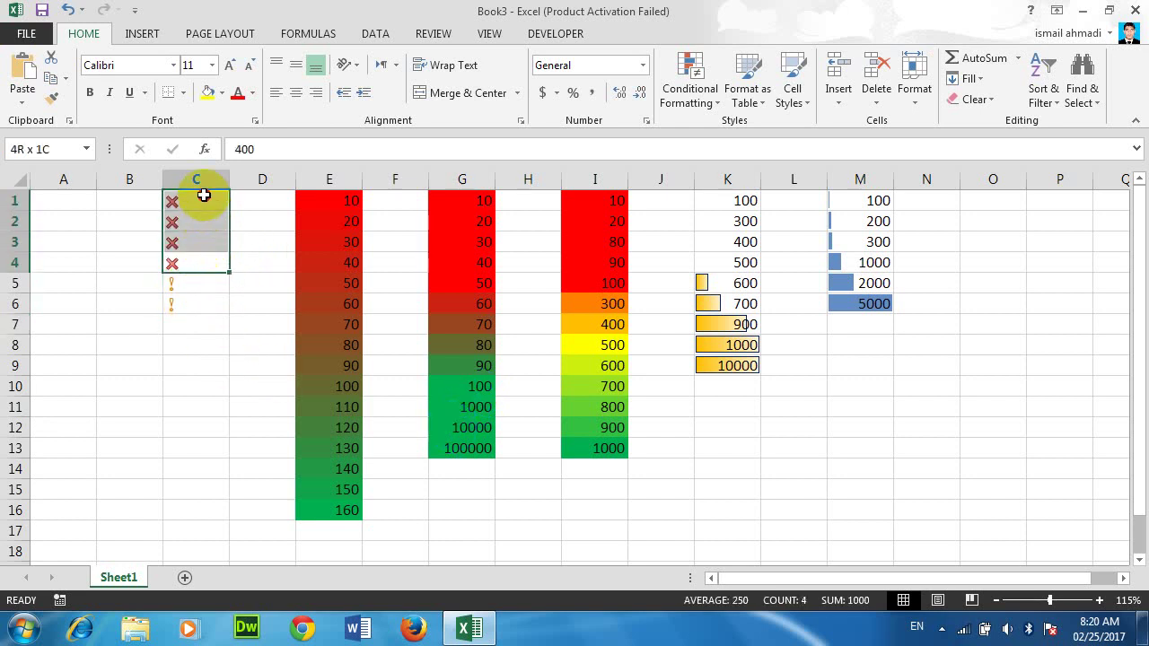
left_click(192, 319)
type("9")
key("Return")
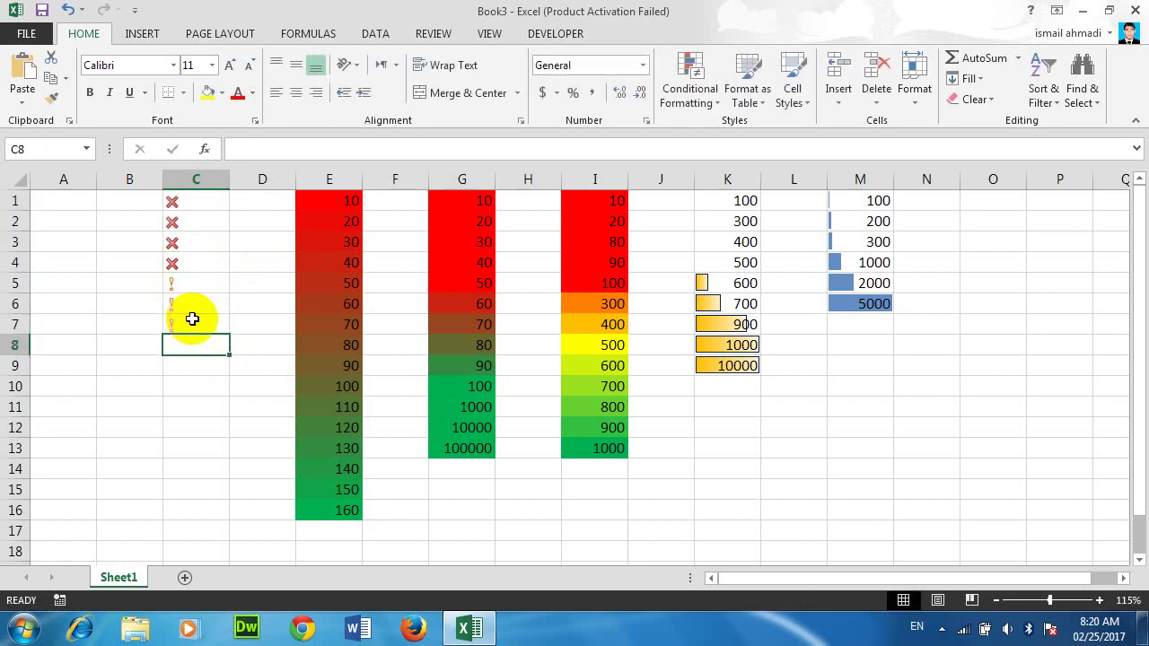
type("1000")
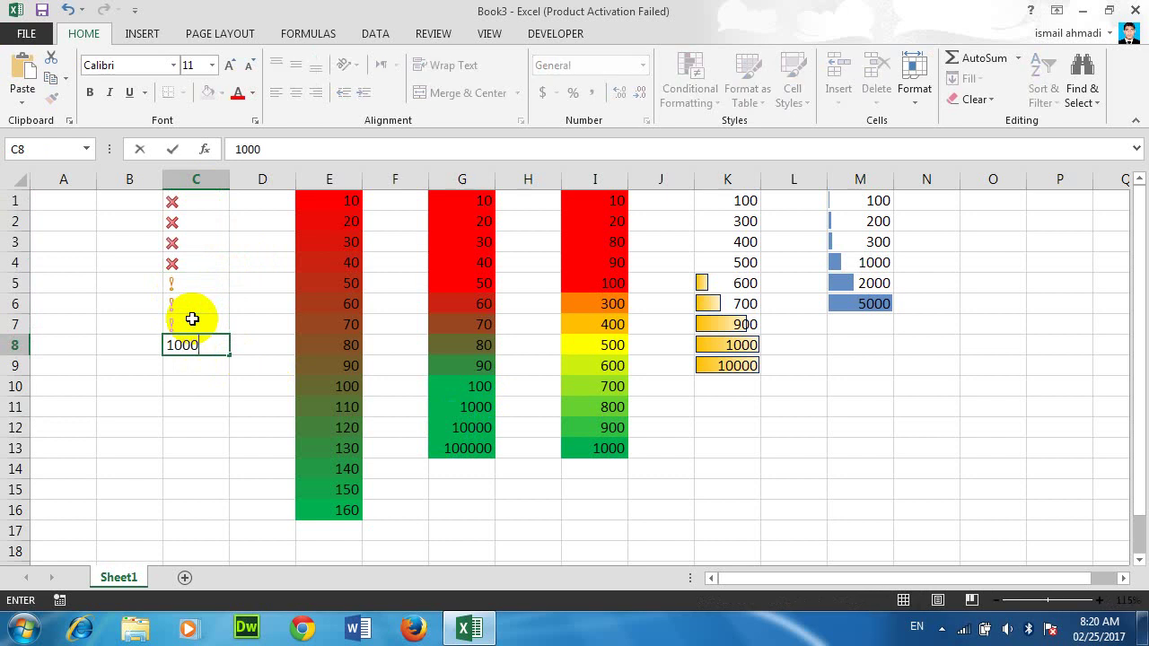
key("Return")
type("2000")
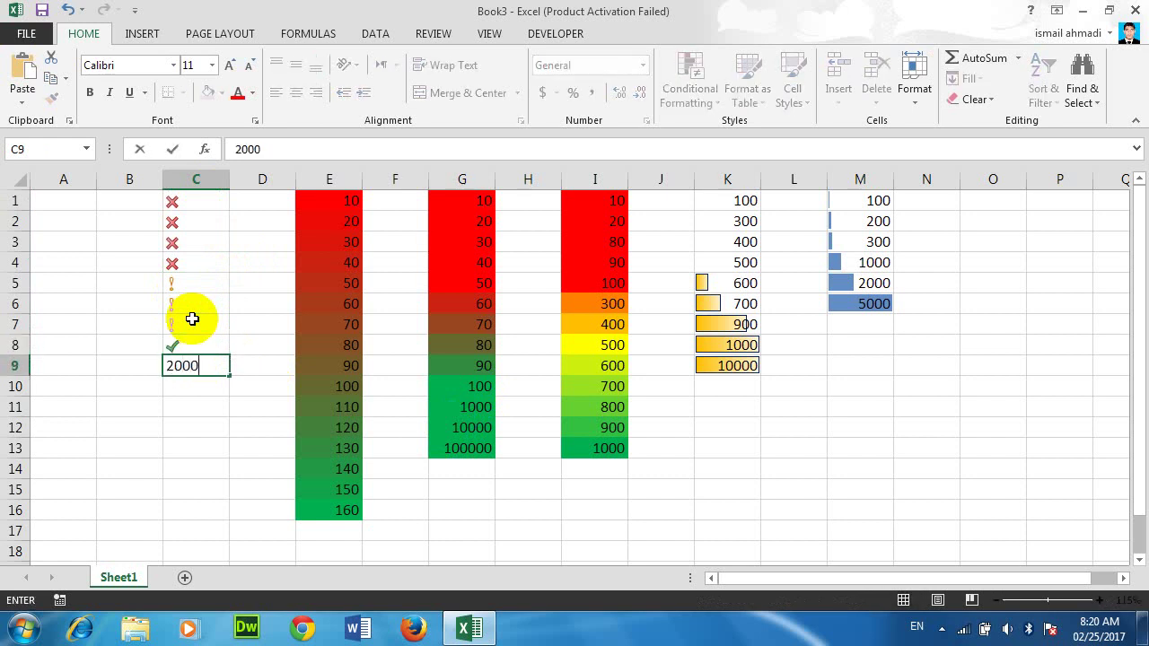
key("Return")
type("3000")
key("Return")
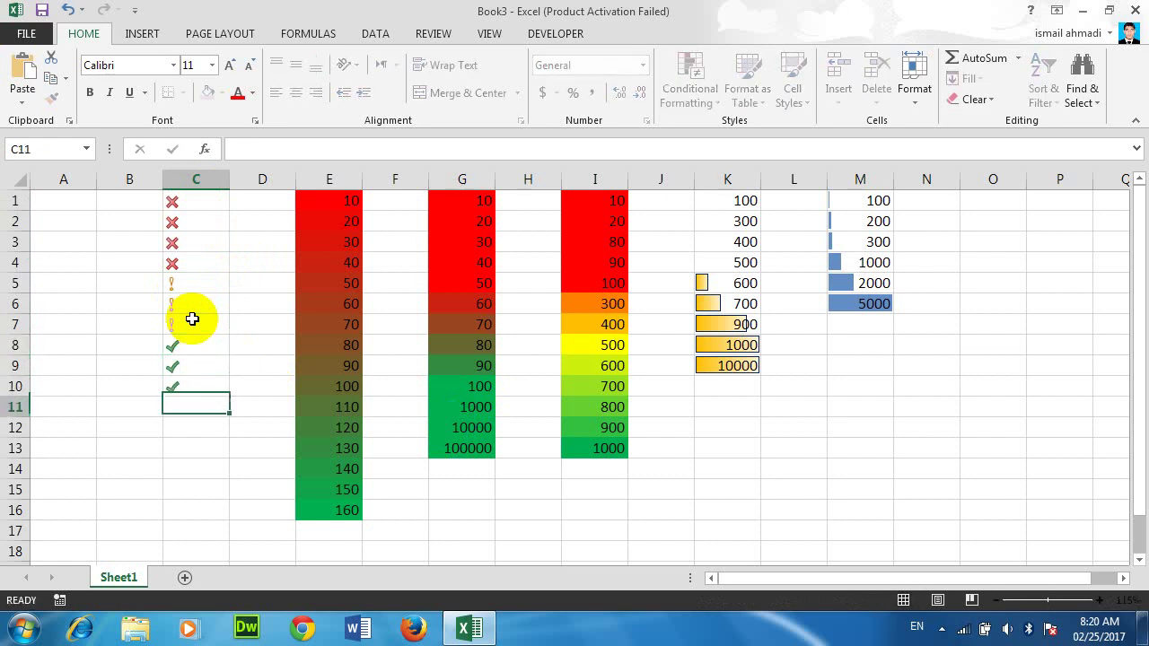
left_click(199, 177)
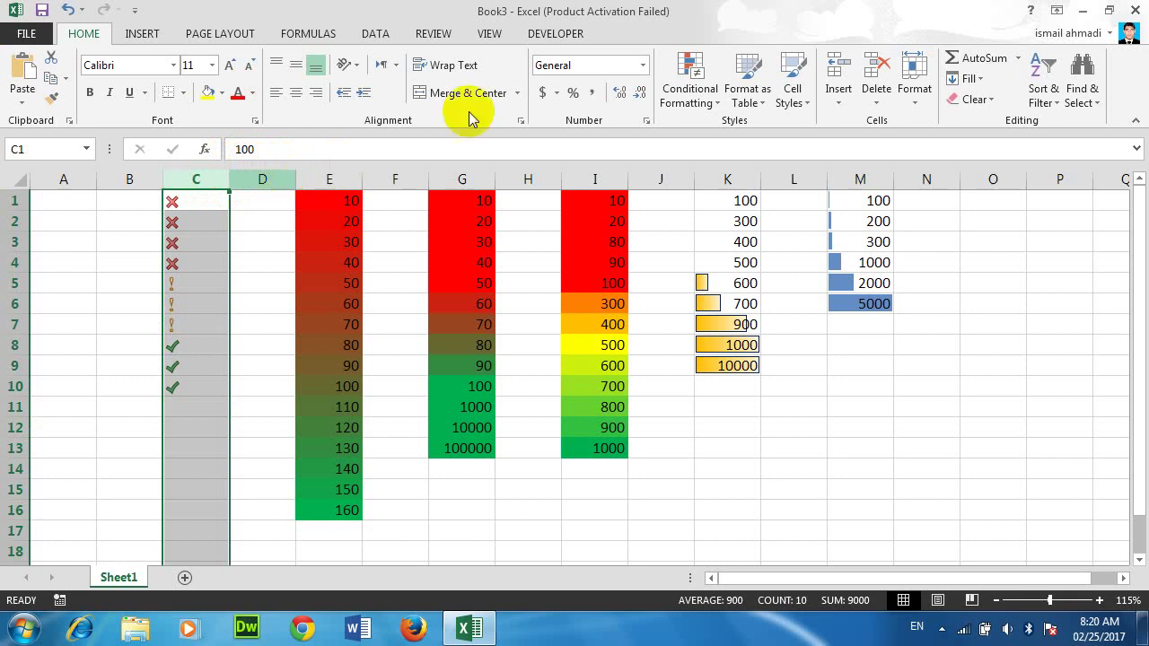
Edit column C's Icon Set rule to untick Show Icon Only, so values 100–3000 appear beside the icons
left_click(675, 106)
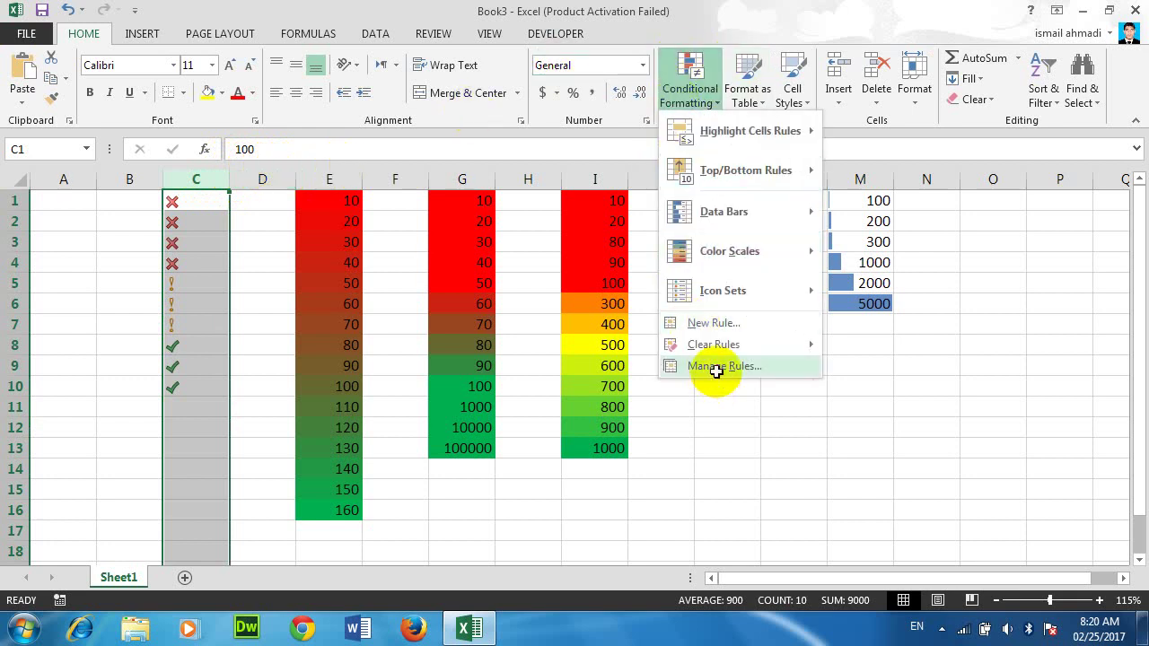
left_click(718, 368)
left_click(496, 344)
left_click(513, 296)
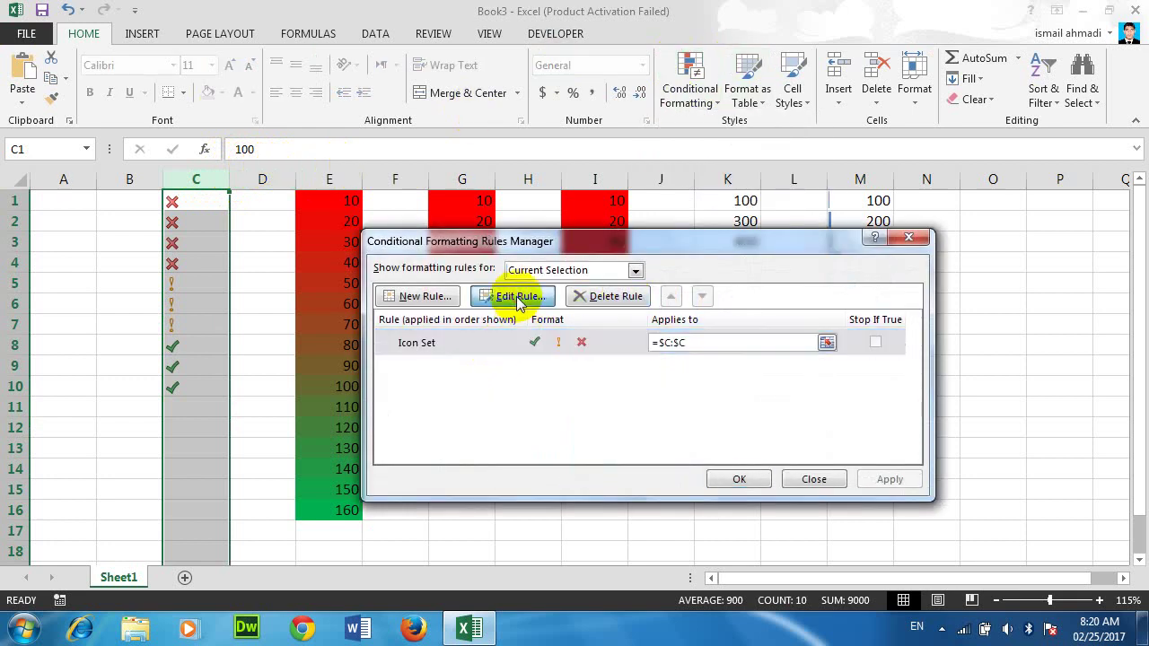
left_click(619, 394)
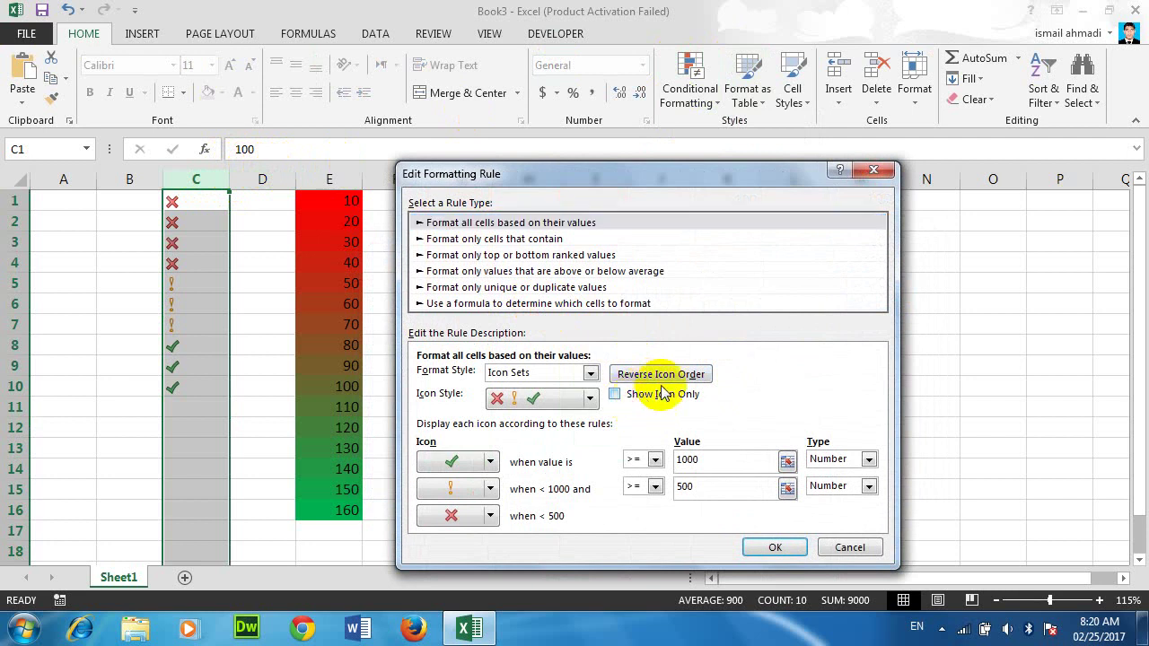
left_click(777, 548)
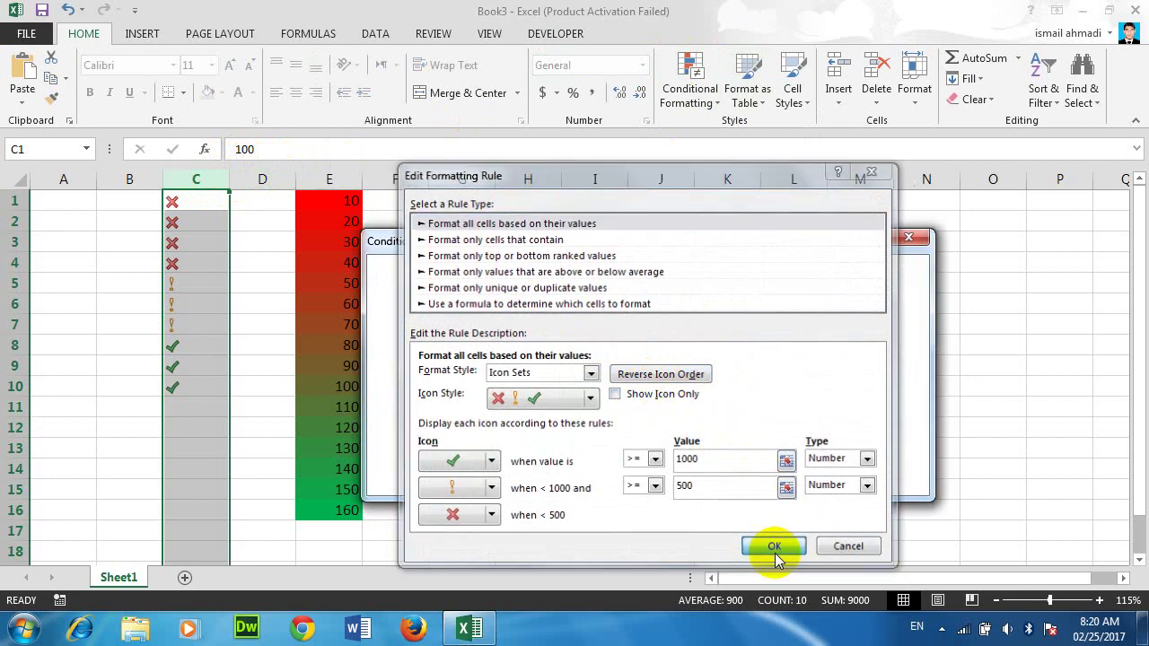
left_click(886, 479)
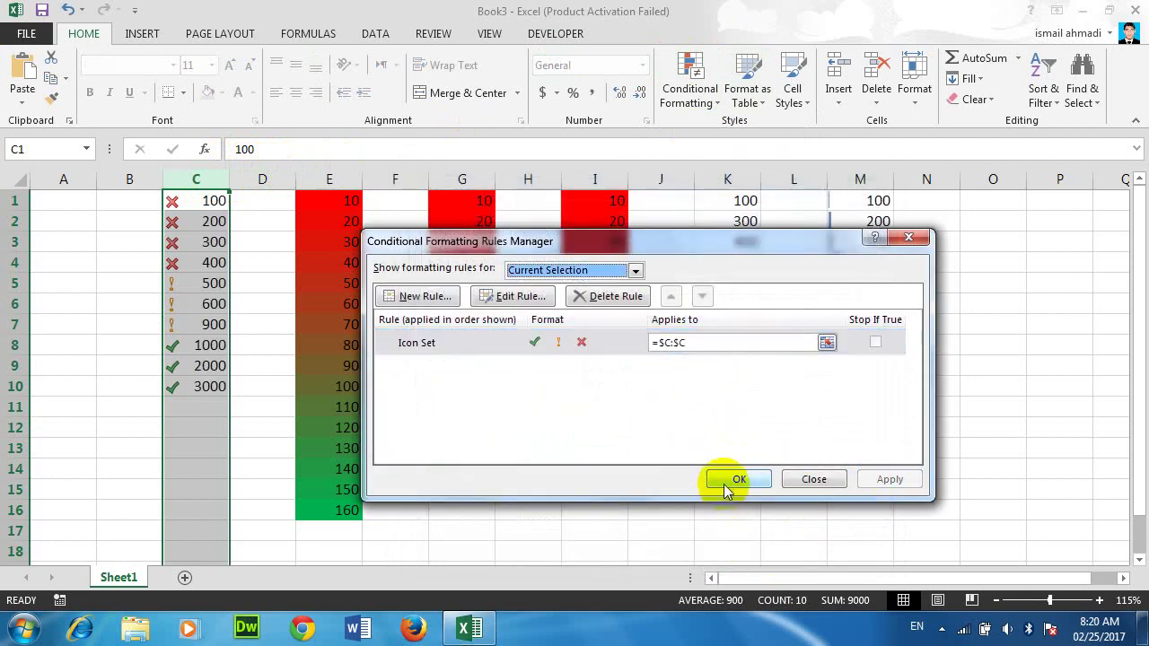
left_click(726, 483)
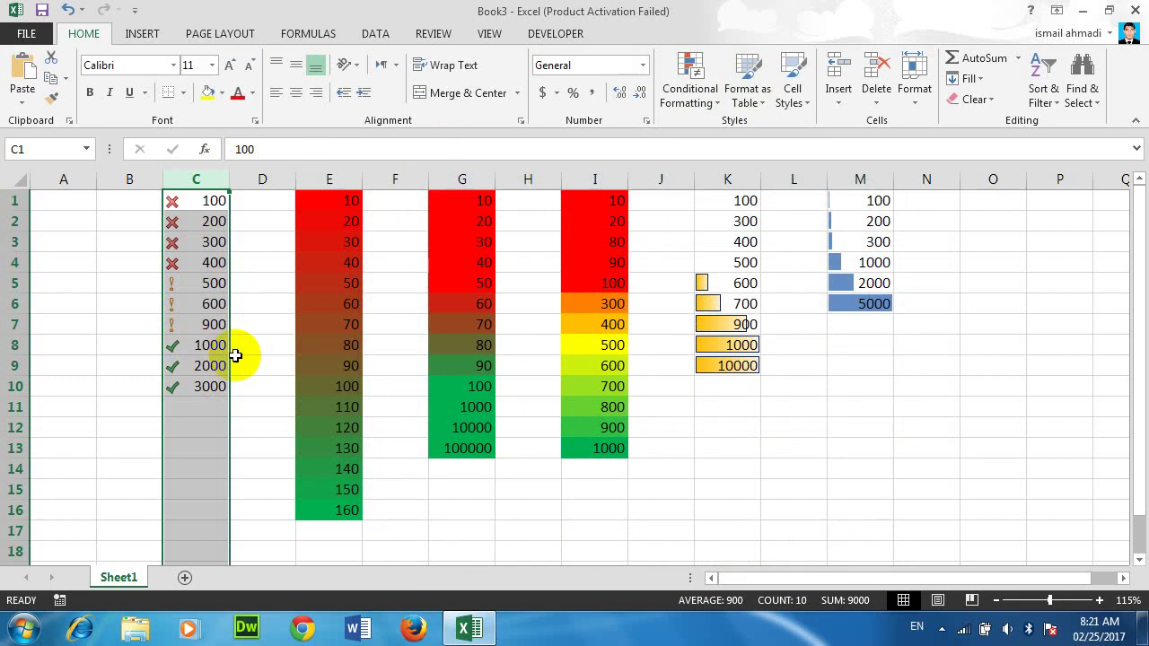
Start a new content-based formatting rule, then cancel it without saving
left_click(699, 102)
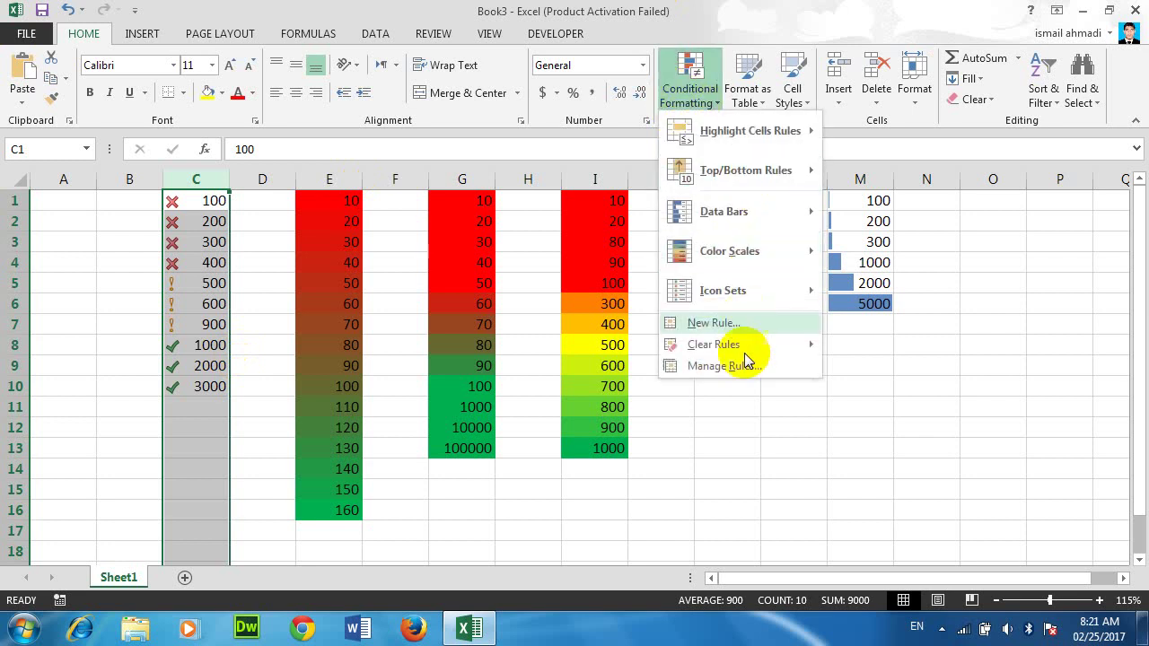
left_click(730, 324)
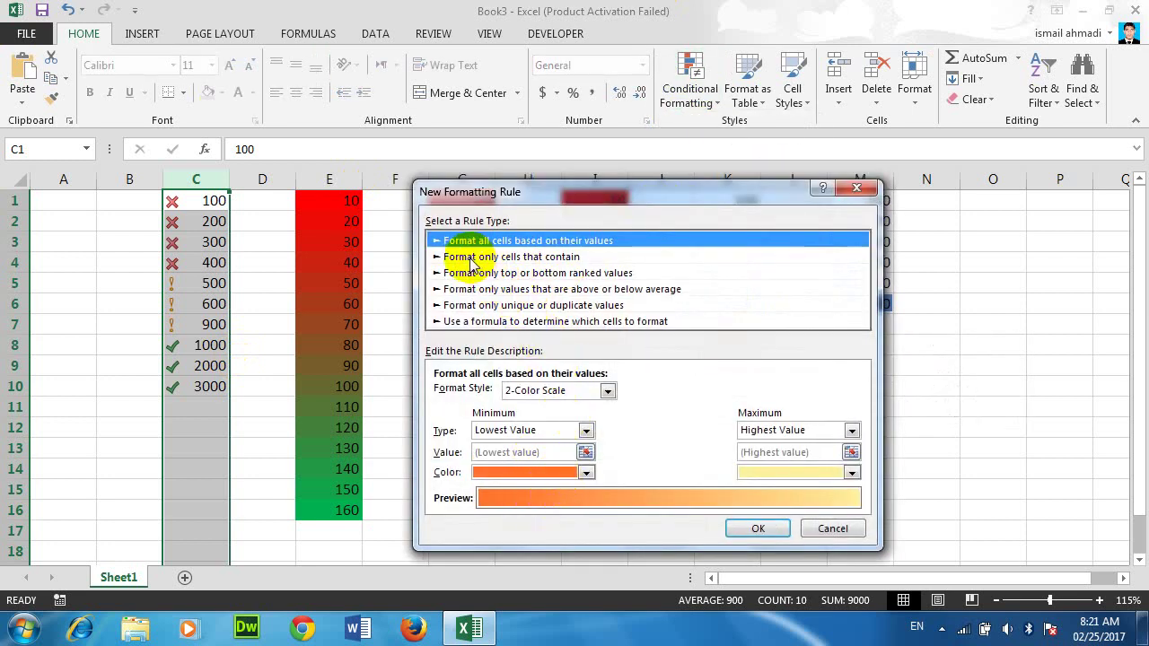
left_click(543, 257)
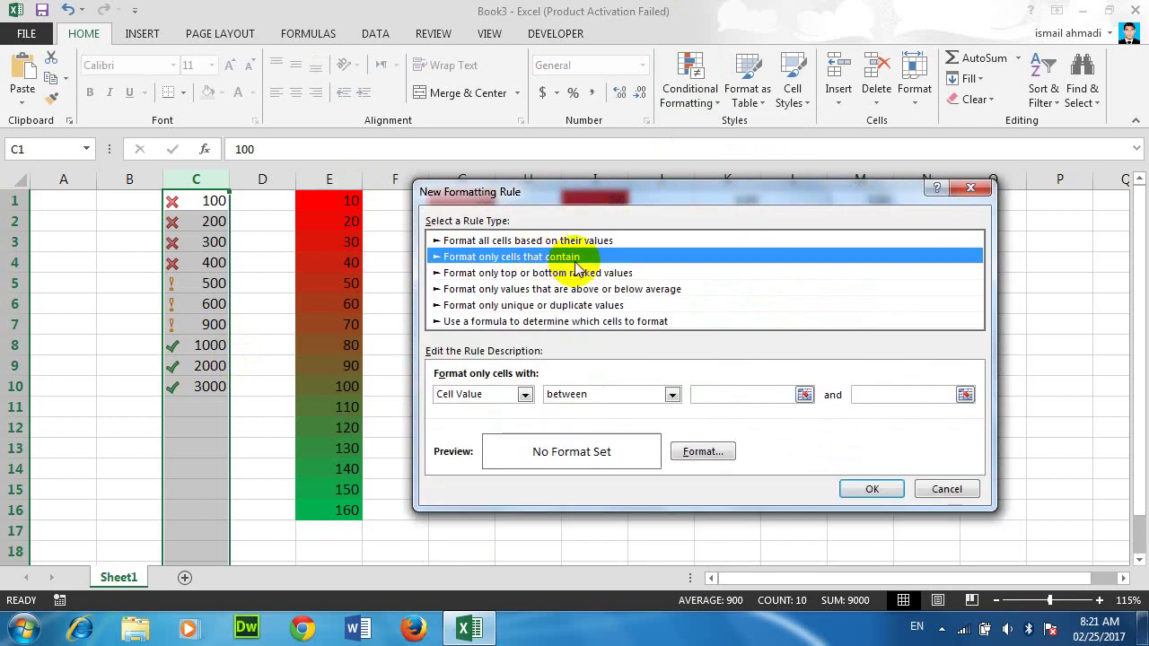
left_click(970, 187)
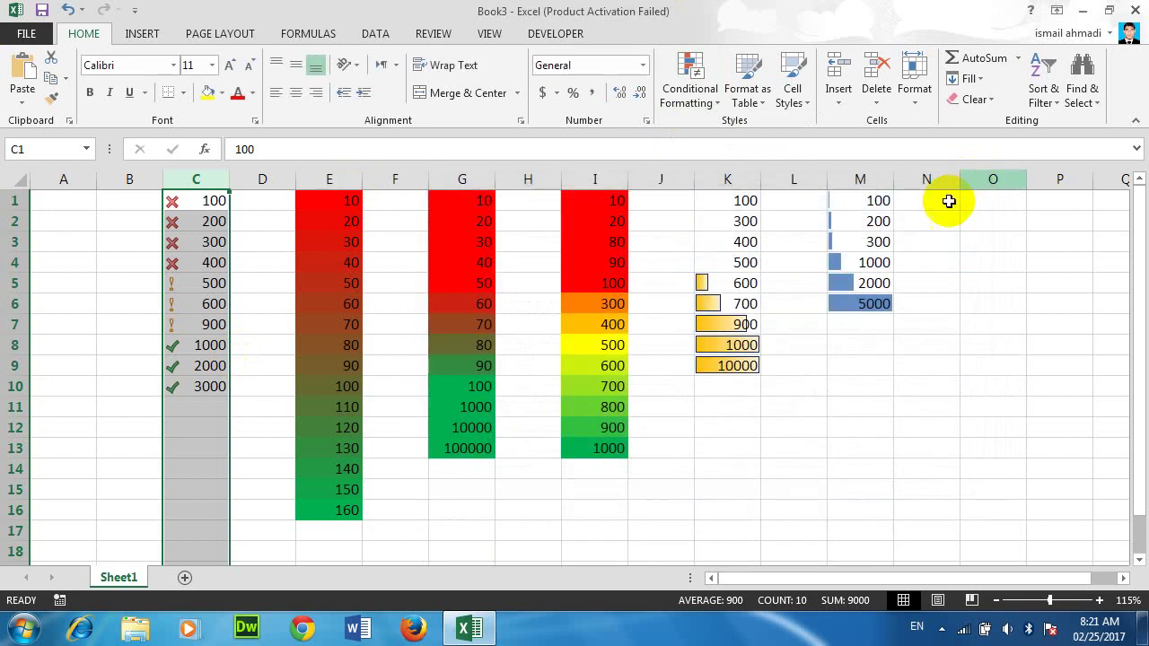
For column O, start a 'Format only cells that contain' rule with Cell Value between
left_click(991, 178)
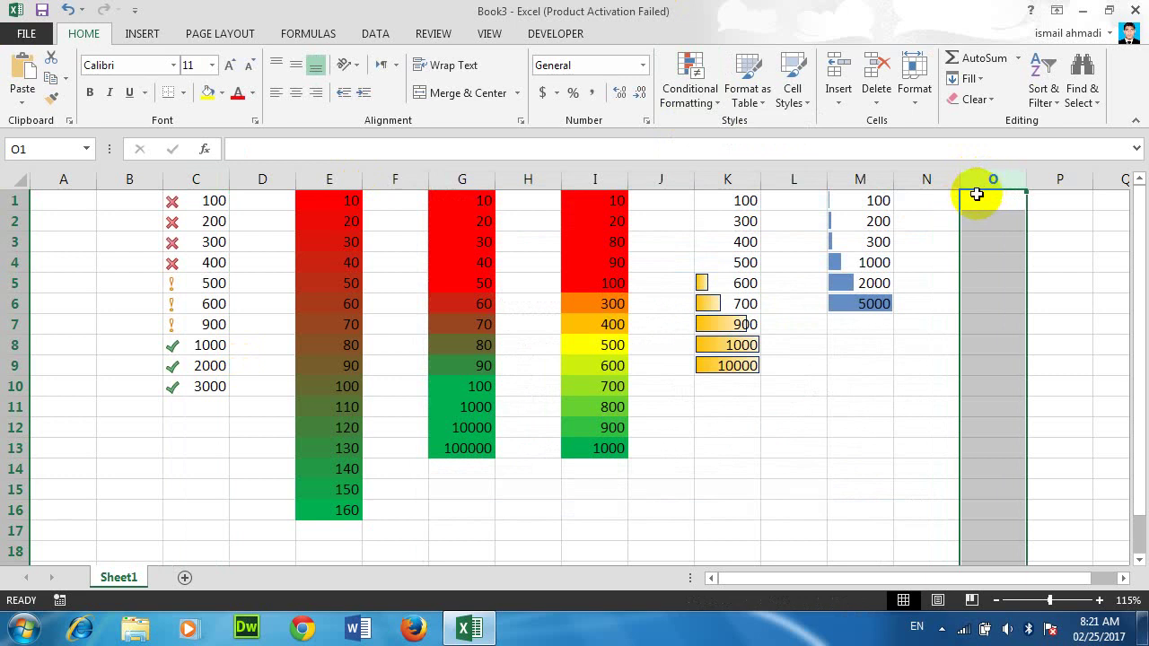
left_click(699, 98)
left_click(748, 323)
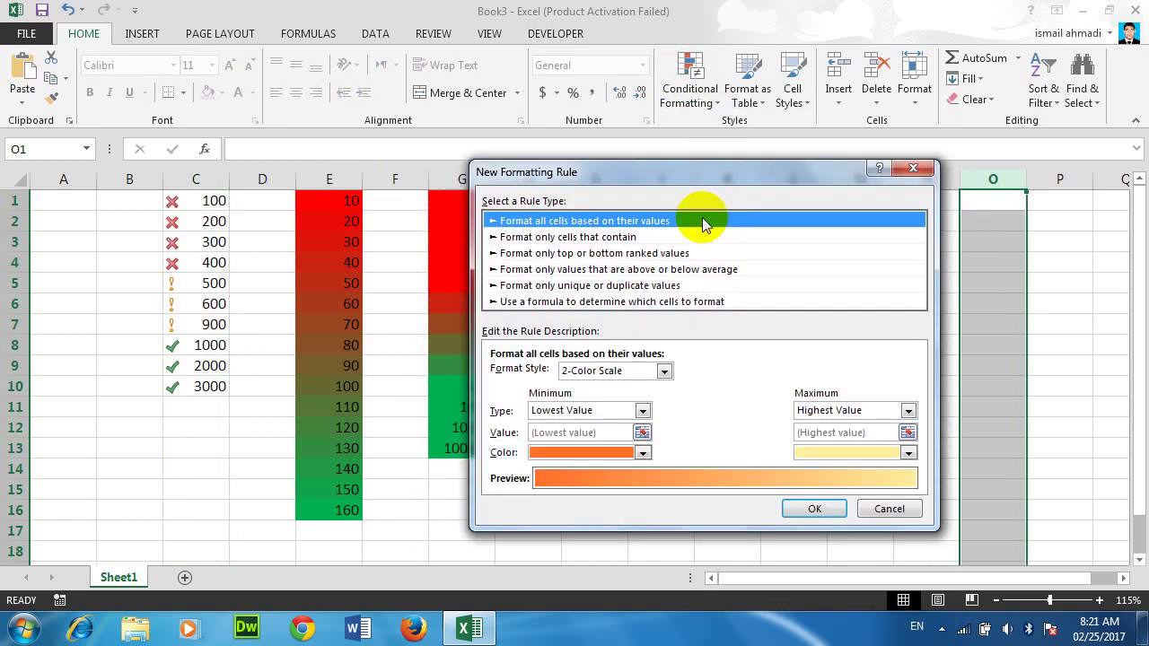
left_click(516, 238)
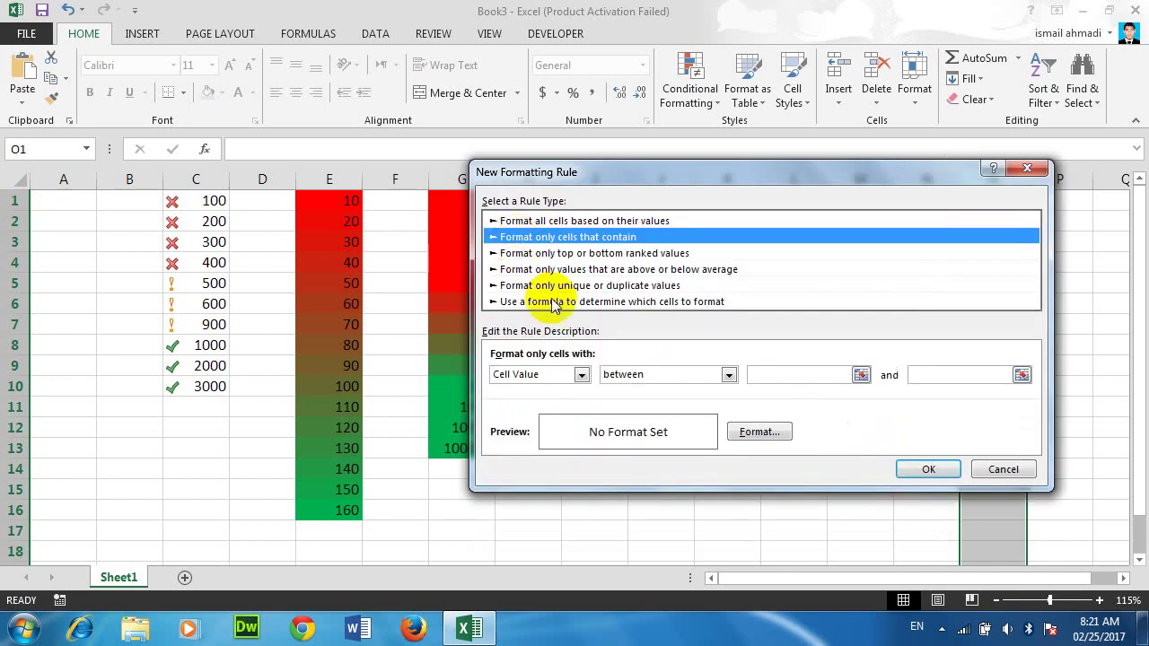
left_click(579, 375)
left_click(543, 392)
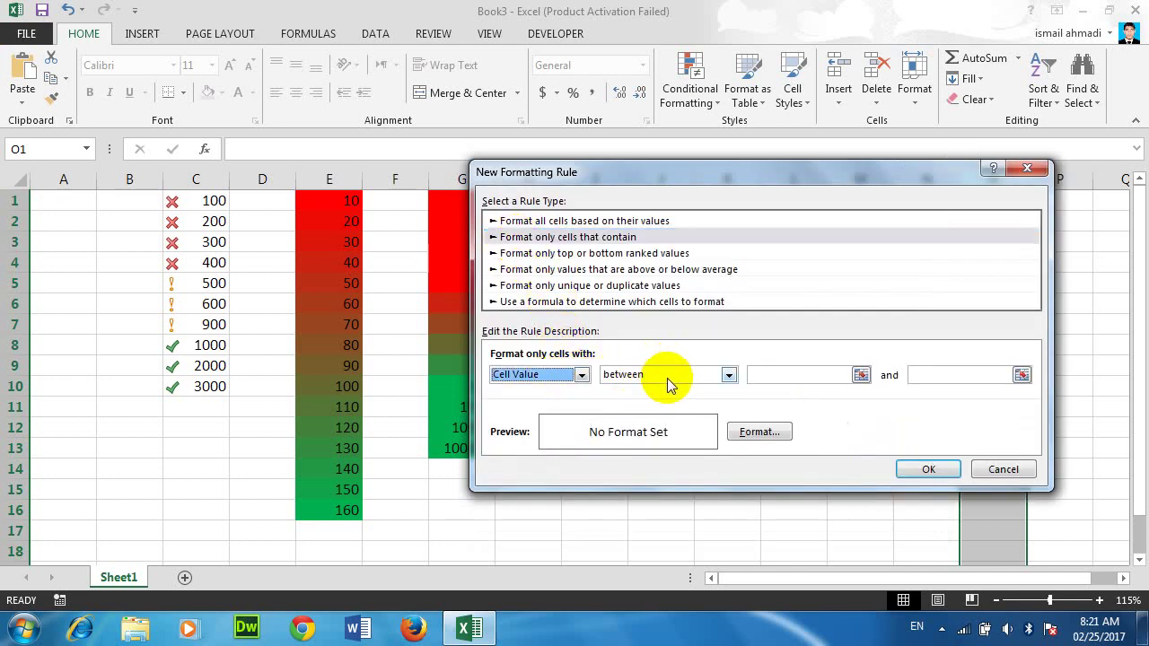
left_click(691, 380)
left_click(625, 392)
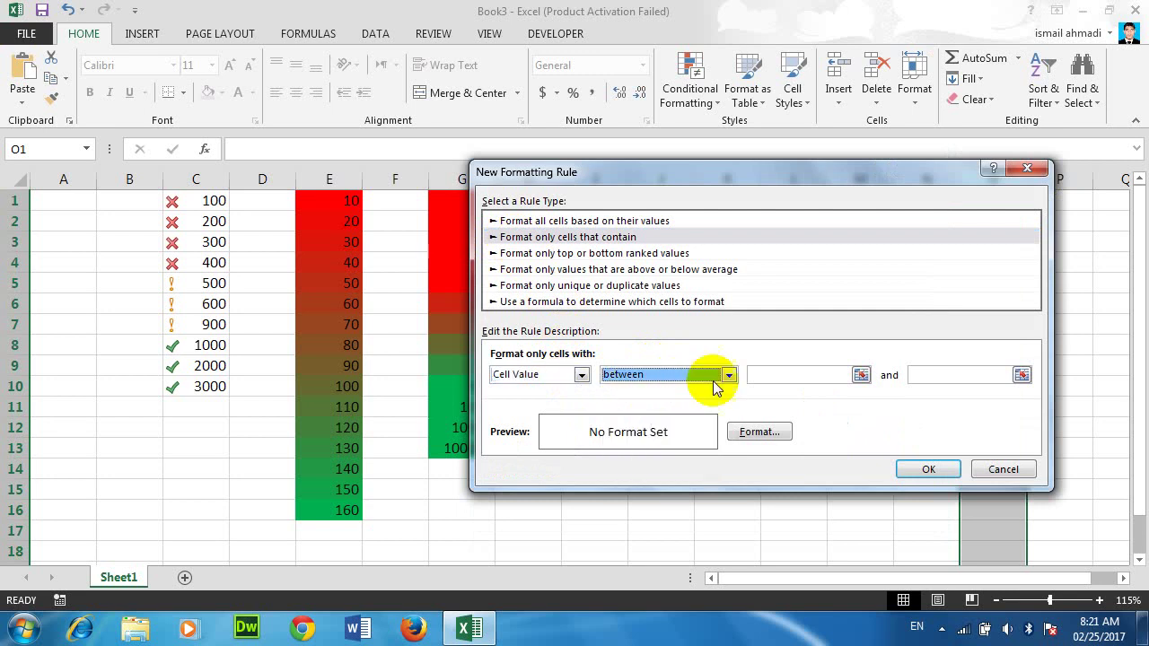
left_click(791, 373)
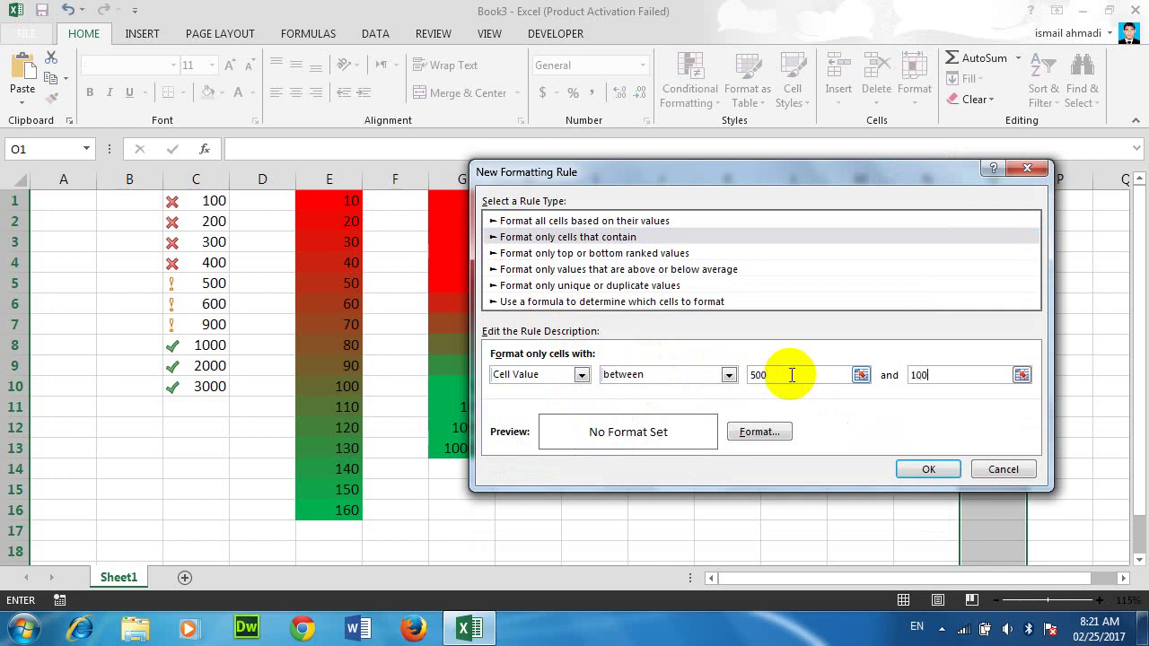
Format matching cells with a light blue dotted pattern and bold text, then apply the rule to column O
left_click(759, 431)
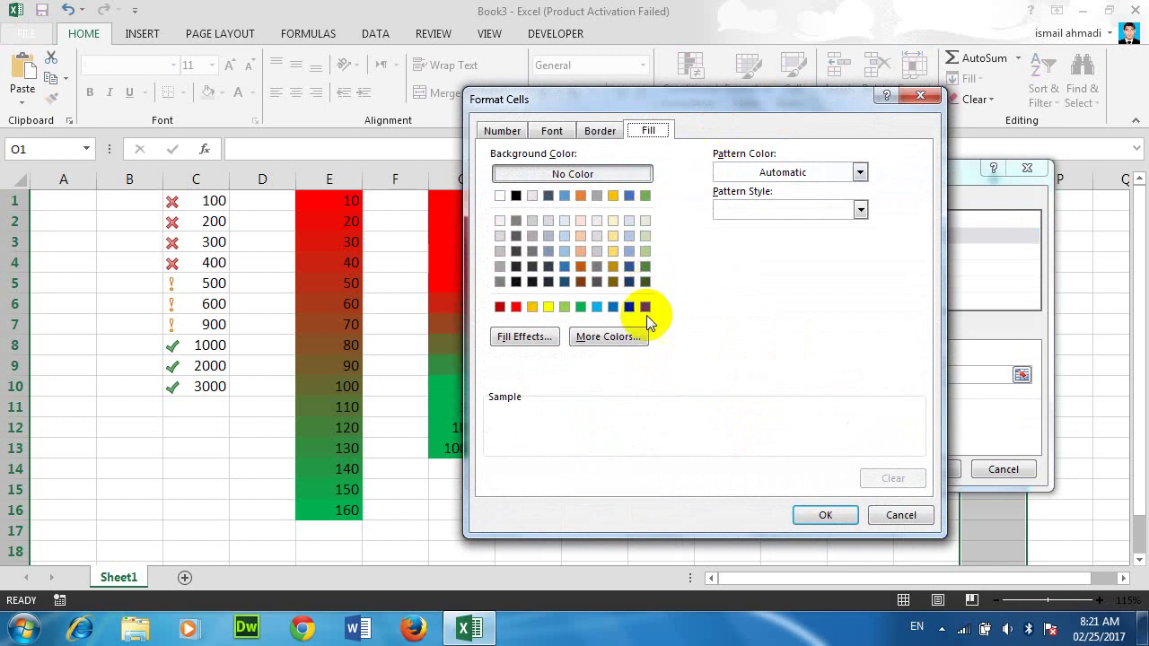
left_click(763, 174)
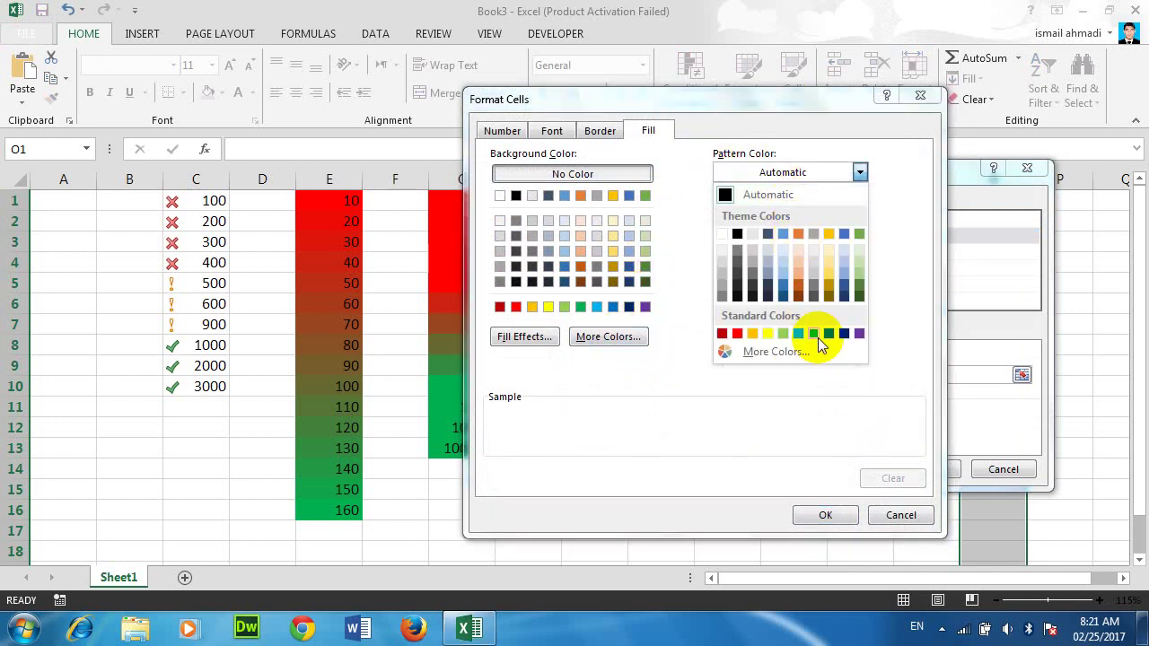
left_click(813, 334)
left_click(769, 212)
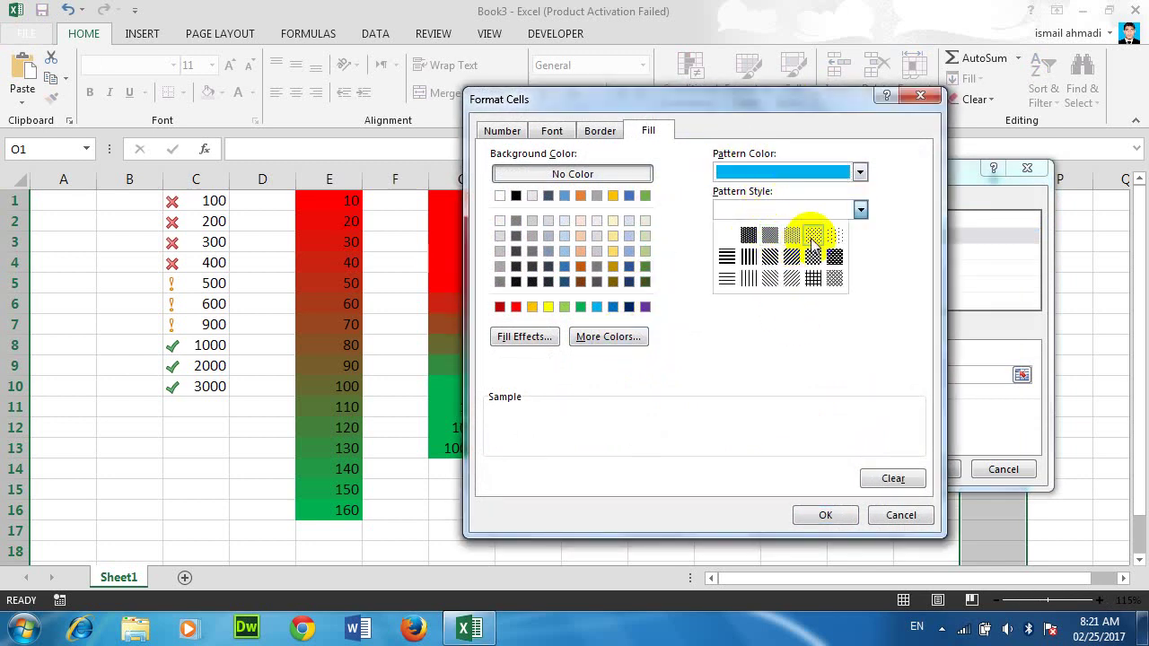
left_click(813, 235)
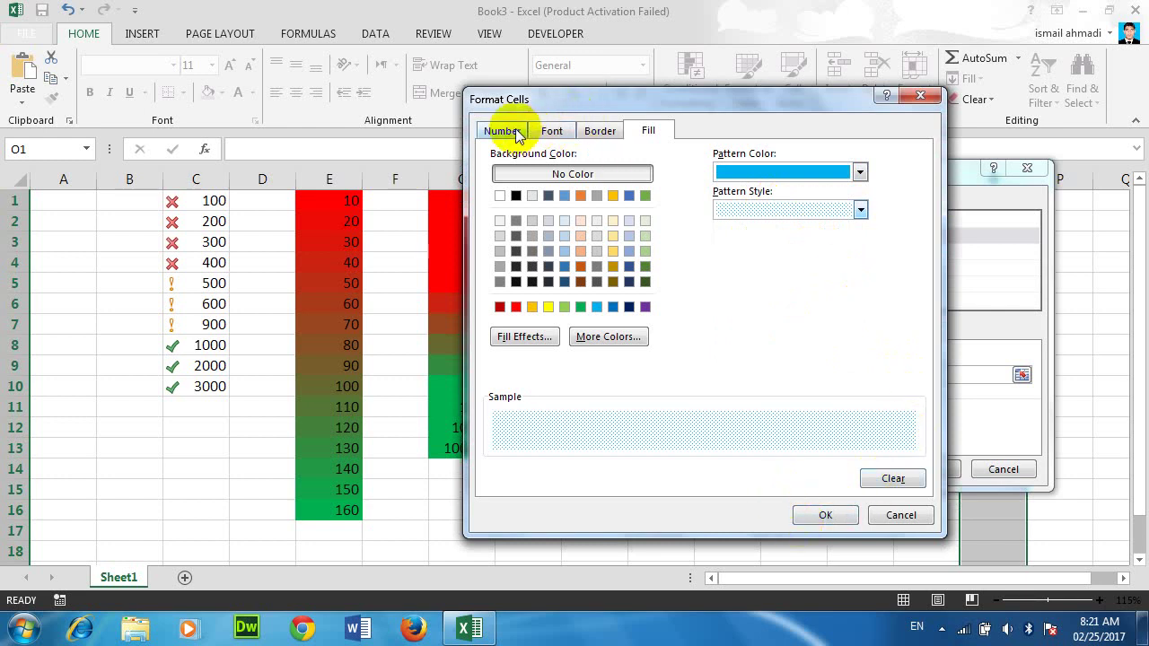
left_click(549, 131)
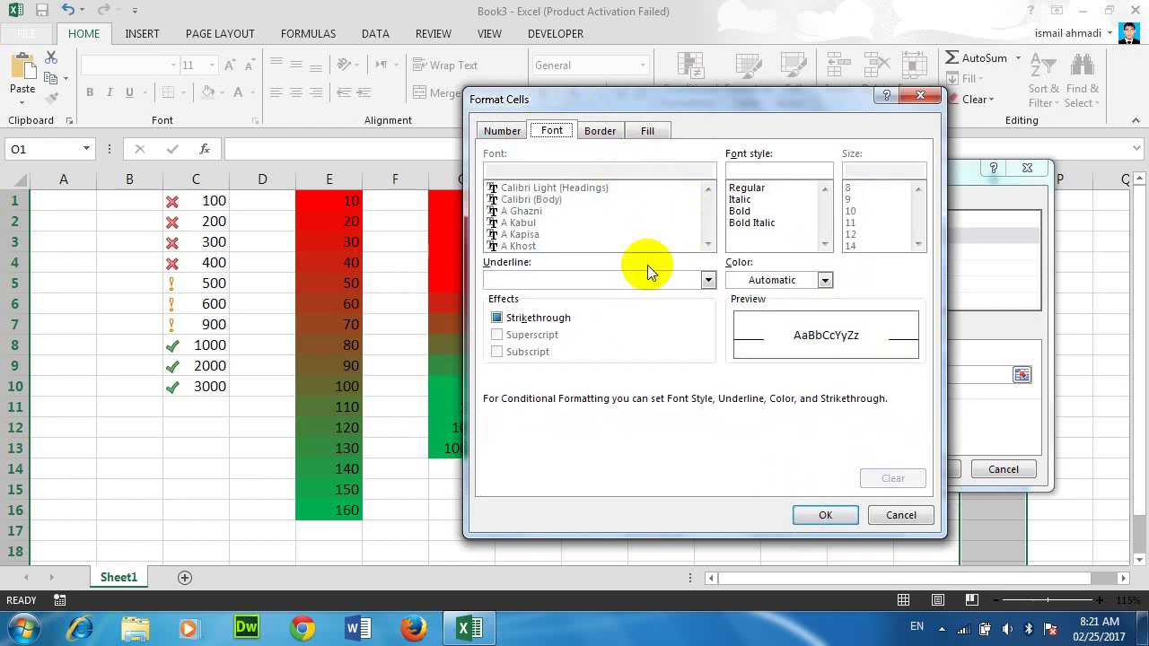
left_click(741, 210)
left_click(785, 280)
left_click(620, 481)
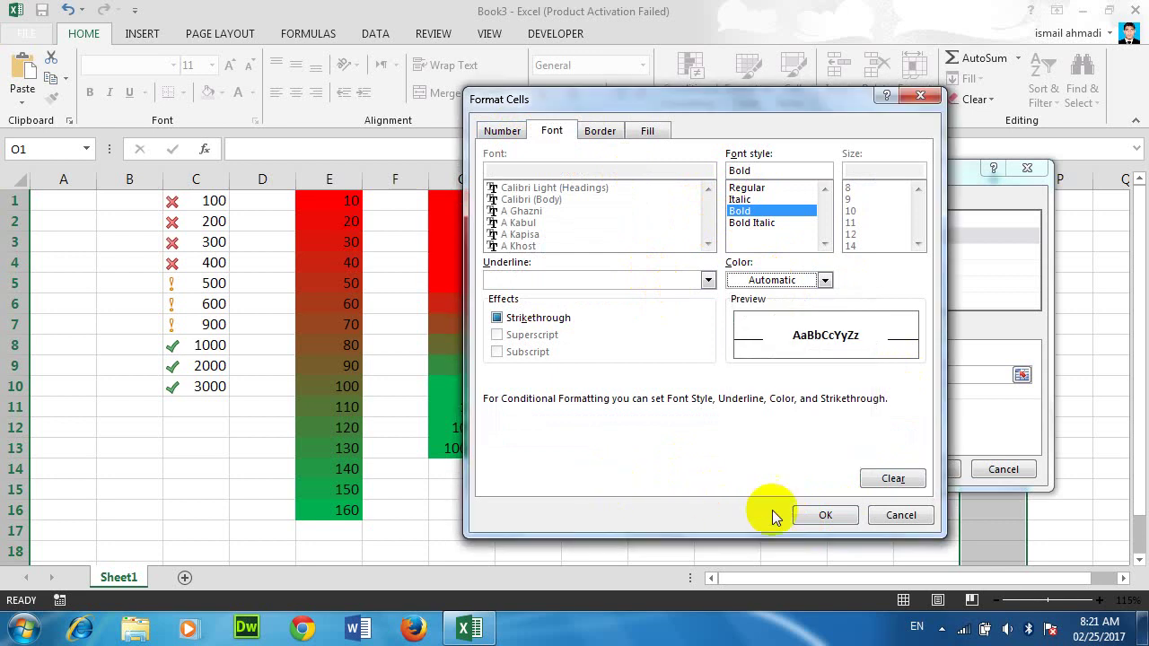
left_click(832, 513)
left_click(917, 468)
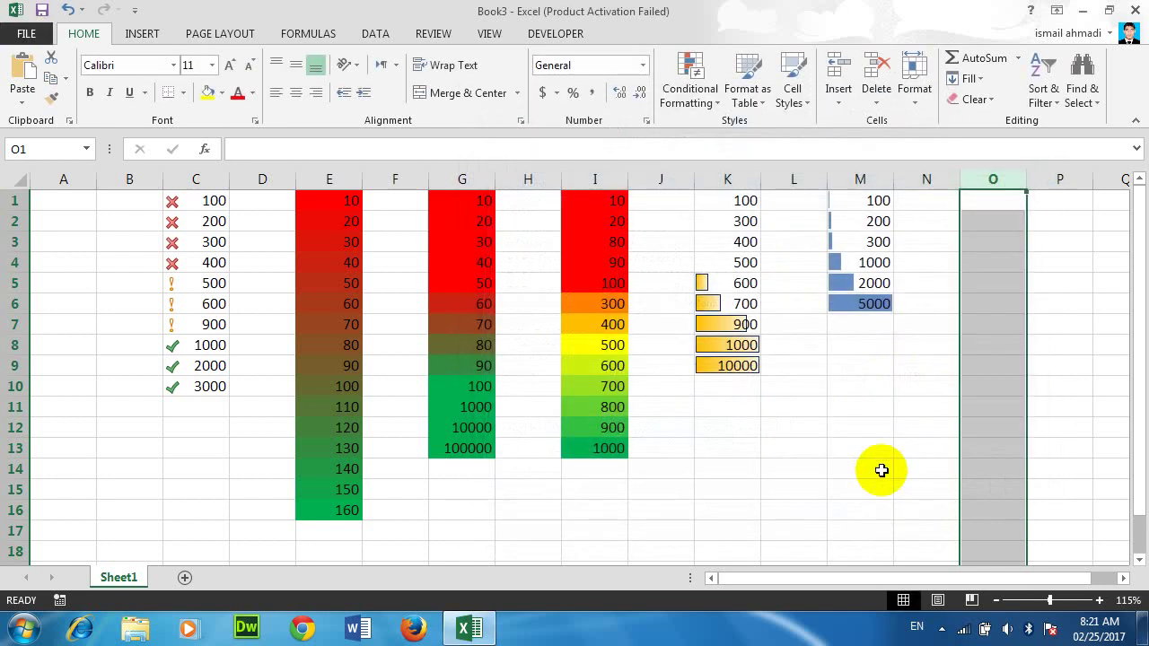
Enter 100, 200, 400, 500, 600, 700 and 800 in O1:O7
left_click(979, 201)
type("100")
key("Return")
type("00")
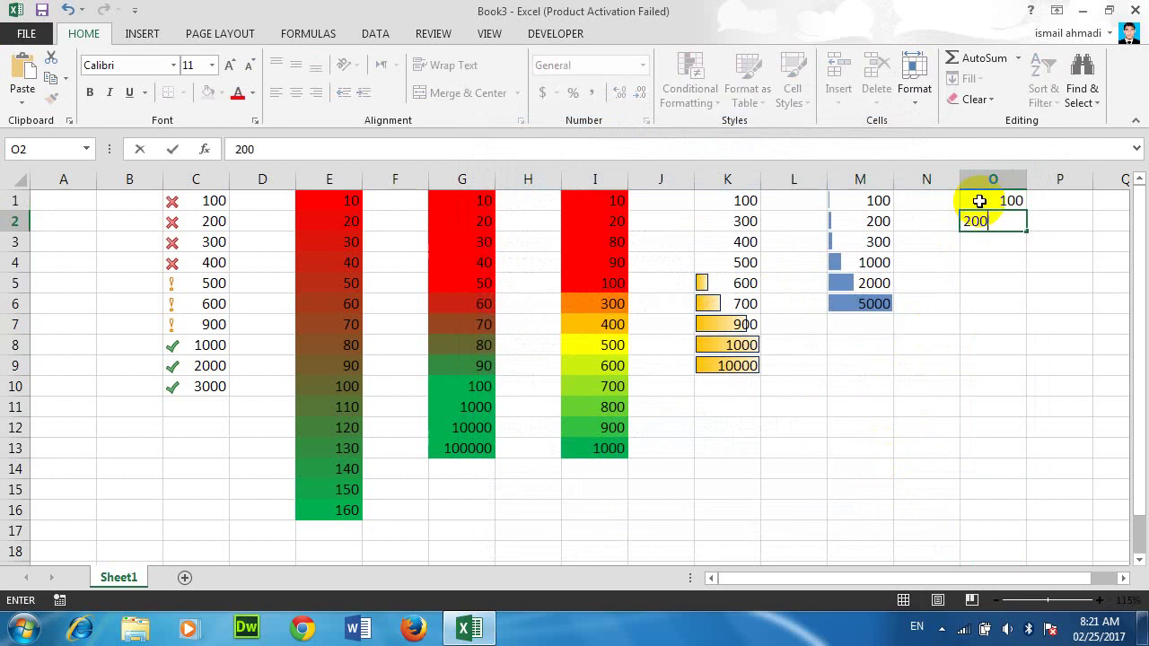
key("Return")
type("400")
key("Return")
type("500")
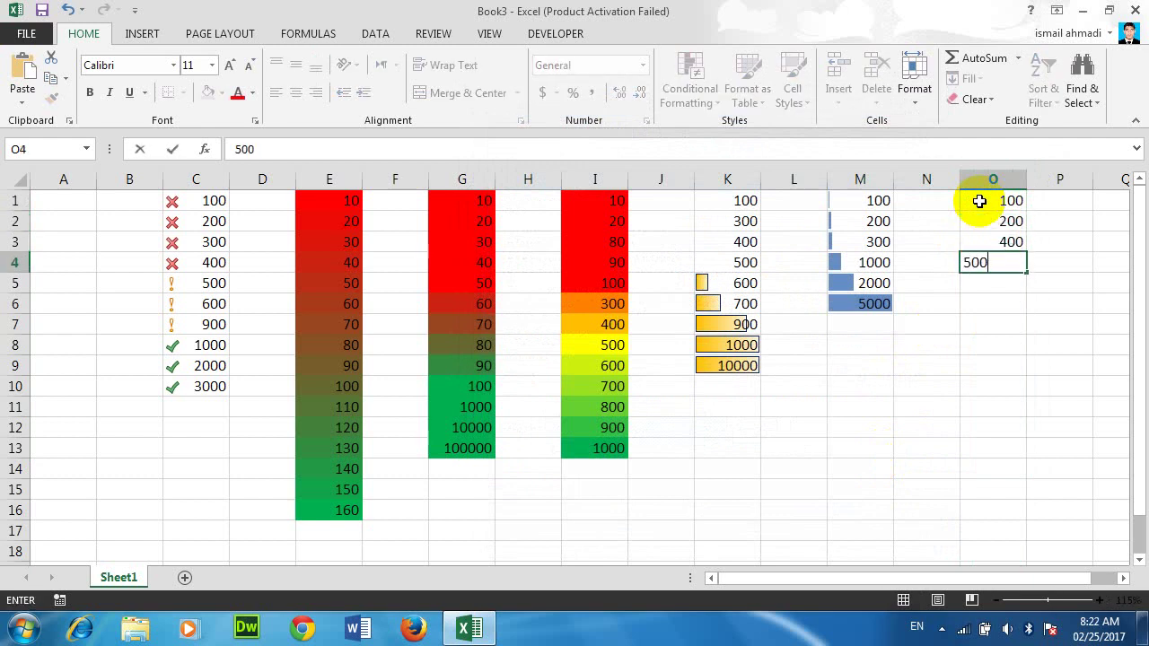
key("Return")
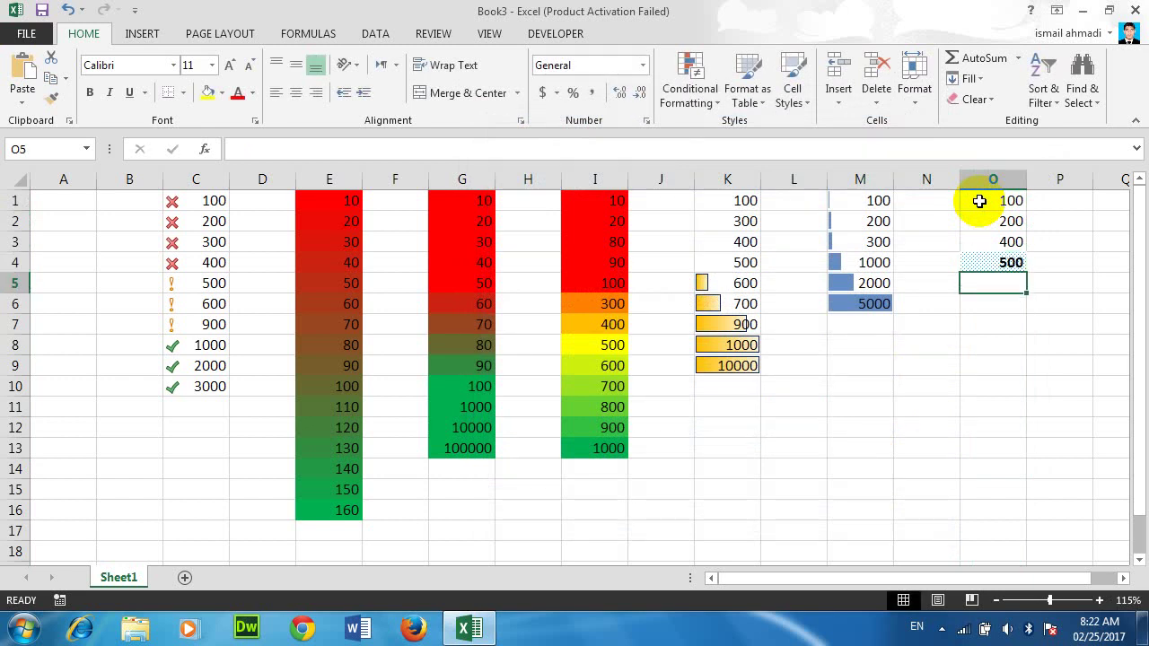
type("600")
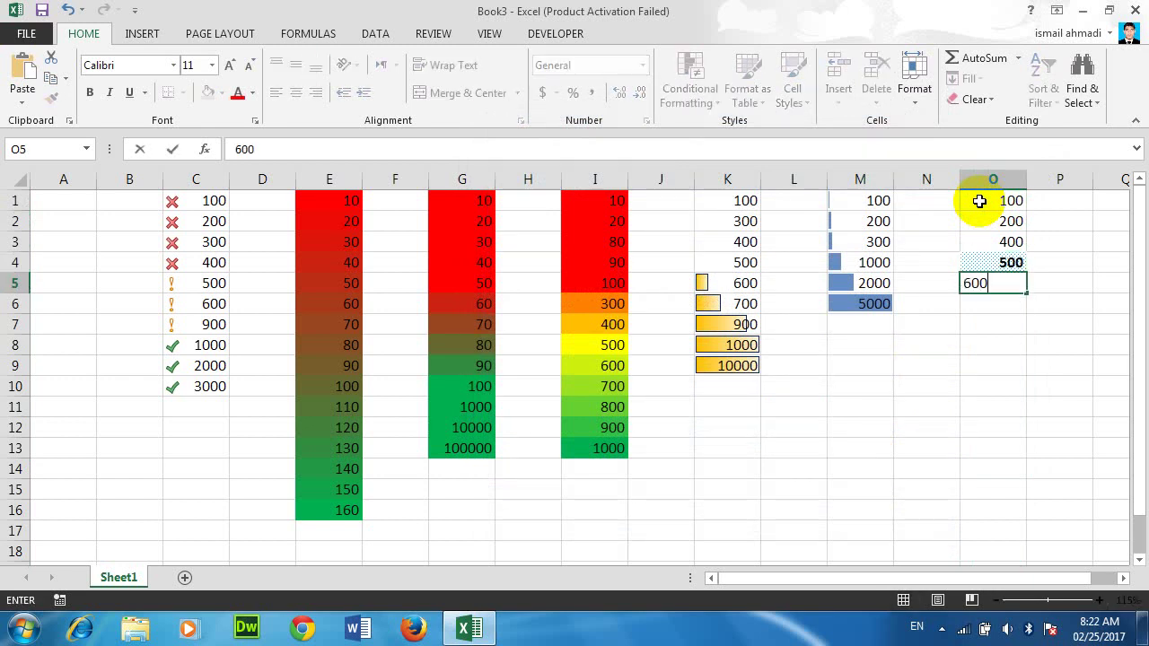
key("Return")
type("700")
key("Return")
type("800")
key("Return")
Enter 1000, 1100, 400 and 700 in O8:O11, and begin typing 900 in O12
type("100")
key("Return")
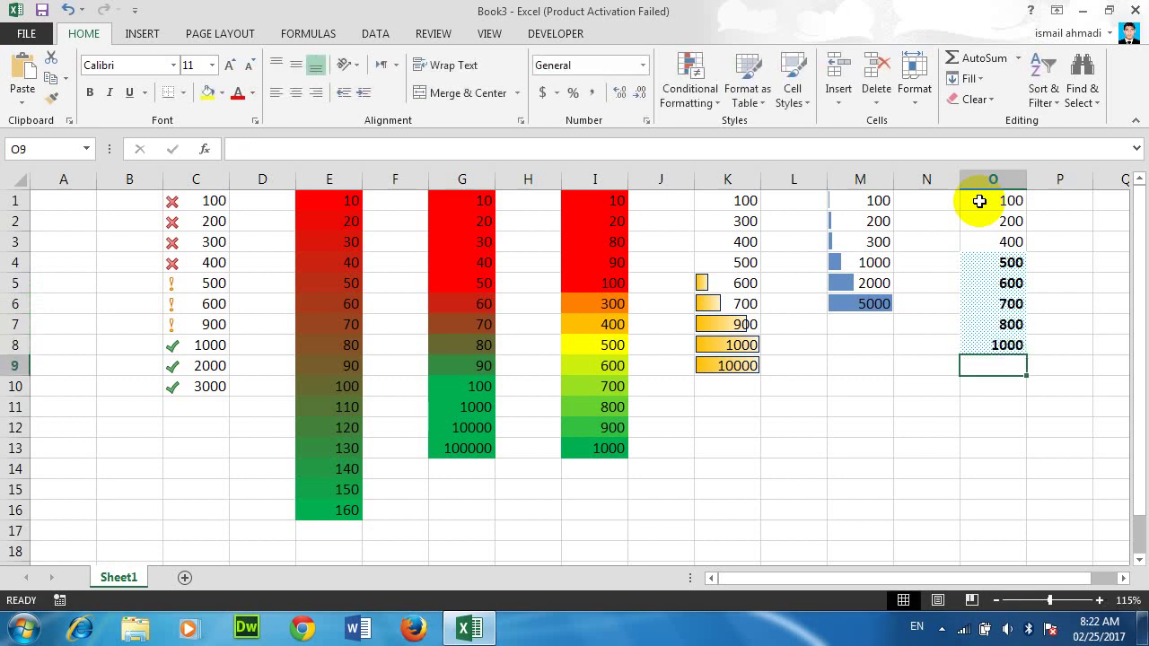
type("1100")
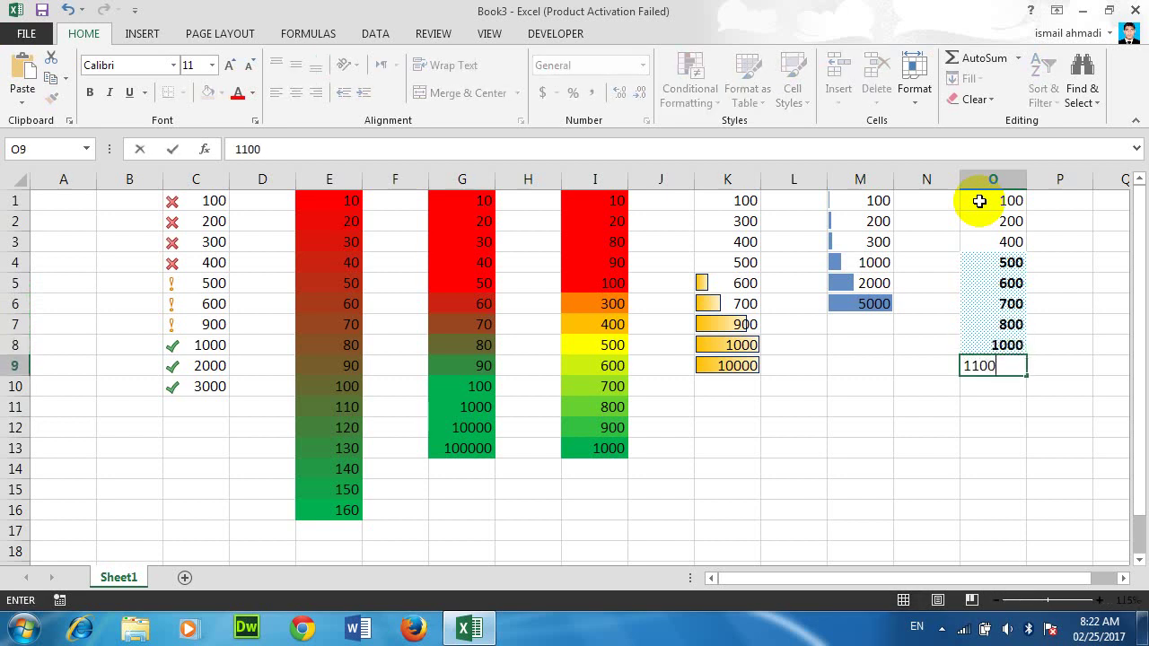
key("Return")
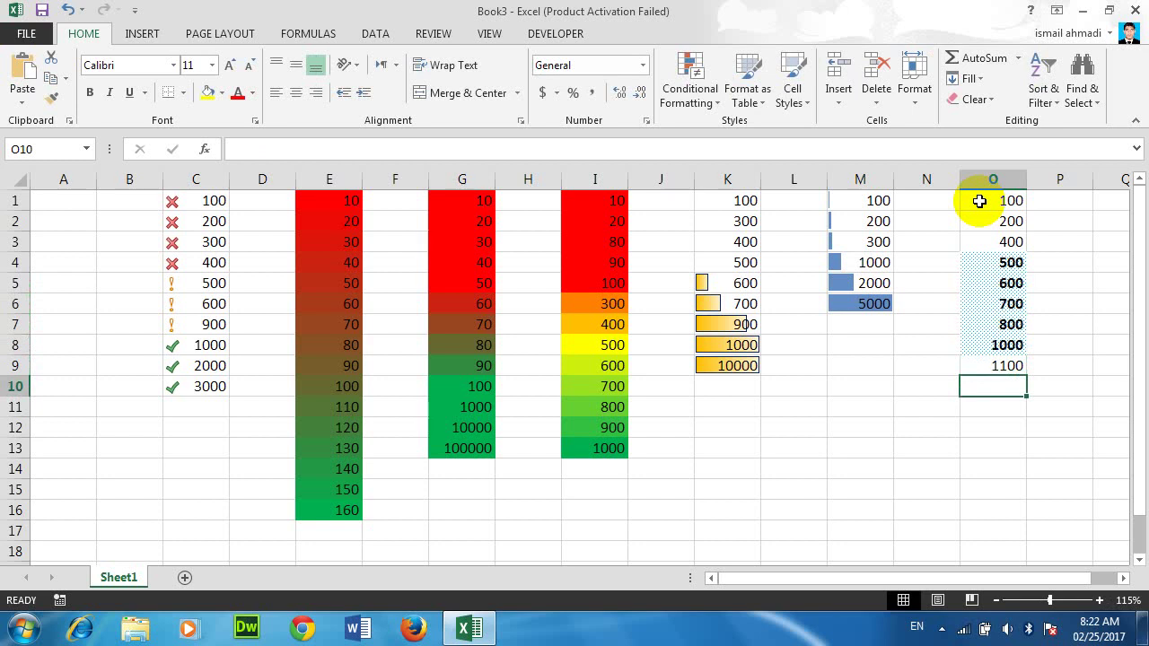
type("400")
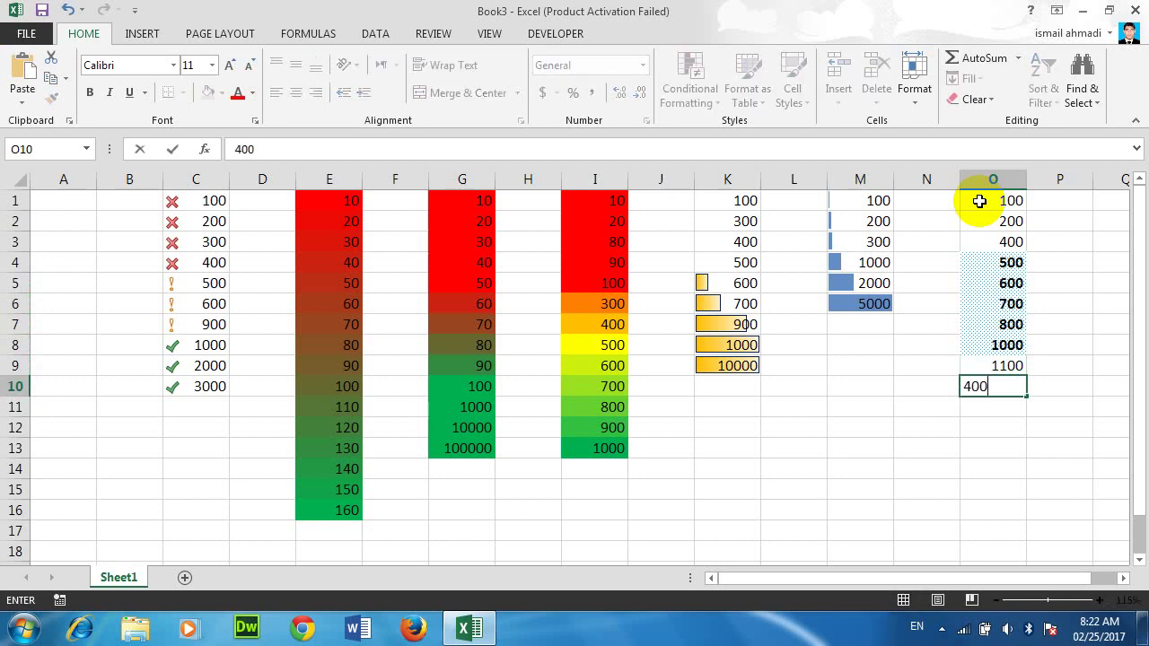
key("Return")
type("700")
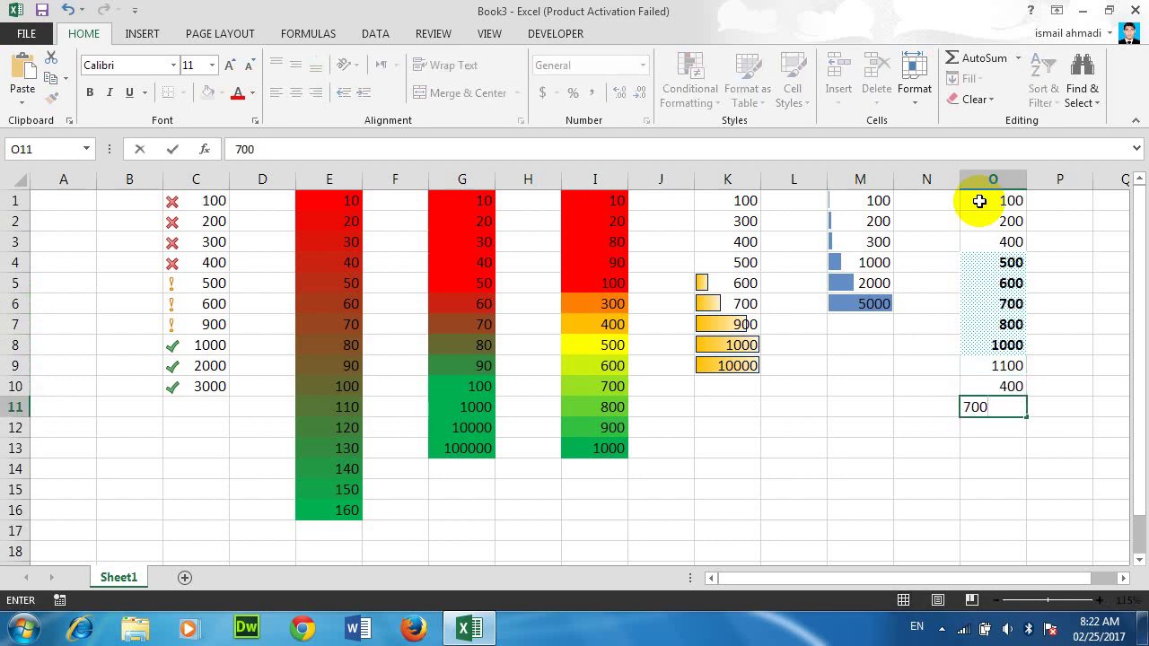
key("Return")
type("900")
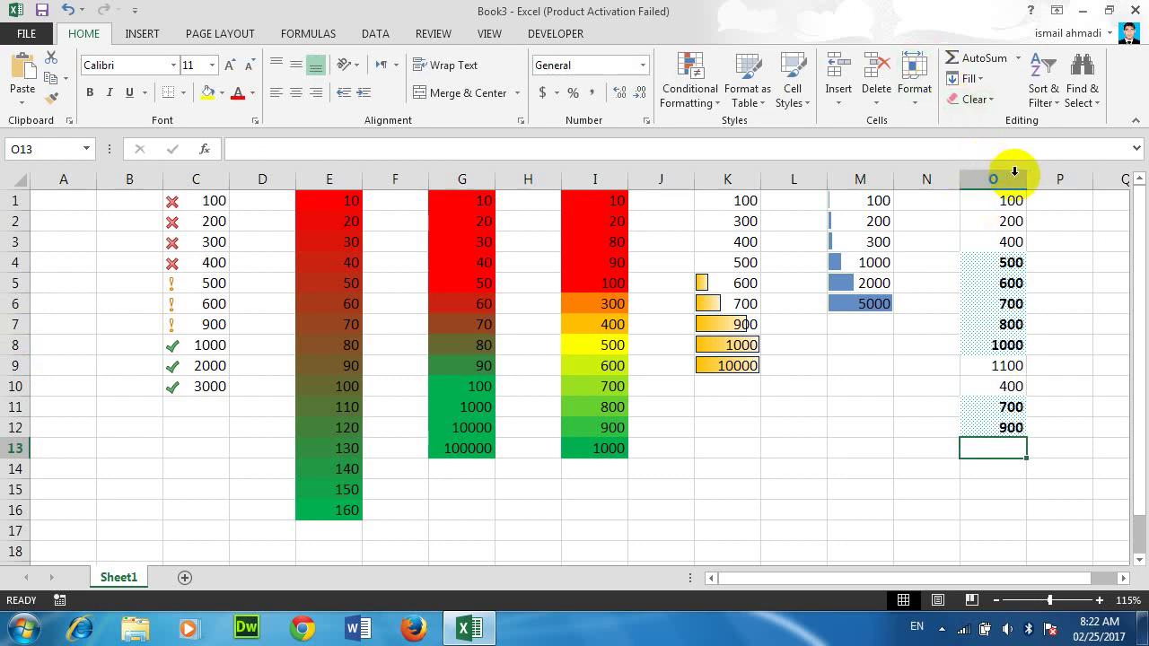
Select column N and begin a content-based new rule, then discard it
left_click(929, 178)
left_click(682, 98)
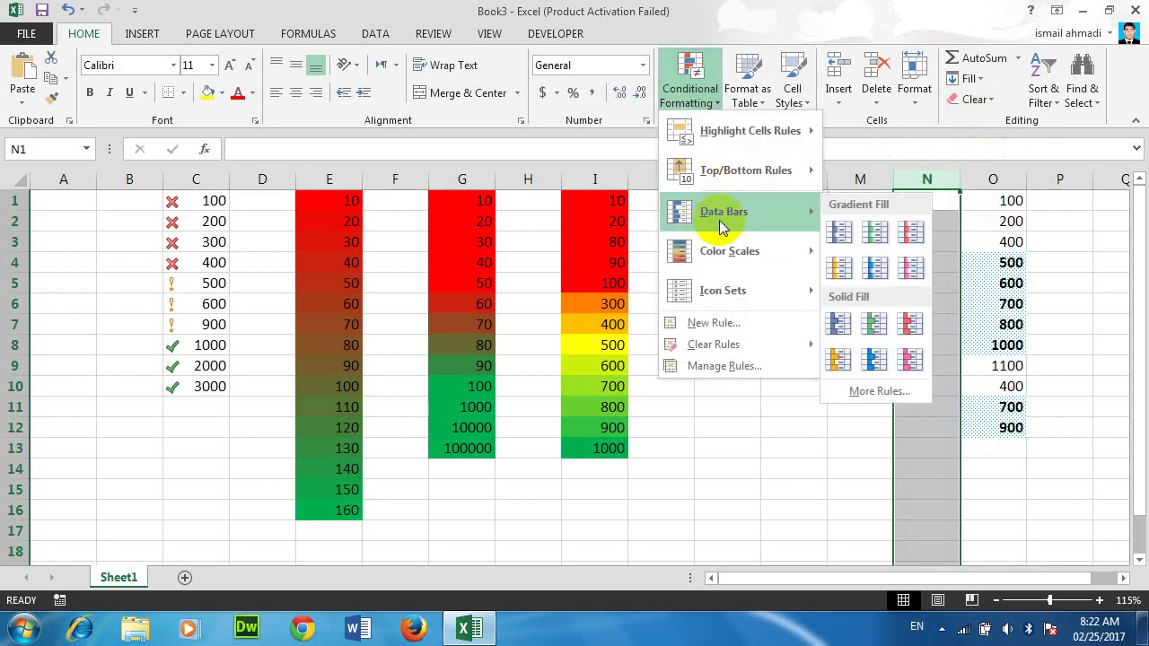
left_click(729, 324)
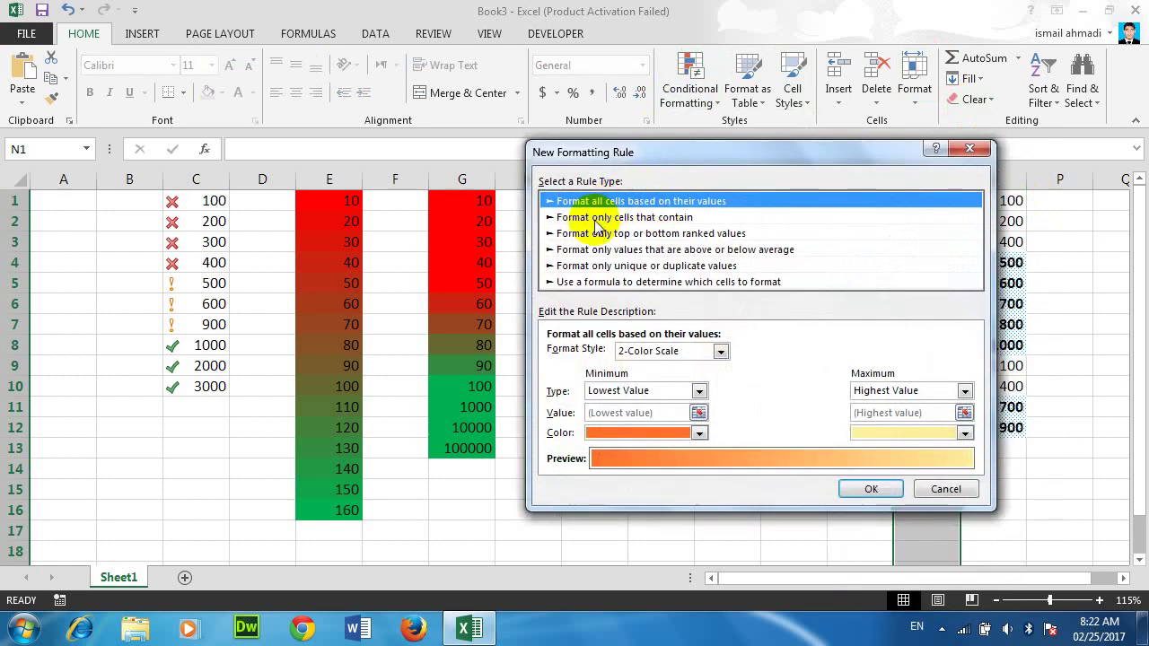
left_click(595, 218)
left_click(683, 355)
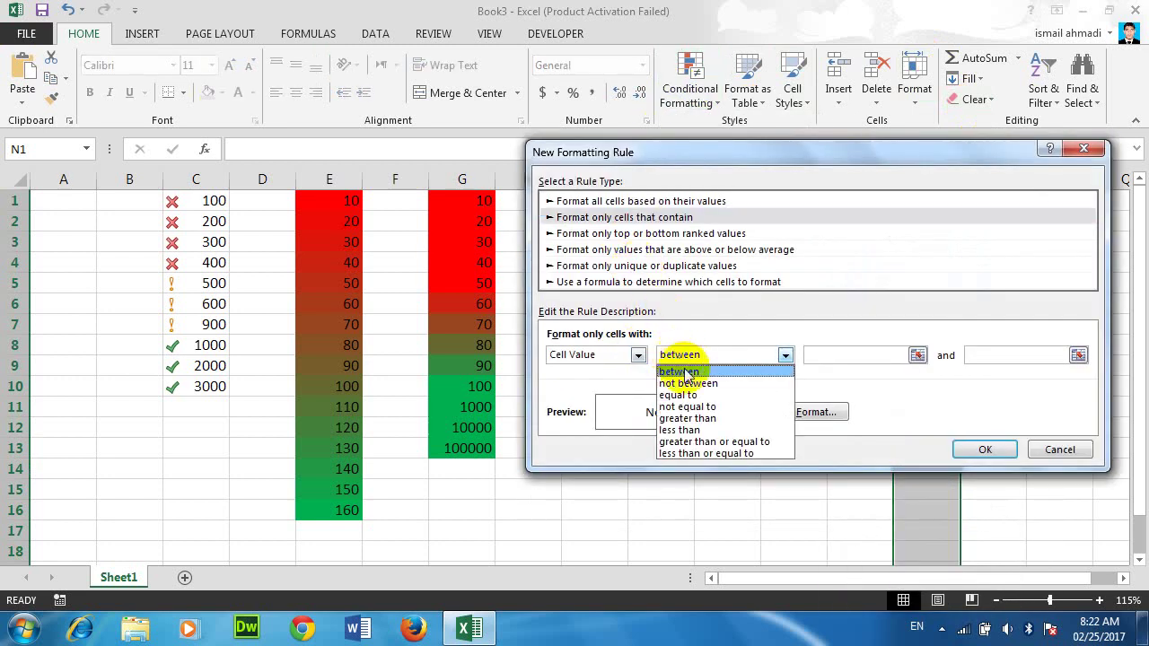
left_click(1060, 451)
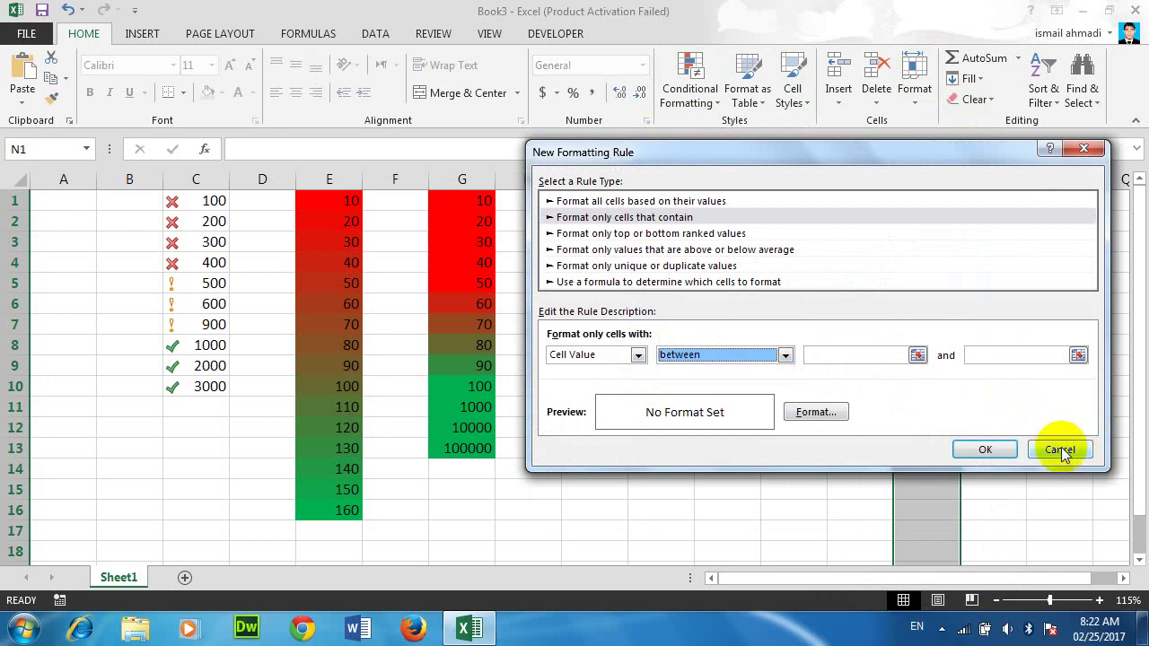
left_click(991, 177)
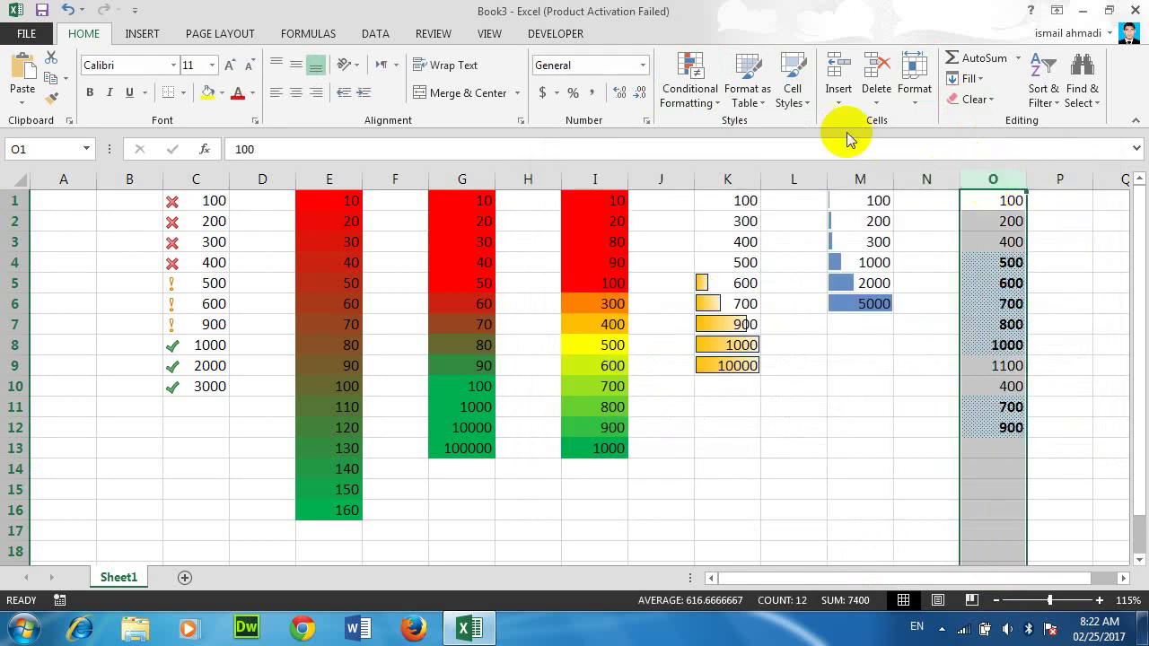
Edit column O's existing value rule, switching its comparison to not between
left_click(687, 99)
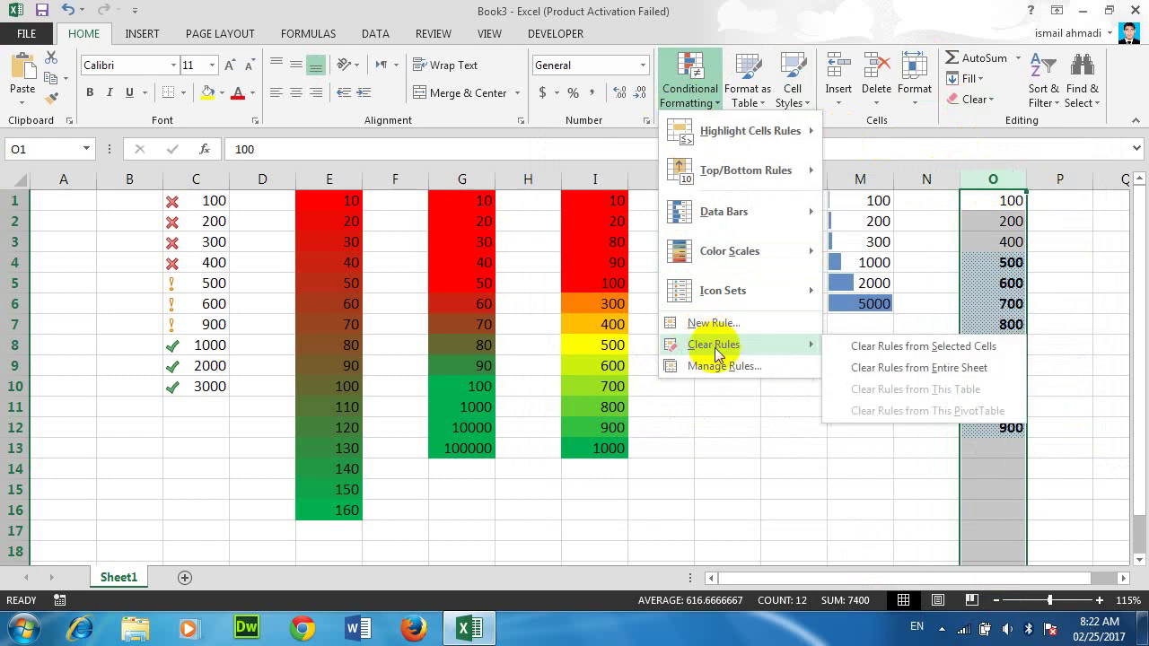
left_click(718, 365)
left_click(672, 282)
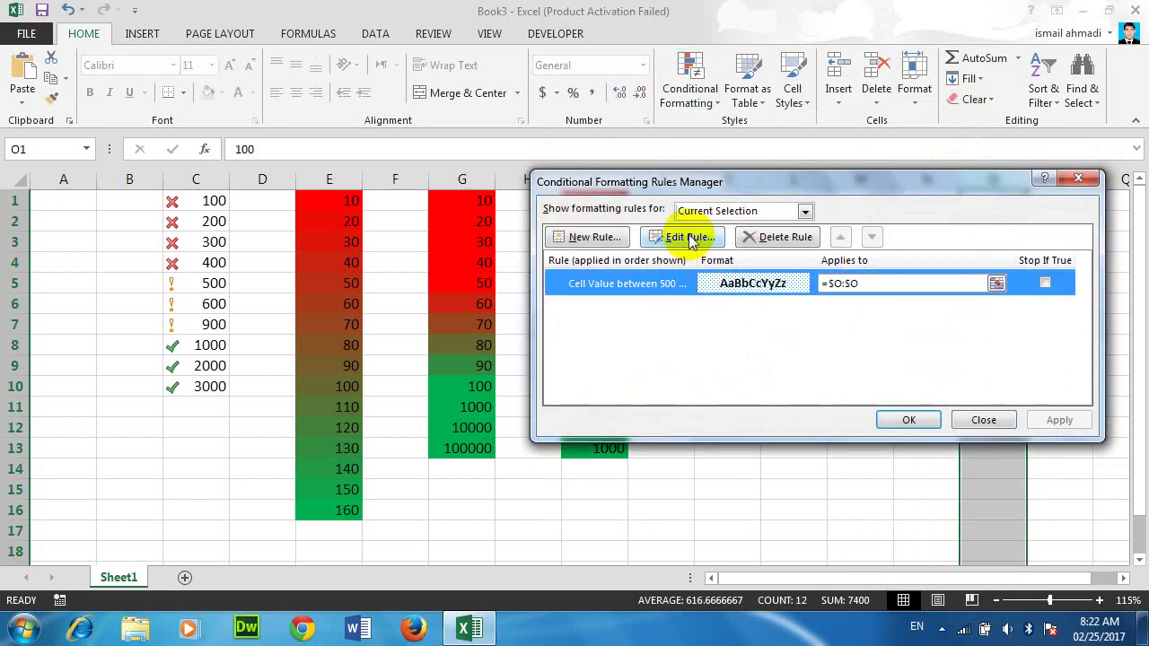
left_click(689, 237)
left_click(701, 357)
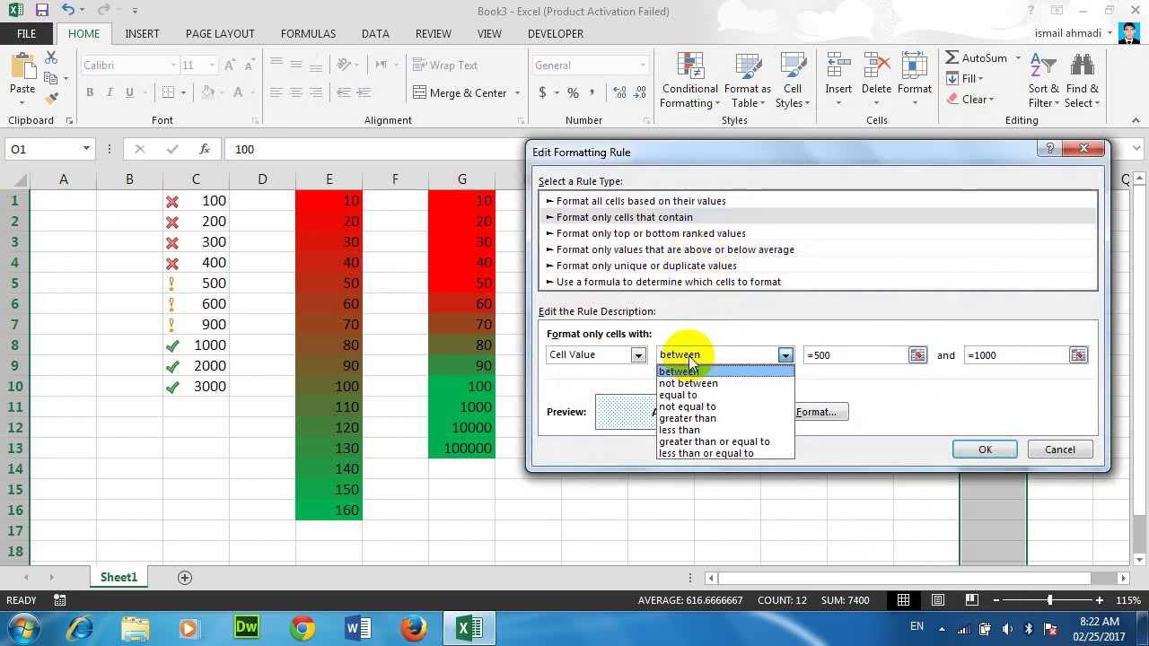
left_click(682, 377)
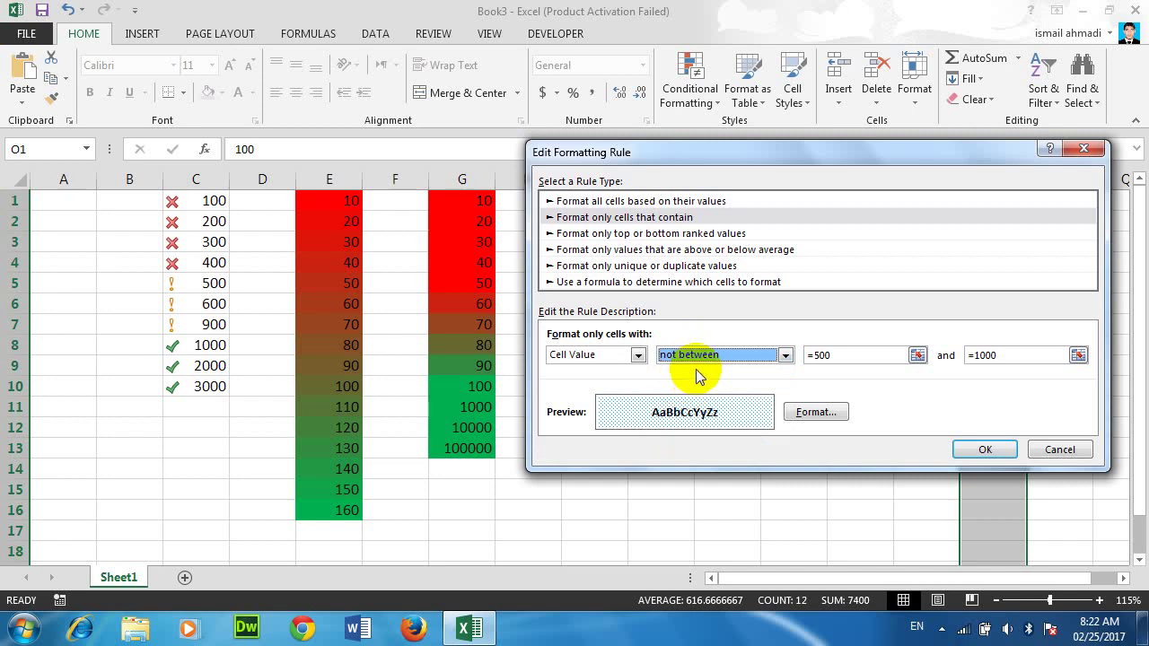
Confirm and apply the 'not between 500 and 1000' rule on column O, then inspect the highlighted cells
left_click(982, 449)
left_click(1052, 421)
left_click(904, 421)
left_click(1081, 365)
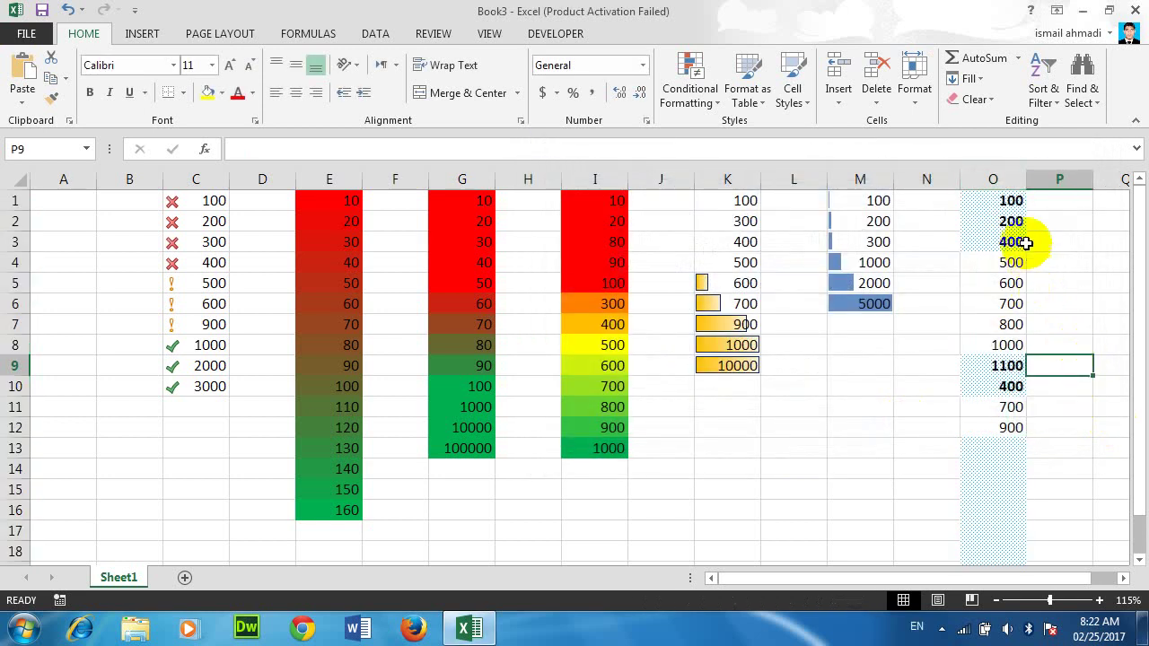
left_click_drag(1010, 261, 999, 345)
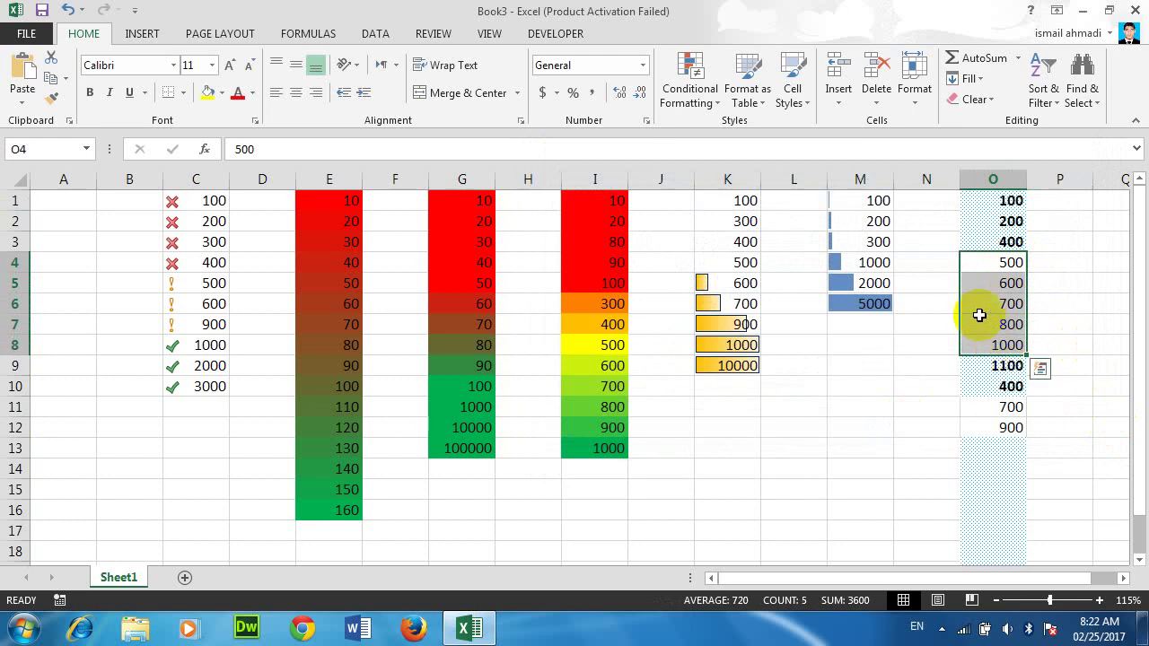
left_click(975, 177)
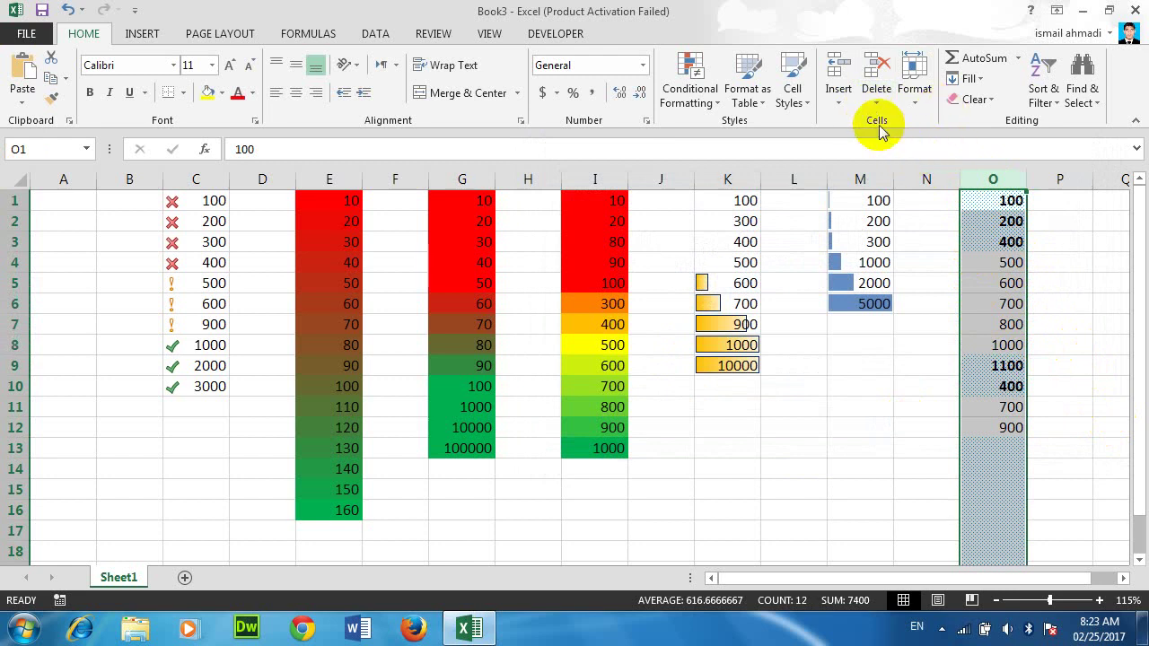
Edit column O's rule from 'not between' to 'equal to' 500 and apply it
left_click(691, 94)
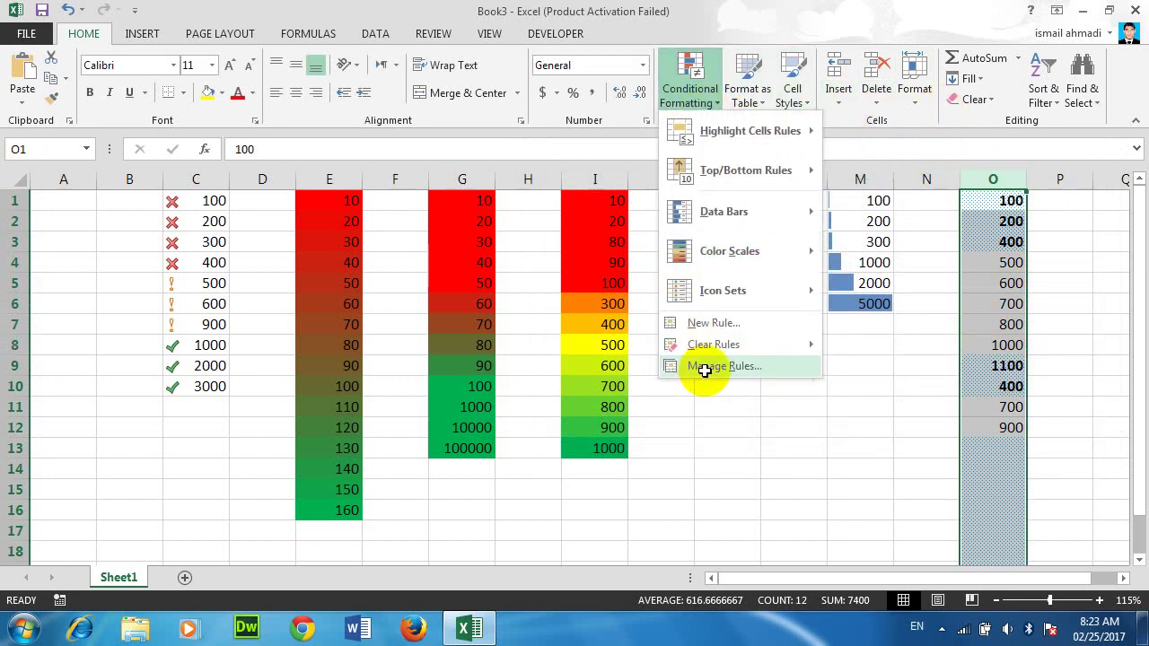
left_click(705, 368)
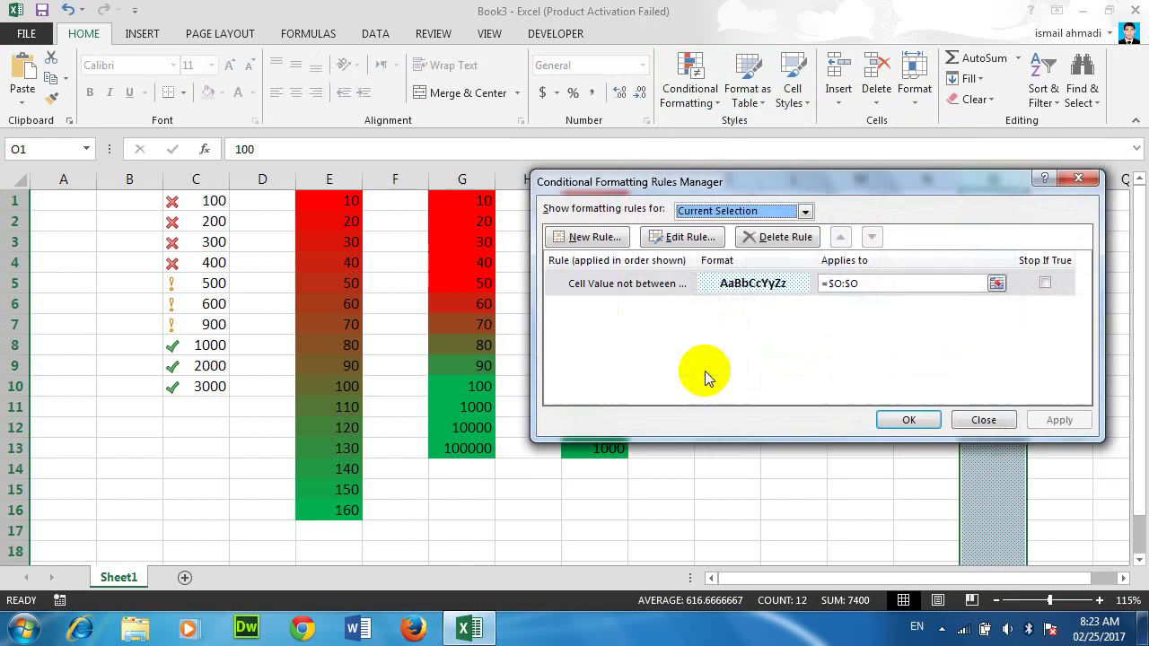
left_click(665, 286)
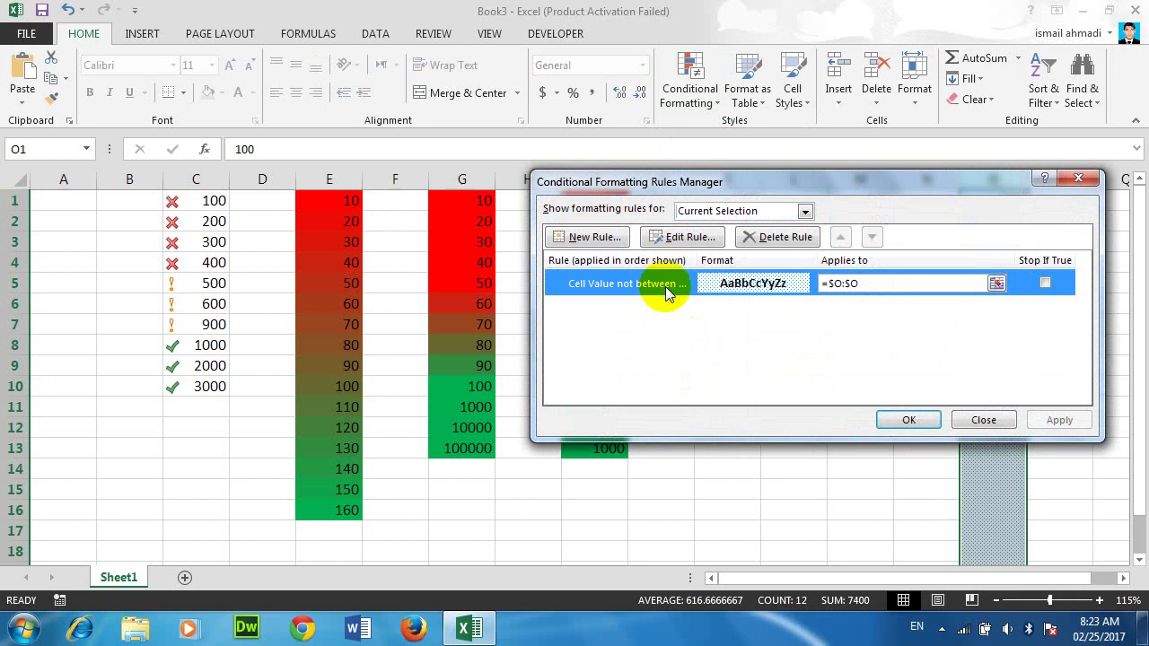
left_click(684, 237)
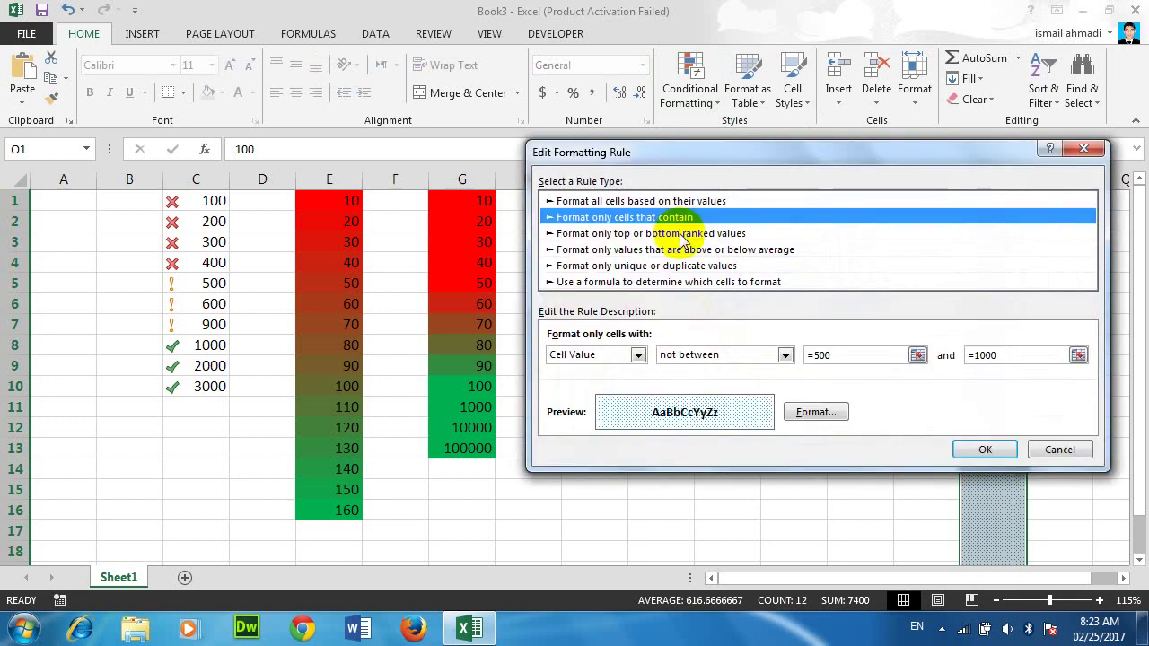
left_click(693, 354)
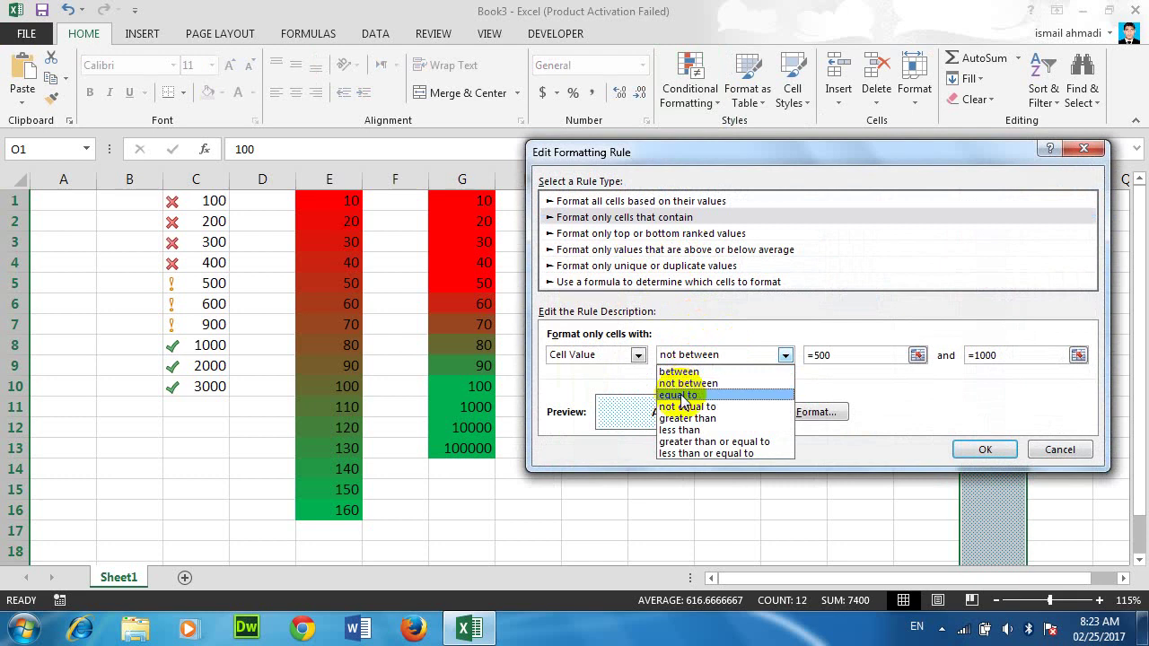
left_click(684, 395)
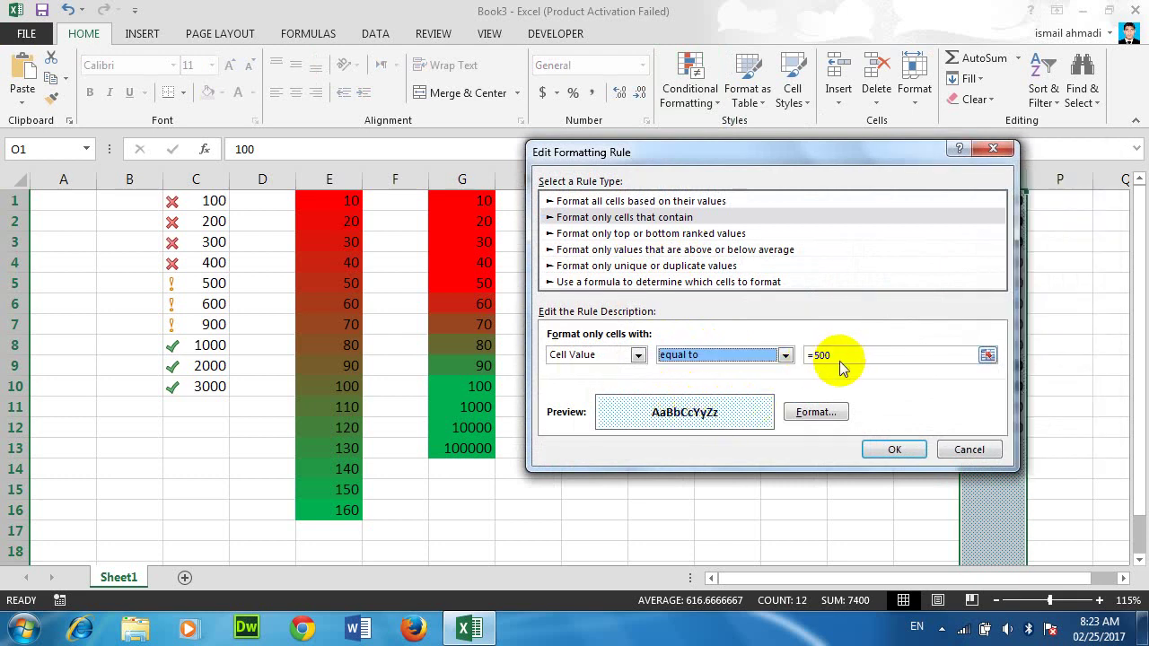
left_click(891, 449)
left_click(1044, 420)
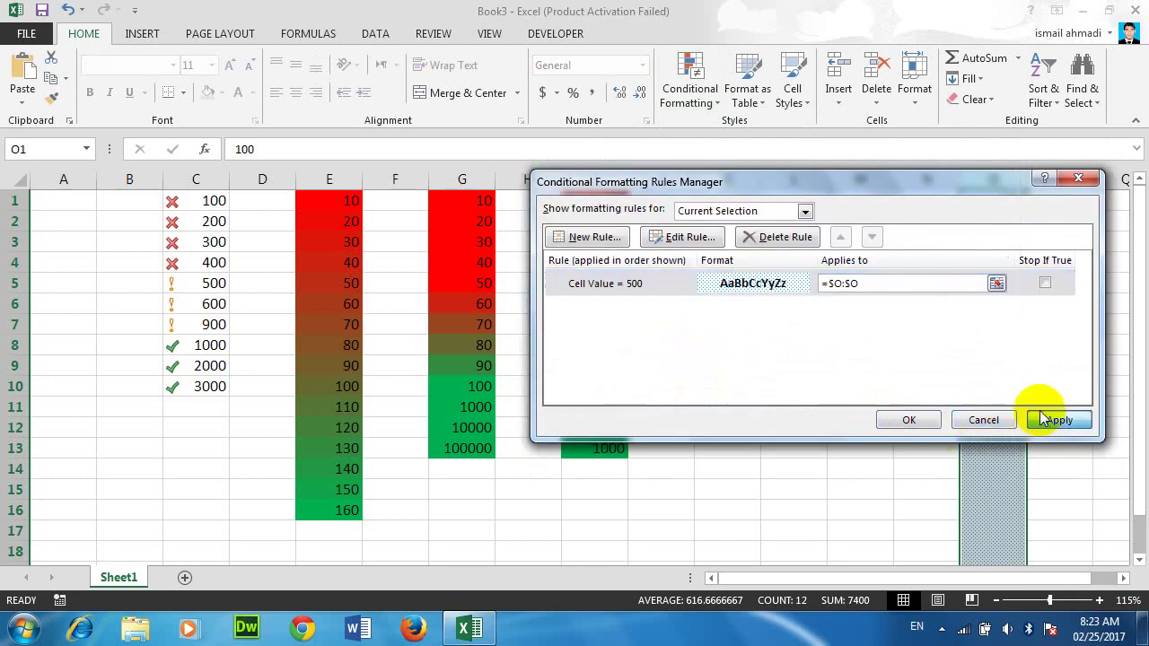
left_click_drag(897, 187, 485, 156)
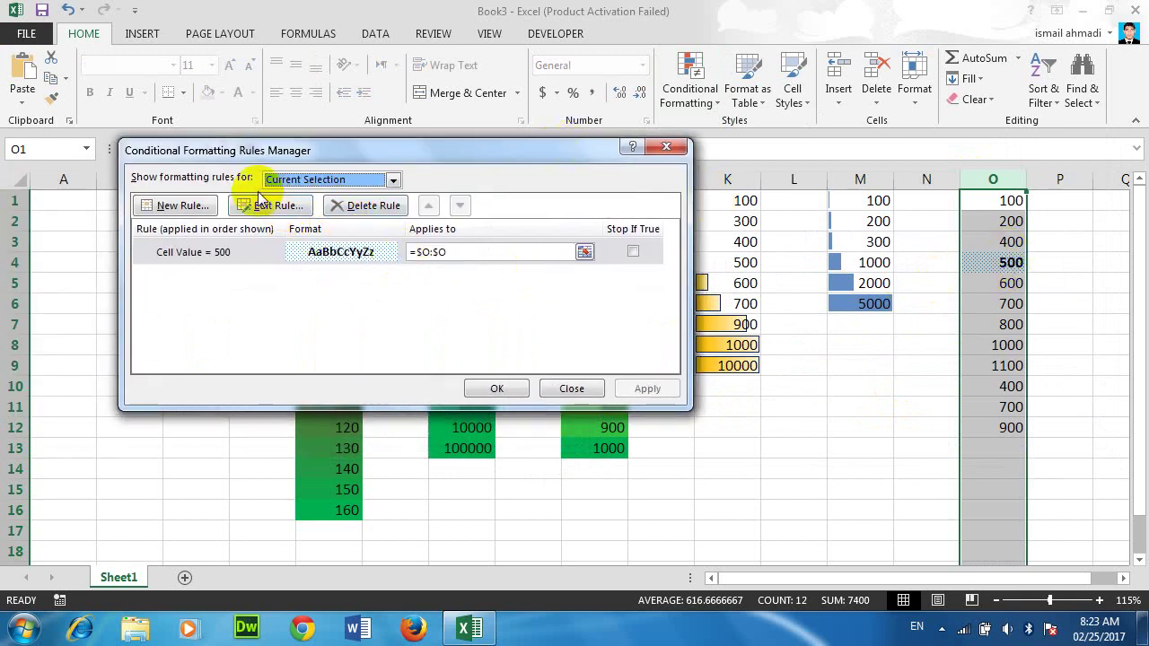
Give the Cell Value = 500 rule a red background fill
left_click(323, 251)
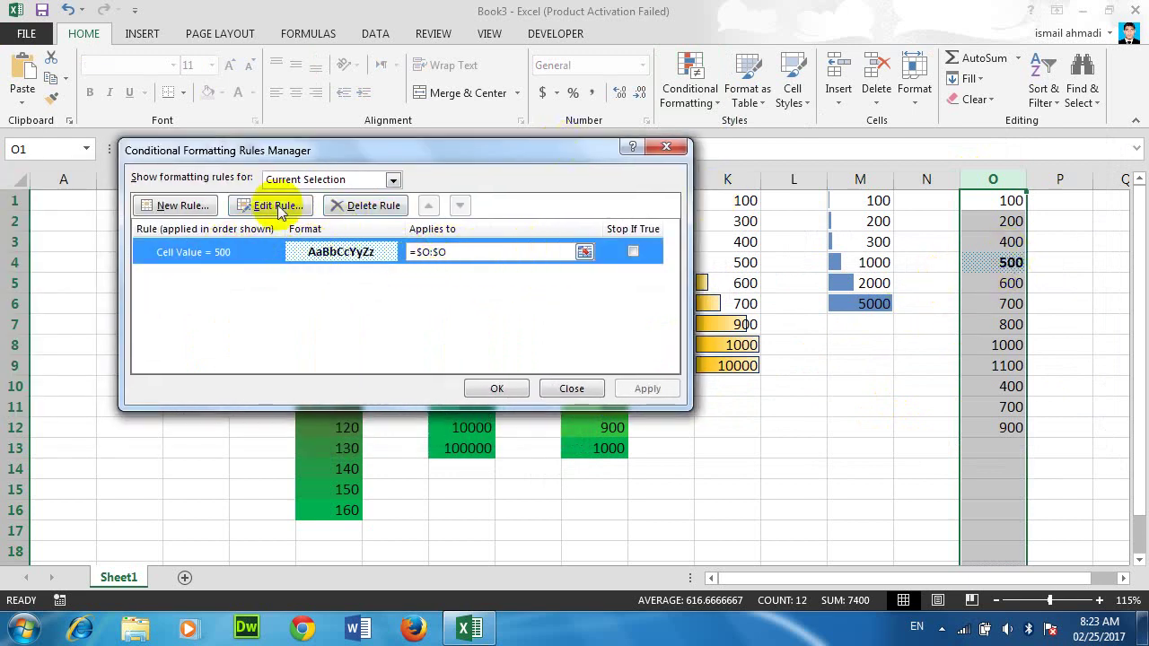
left_click(276, 205)
left_click(451, 385)
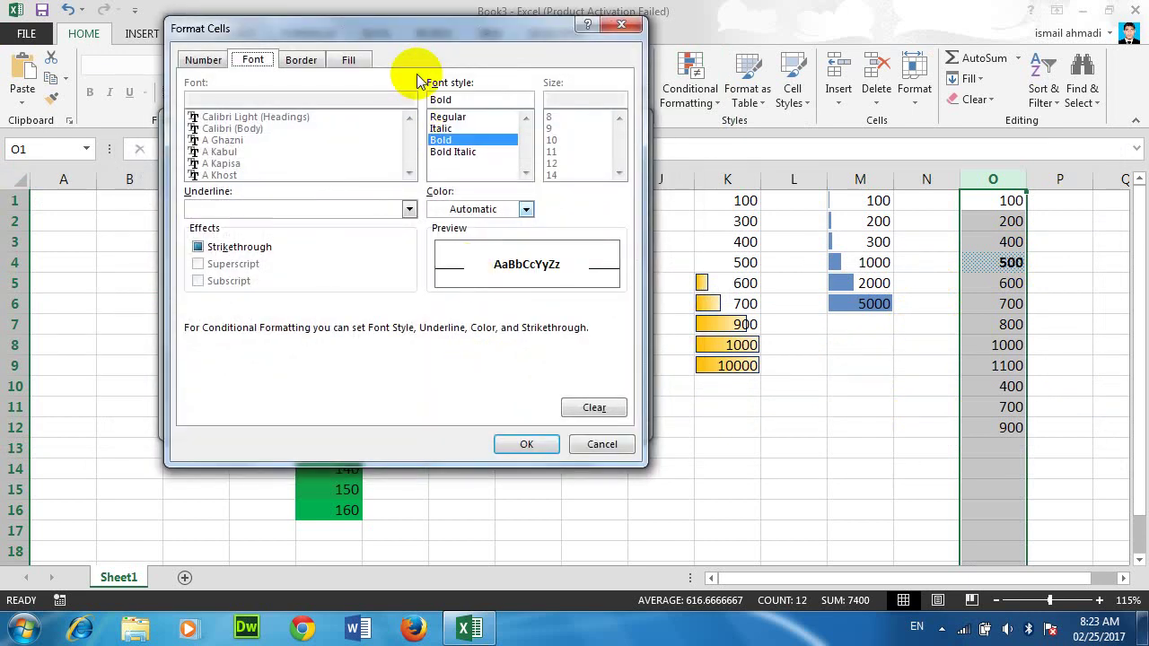
left_click(300, 60)
left_click(348, 59)
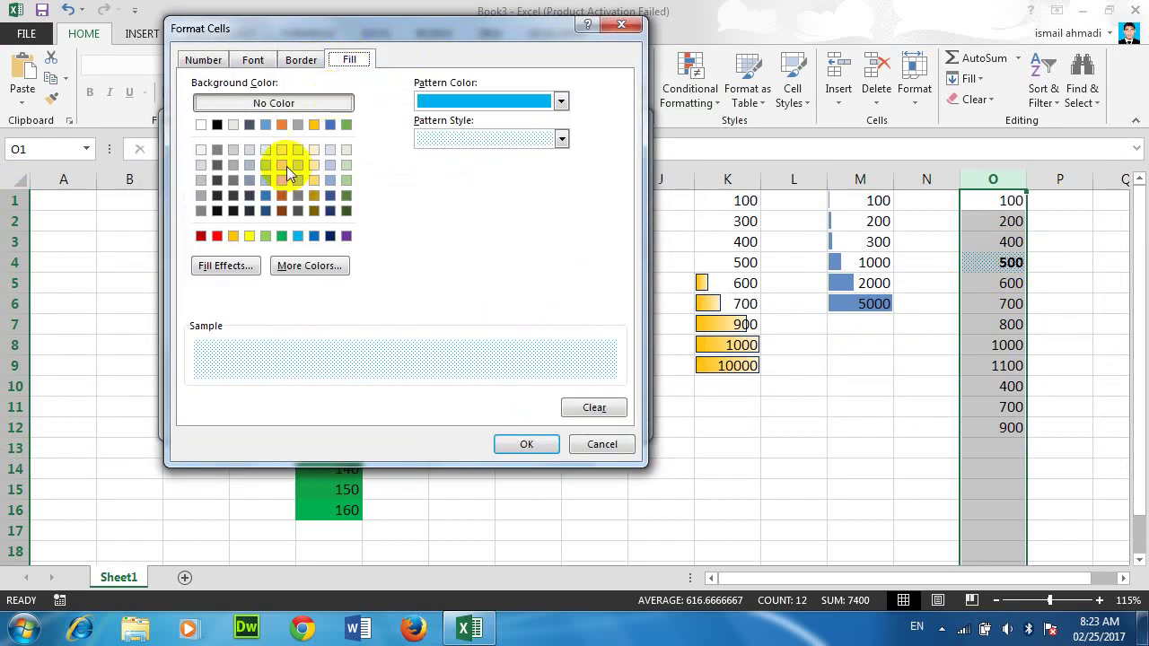
left_click(200, 236)
left_click(232, 236)
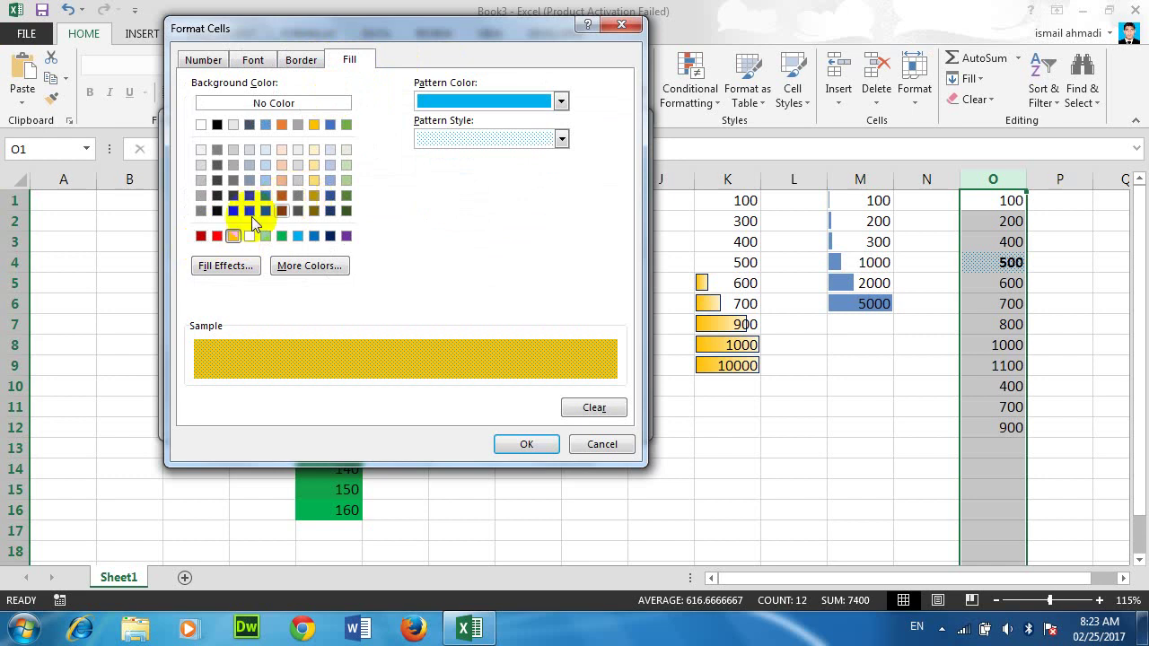
left_click(219, 236)
left_click(526, 444)
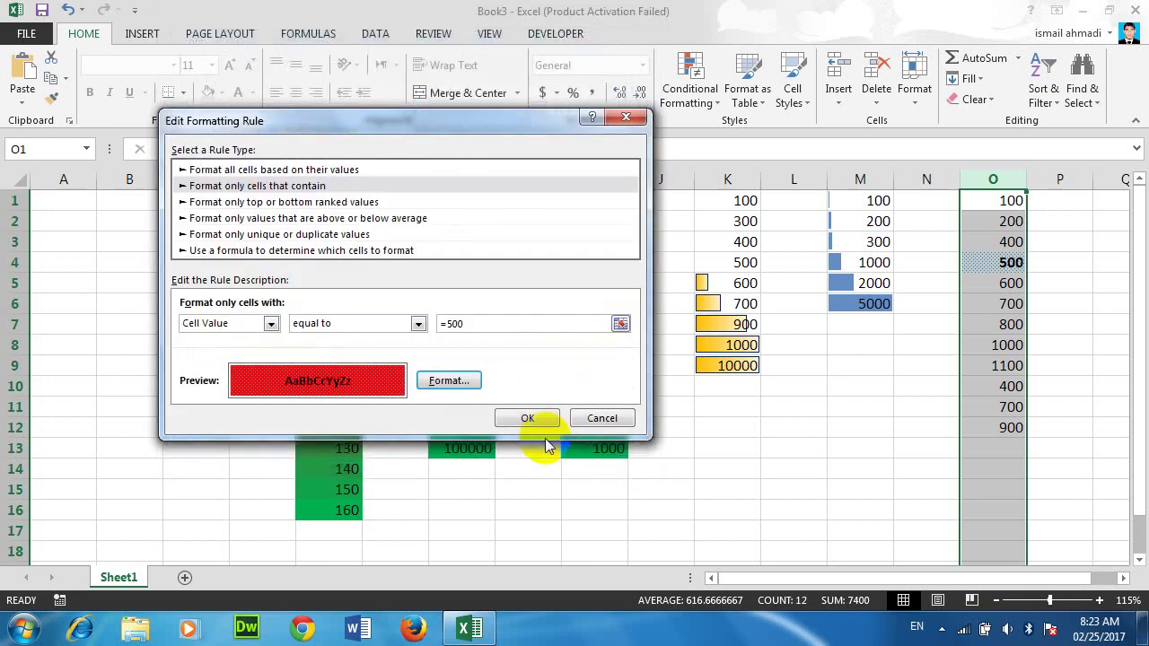
left_click(527, 418)
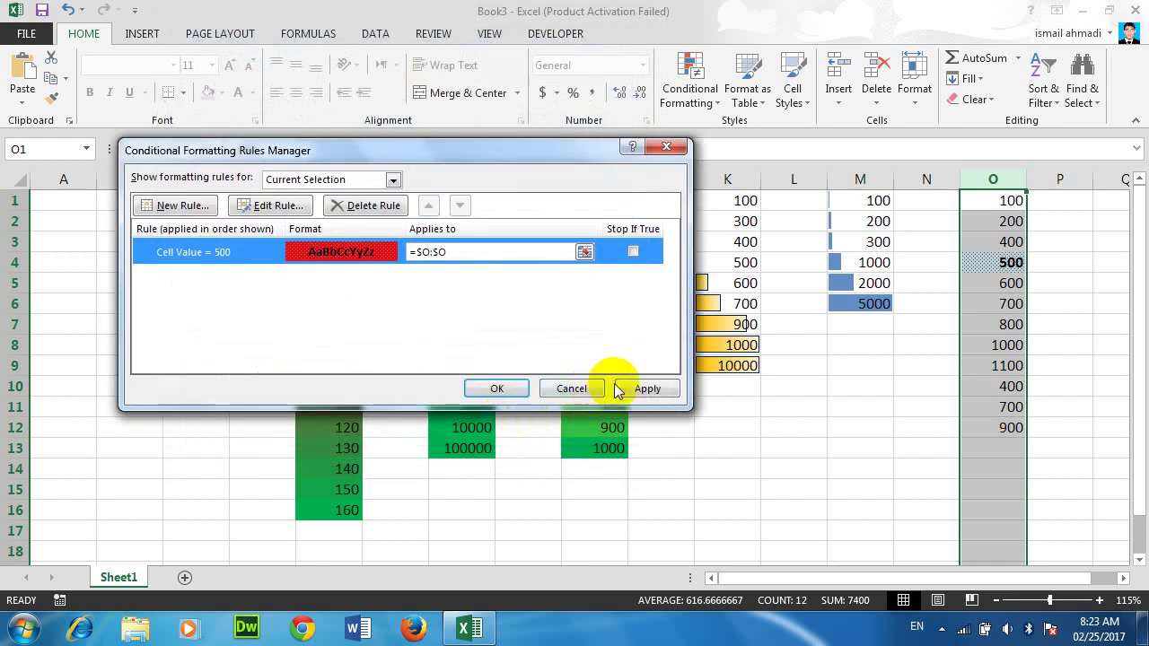
Change column O's red rule to Cell Value not equal to 500 and apply it
left_click(619, 387)
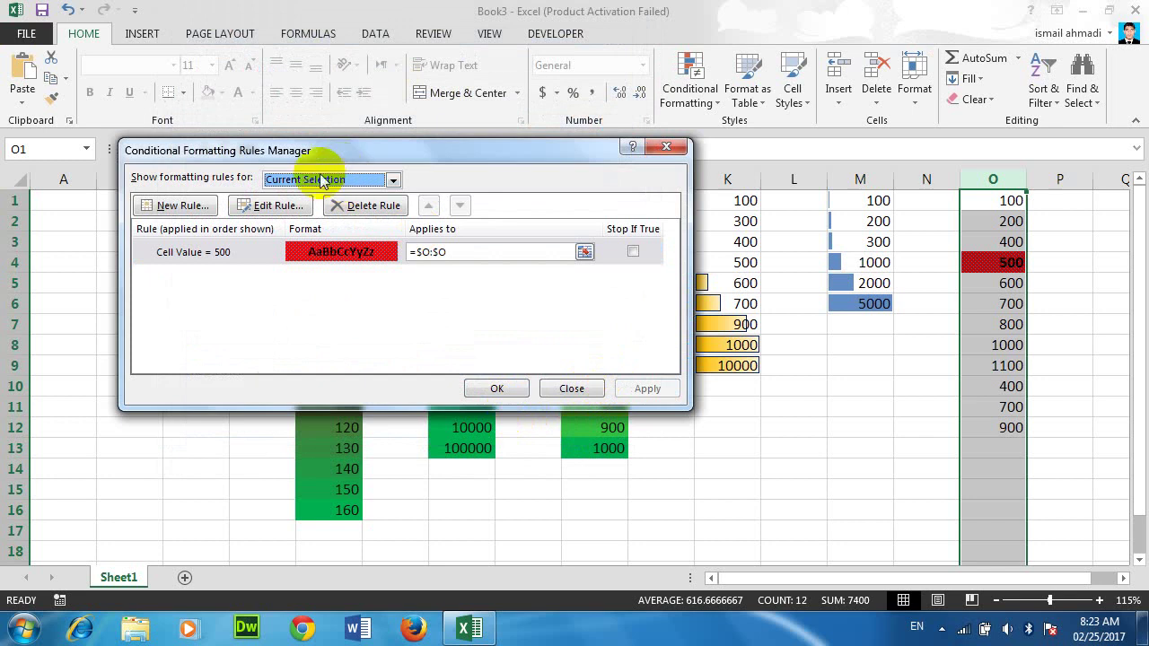
left_click(265, 205)
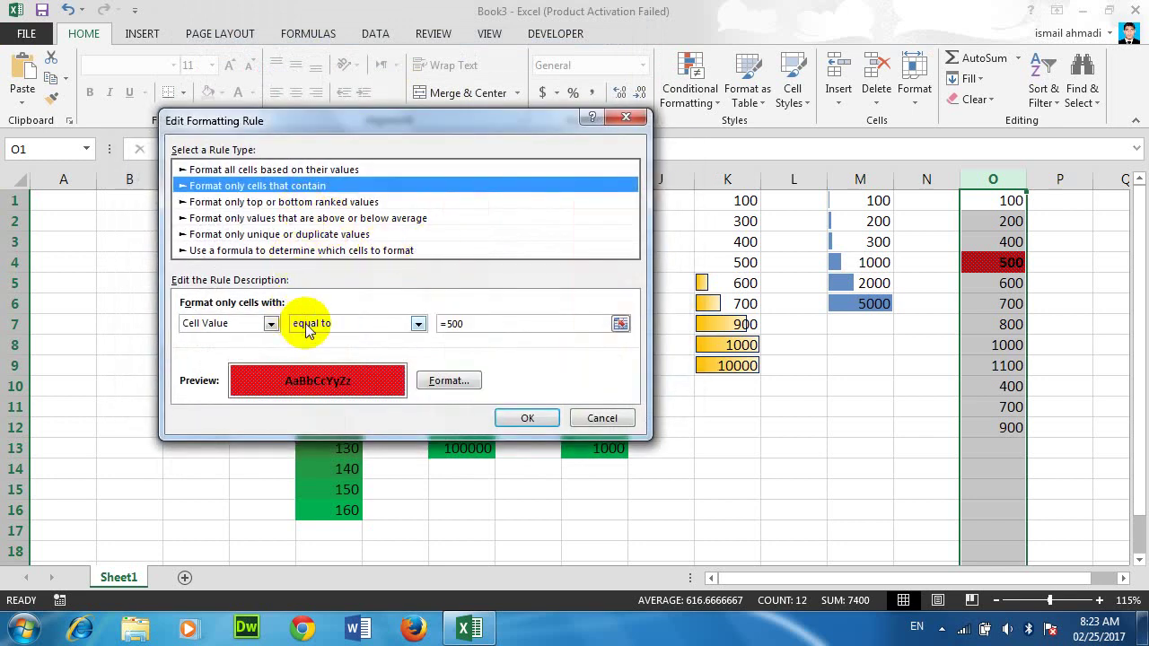
left_click(325, 323)
left_click(311, 376)
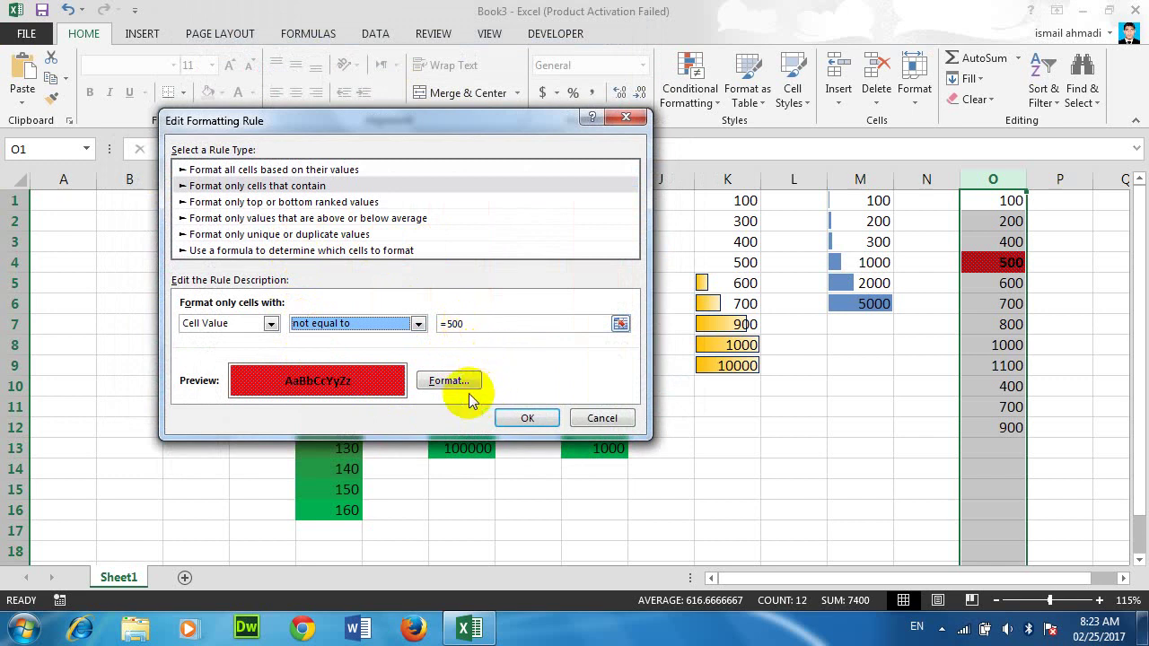
left_click(520, 415)
left_click(645, 388)
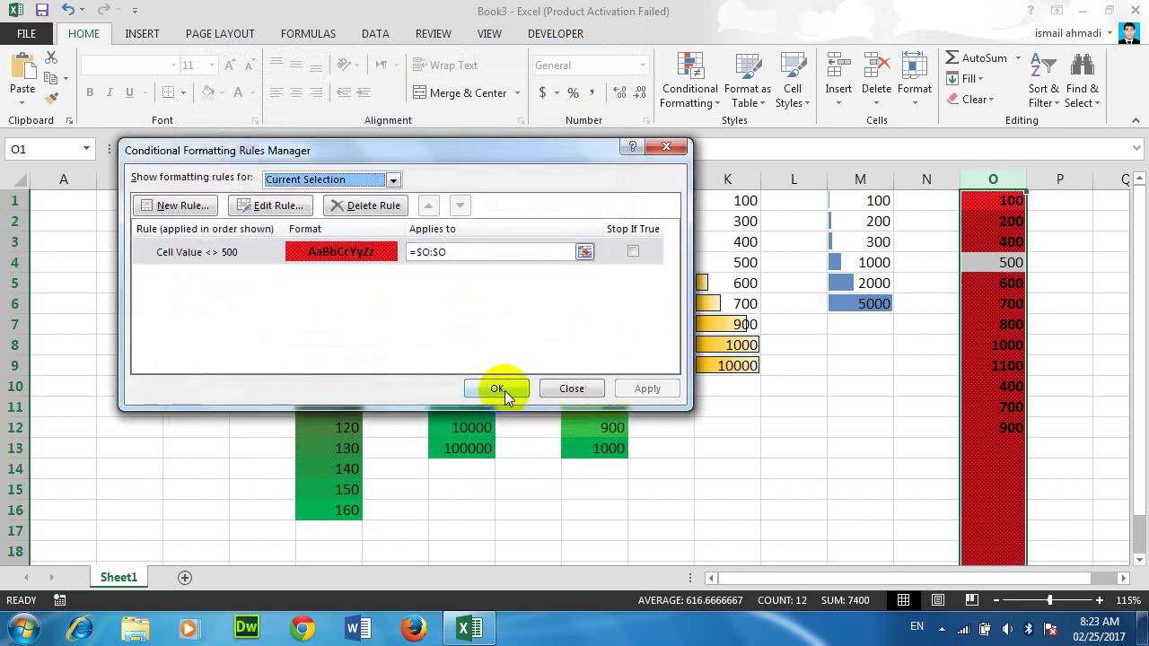
left_click(498, 389)
Enter 500 in cells O7 and O10
left_click(1014, 320)
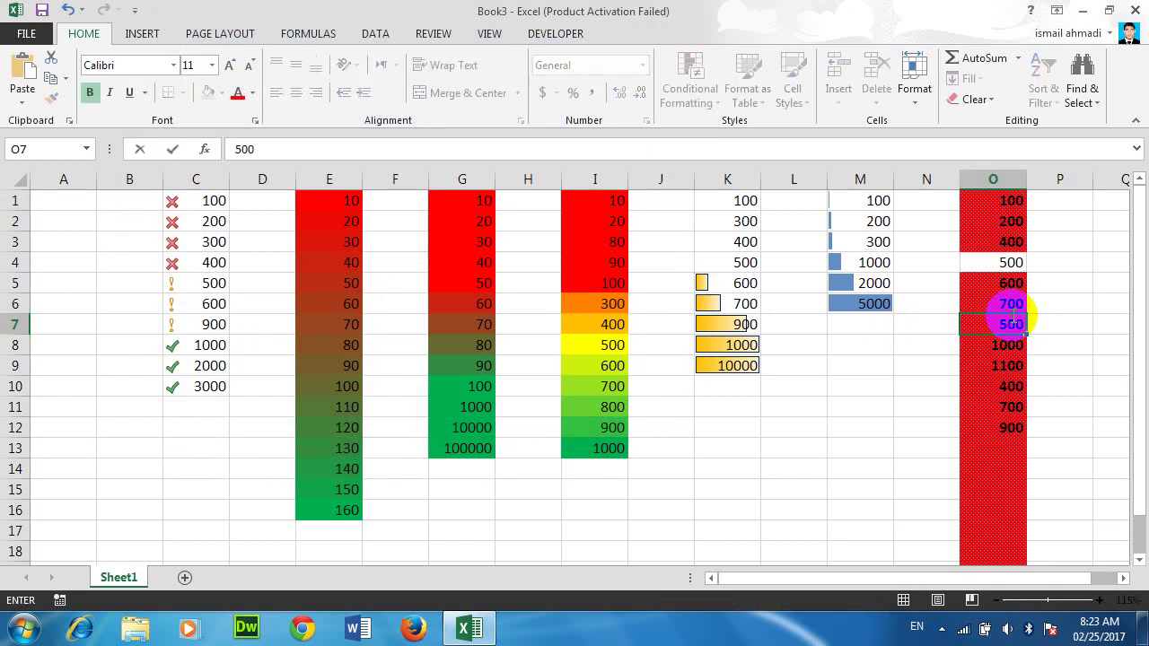
key("Return")
key("Return")
key("Return")
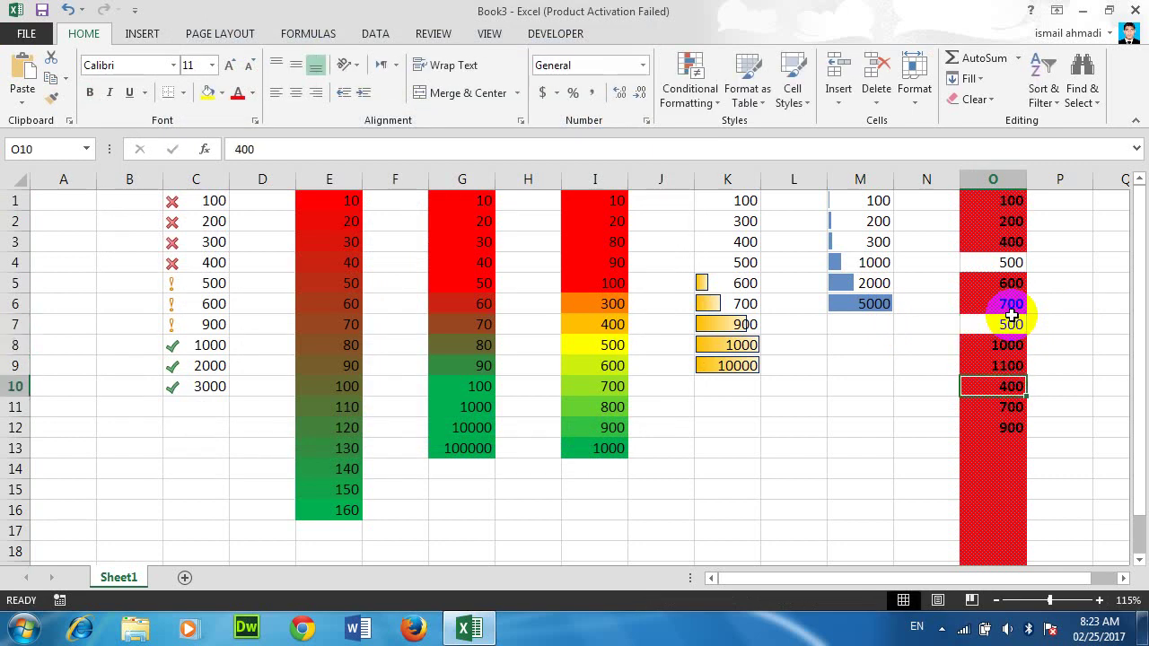
type("50")
key("Return")
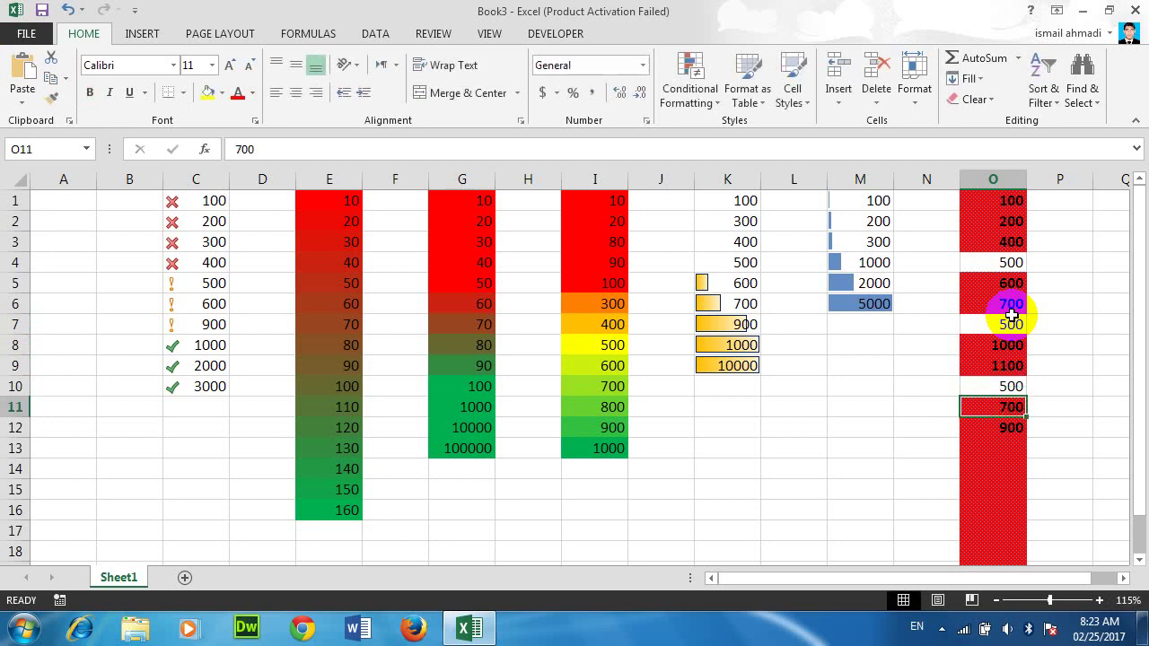
left_click(990, 180)
left_click(689, 99)
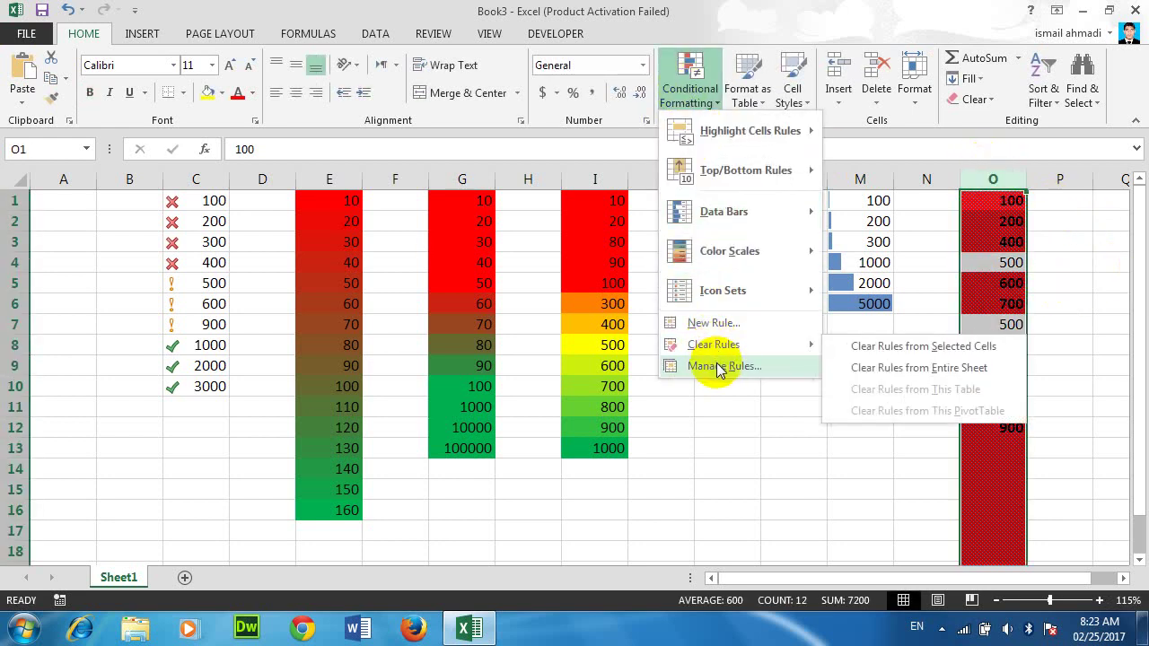
Change column O's rule to Cell Value greater than 500 and apply it
left_click(723, 365)
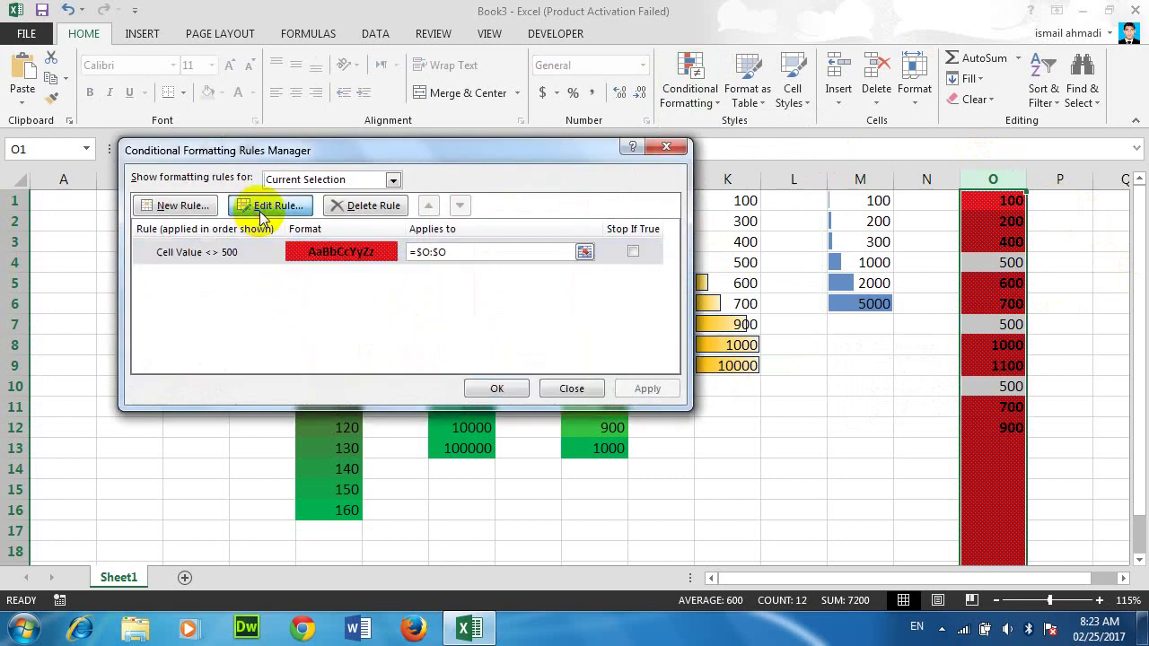
left_click(260, 208)
left_click(418, 323)
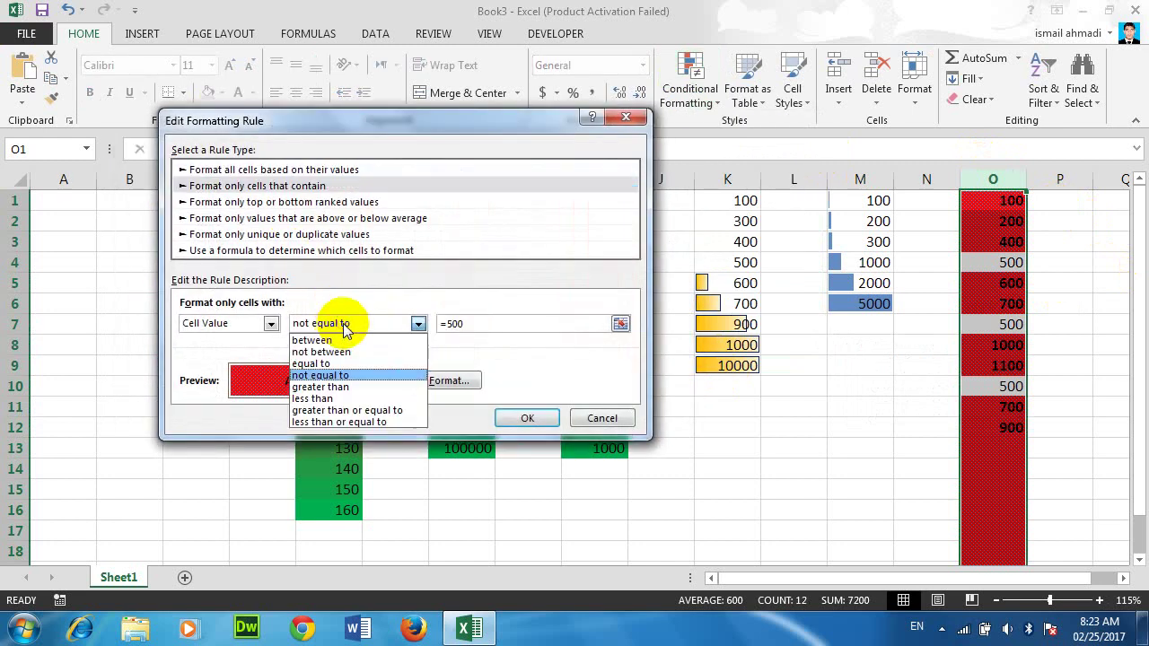
left_click(323, 387)
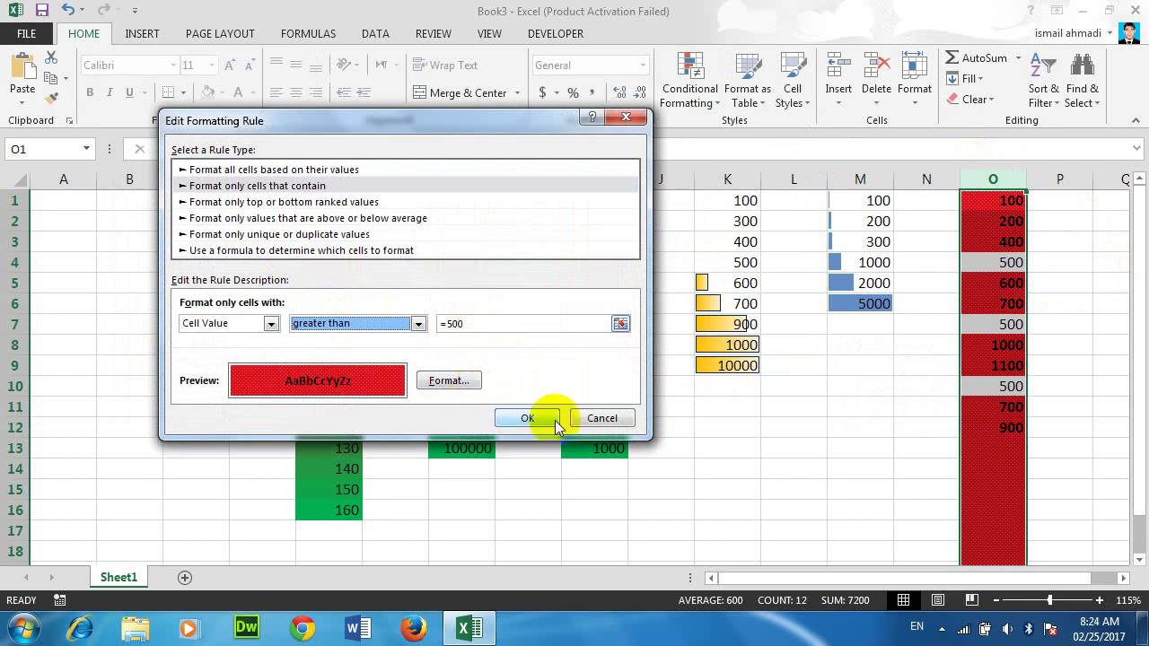
left_click(527, 418)
left_click(644, 388)
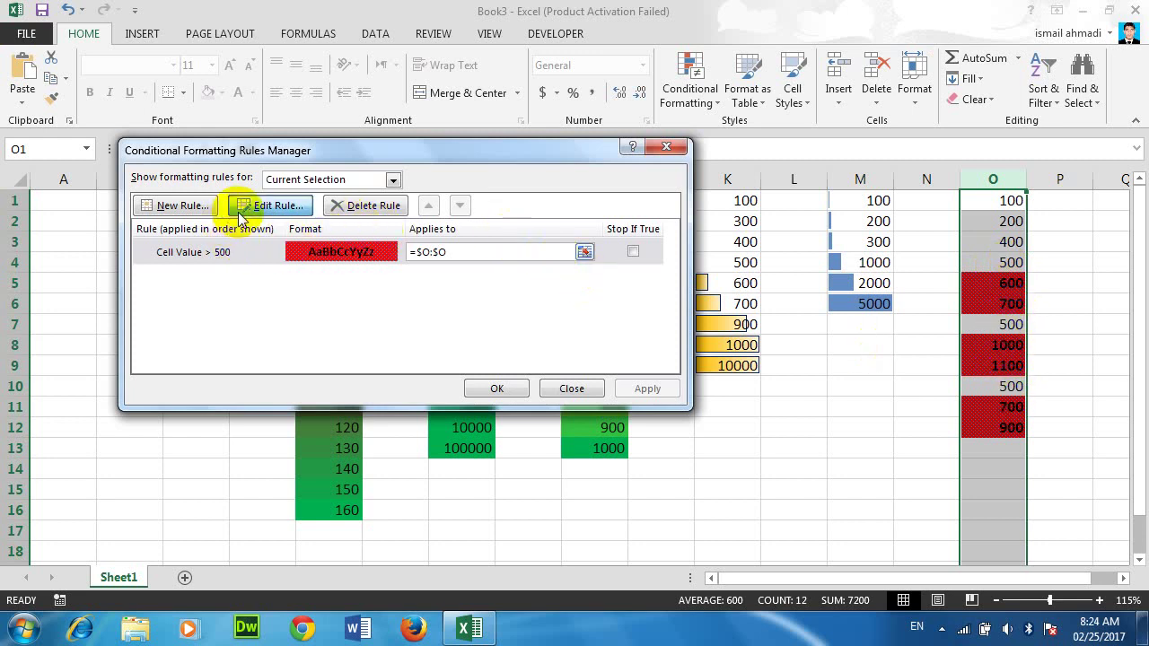
Switch the rule to greater than or equal to 500 and apply it
left_click(260, 205)
left_click(308, 323)
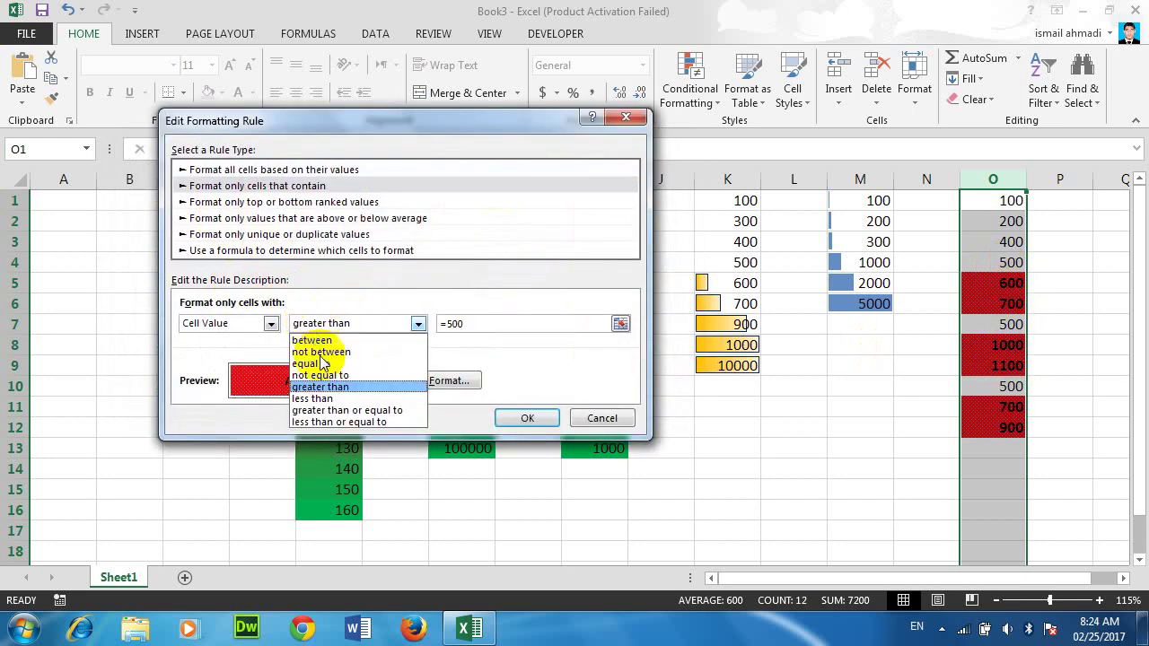
left_click(362, 411)
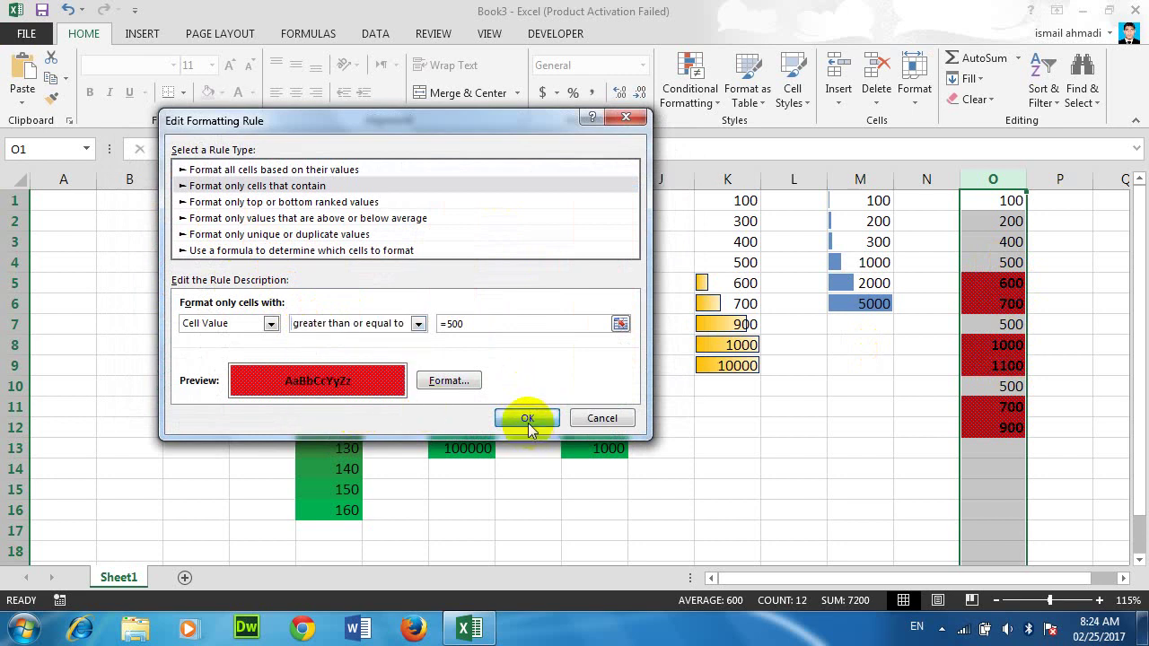
left_click(527, 418)
key("Return")
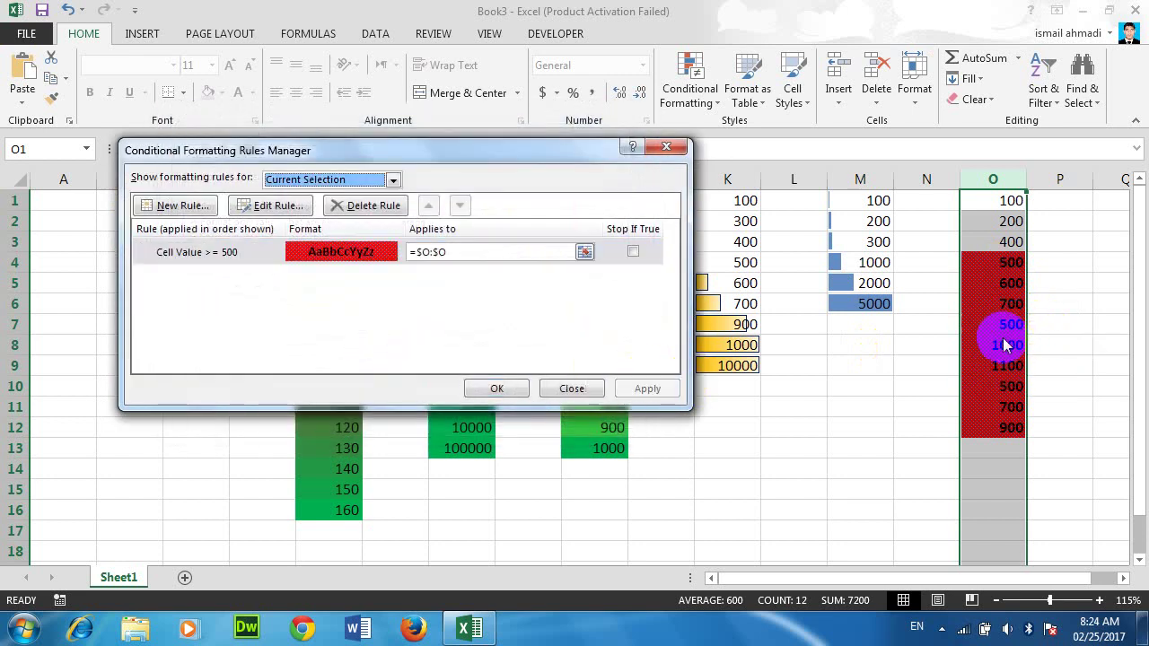
Switch the rule to less than 500 and apply it
left_click(269, 252)
left_click(269, 205)
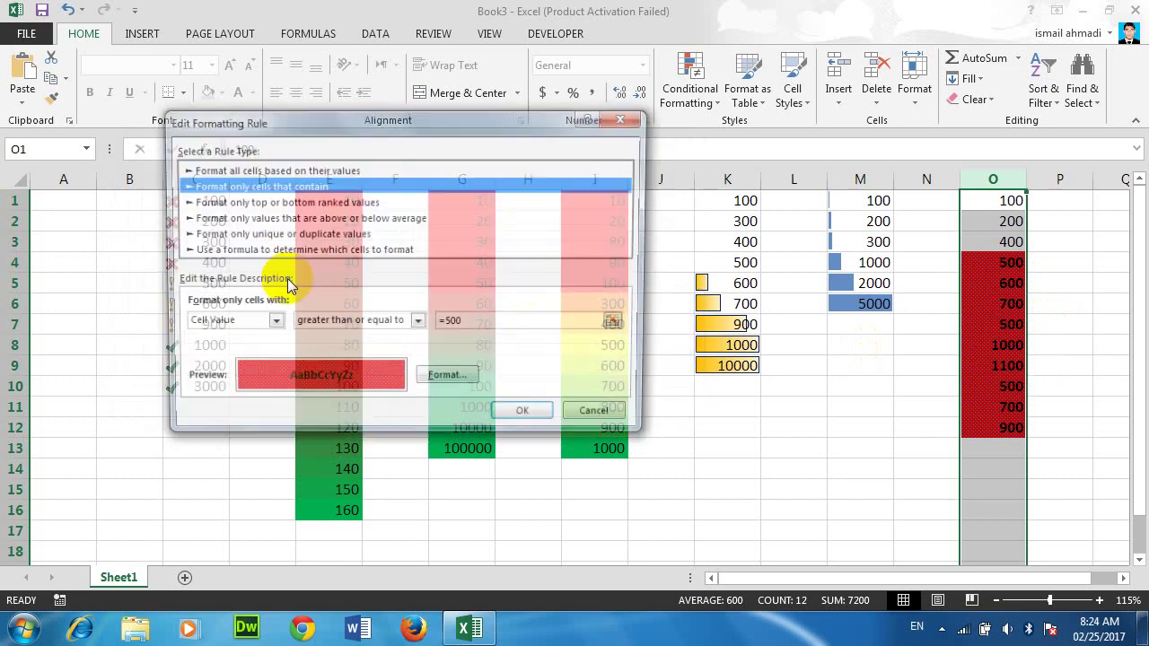
left_click(328, 323)
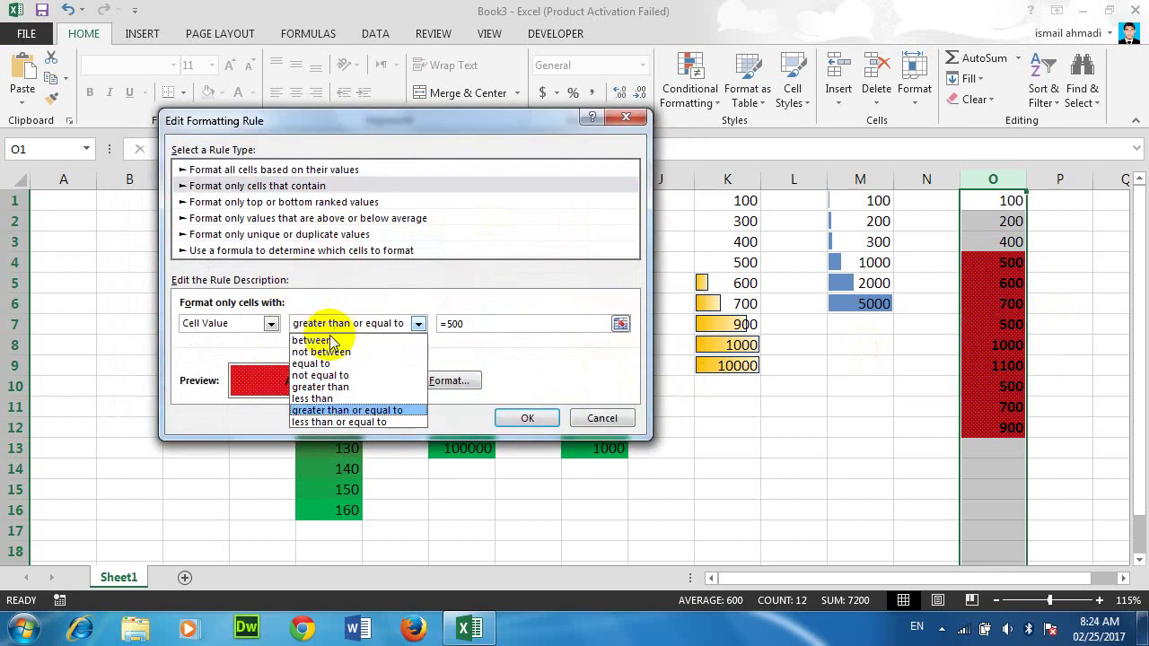
left_click(314, 399)
left_click(535, 418)
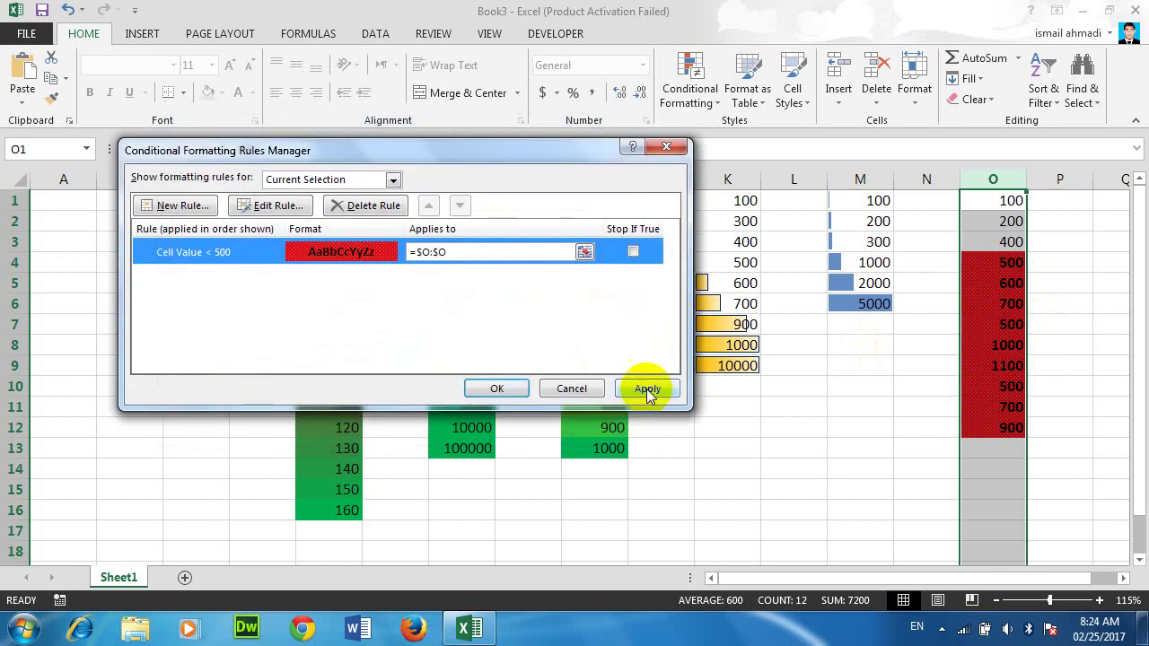
left_click(646, 388)
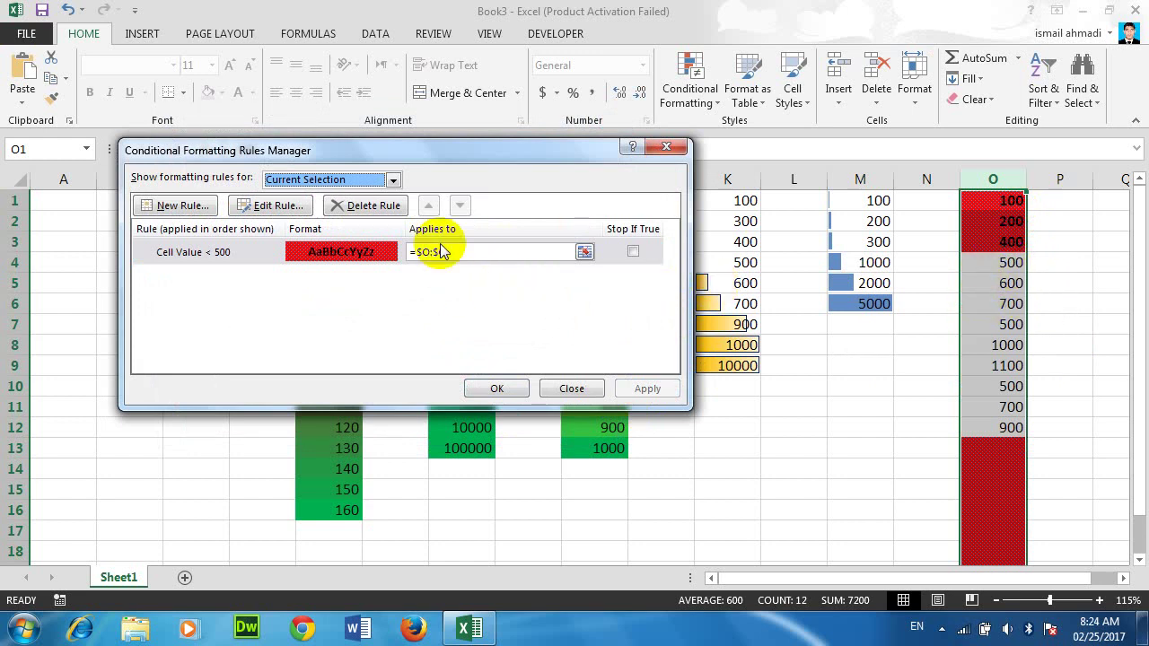
Switch the rule to less than or equal to 500 and apply it
left_click(220, 251)
left_click(262, 205)
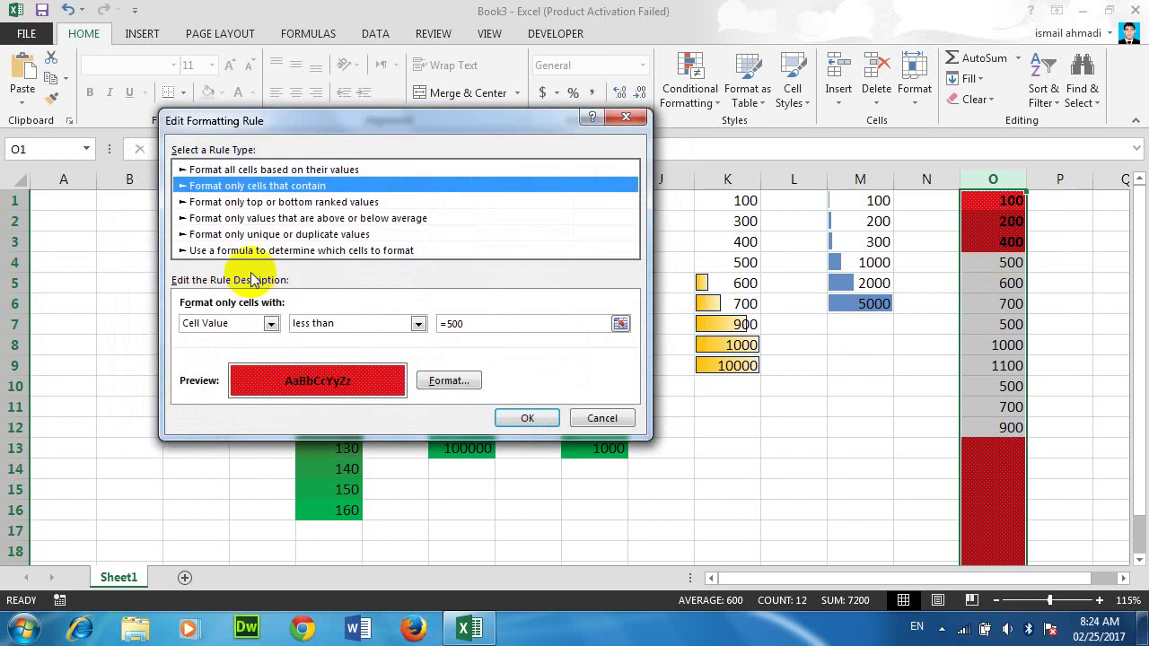
left_click(305, 323)
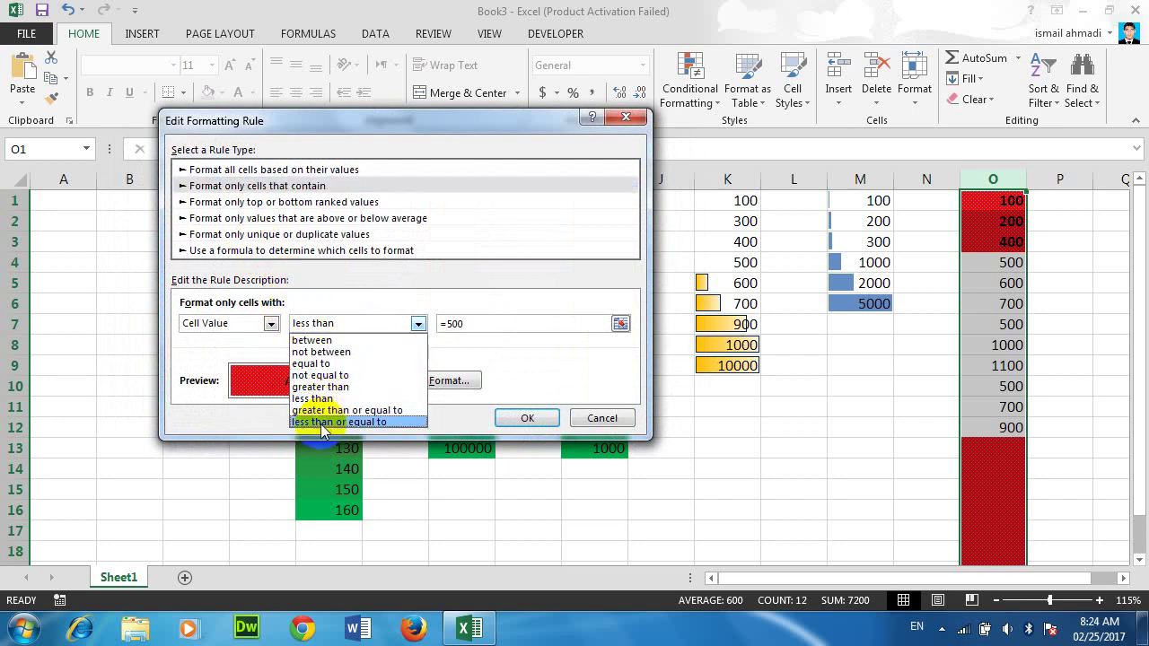
left_click(365, 427)
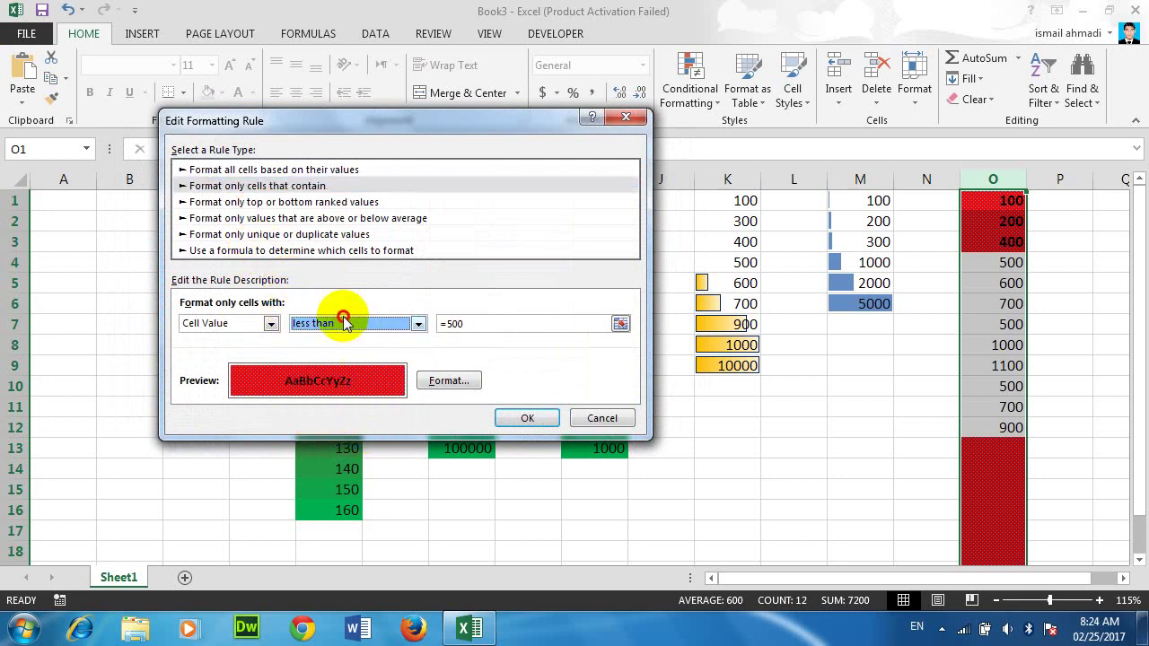
left_click(359, 325)
left_click(339, 422)
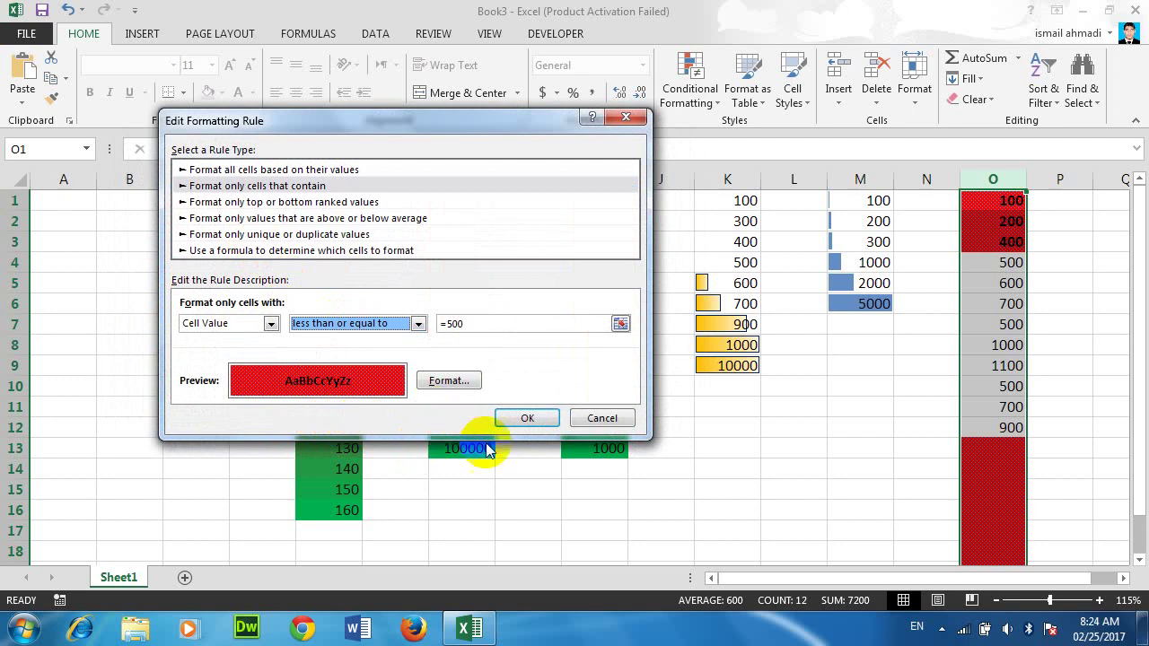
left_click(526, 417)
left_click(643, 392)
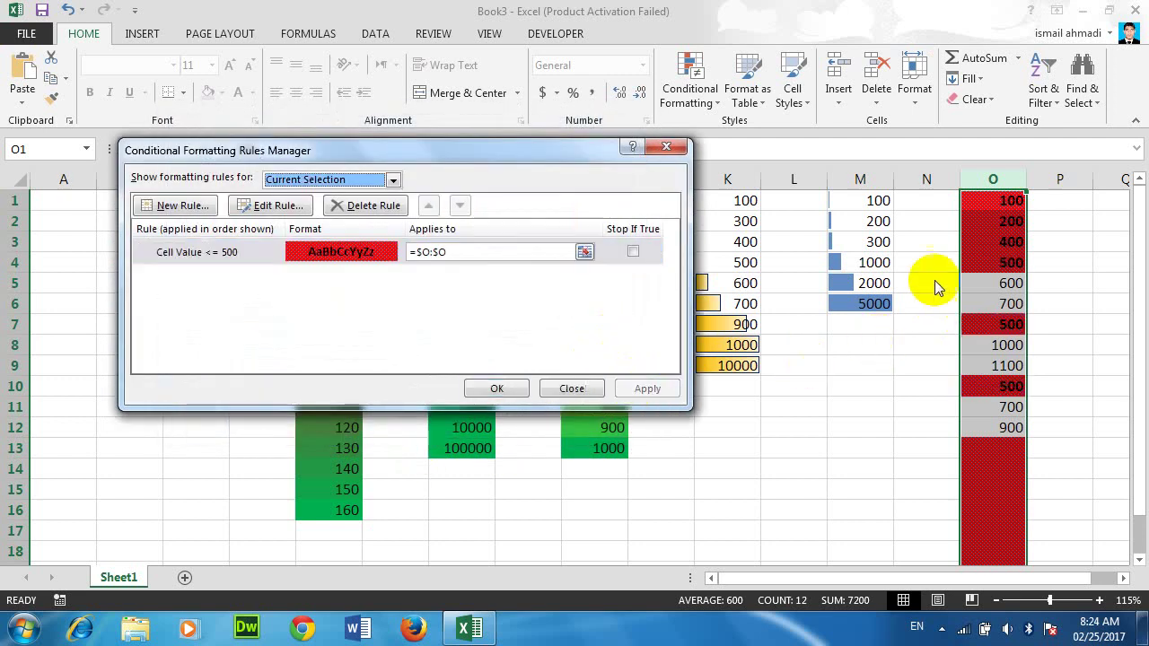
Change the column O rule to Specific Text containing 'teacher', apply it and close the manager
left_click(266, 208)
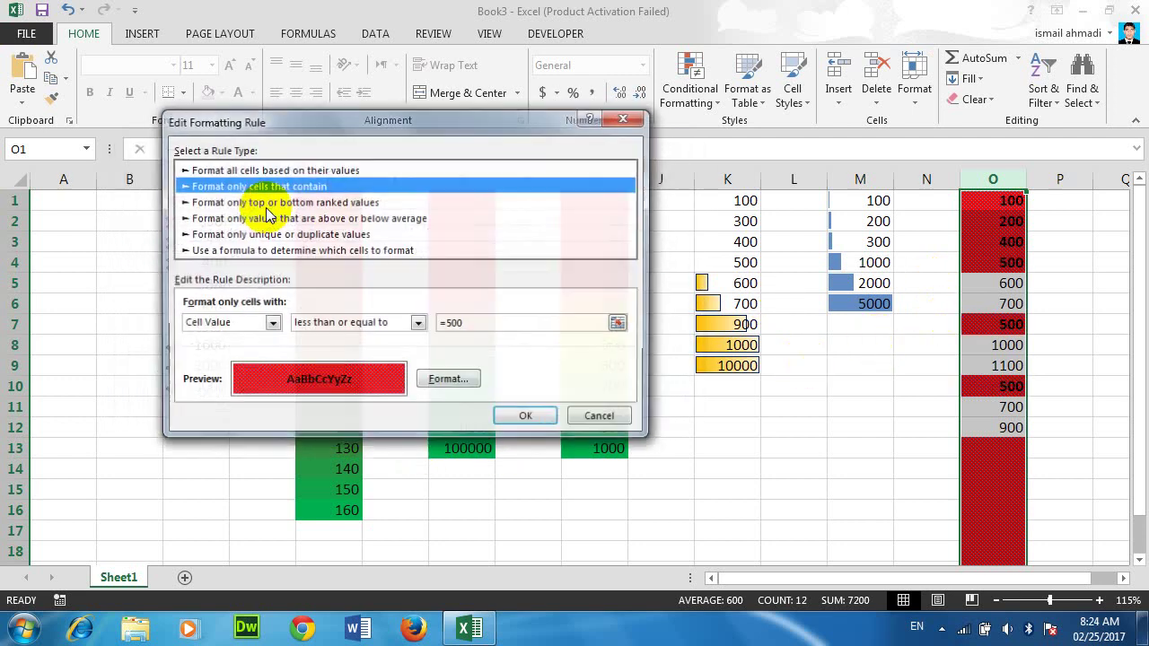
left_click(210, 331)
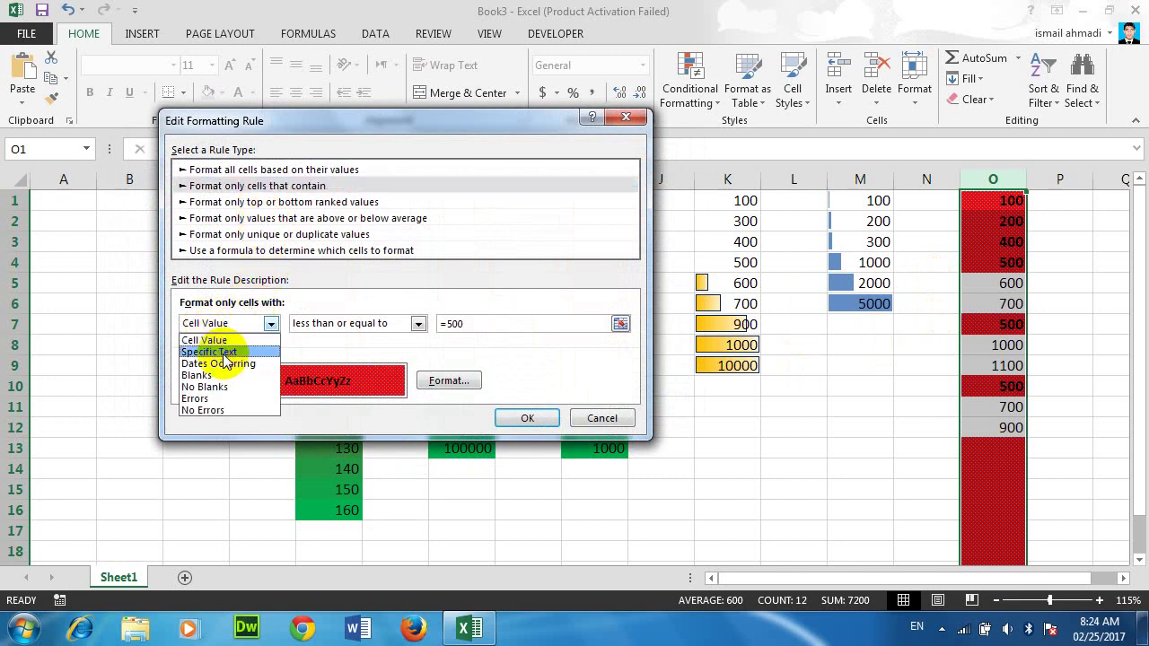
left_click(224, 353)
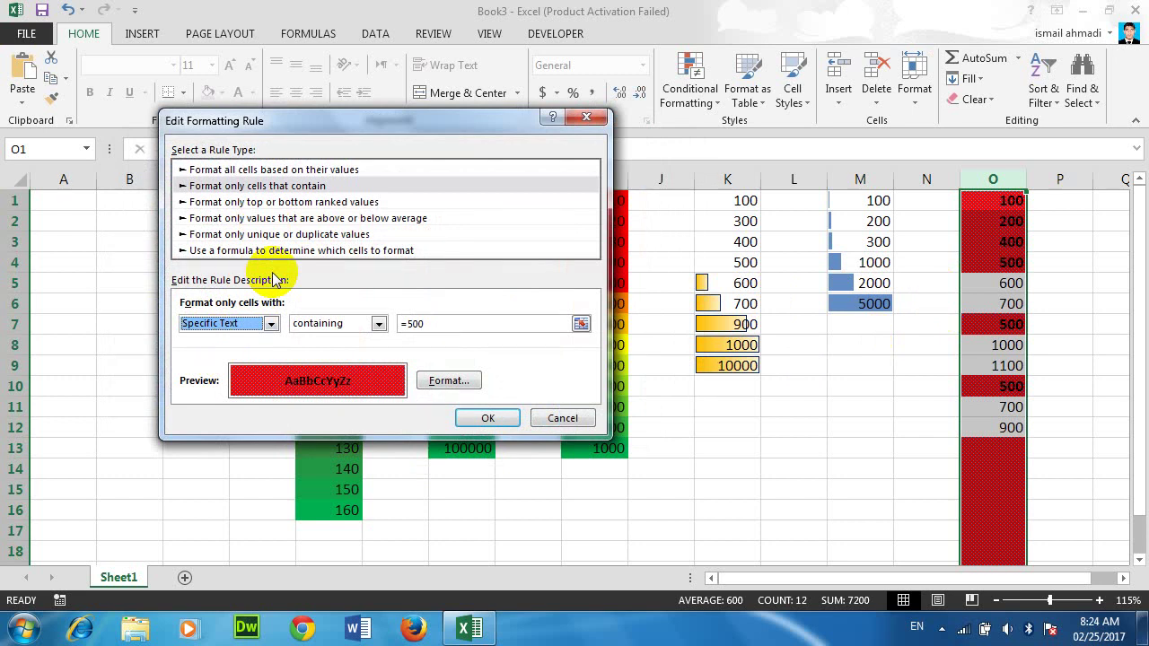
left_click(378, 325)
left_click(377, 326)
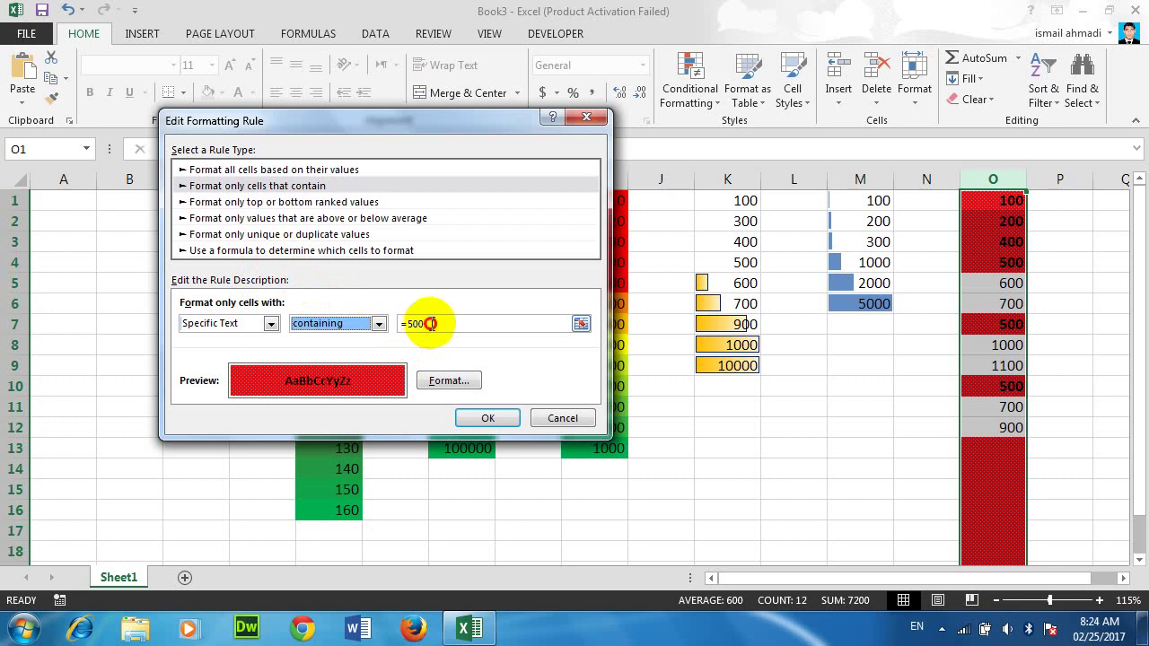
key("Tab")
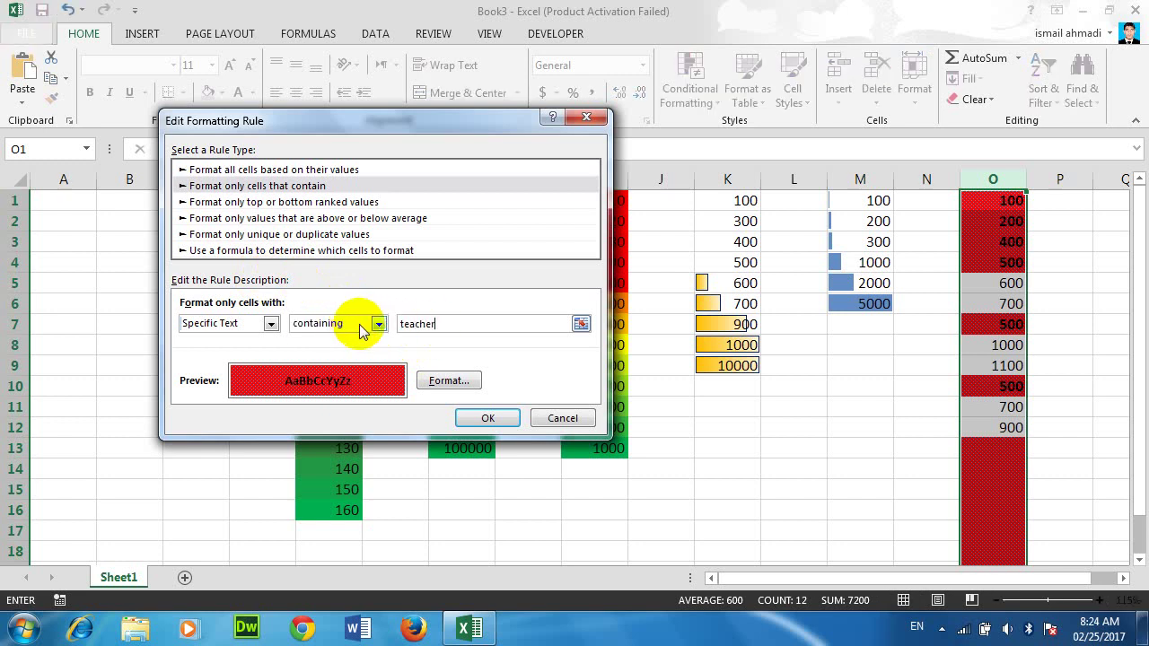
left_click(488, 417)
left_click(639, 388)
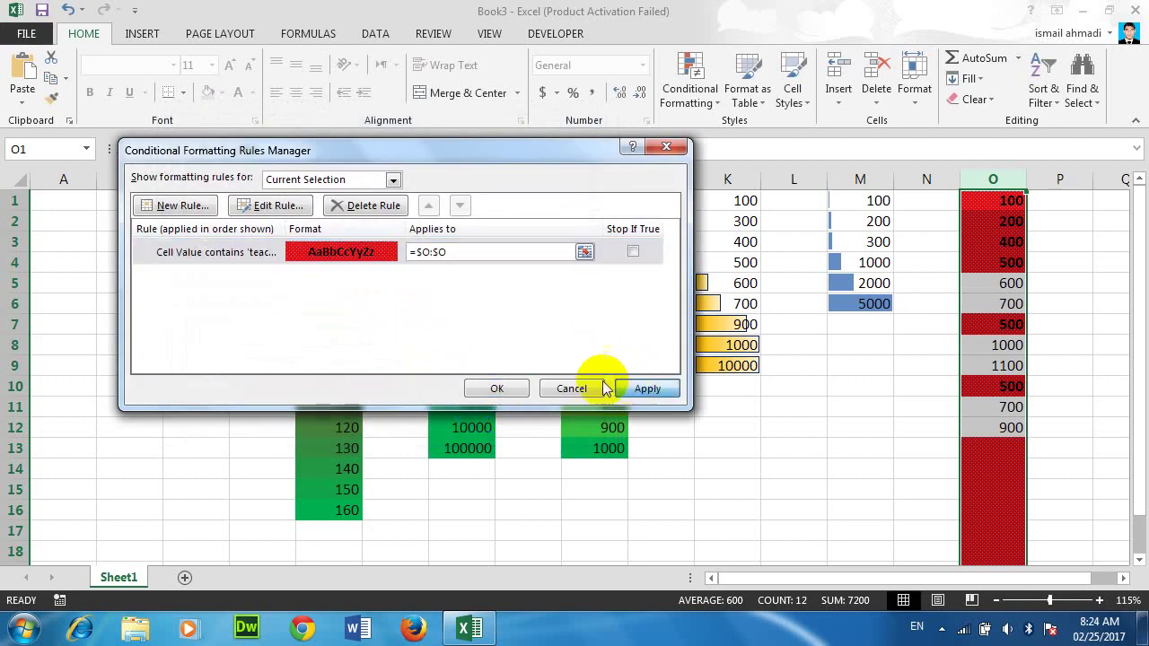
left_click(503, 387)
Enter teacher in O6, admin in O9, doctor in O10 and teacher in O11
left_click(989, 300)
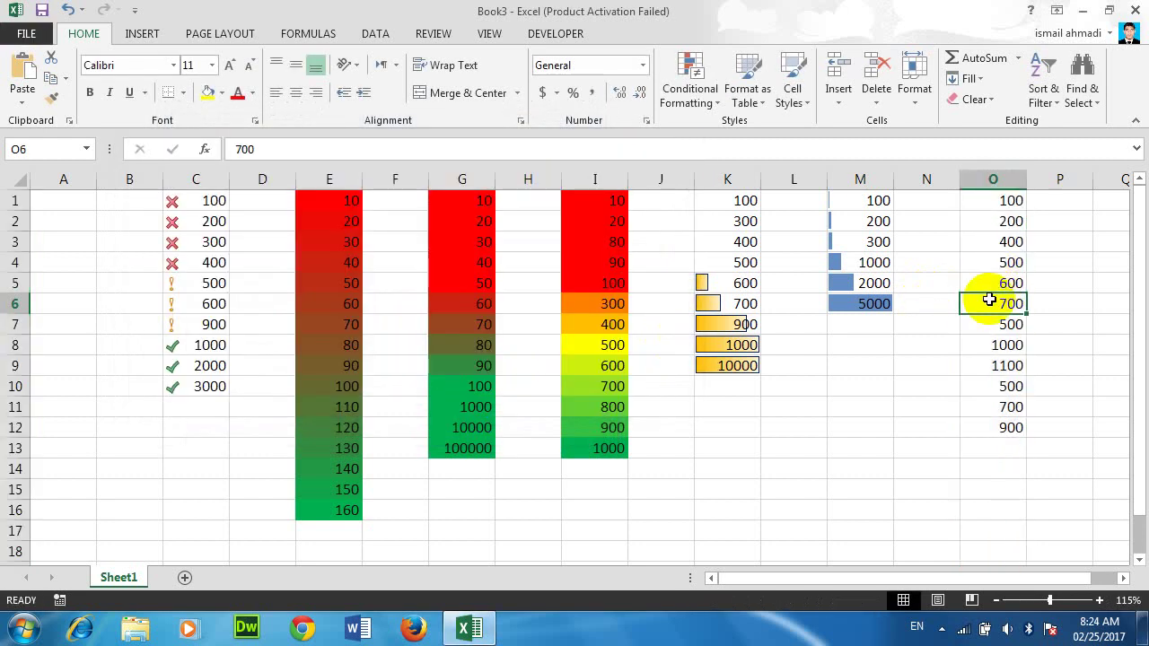
type("teacher")
key("Return")
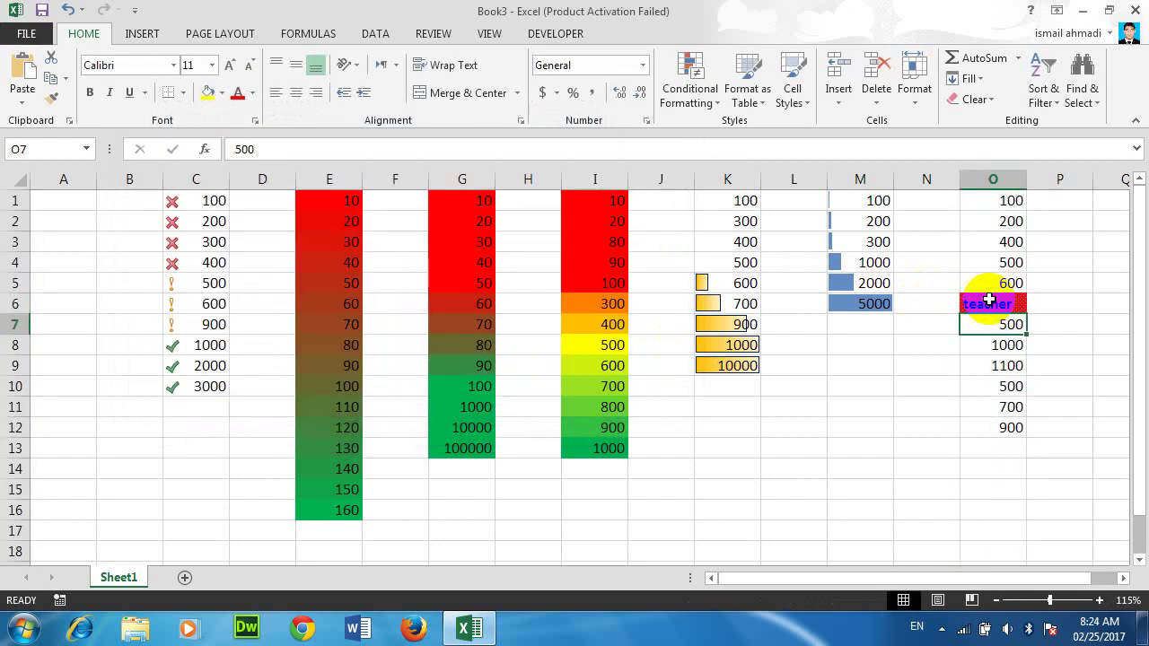
key("Return")
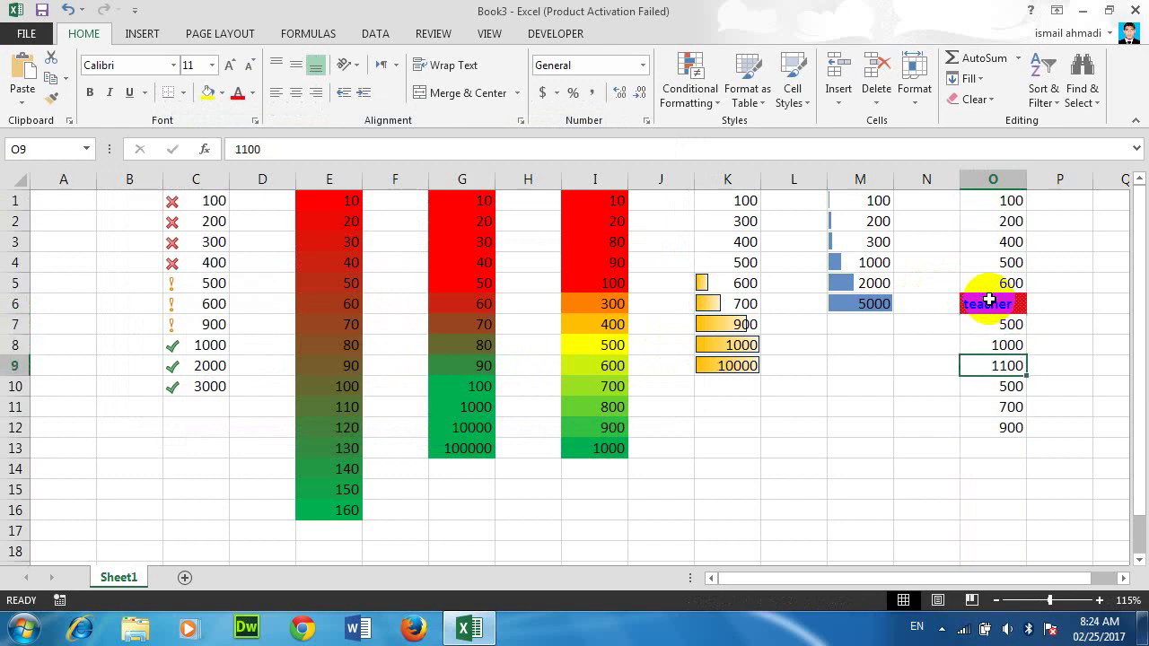
type("admin")
key("Return")
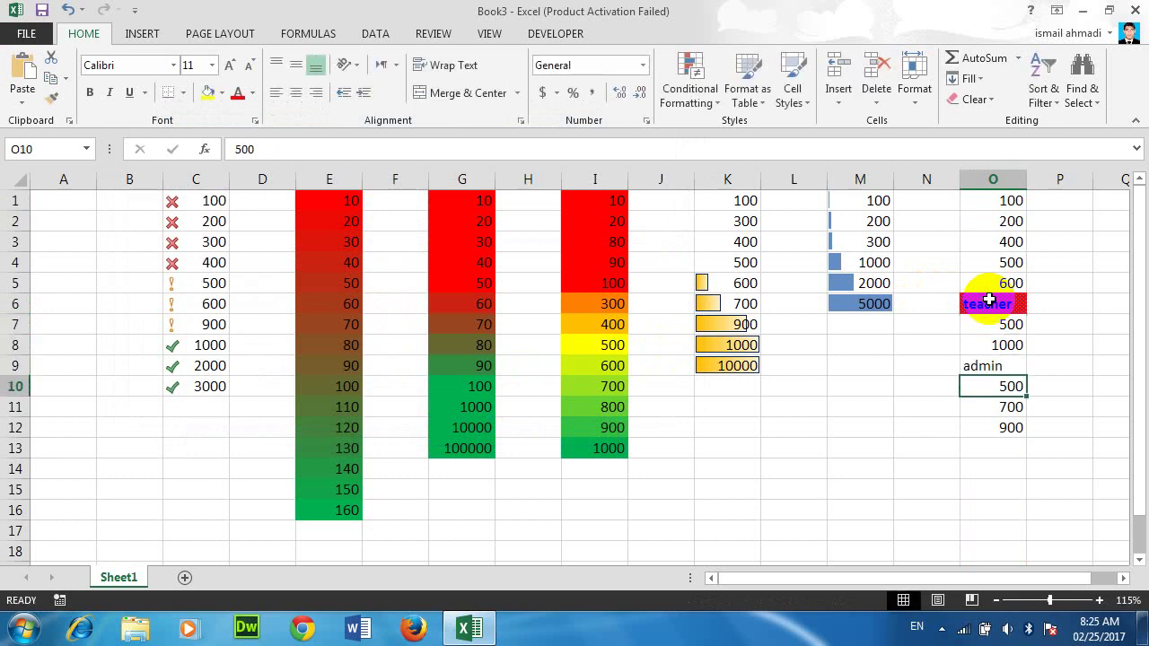
type("doctor")
key("Return")
type("teacher")
key("Return")
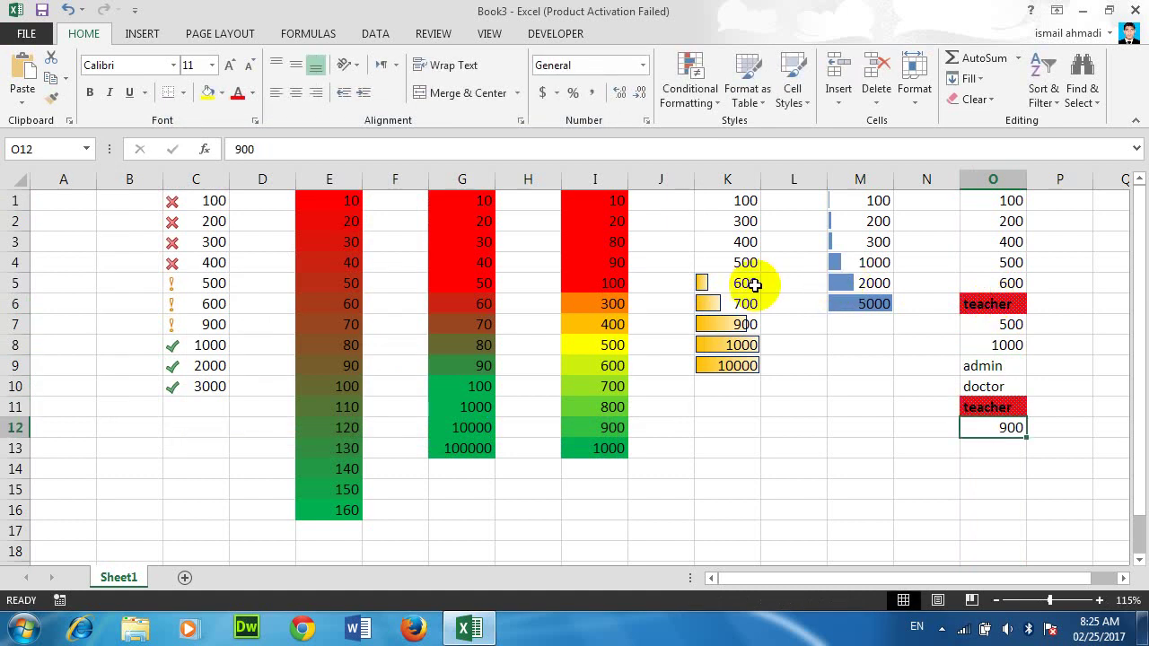
Fill cells O1 through O5 with teacher, doctor and engineer entries
left_click(973, 210)
type("teacher")
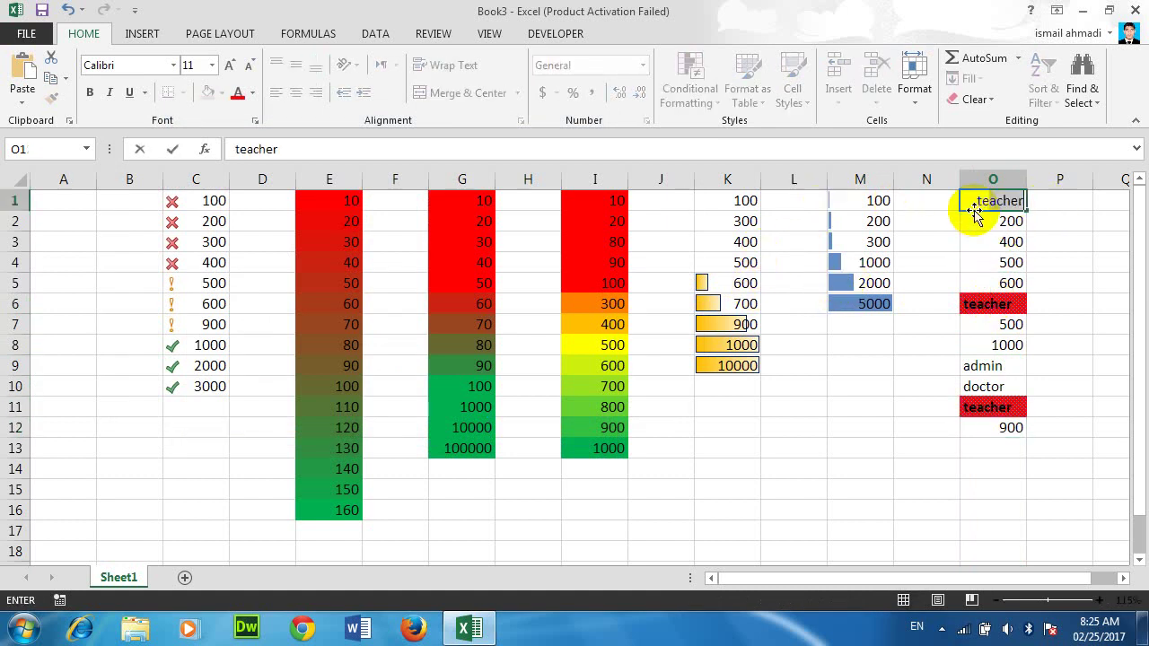
key("Return")
key("Return")
type("doctor")
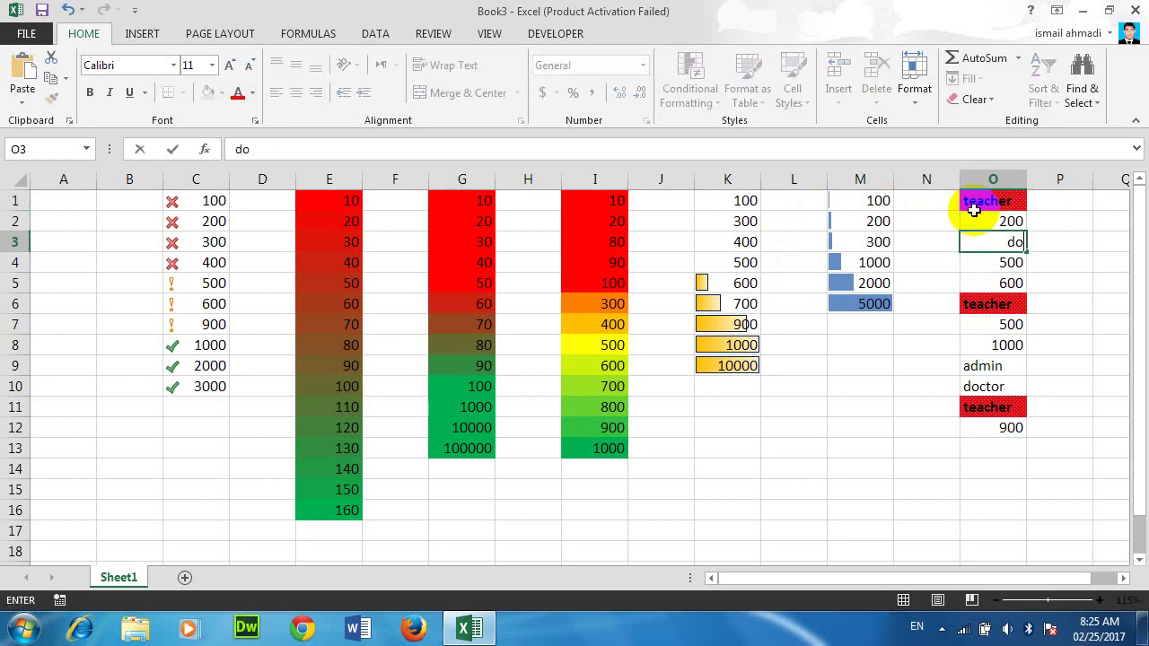
key("Return")
type("engineer")
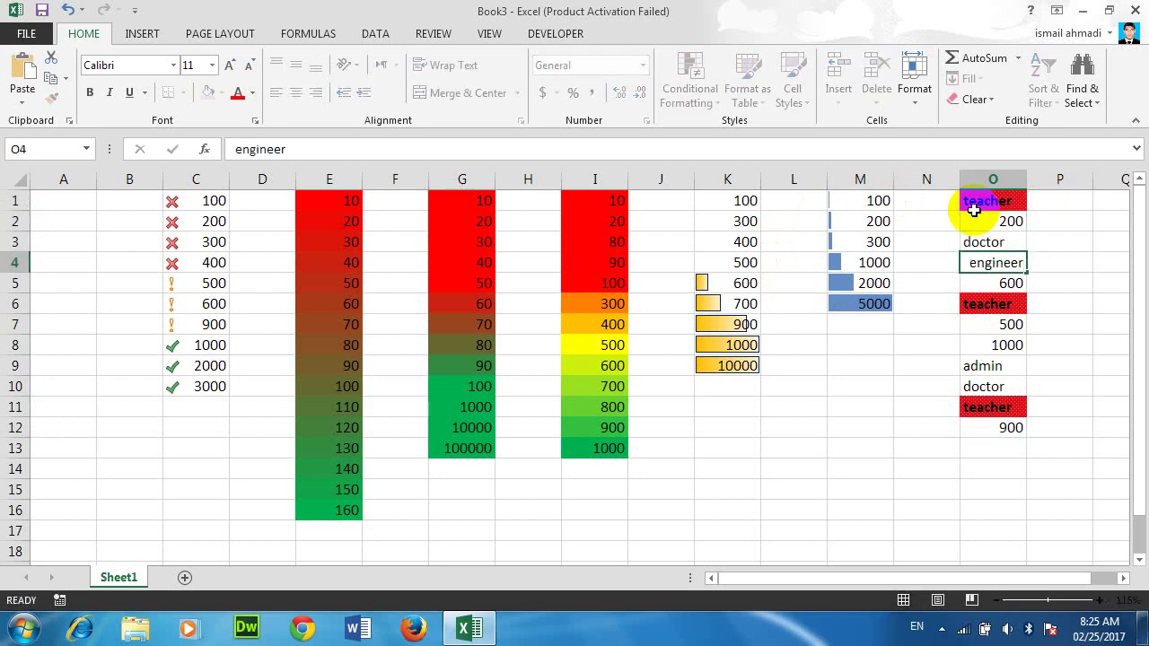
key("Return")
type("d")
key("Return")
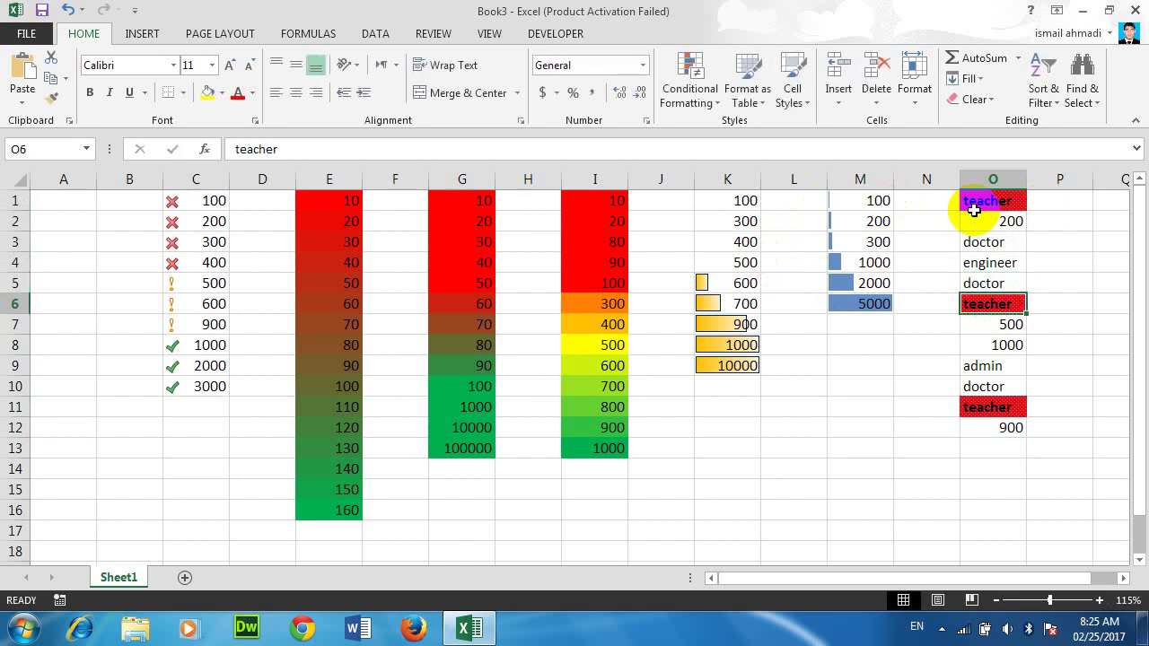
left_click(983, 228)
type("teacher")
key("Return")
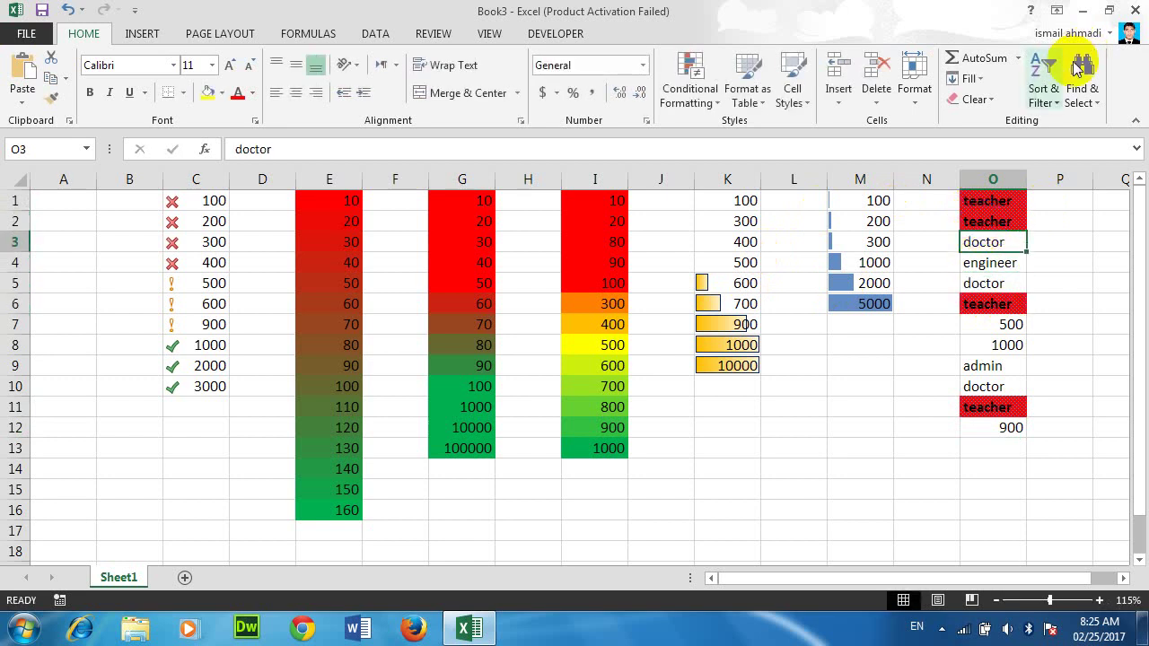
left_click(988, 175)
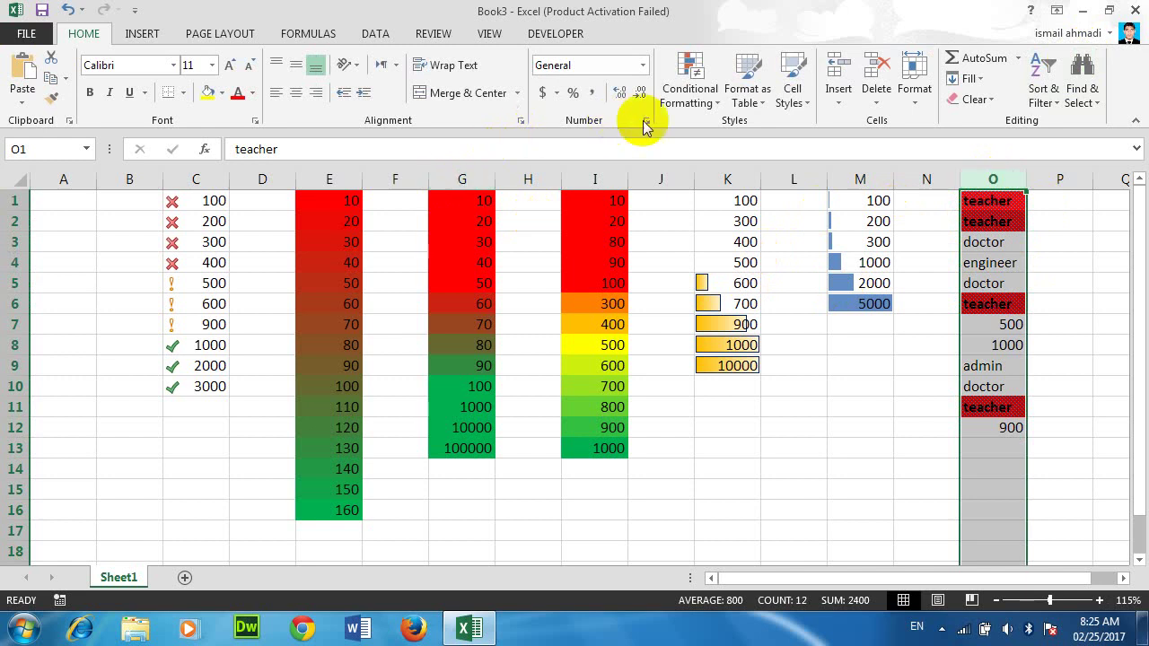
Change the column O text rule from containing to not containing 'teacher' and apply it
left_click(689, 90)
left_click(718, 365)
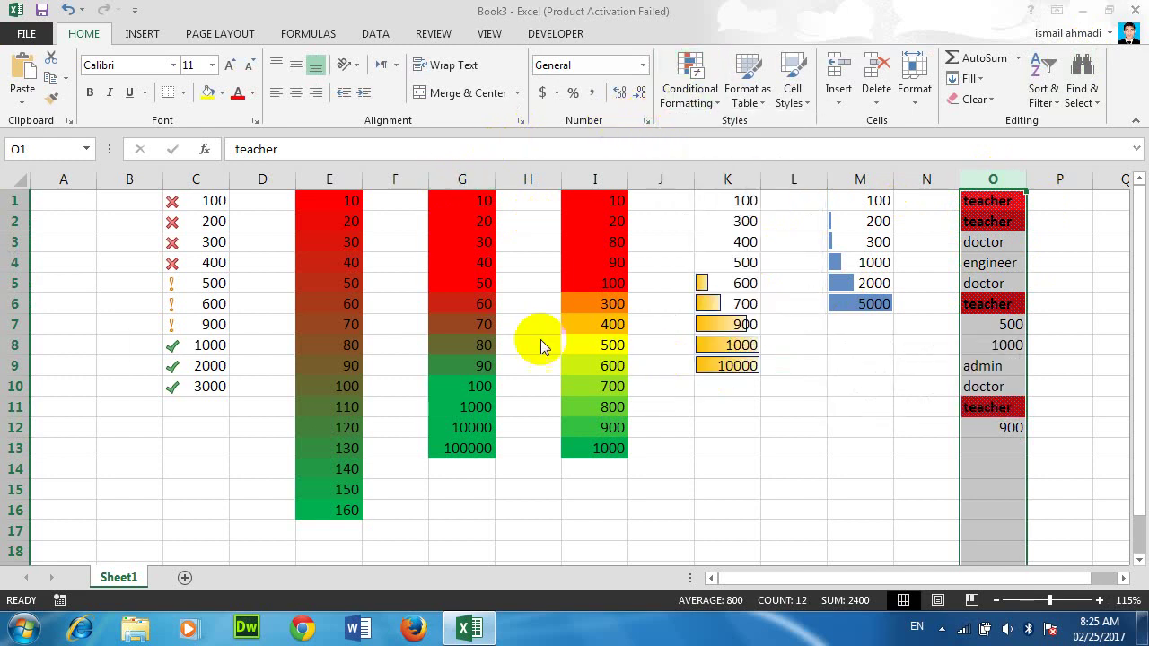
left_click(215, 261)
left_click(269, 205)
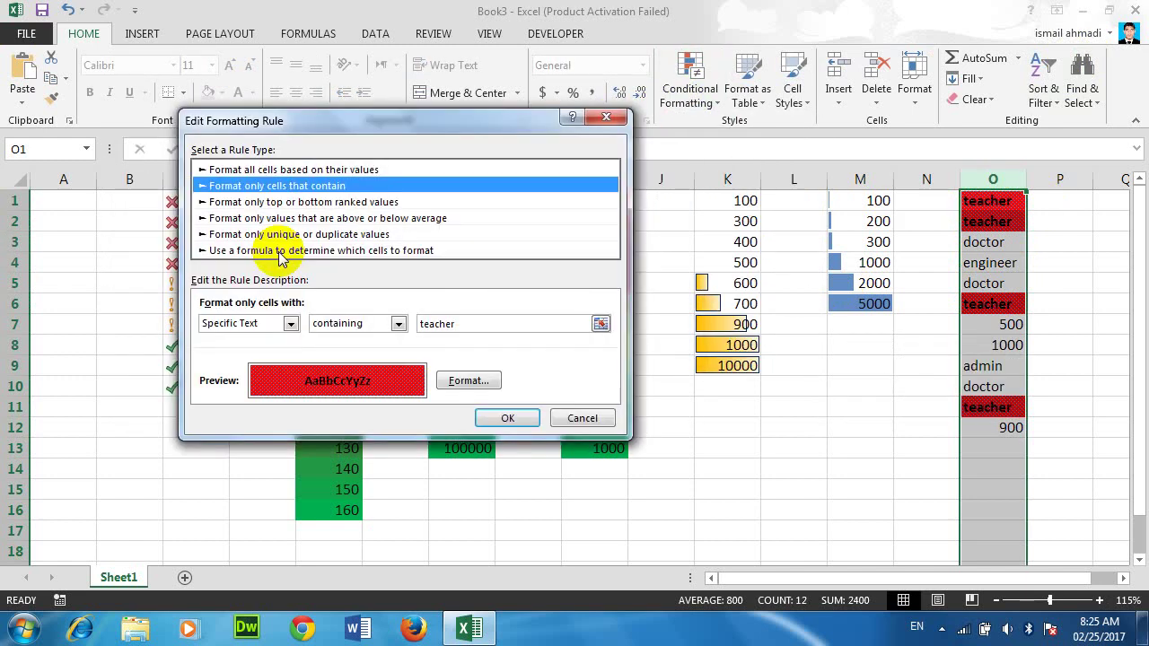
left_click(265, 323)
left_click(340, 328)
left_click(339, 327)
left_click(340, 351)
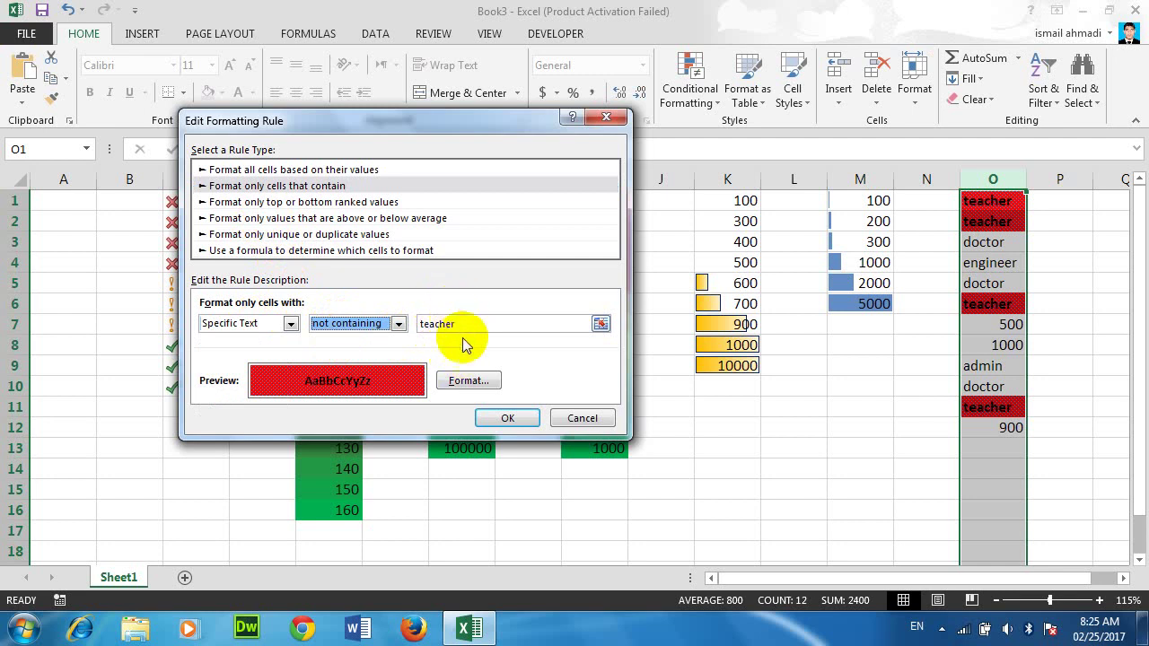
left_click(504, 418)
left_click(644, 388)
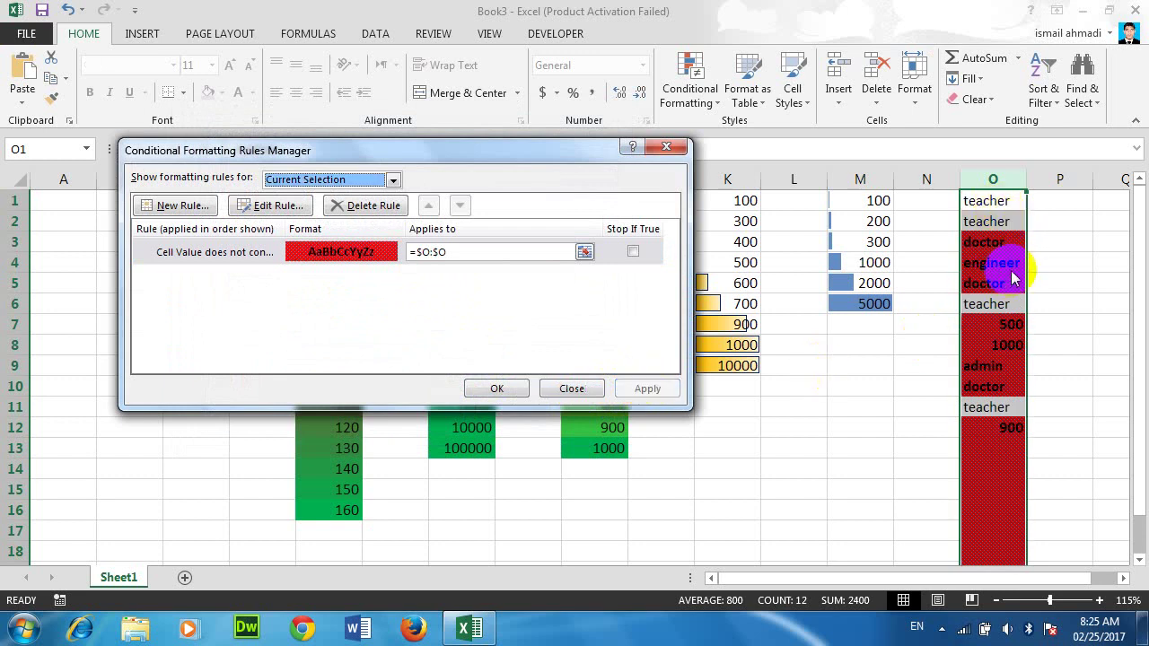
Change the column O rule to text beginning with 'D' and apply it
left_click(234, 253)
left_click(274, 208)
left_click(349, 325)
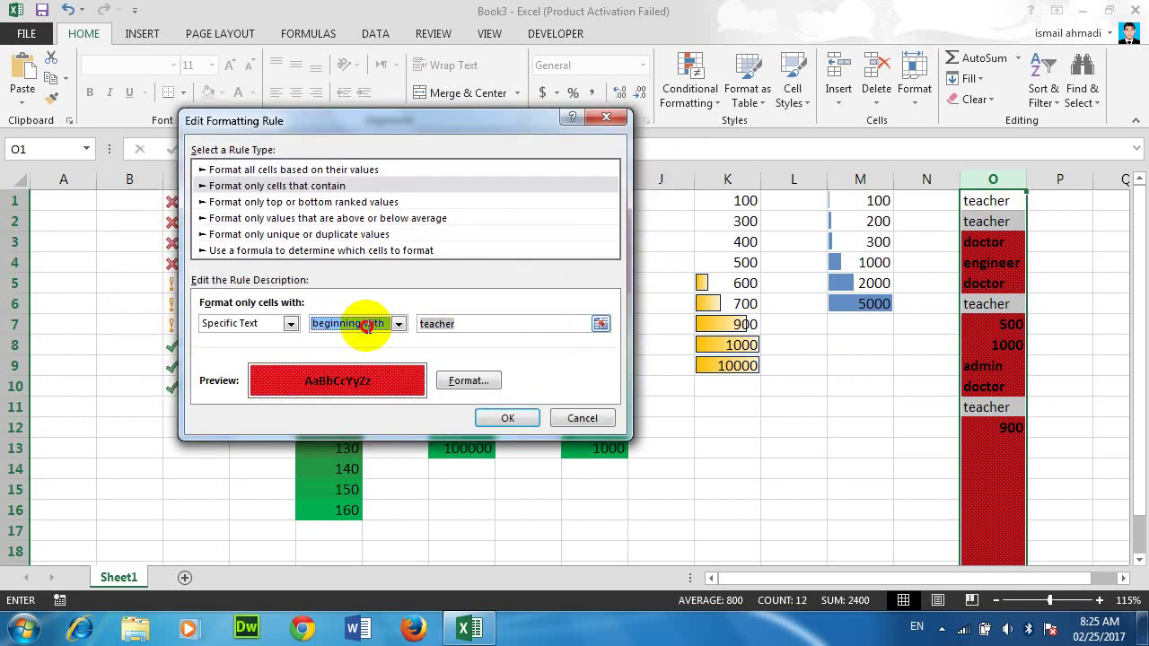
key("Tab")
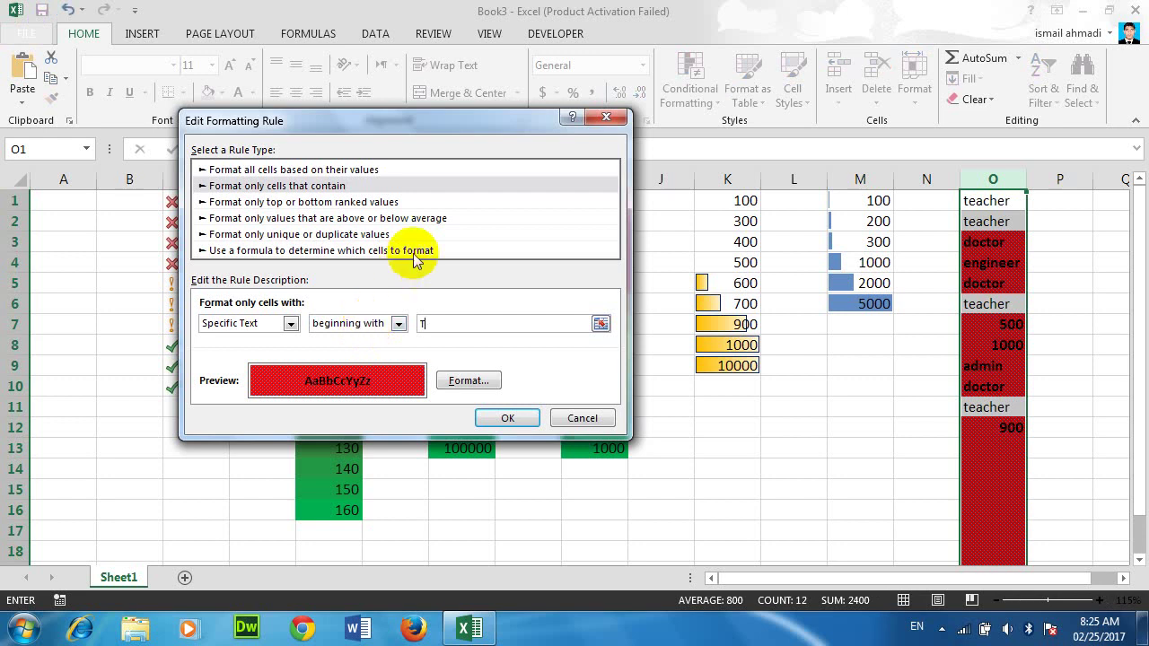
type("D")
left_click(505, 416)
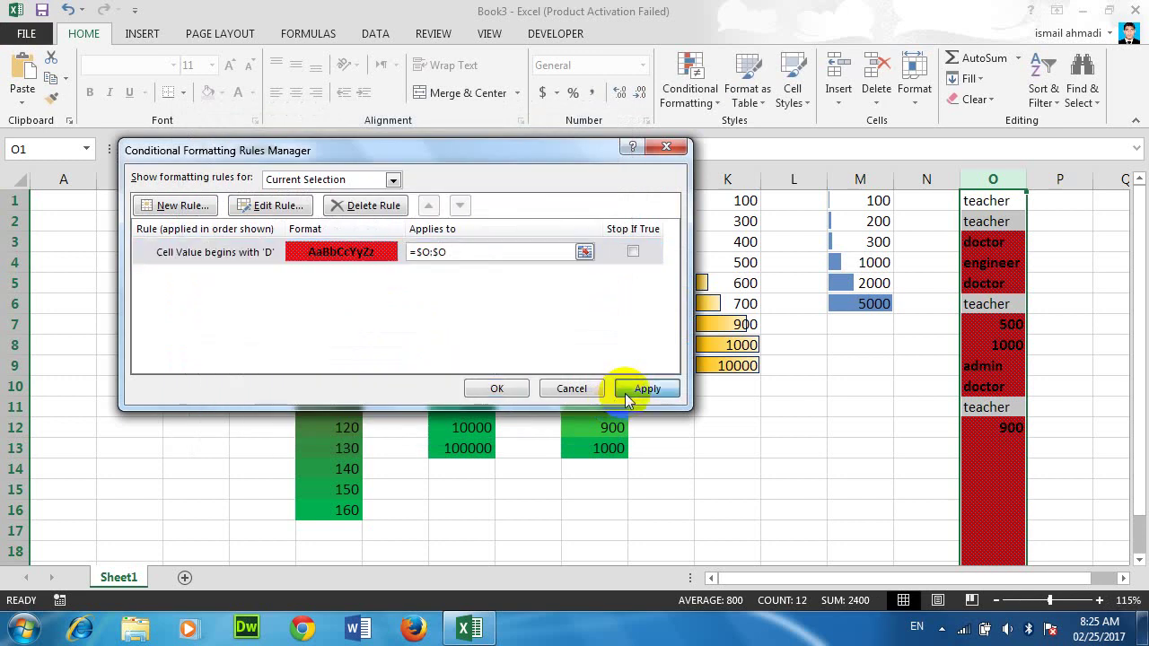
left_click(625, 396)
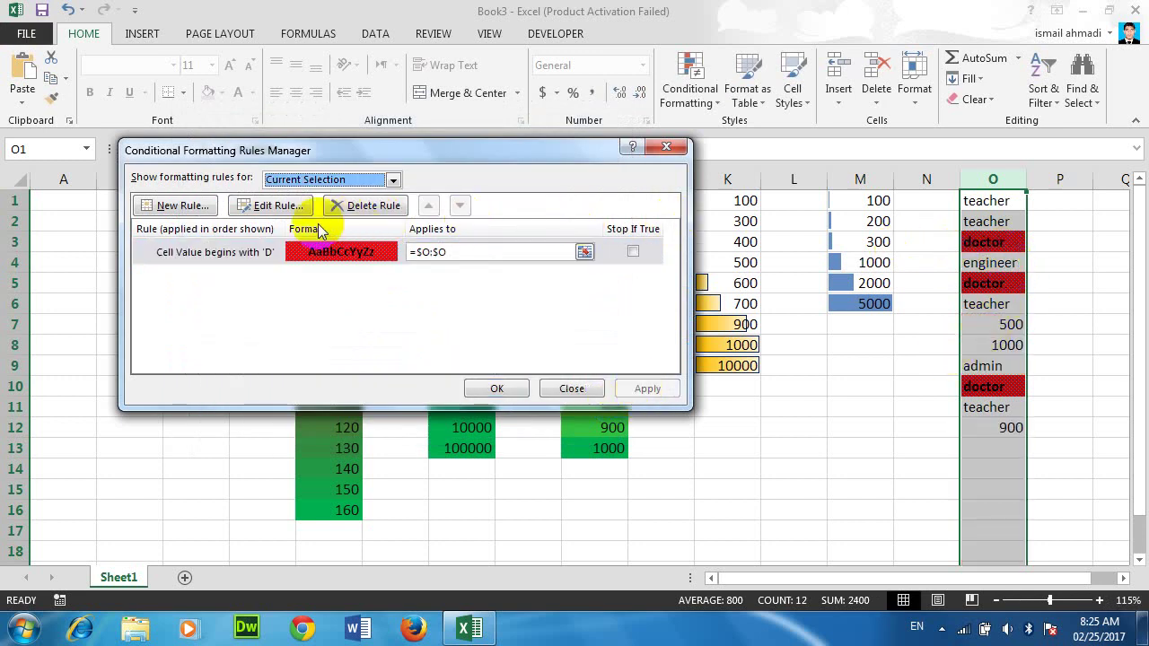
Switch the column O rule to text ending with 'R' and apply it
left_click(259, 252)
left_click(270, 205)
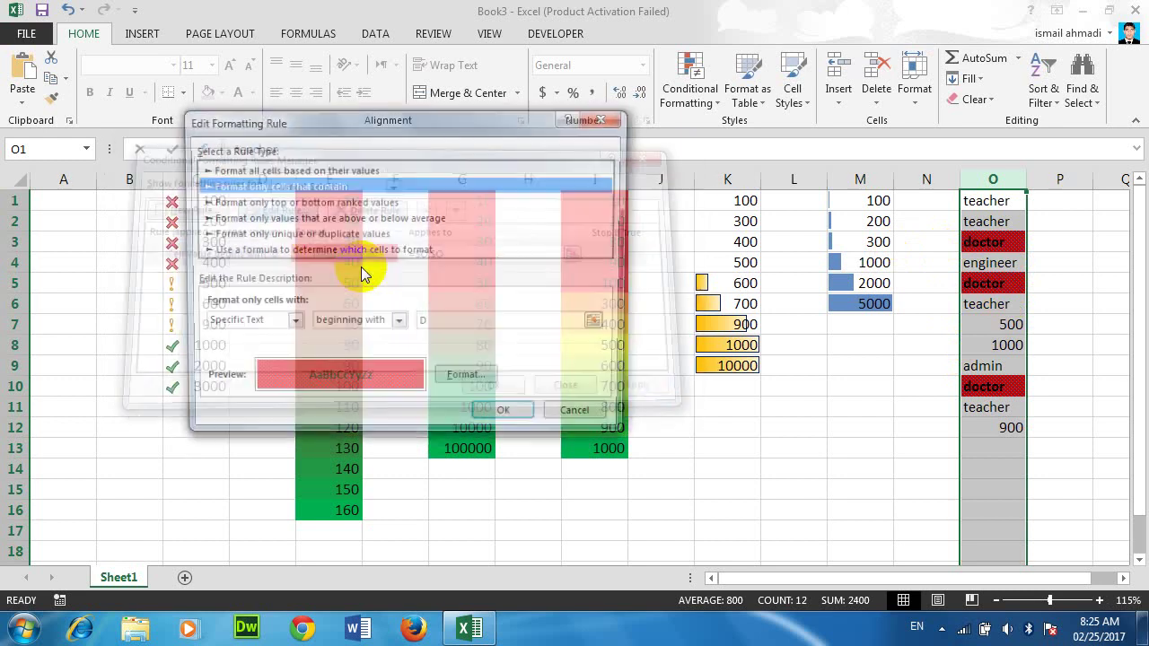
left_click(354, 323)
left_click(341, 375)
left_click(448, 325)
type("R")
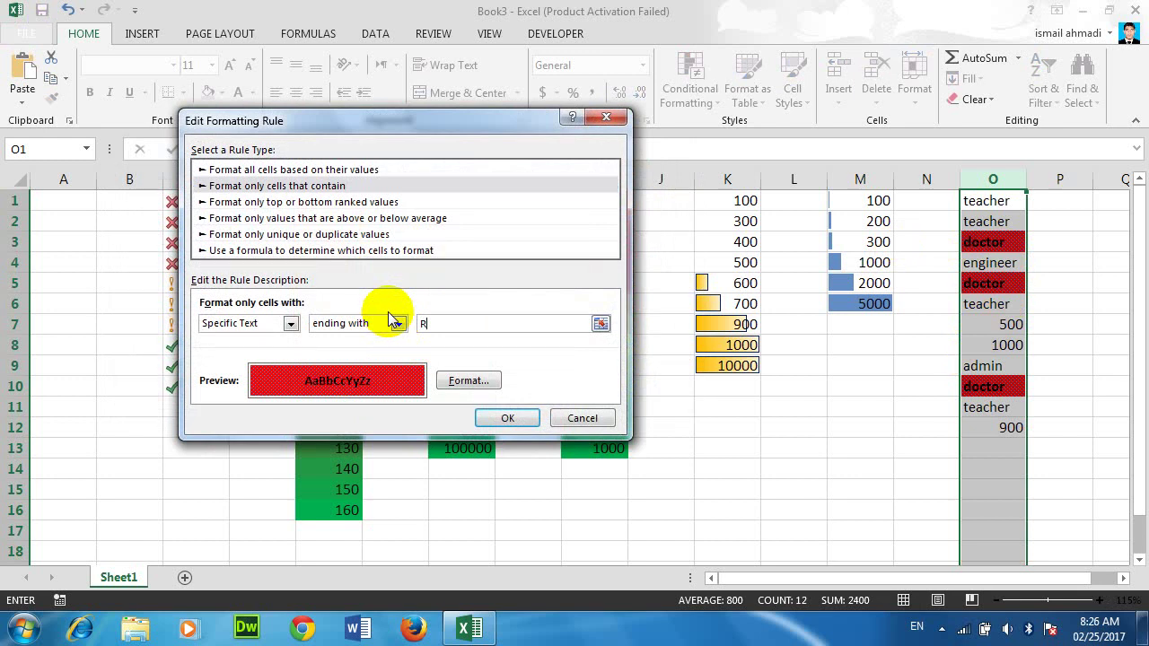
left_click(504, 422)
left_click(651, 389)
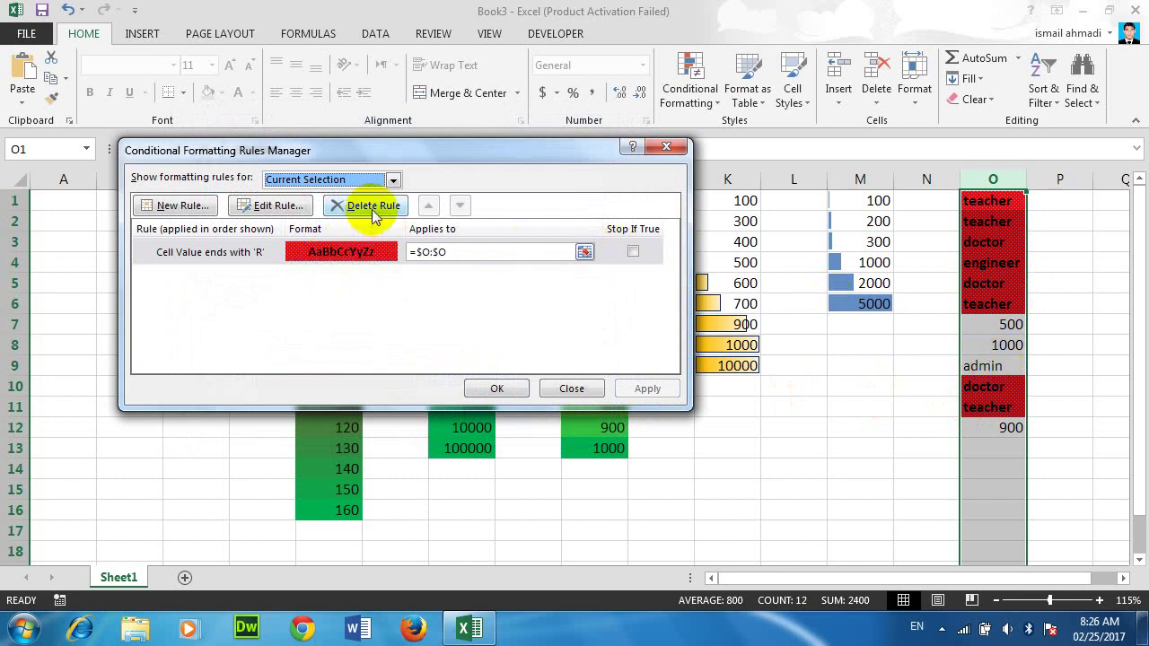
Delete column O's ends-with-R rule and apply, then start and cancel a 'cells that contain' rule
left_click(373, 212)
left_click(652, 389)
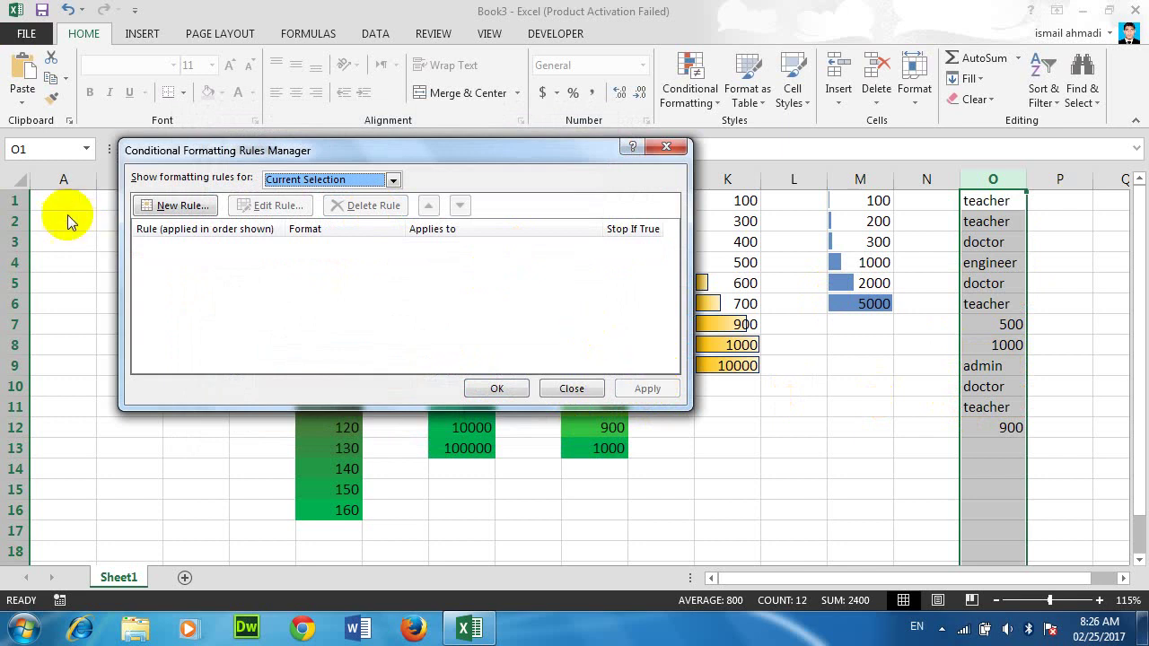
left_click(175, 205)
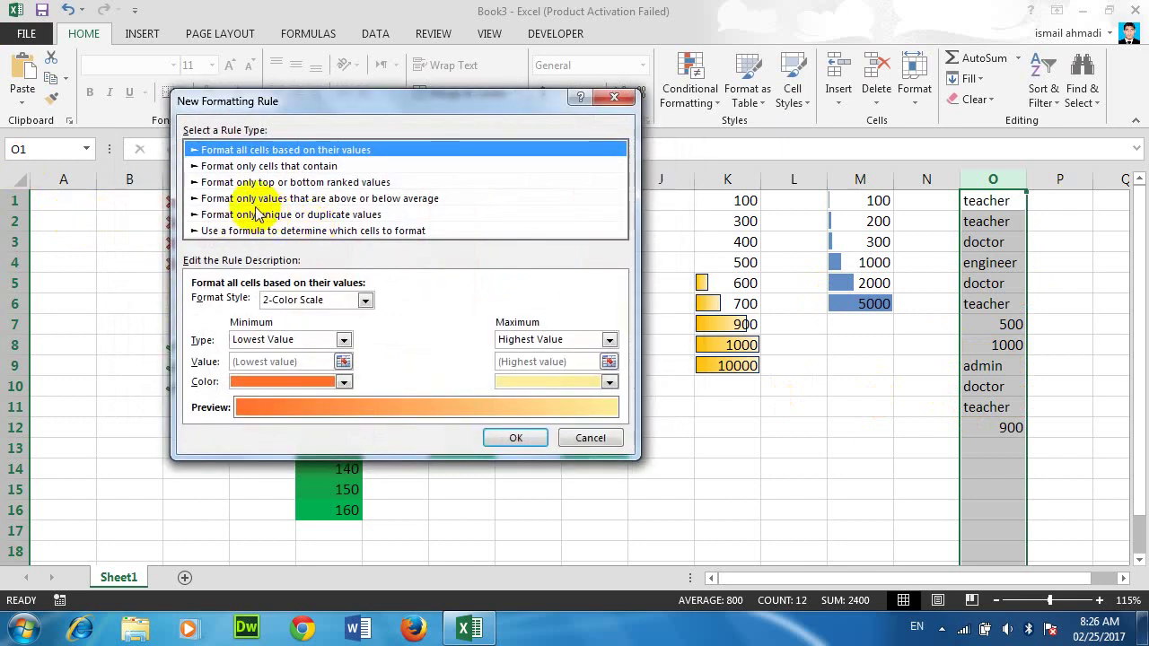
left_click(247, 169)
left_click(254, 305)
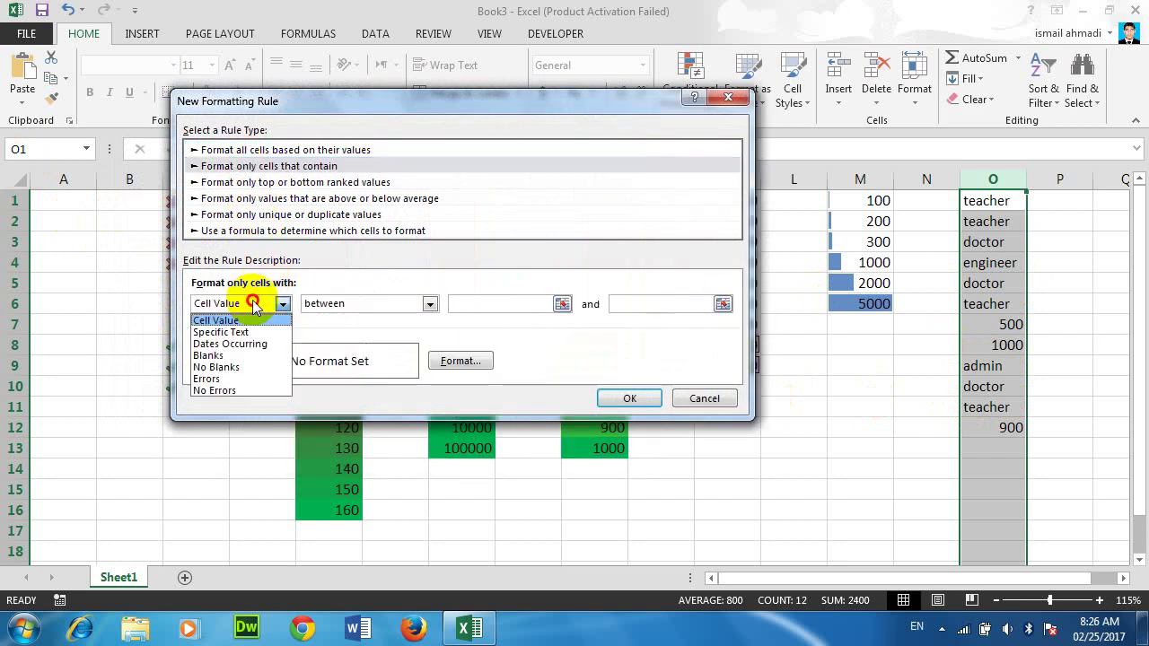
left_click(702, 399)
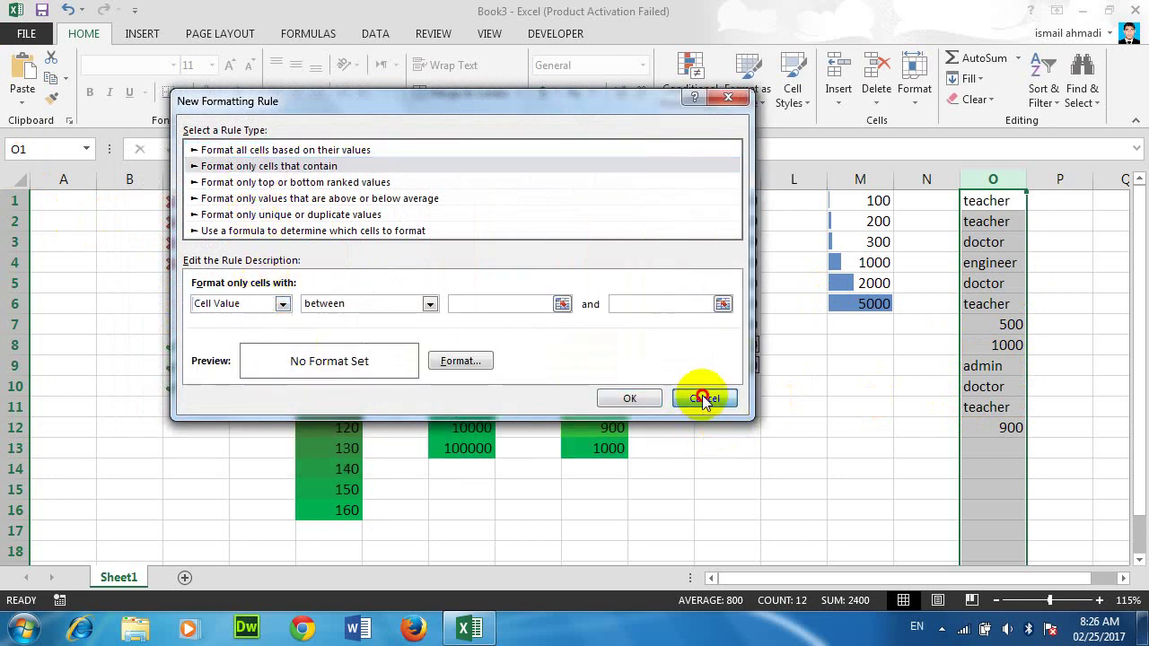
For column A, start a new rule formatting cells with Dates Occurring This week
left_click(489, 387)
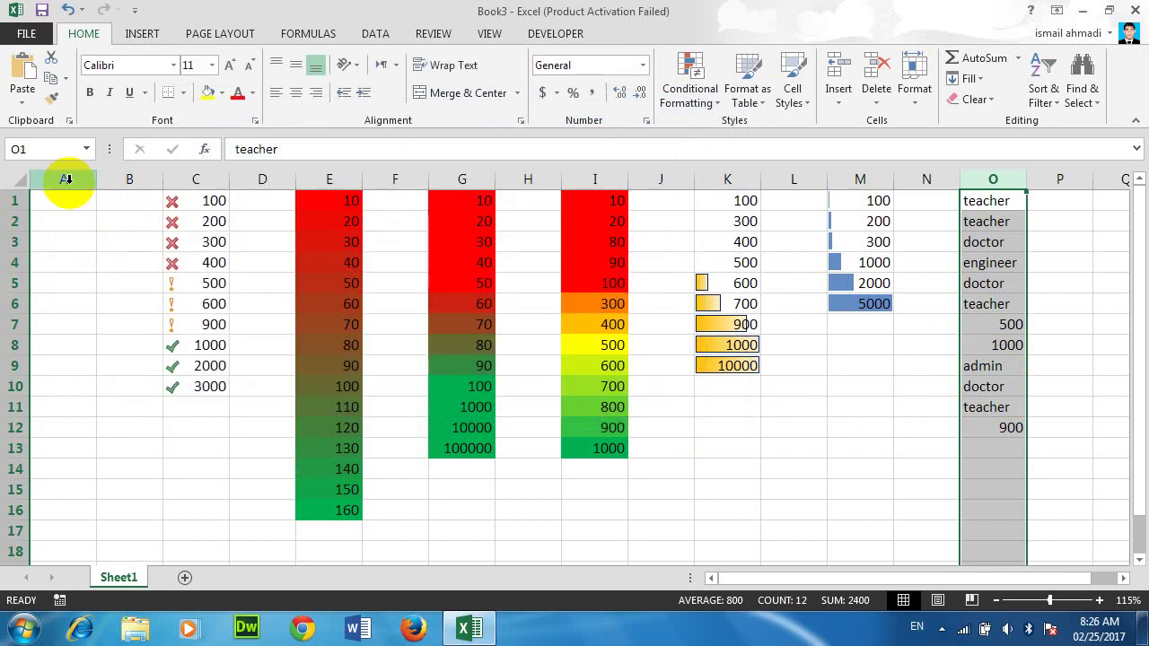
left_click(67, 178)
left_click(678, 105)
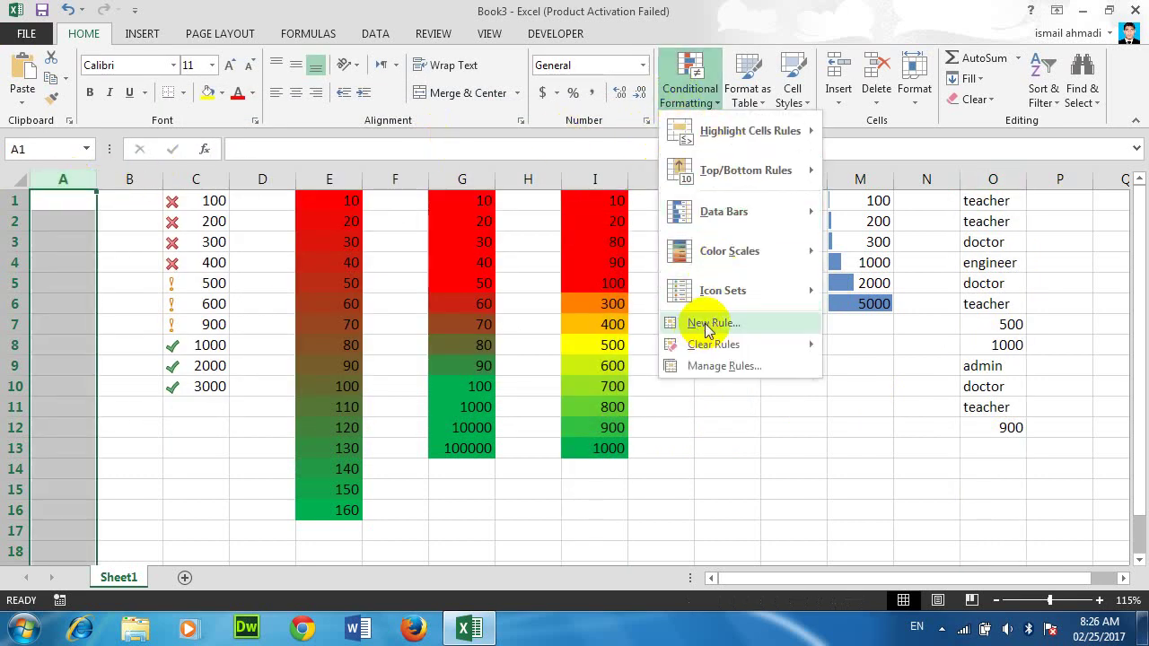
left_click(677, 323)
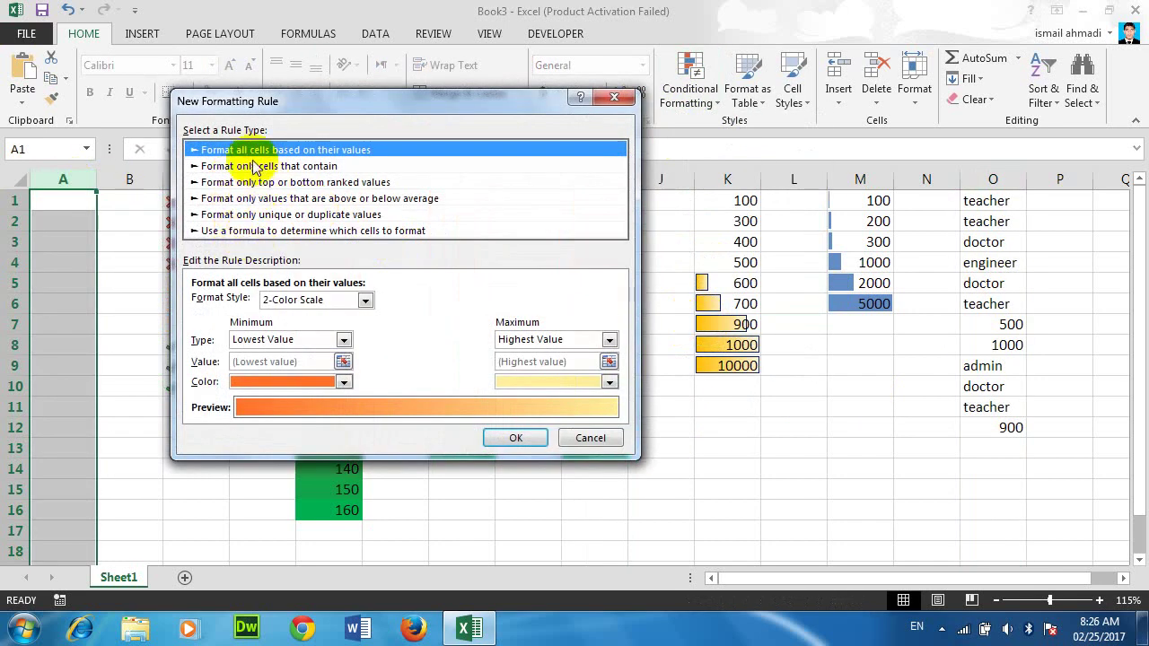
left_click(226, 166)
left_click(237, 305)
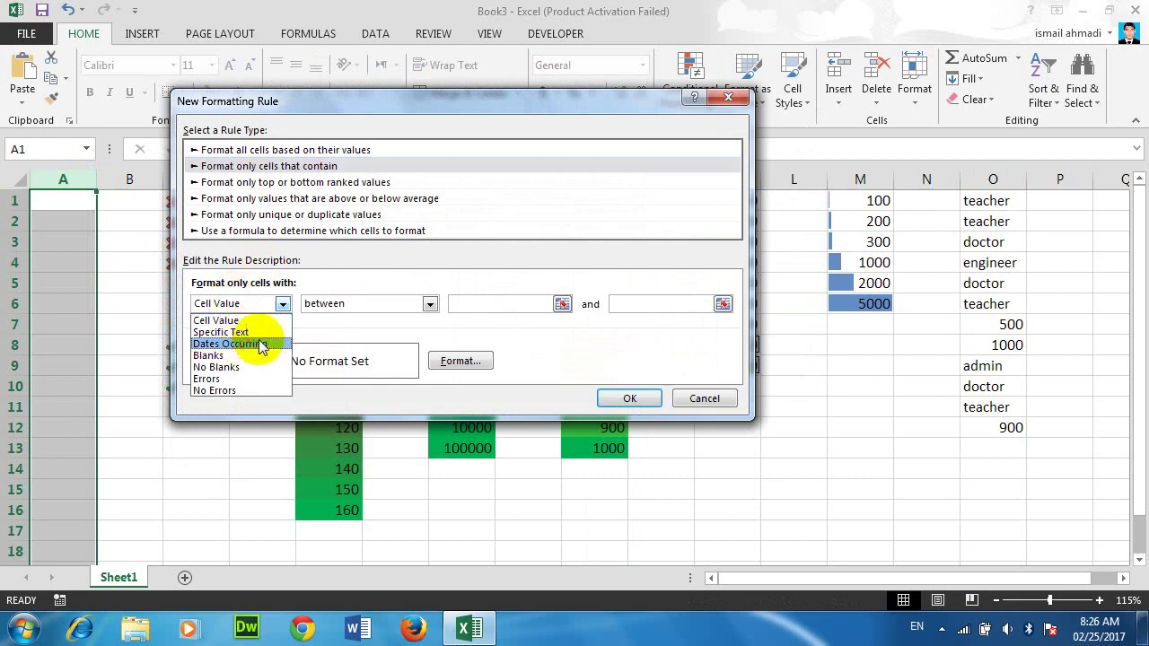
left_click(247, 345)
left_click(368, 307)
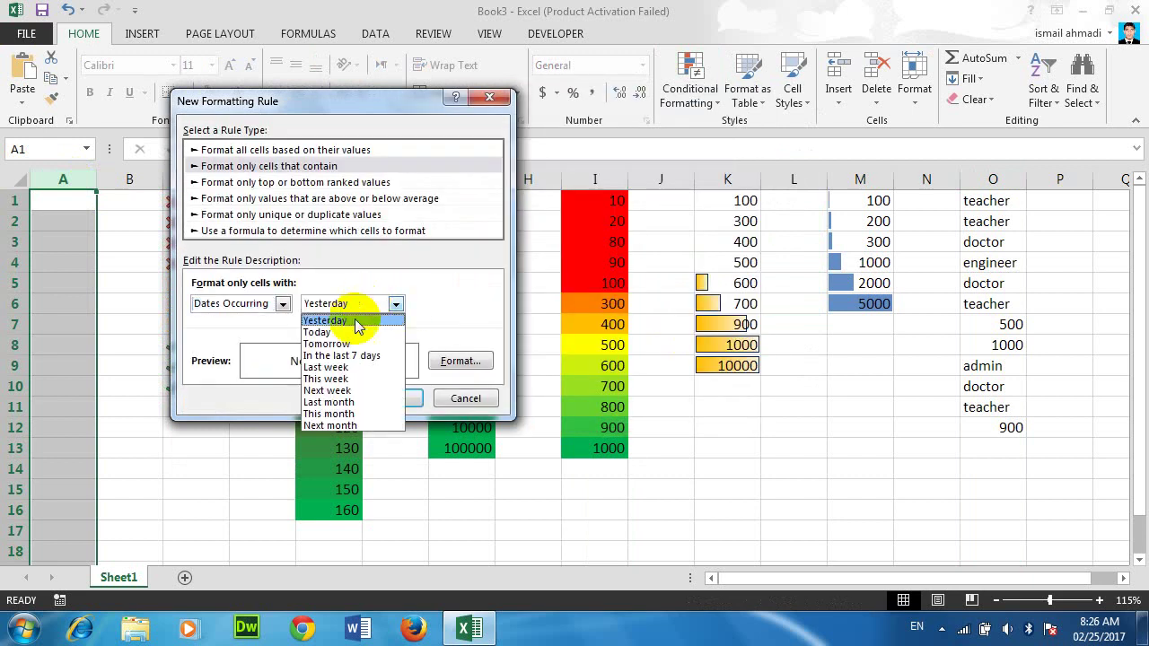
left_click(332, 384)
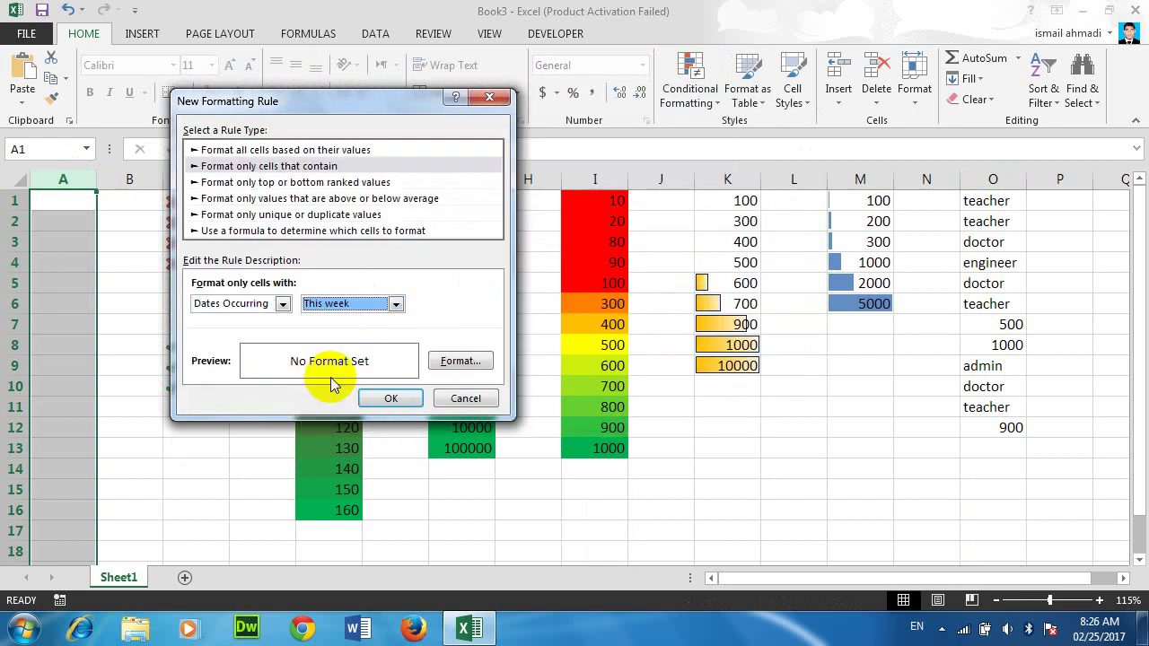
Give the this-week date rule a light blue fill and finish it
left_click(462, 359)
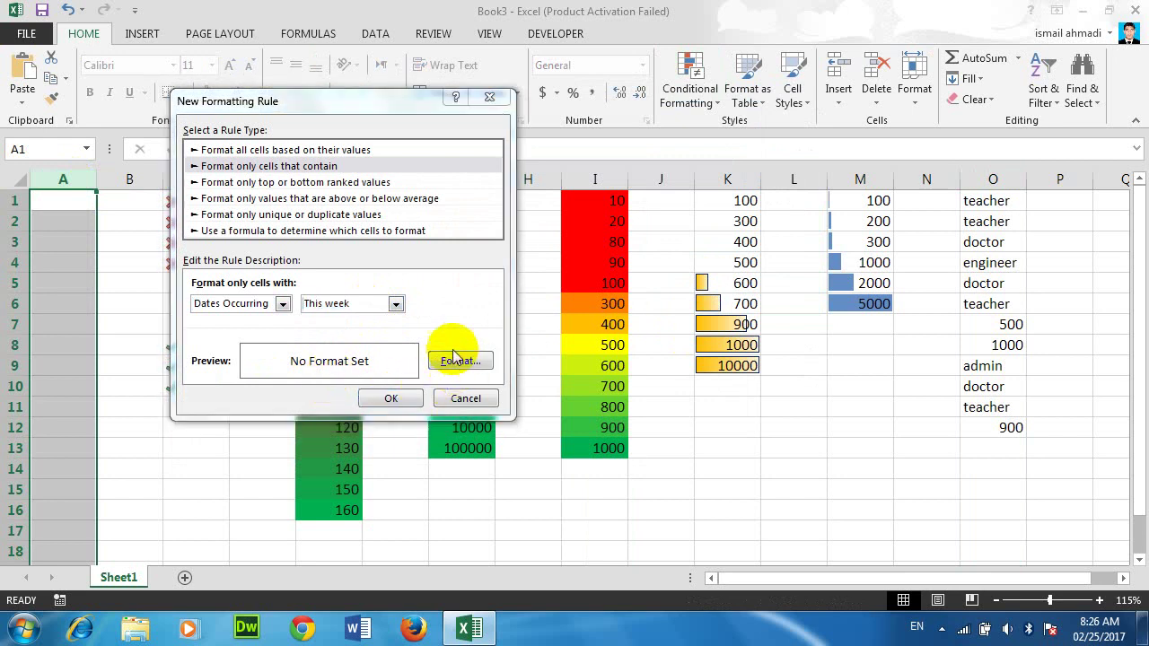
left_click(300, 237)
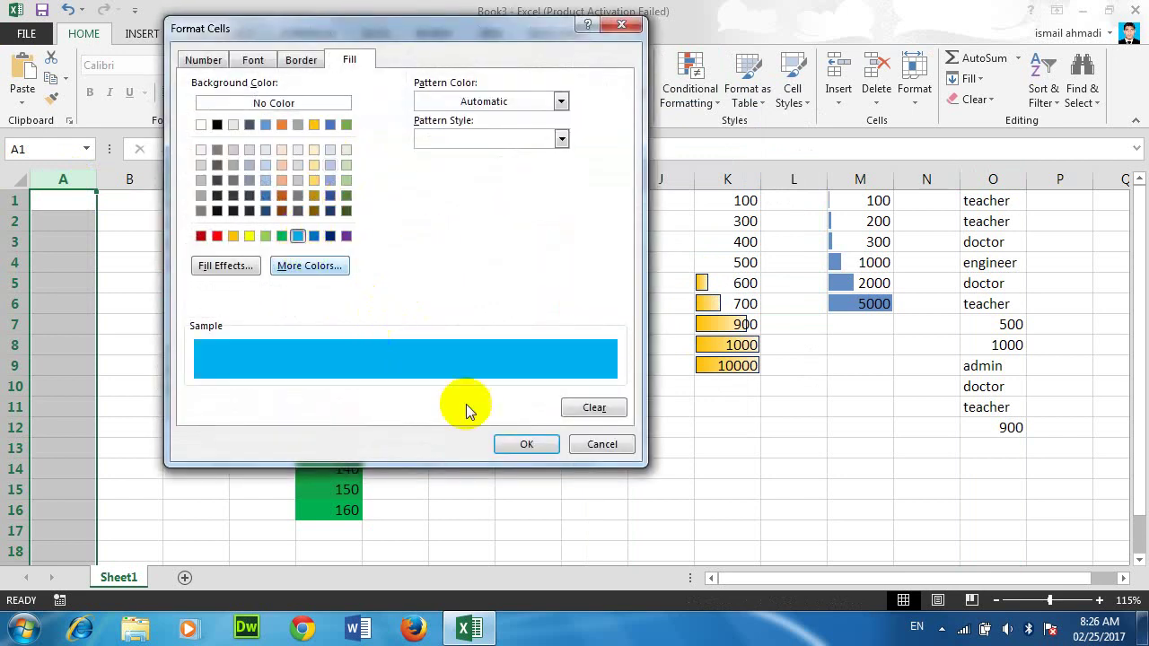
left_click(525, 444)
left_click(400, 396)
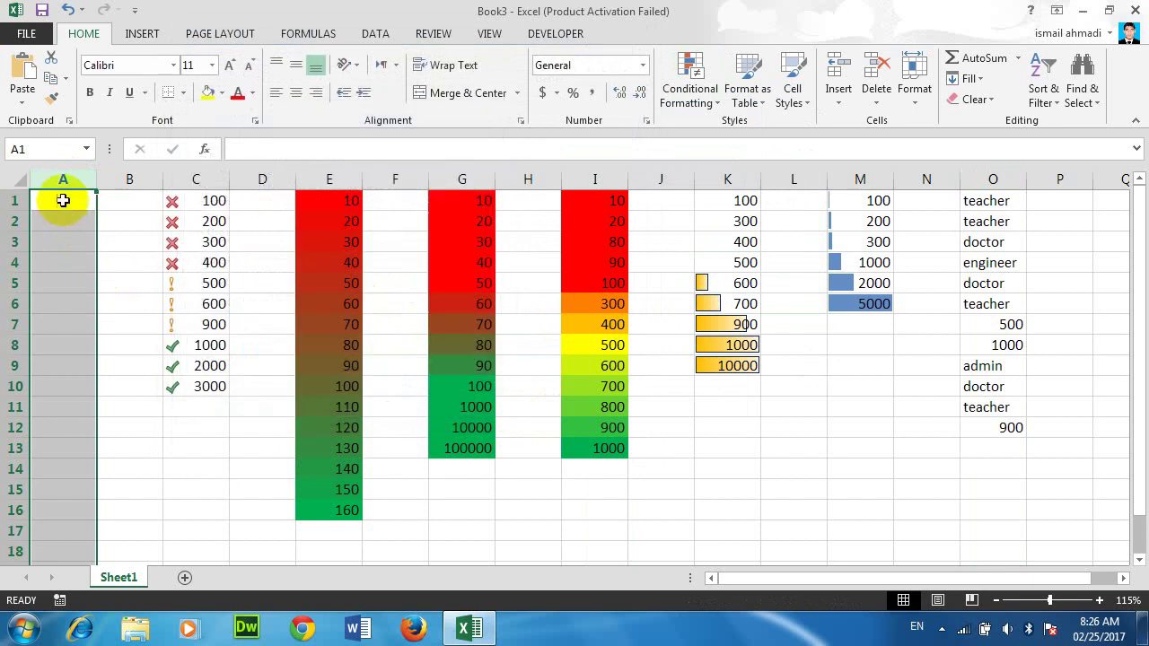
Insert today's date, 02/25/2017, into A1, A2 and A3 with Ctrl+;
key("ctrl+semicolon")
key("Return")
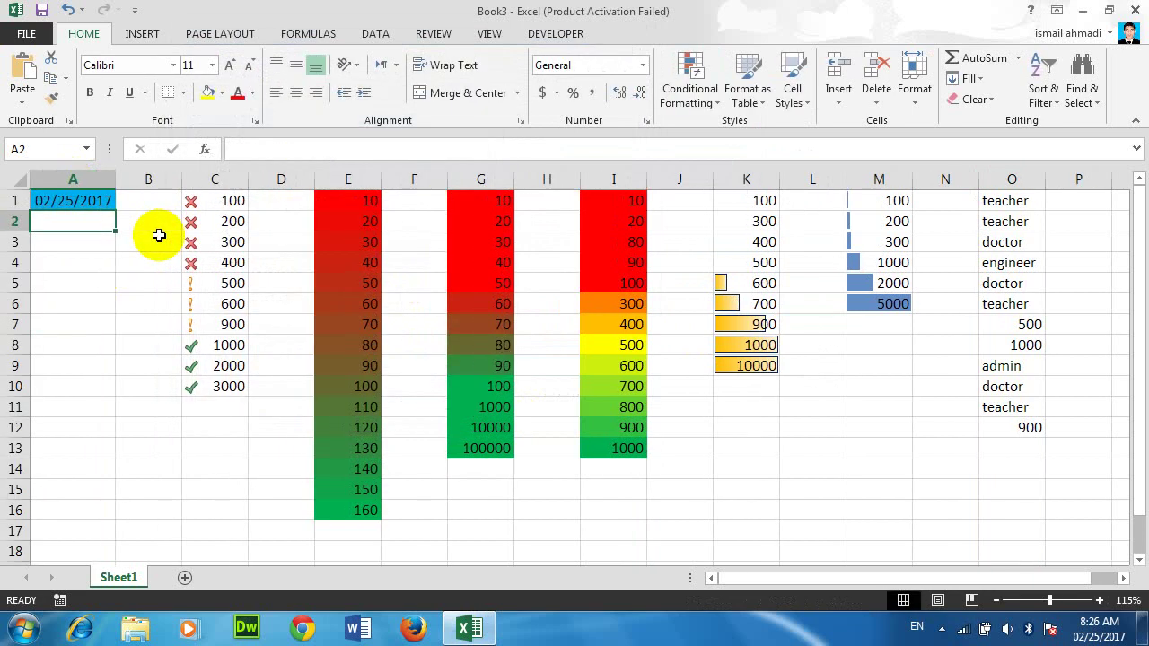
key("ctrl+semicolon")
key("Return")
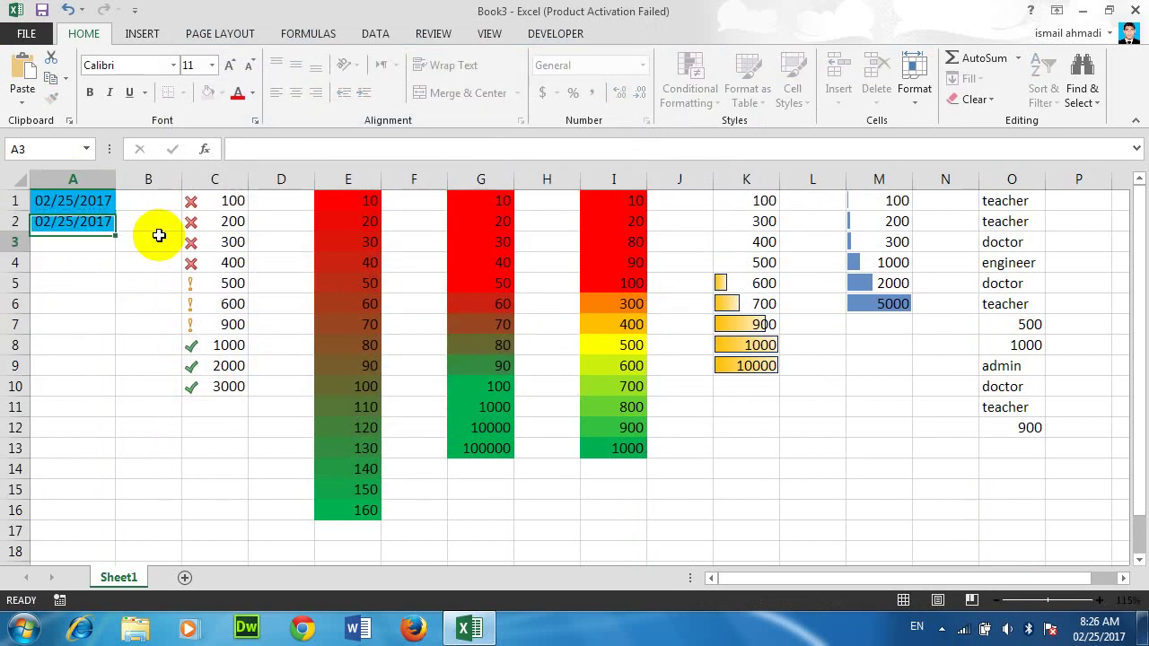
type("02/25/2017")
key("Return")
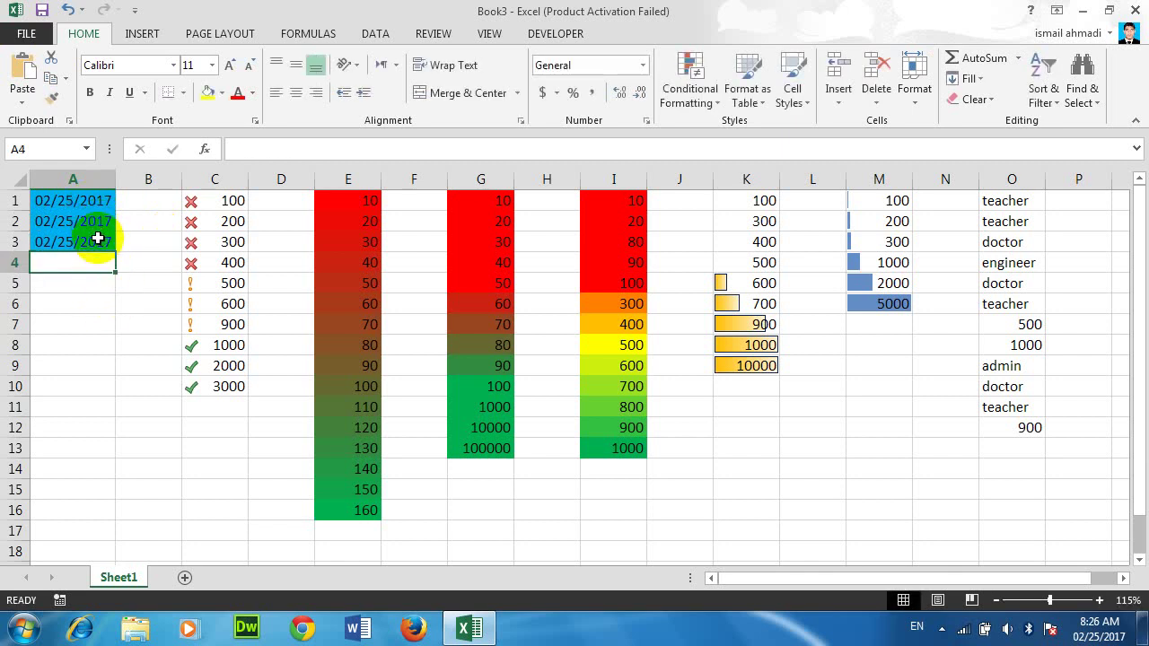
Fill A3's date down to A4, producing an unfilled 02/26/2017, and begin typing '2/' in A6
left_click(106, 248)
left_click_drag(115, 250, 120, 269)
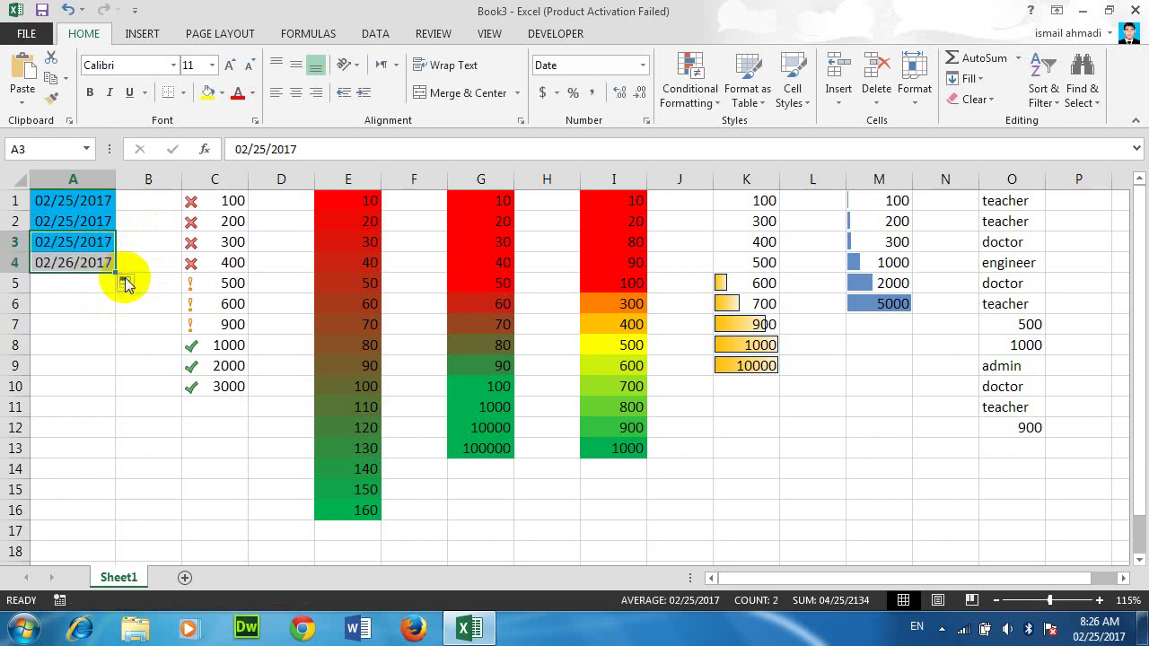
left_click(69, 303)
left_click(59, 264)
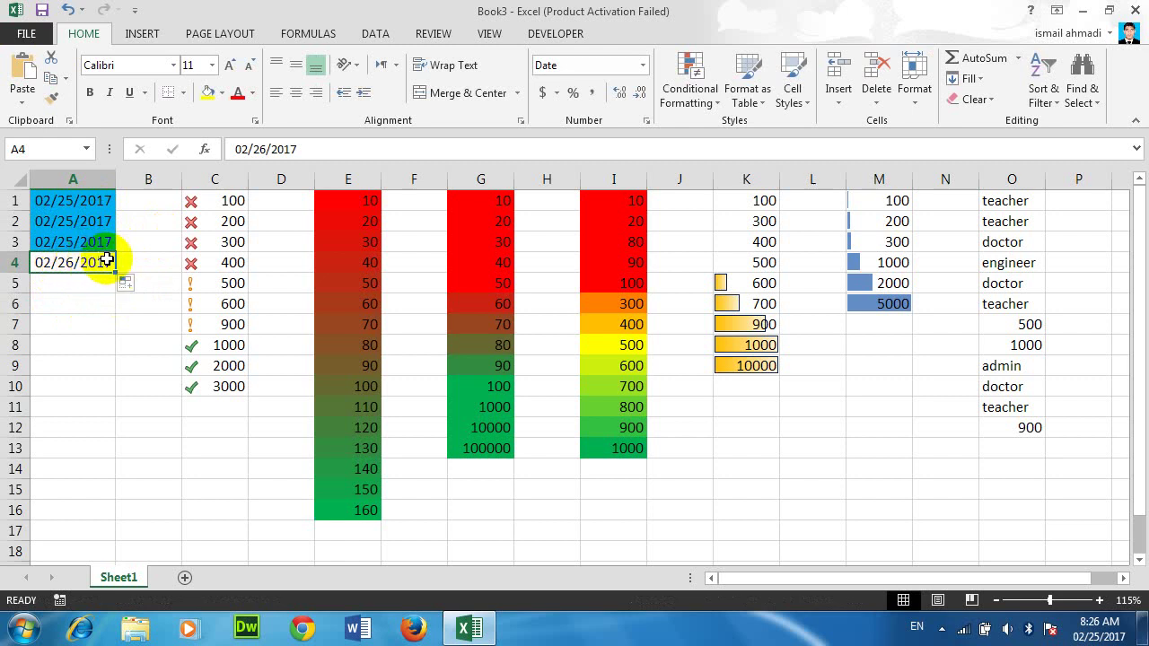
left_click(77, 286)
left_click(79, 308)
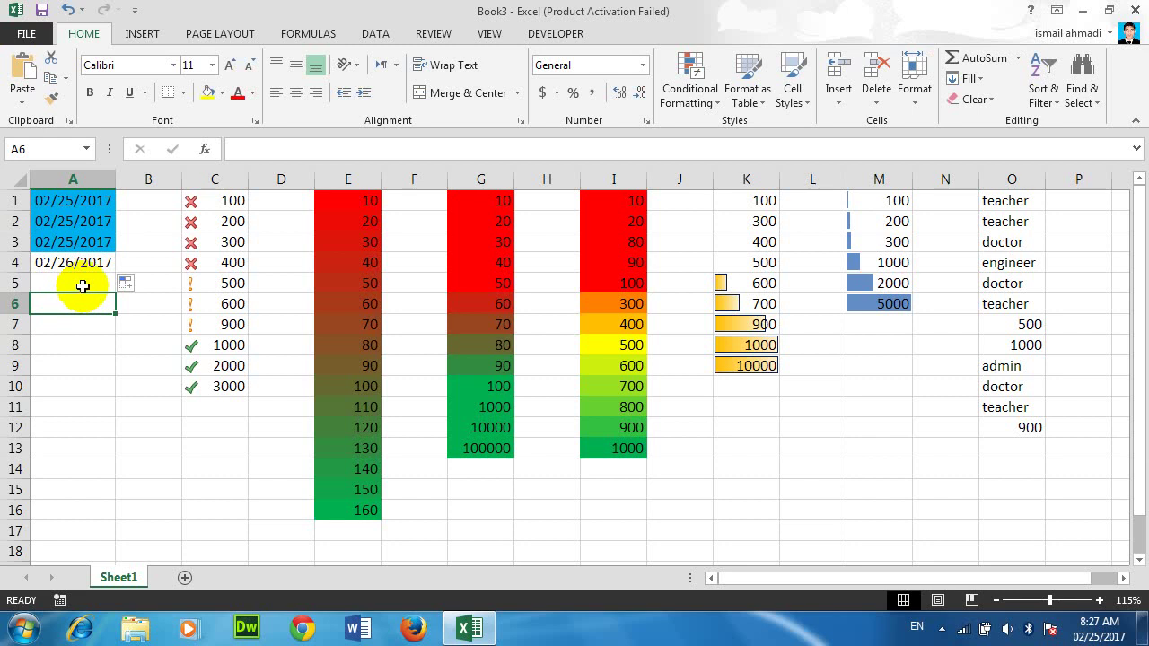
type("2/23/")
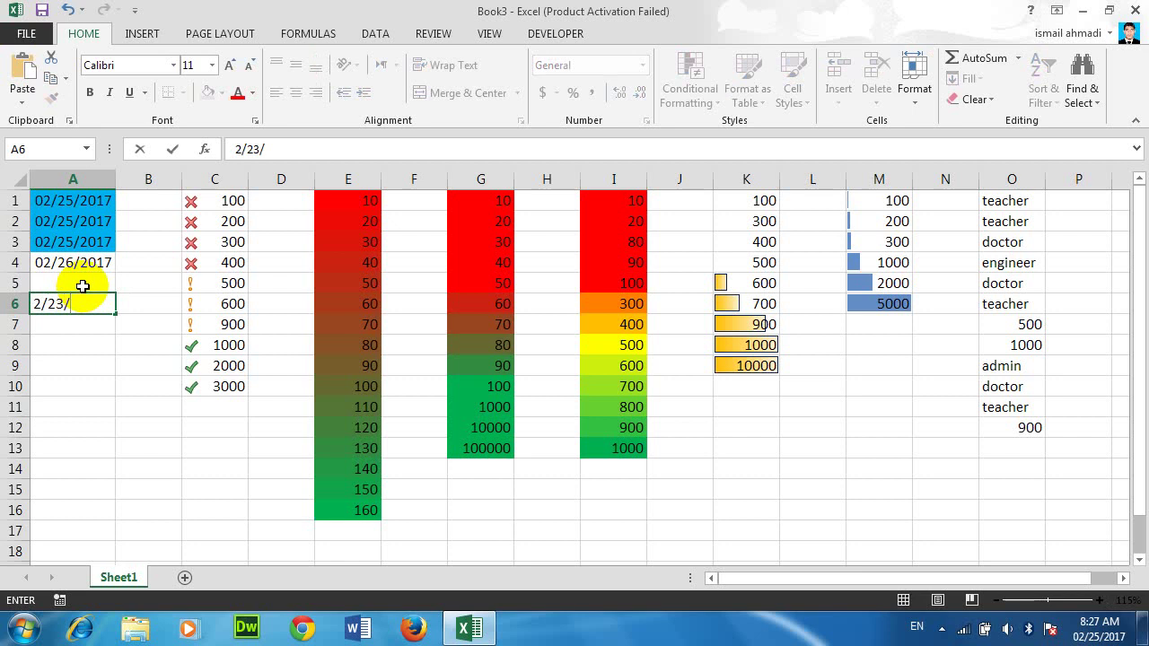
key("Return")
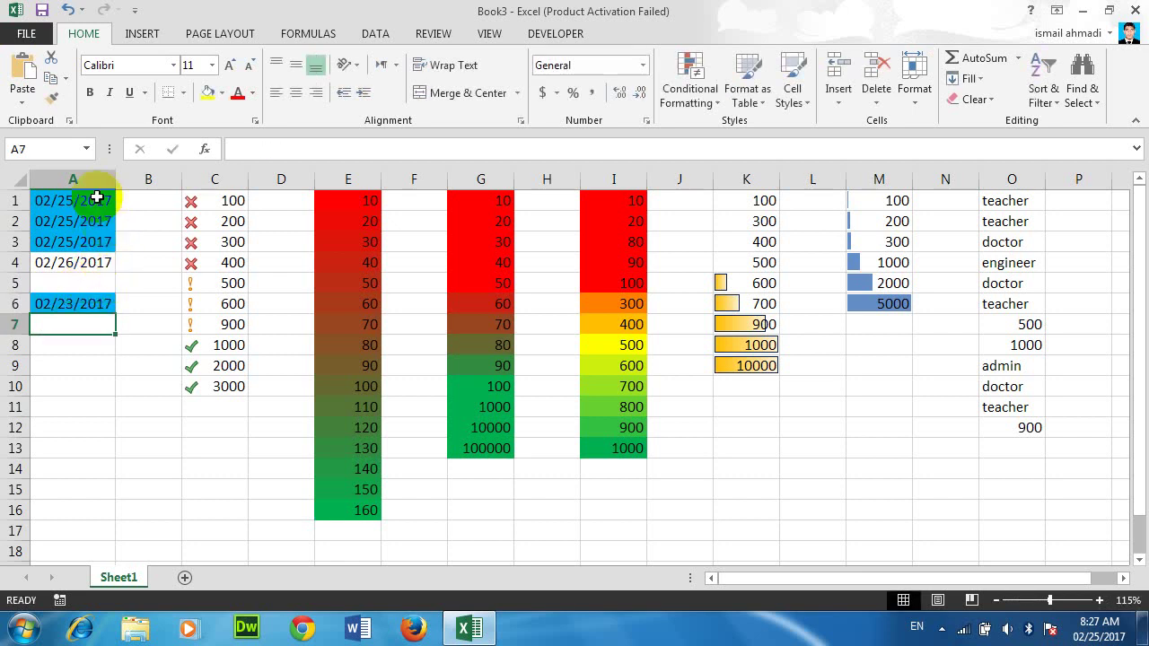
left_click(73, 180)
left_click(698, 104)
left_click(695, 363)
left_click(143, 235)
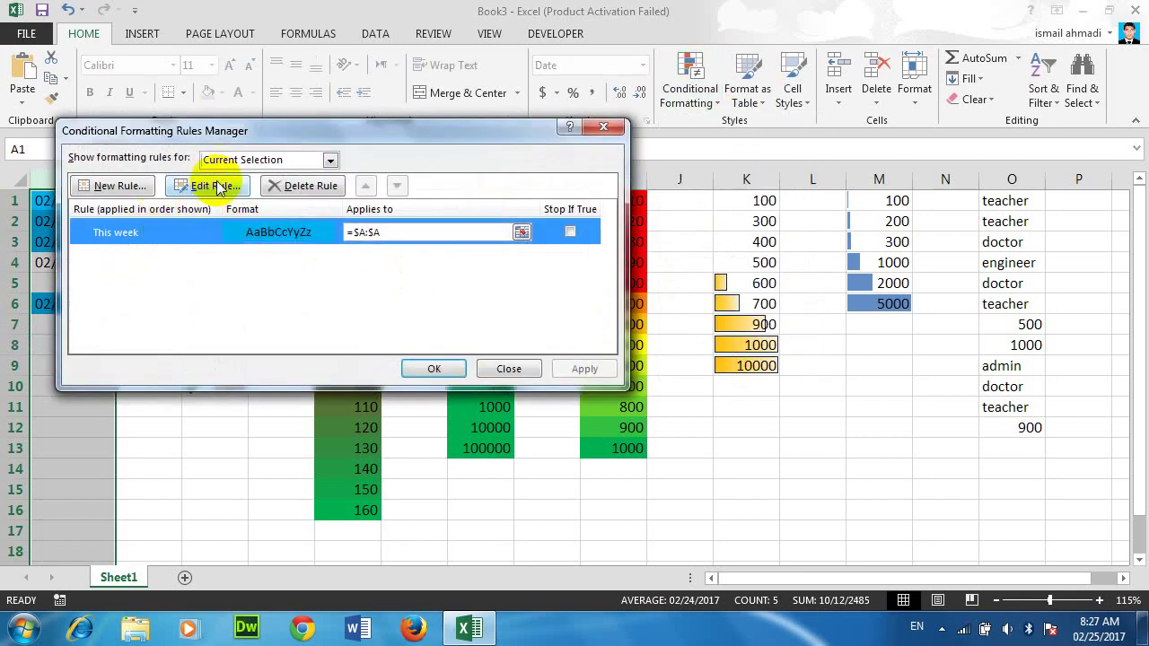
left_click(205, 185)
left_click(238, 305)
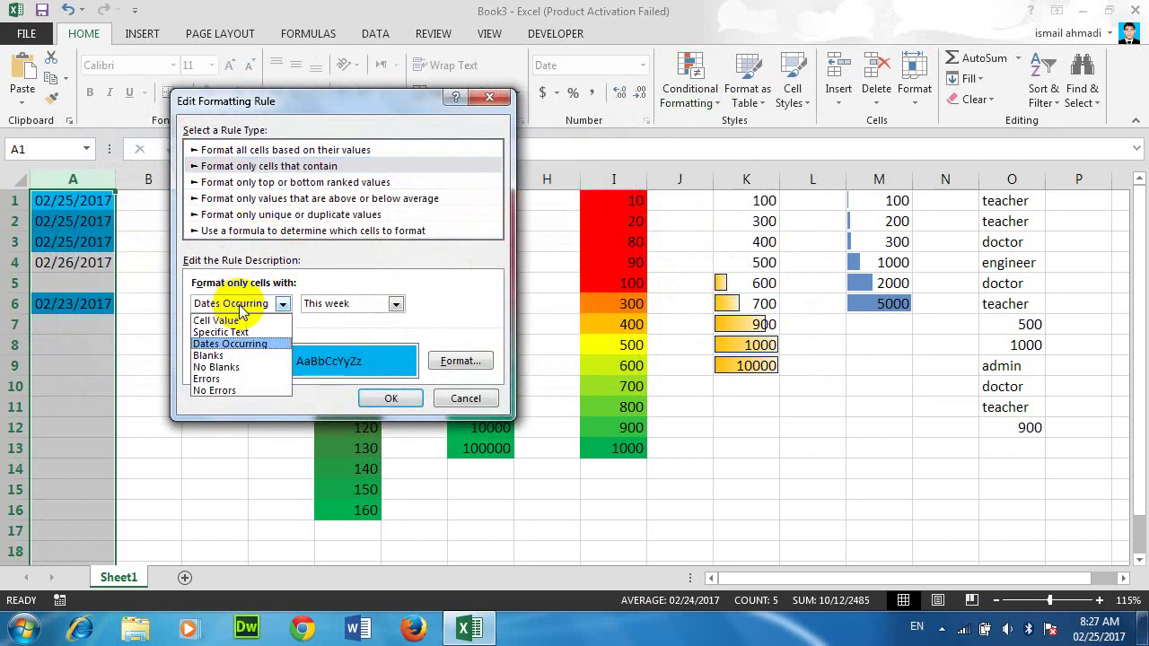
left_click(359, 305)
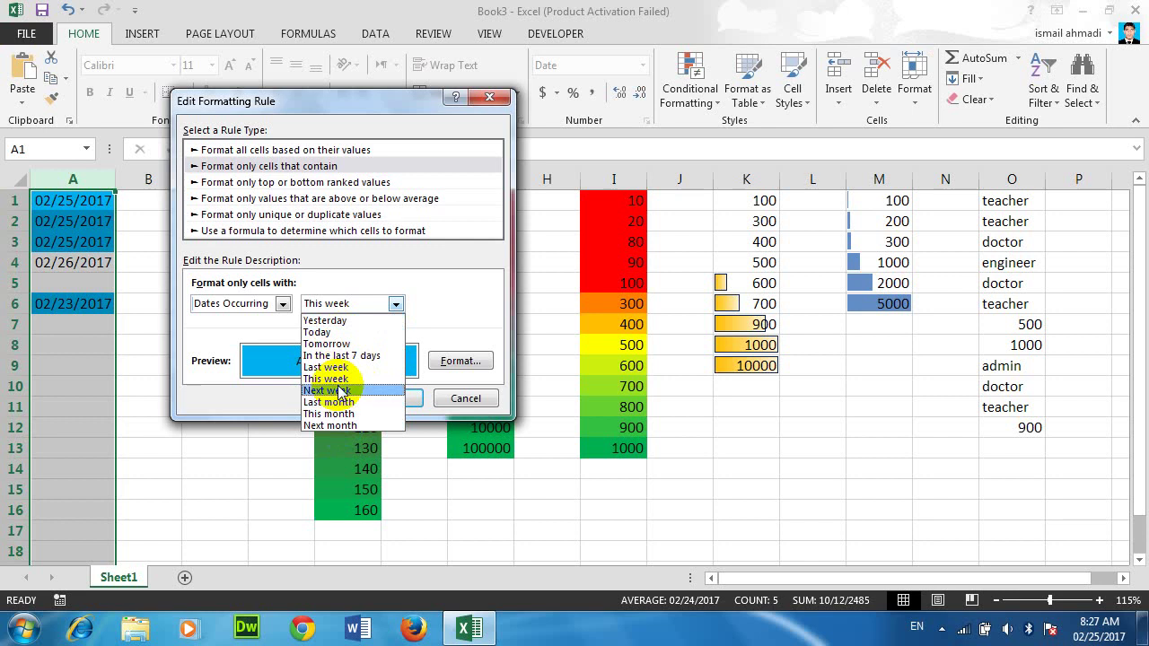
left_click(337, 303)
left_click(211, 304)
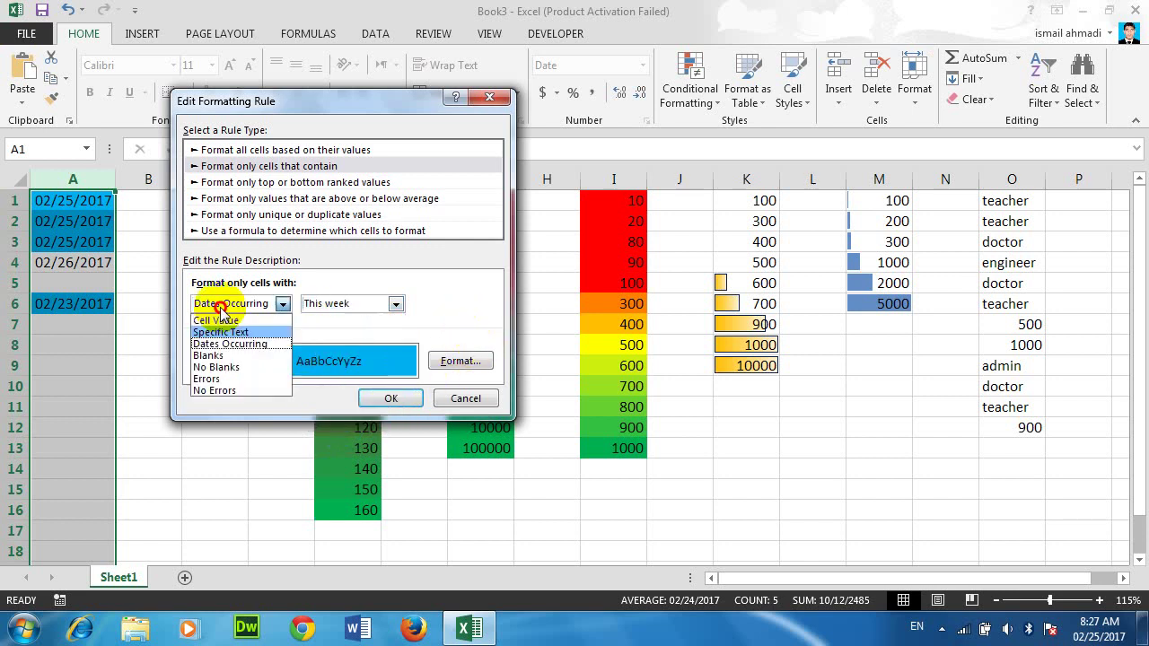
left_click(216, 355)
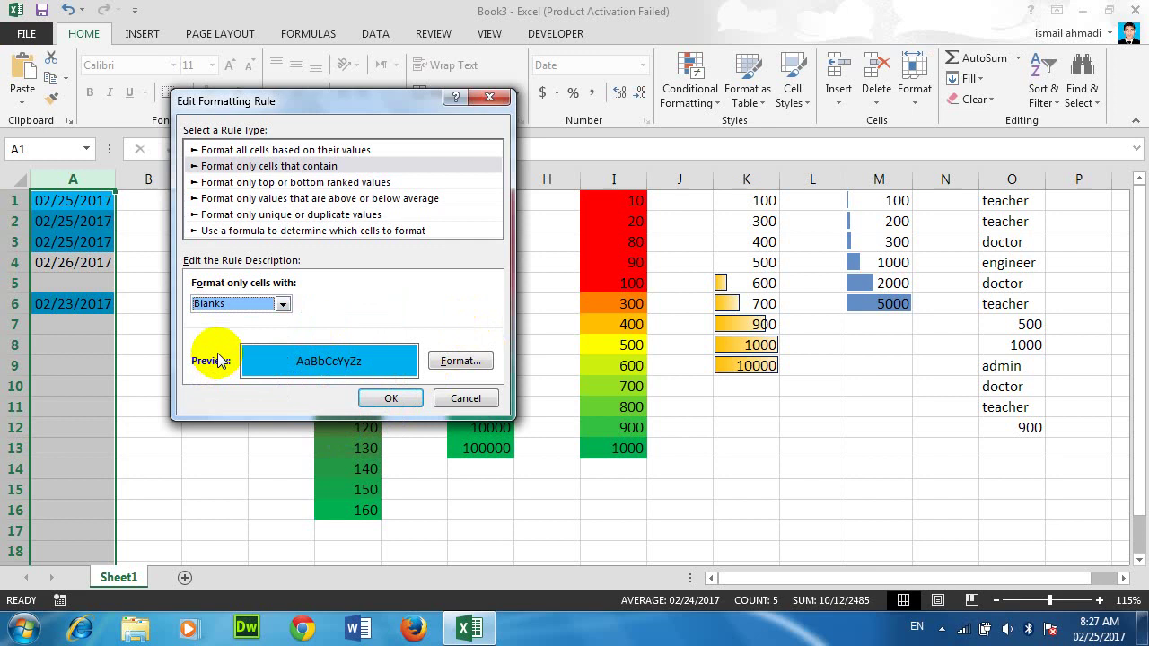
left_click(465, 398)
left_click(508, 369)
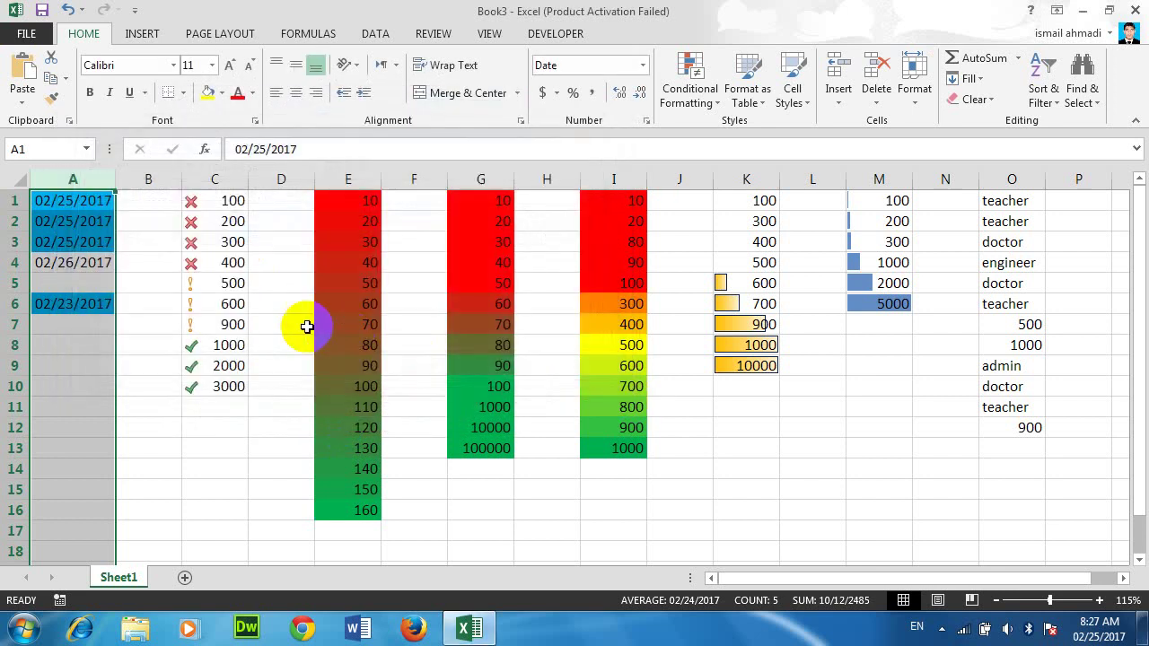
scroll(314, 326, "down", 1)
scroll(308, 326, "down", 2)
scroll(308, 327, "up", 3)
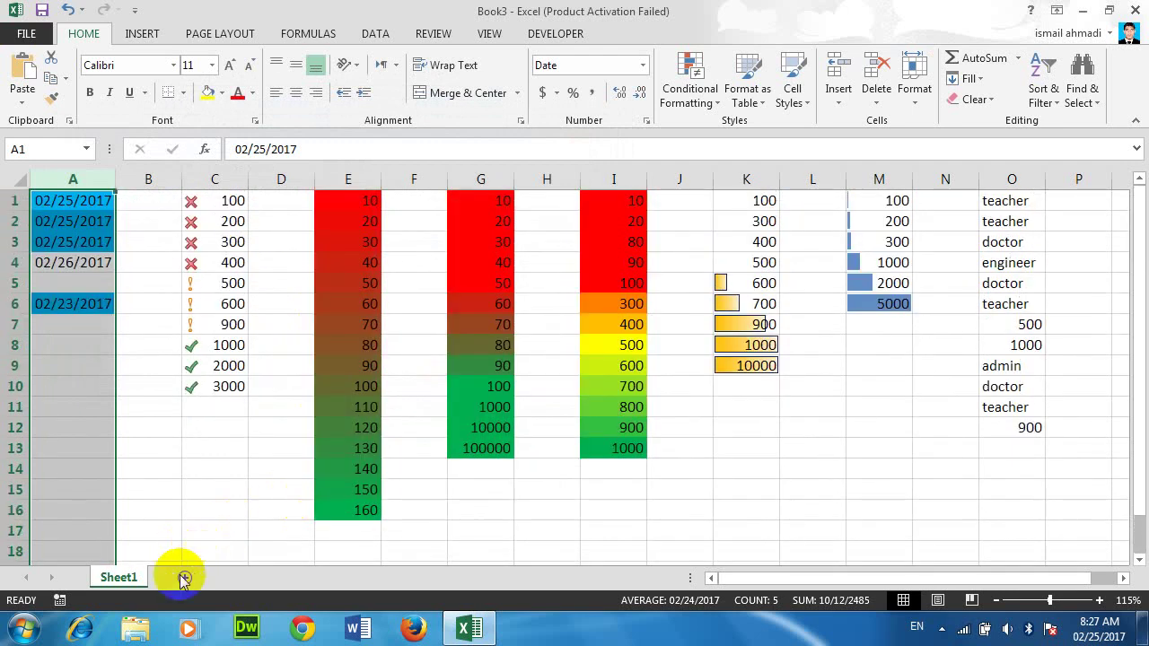
Add a new Sheet2 and type the heading Salary in C1
left_click(185, 577)
scroll(309, 406, "up", 4)
left_click(231, 213)
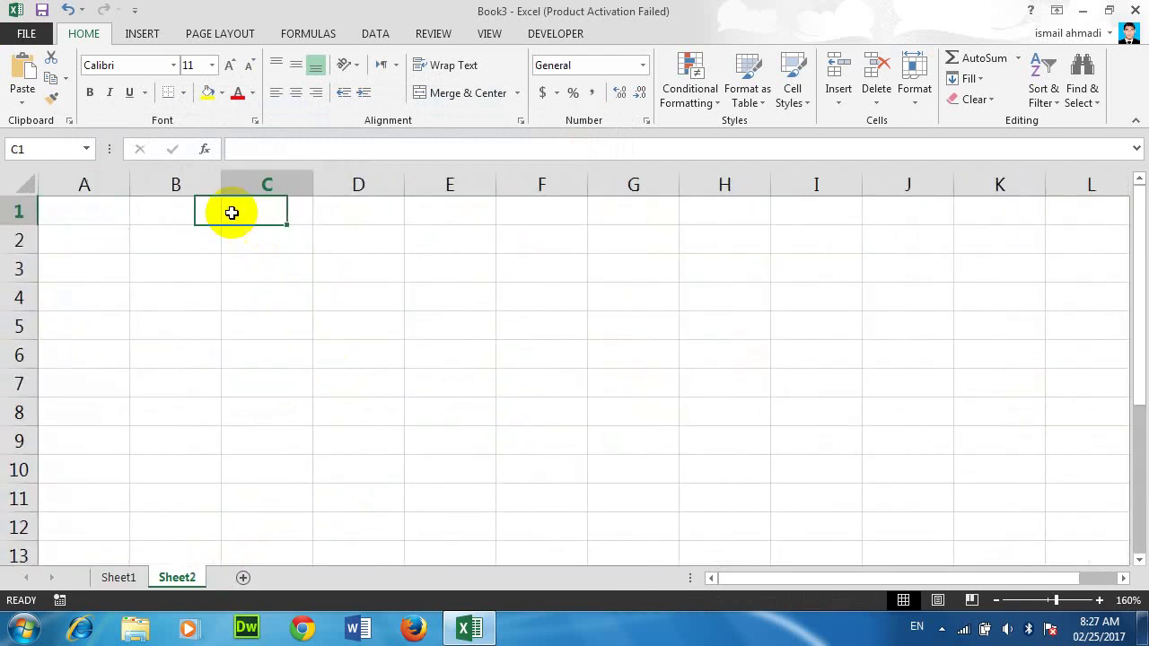
type("Salary")
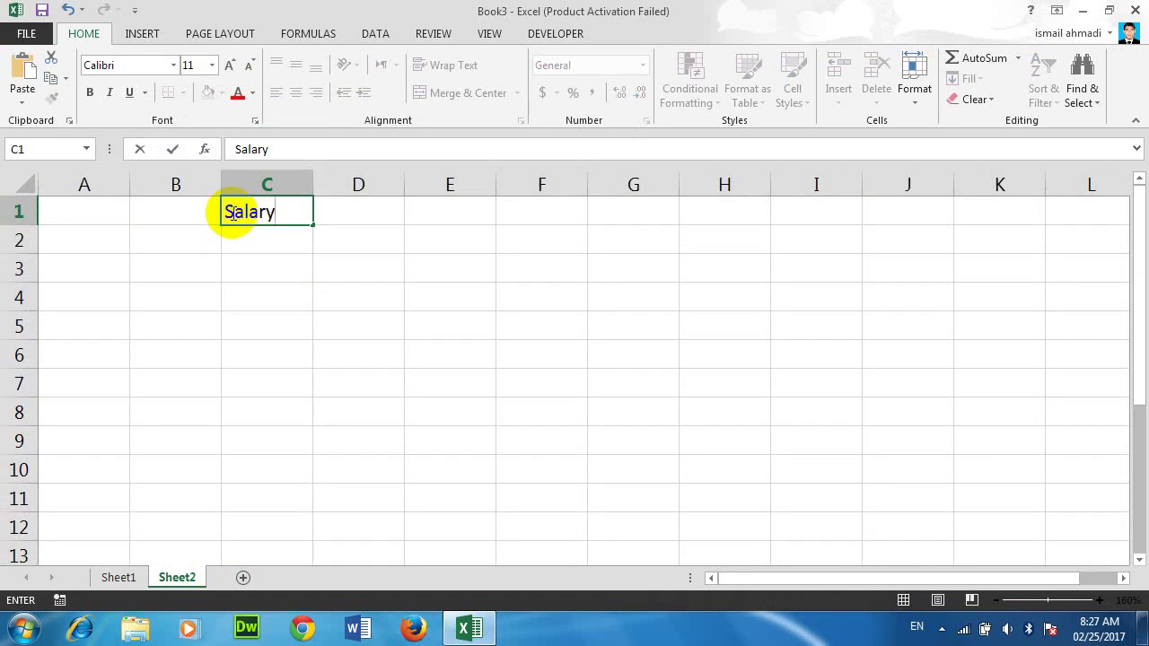
key("Return")
Start a new column C rule formatting only Blanks cells and open its format settings
left_click(261, 183)
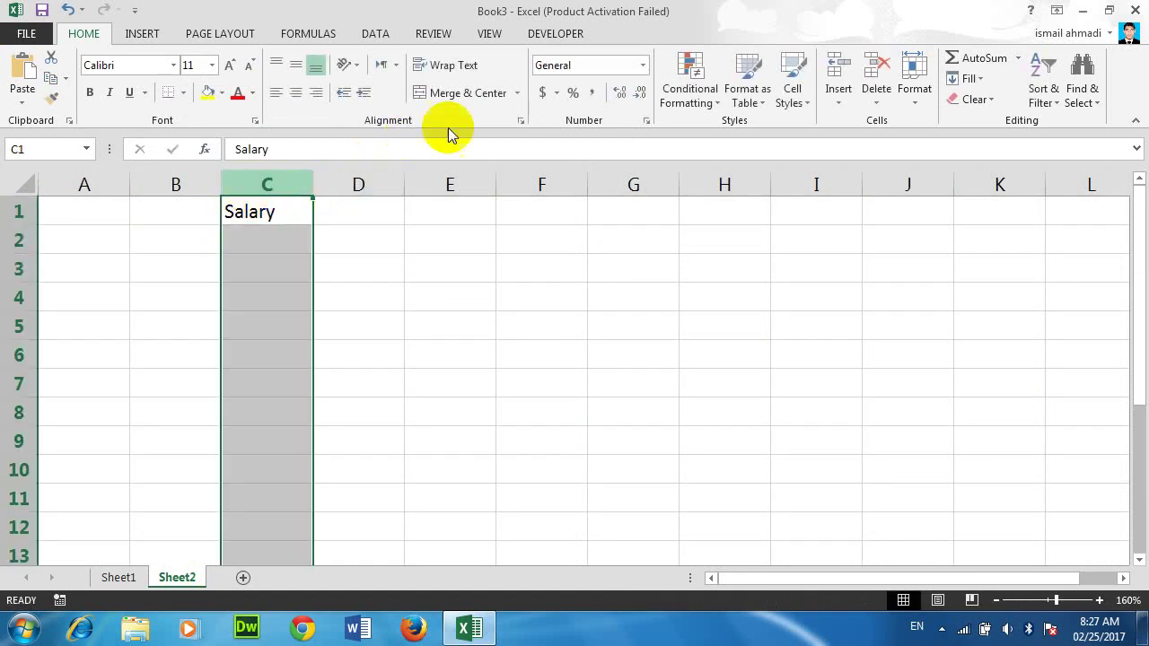
left_click(681, 121)
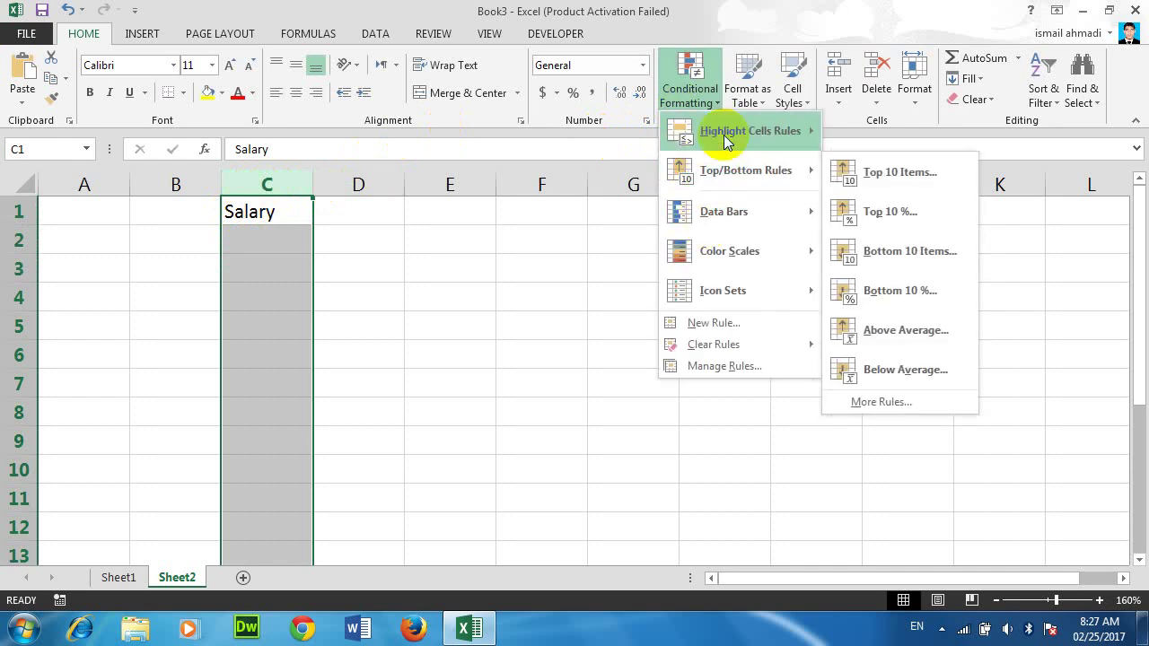
left_click(458, 235)
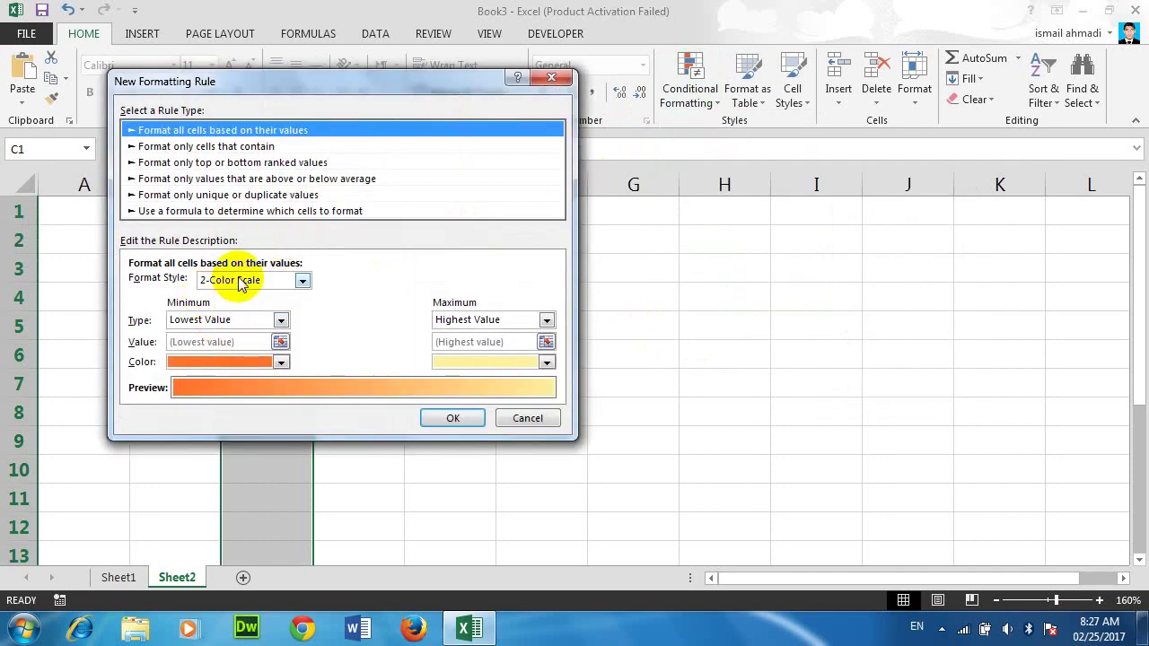
left_click(243, 280)
left_click(179, 154)
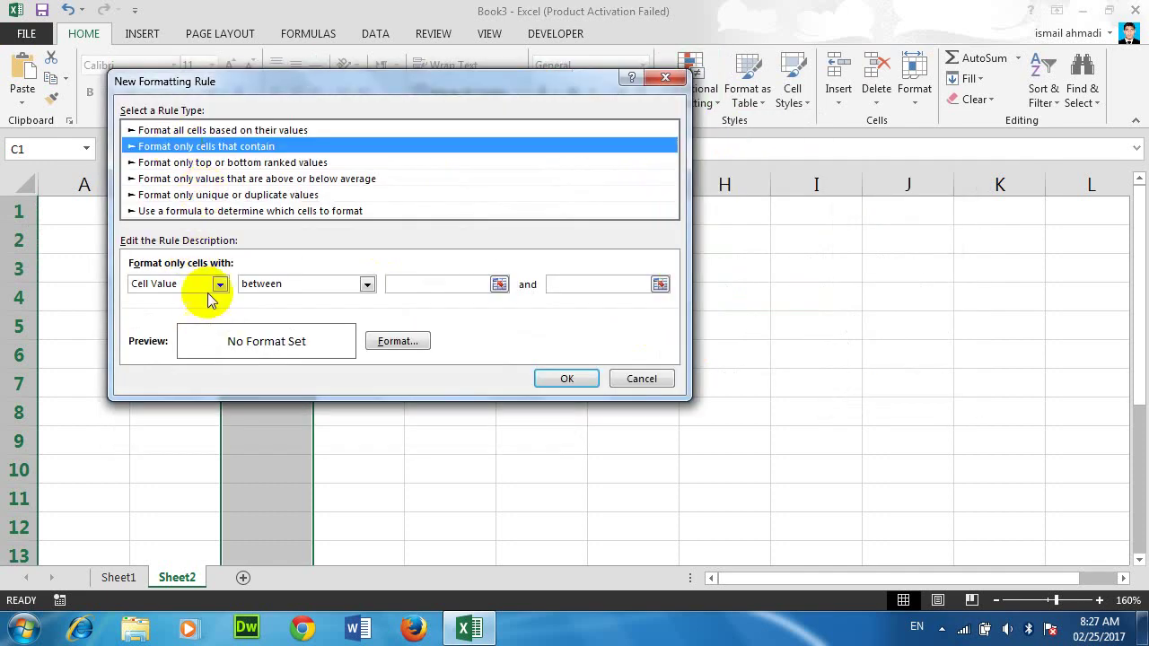
left_click(208, 284)
left_click(161, 324)
left_click(159, 283)
left_click(186, 335)
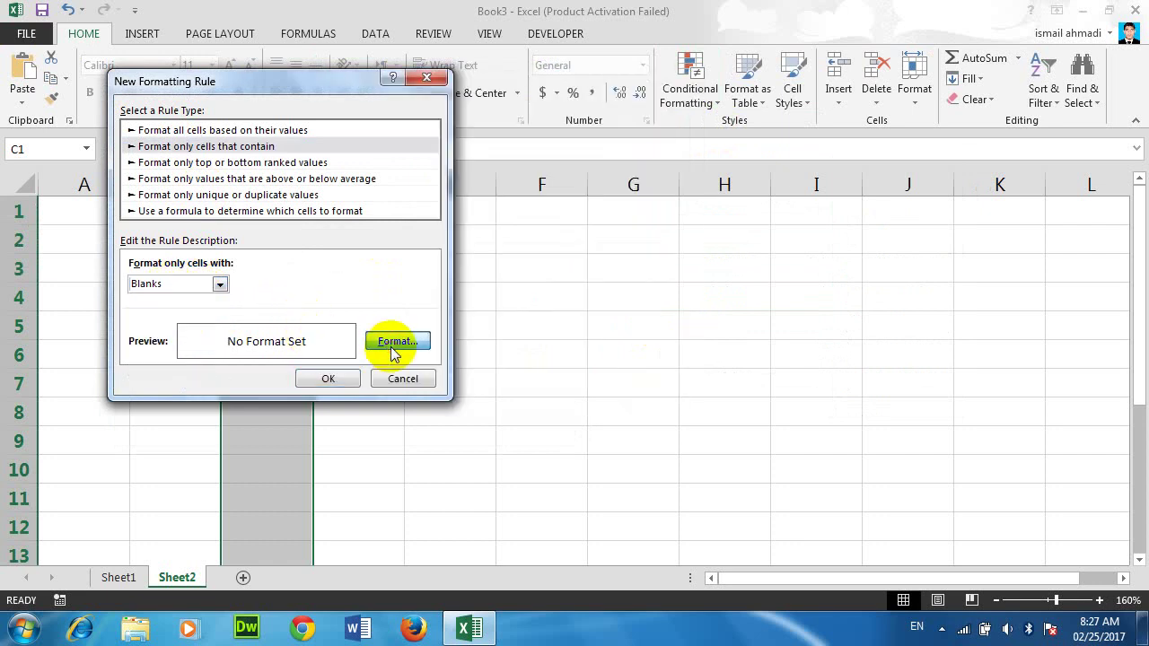
left_click(394, 341)
Try an outline border in the Format Cells dialog, then remove it
left_click_drag(298, 14, 453, 72)
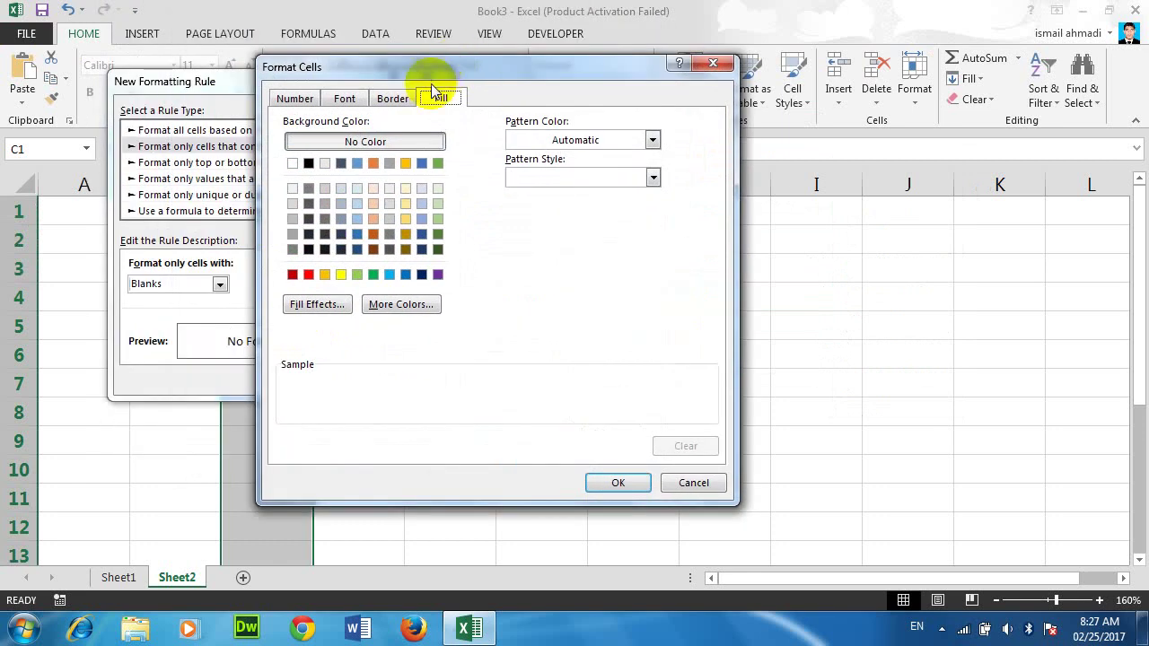
left_click(392, 99)
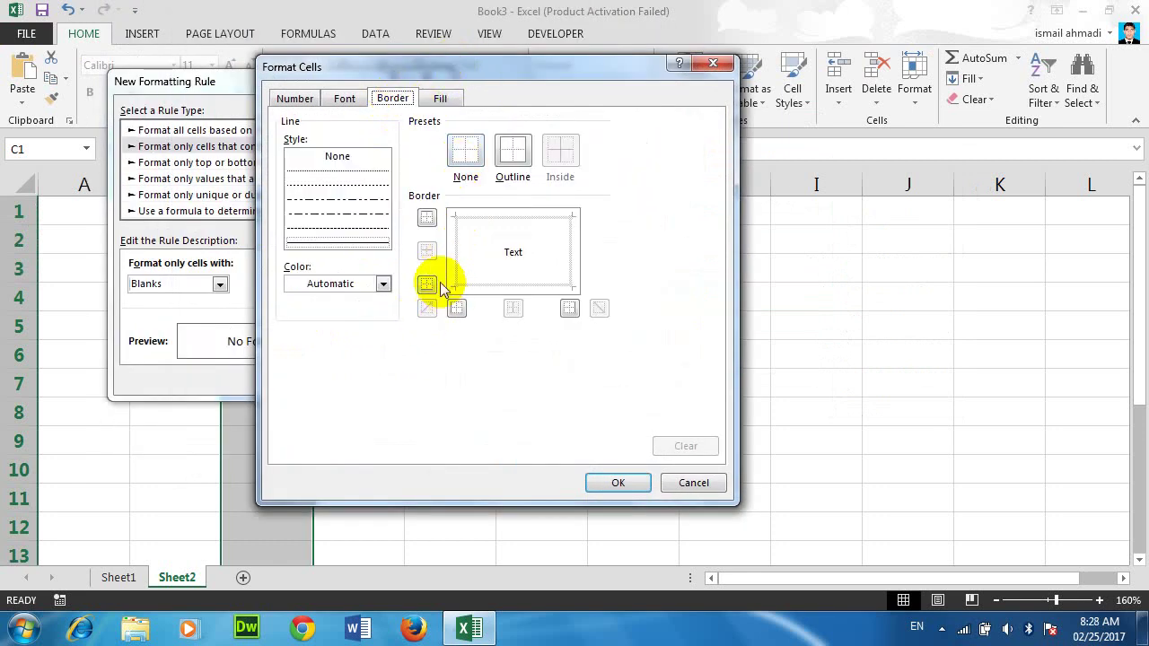
left_click(515, 154)
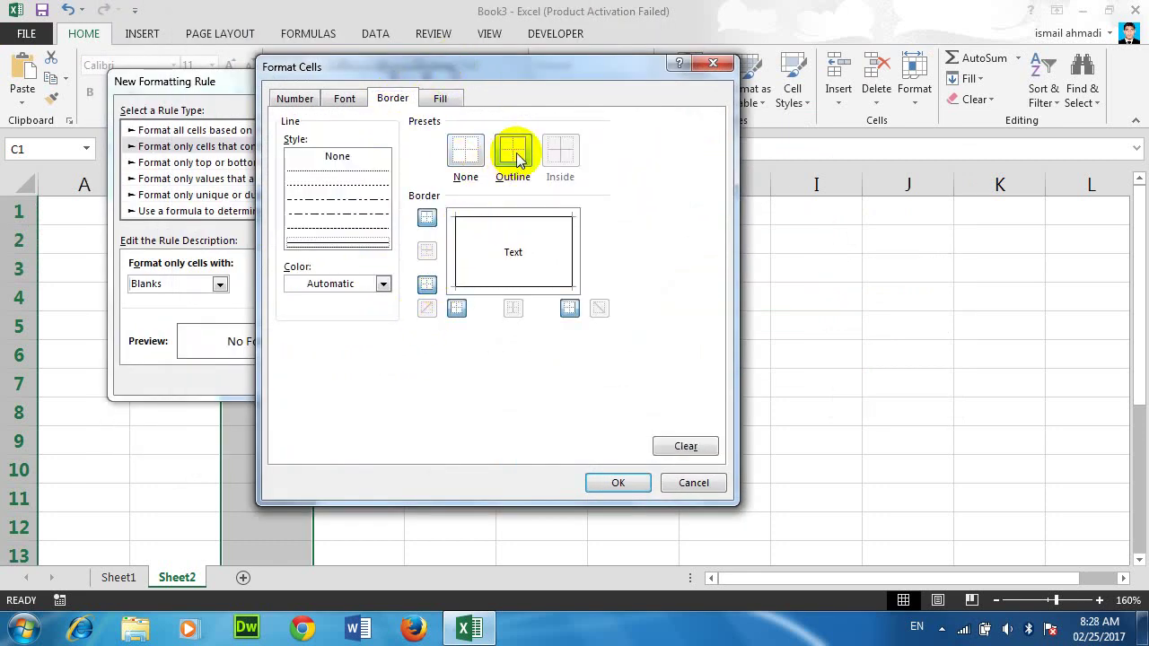
left_click(465, 150)
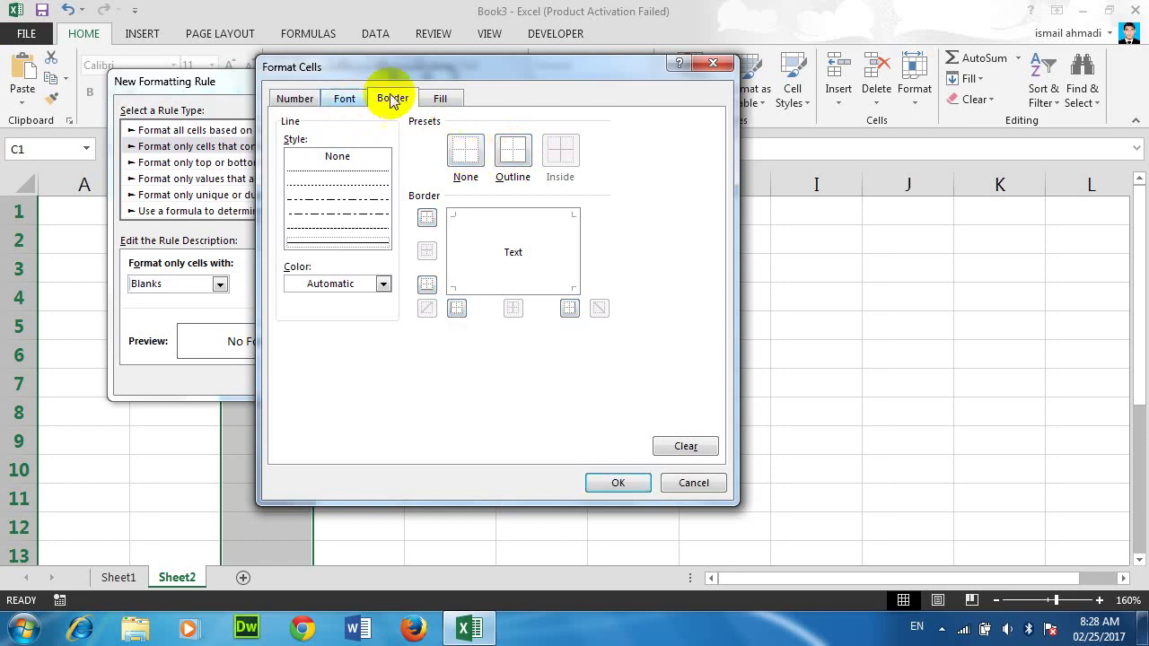
Set a centre-radiating red and dark blue gradient fill
left_click(440, 99)
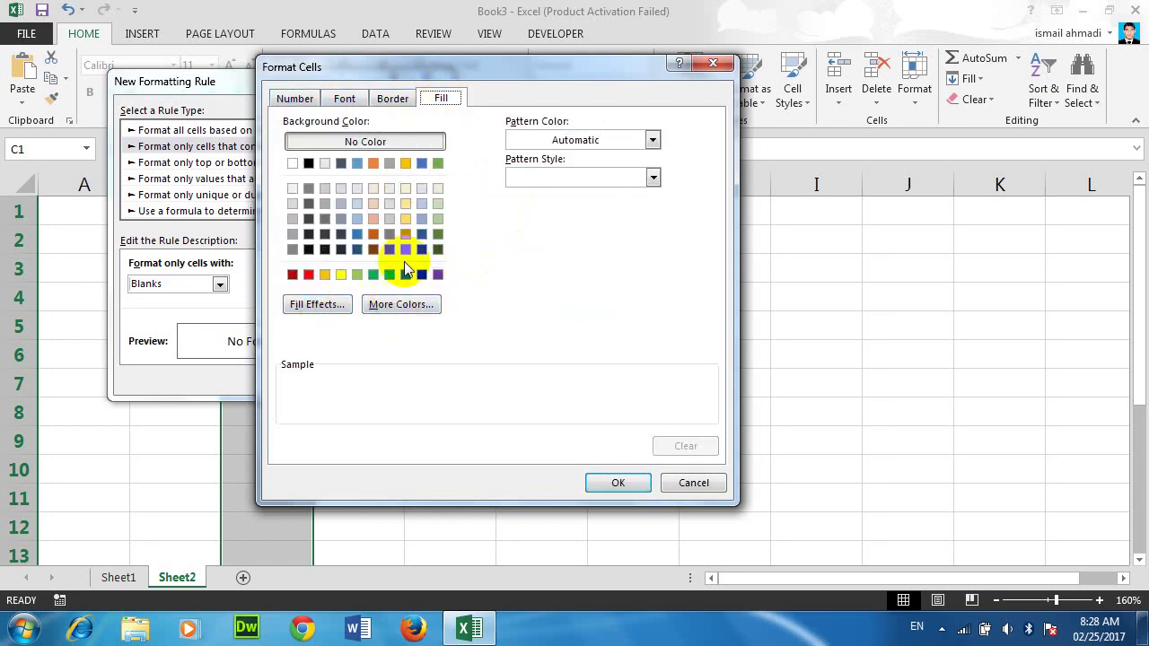
left_click(321, 309)
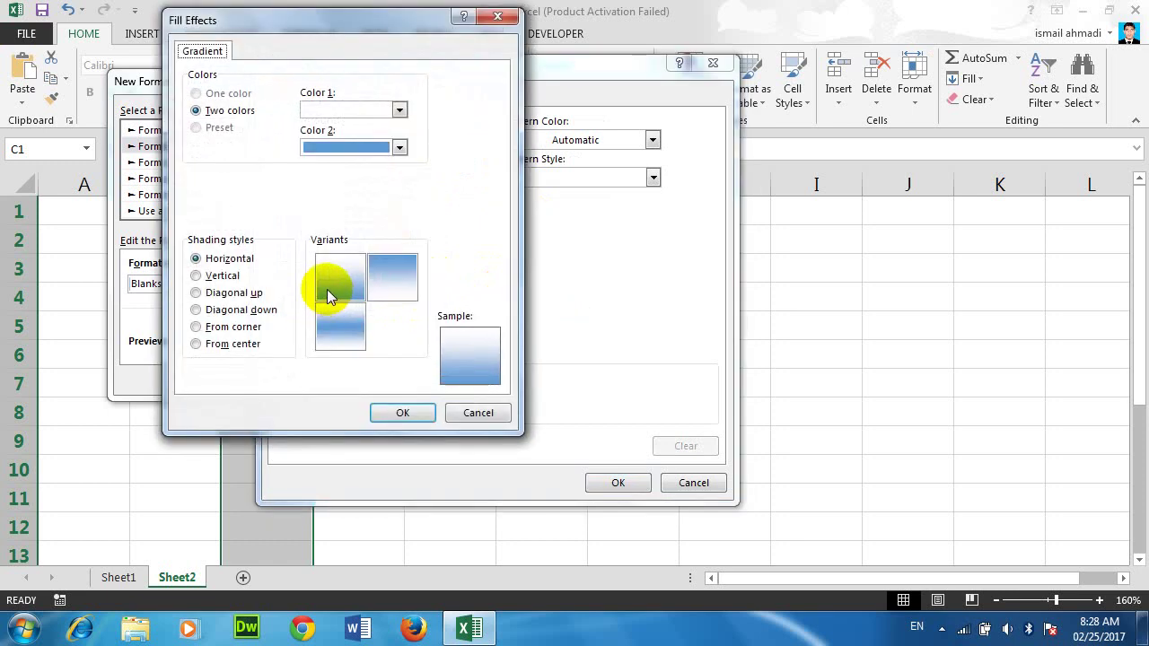
left_click(244, 341)
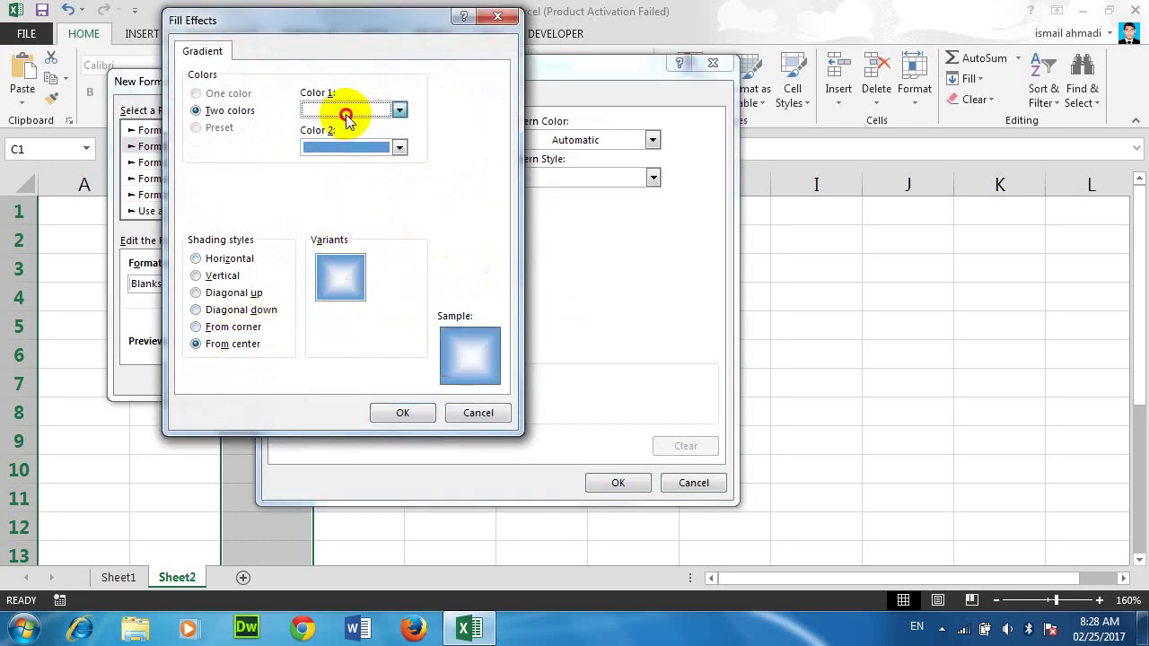
left_click(346, 112)
left_click(325, 250)
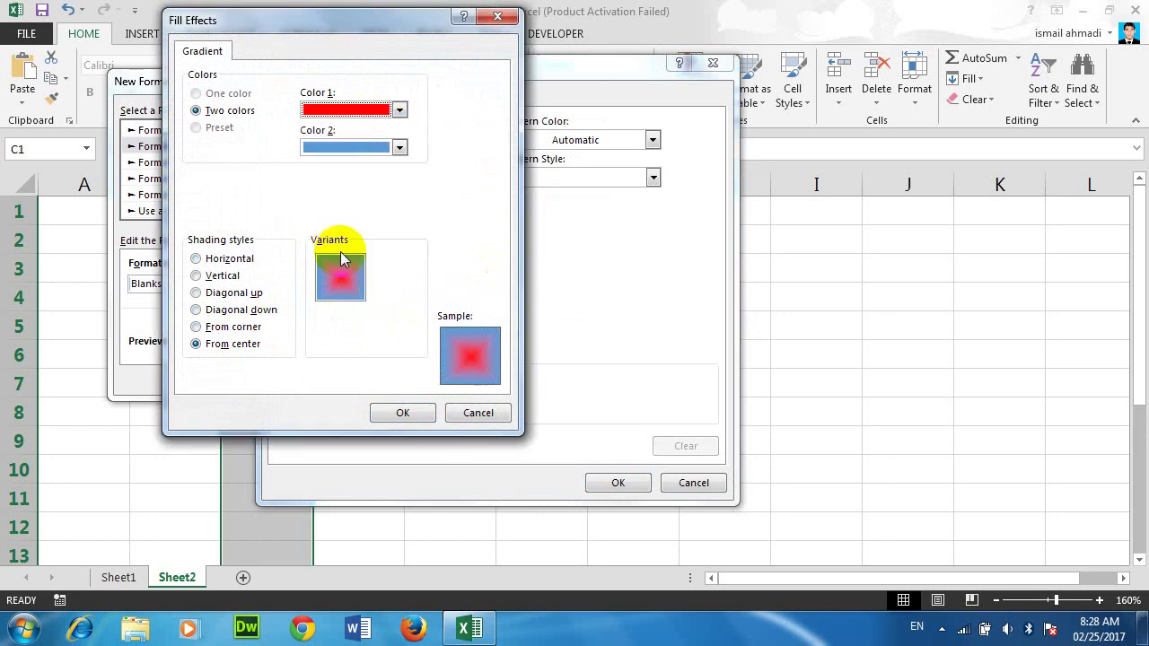
left_click(363, 147)
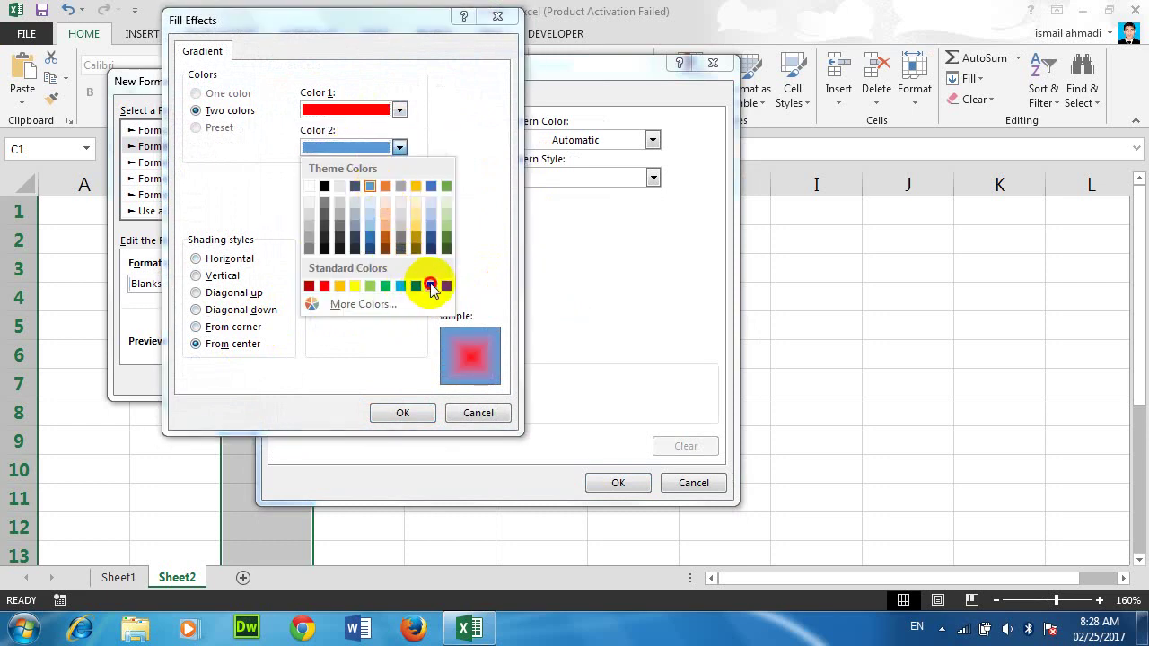
left_click(430, 286)
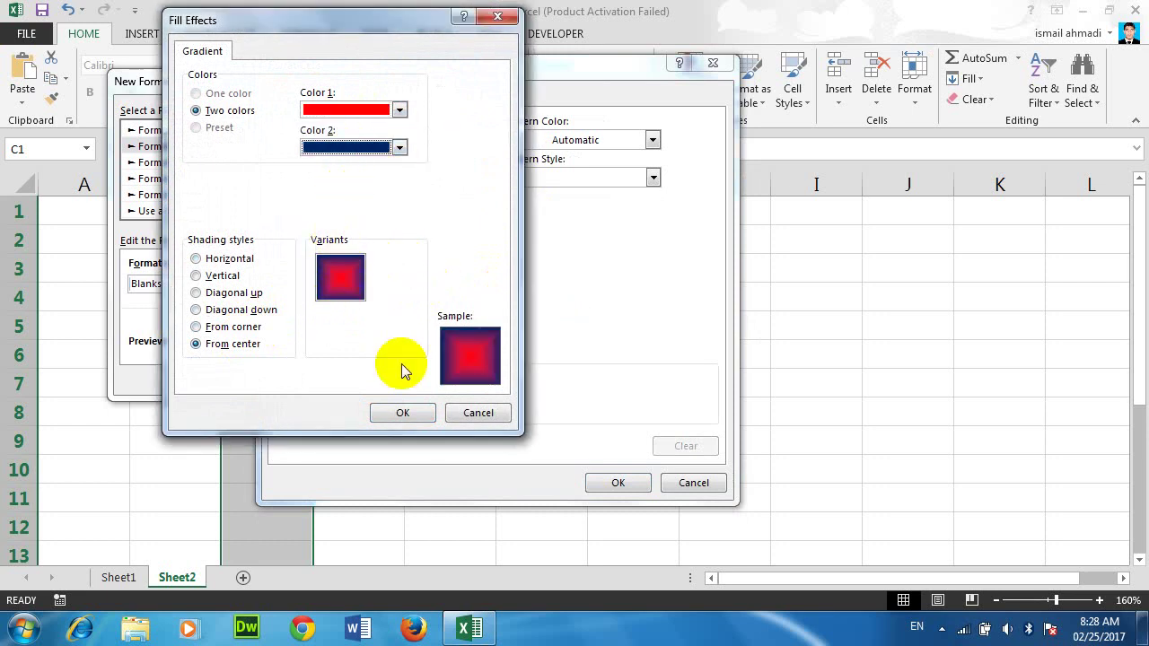
left_click(399, 415)
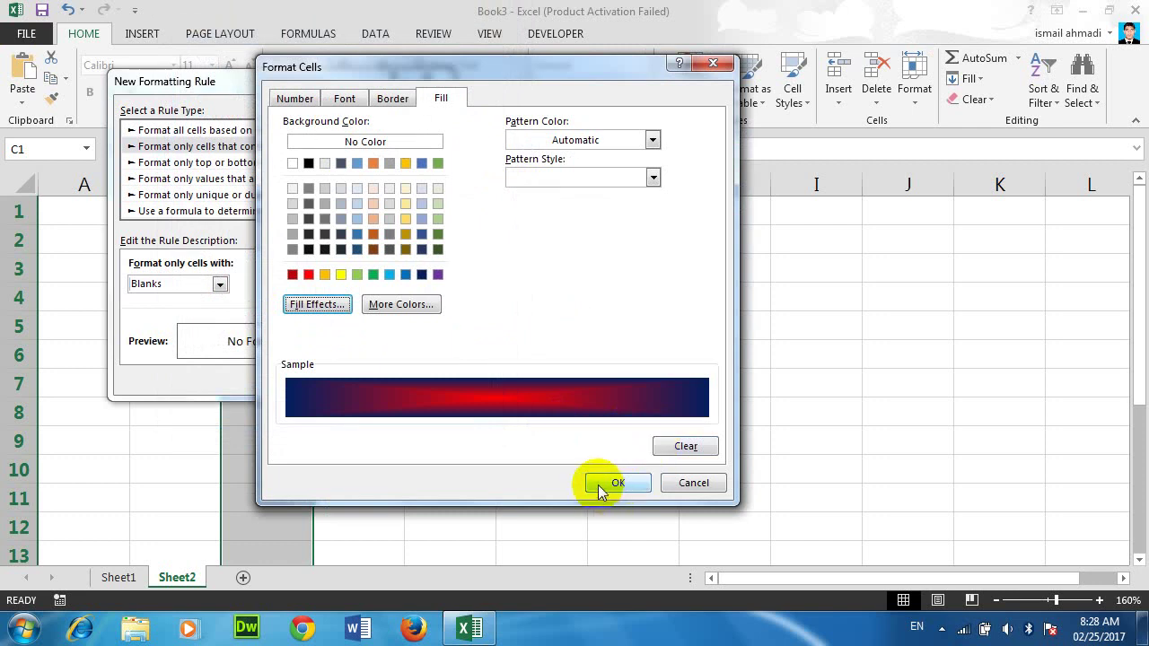
Choose a red Vertical Stripe pattern and save the blank-cells rule
left_click(587, 175)
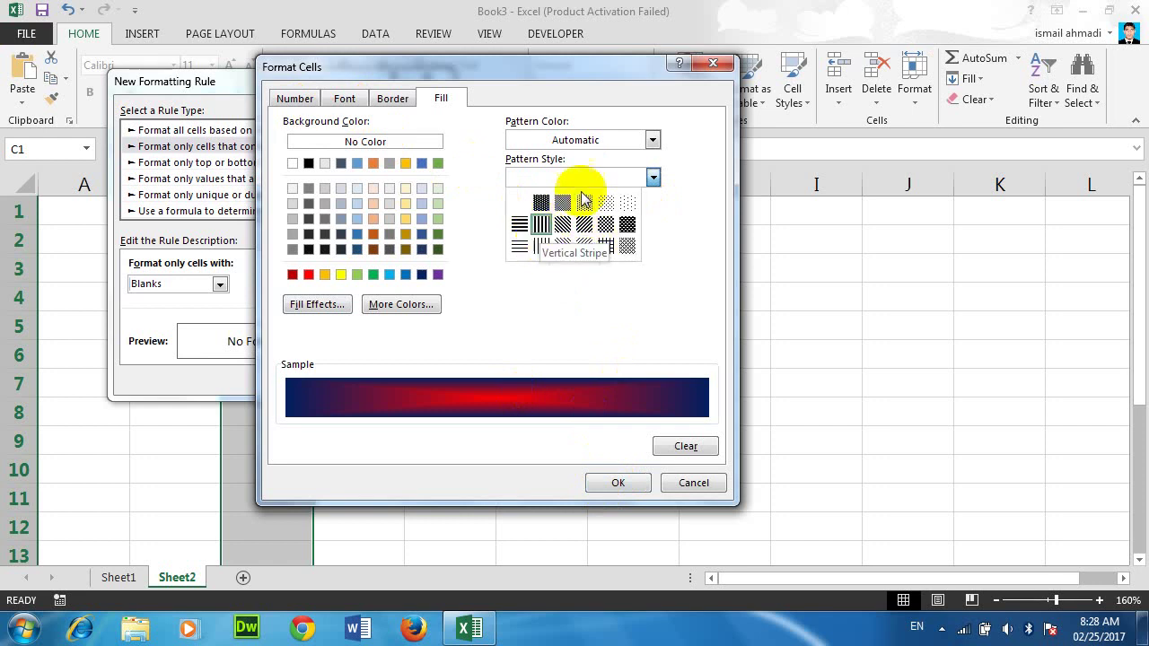
left_click(544, 244)
left_click(588, 141)
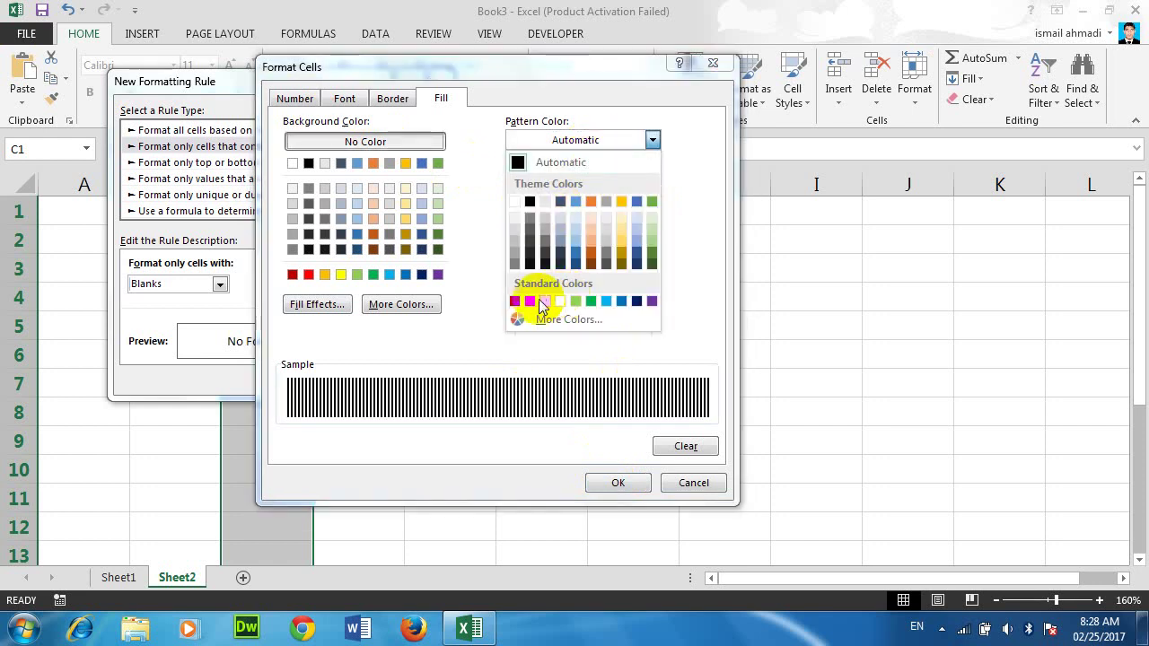
left_click(545, 301)
left_click(613, 482)
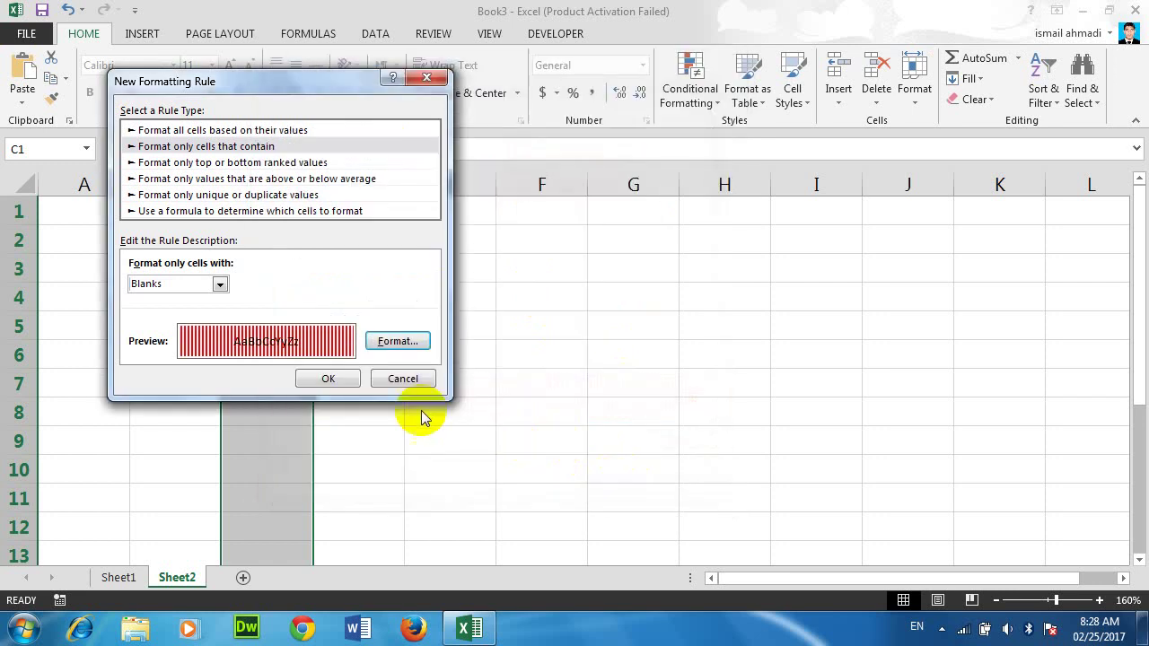
left_click(326, 377)
Enter salaries such as 324, 23, 234, 432 and 4 down column C from C2, leaving some blanks
left_click(289, 248)
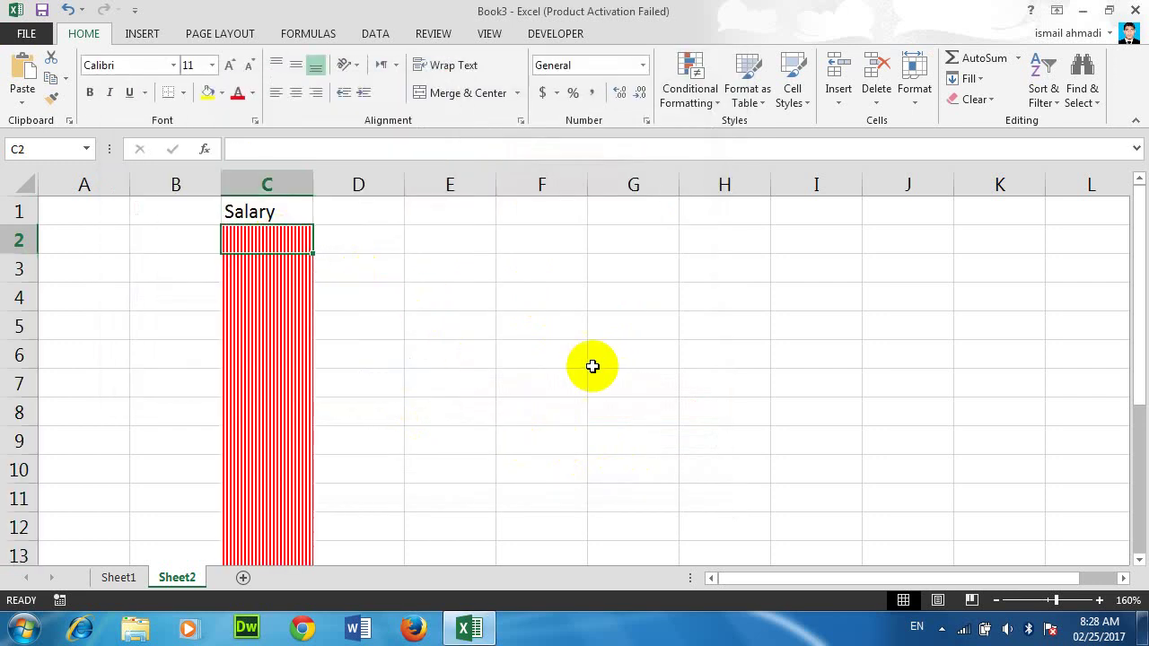
type("324 23 4 23 4 234 2 34  23")
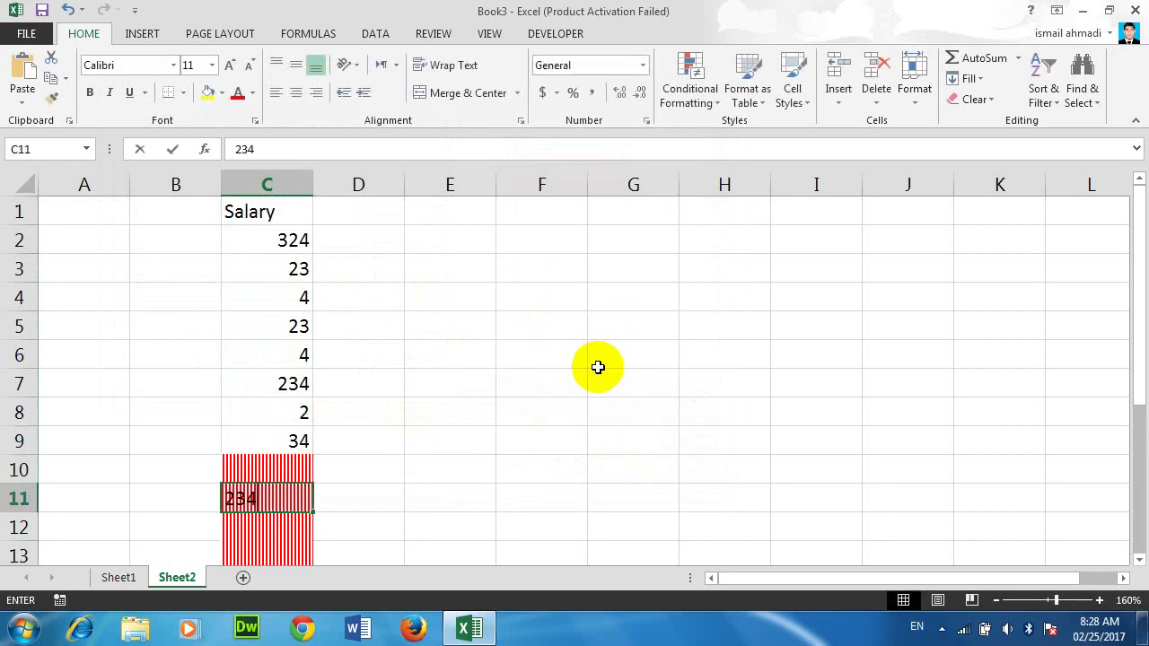
type("4")
key("Return")
key("Return")
key("Return")
type("234")
key("Return")
key("Return")
key("Return")
type("234 ")
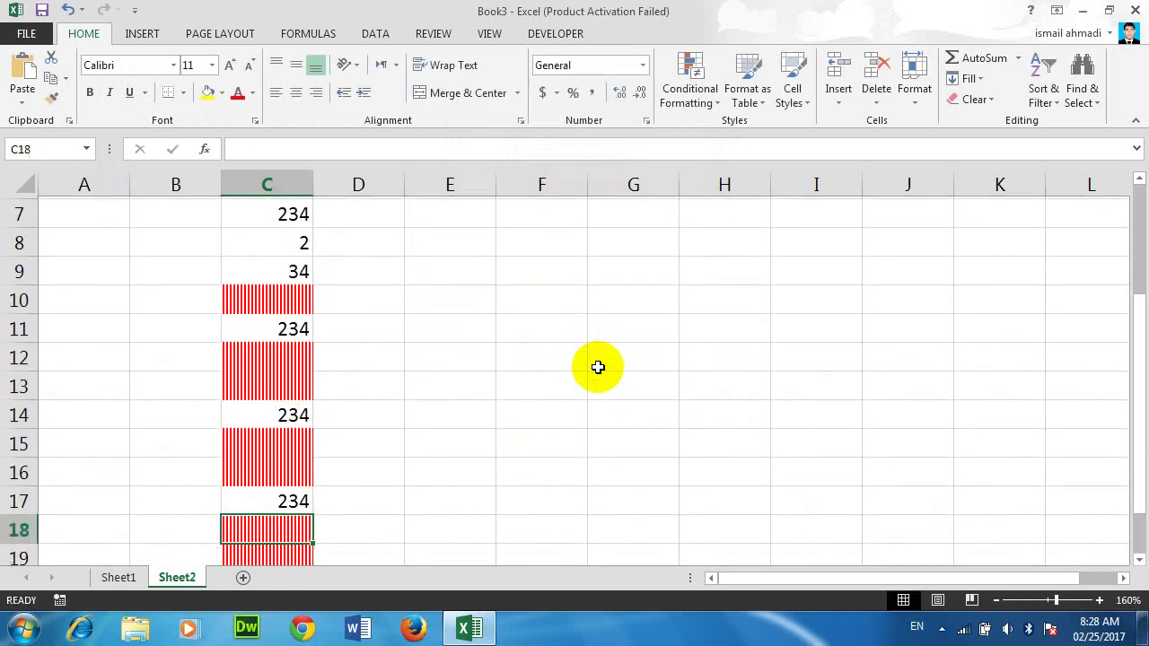
type(" 234 23 432 4")
scroll(600, 367, "up", 4)
Open column C's rules list, select the stripe rule, and abandon a started new rule
left_click(268, 184)
left_click(691, 90)
left_click(718, 364)
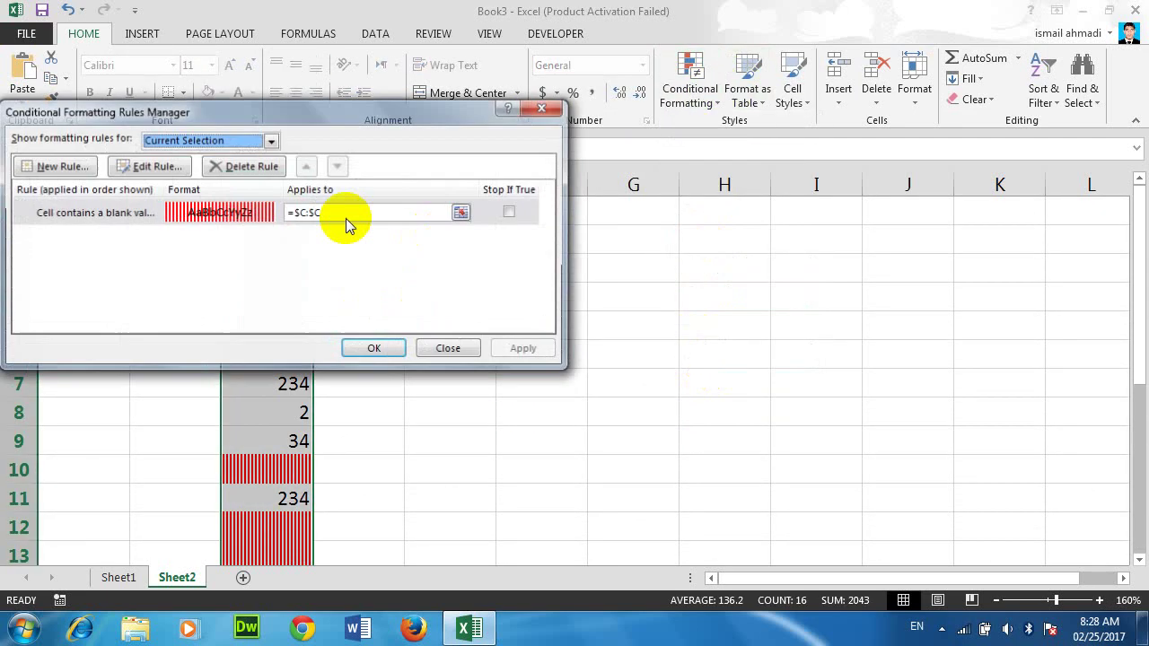
left_click(131, 212)
left_click(64, 166)
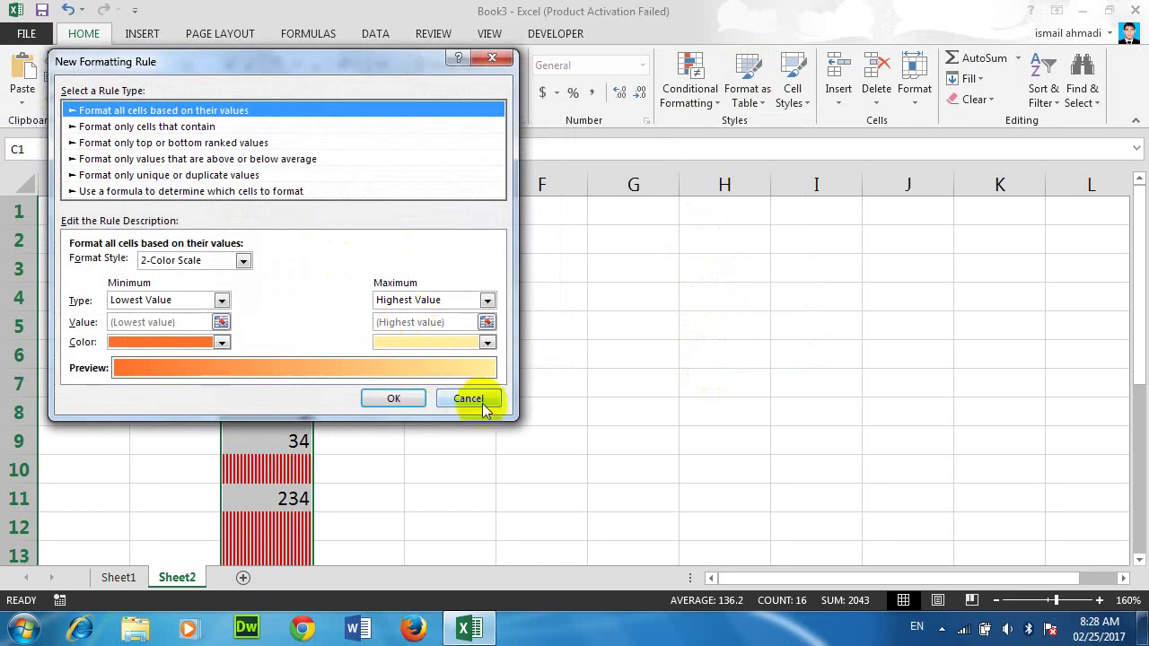
left_click(468, 400)
Edit the blank-cell stripe rule to target No Blanks and apply it
left_click(171, 165)
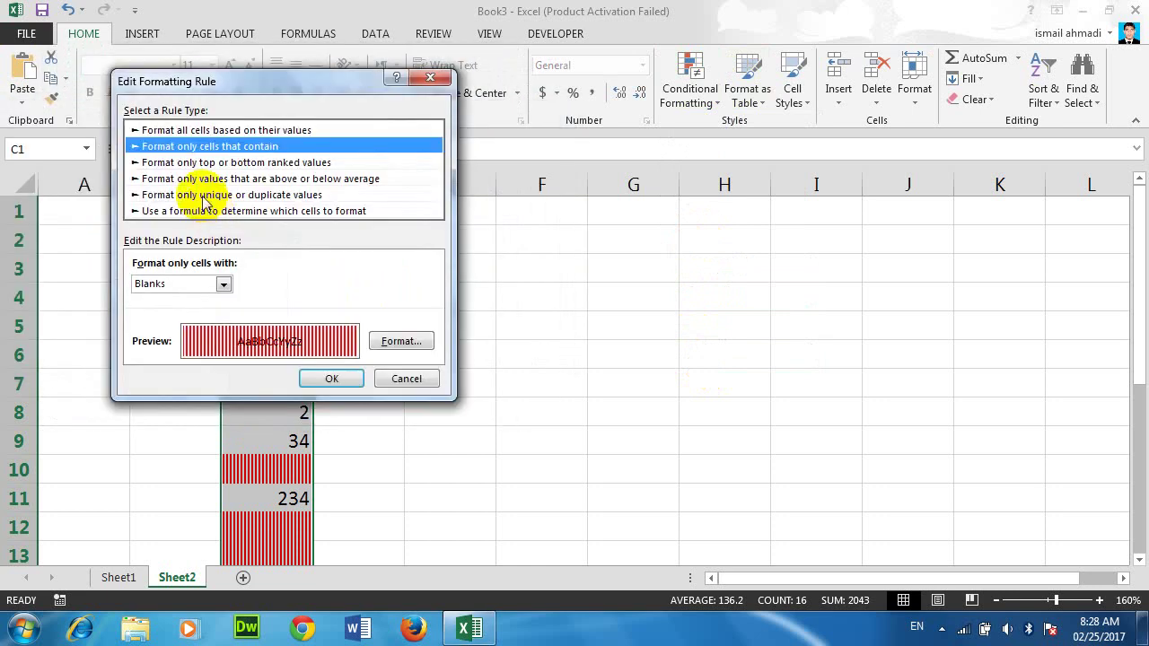
left_click(223, 284)
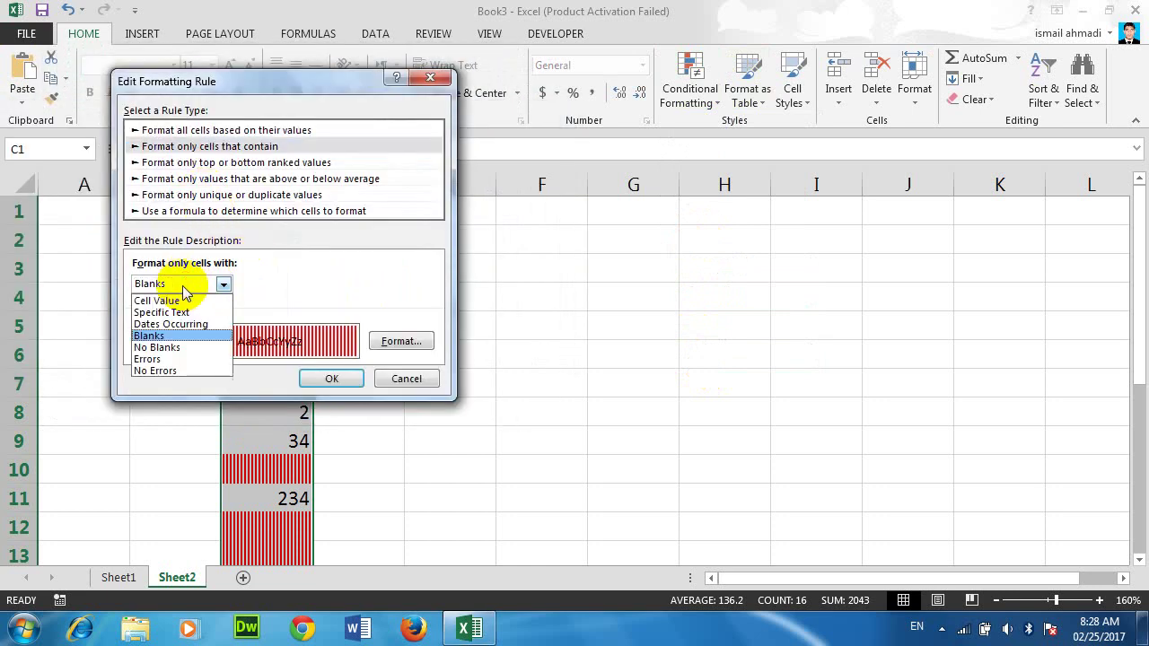
left_click(173, 349)
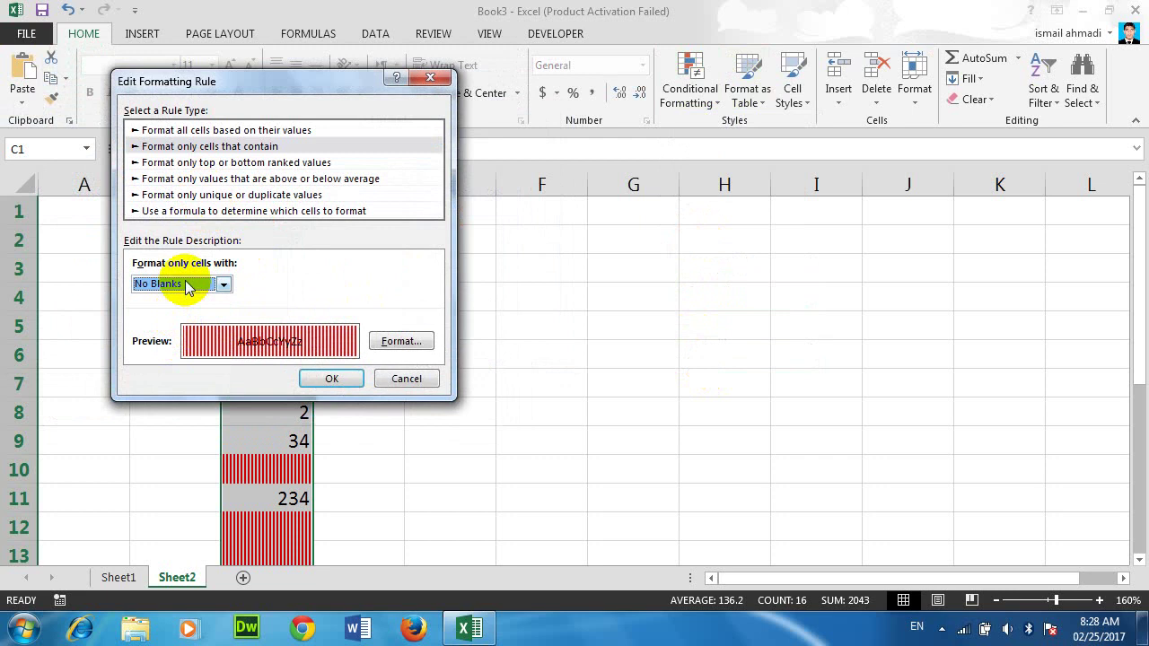
left_click(332, 377)
left_click(519, 348)
Change the rule's condition to Errors, apply it, and close the Rules Manager
left_click_drag(381, 117, 957, 207)
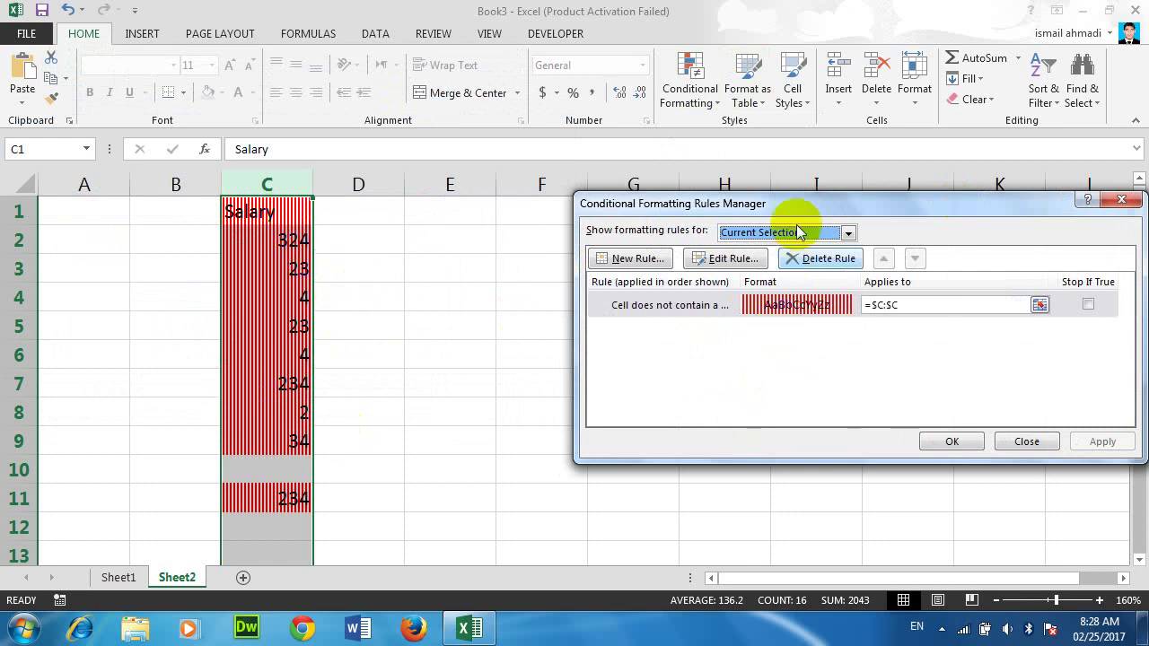
left_click_drag(799, 203, 616, 195)
left_click(498, 297)
left_click(539, 251)
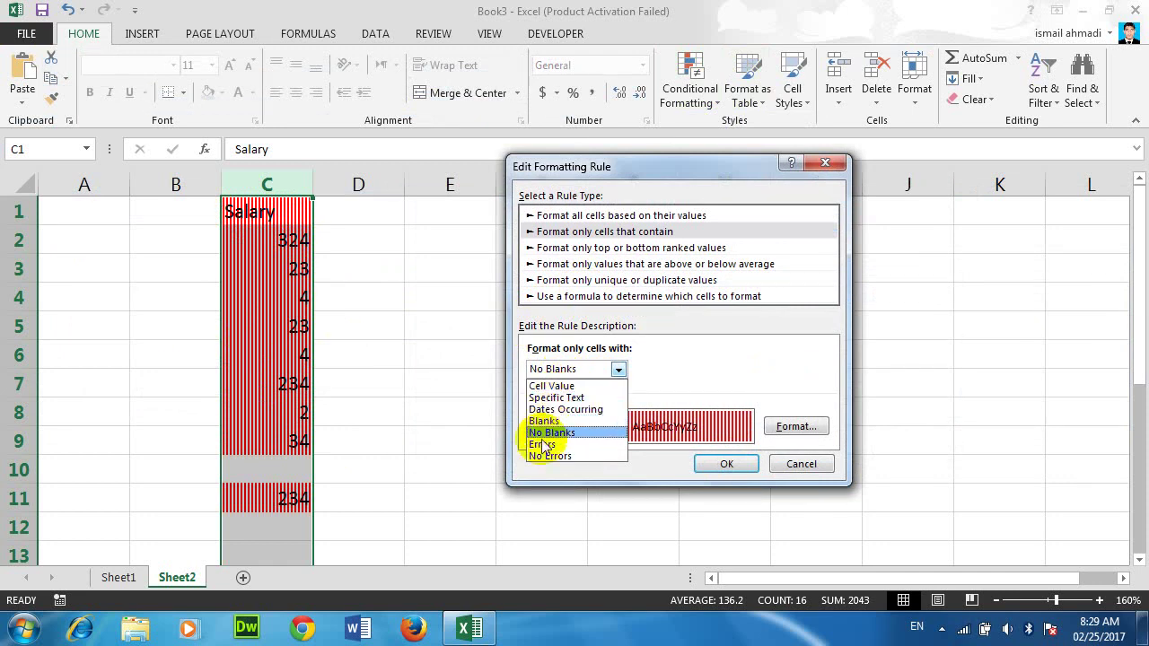
left_click(542, 445)
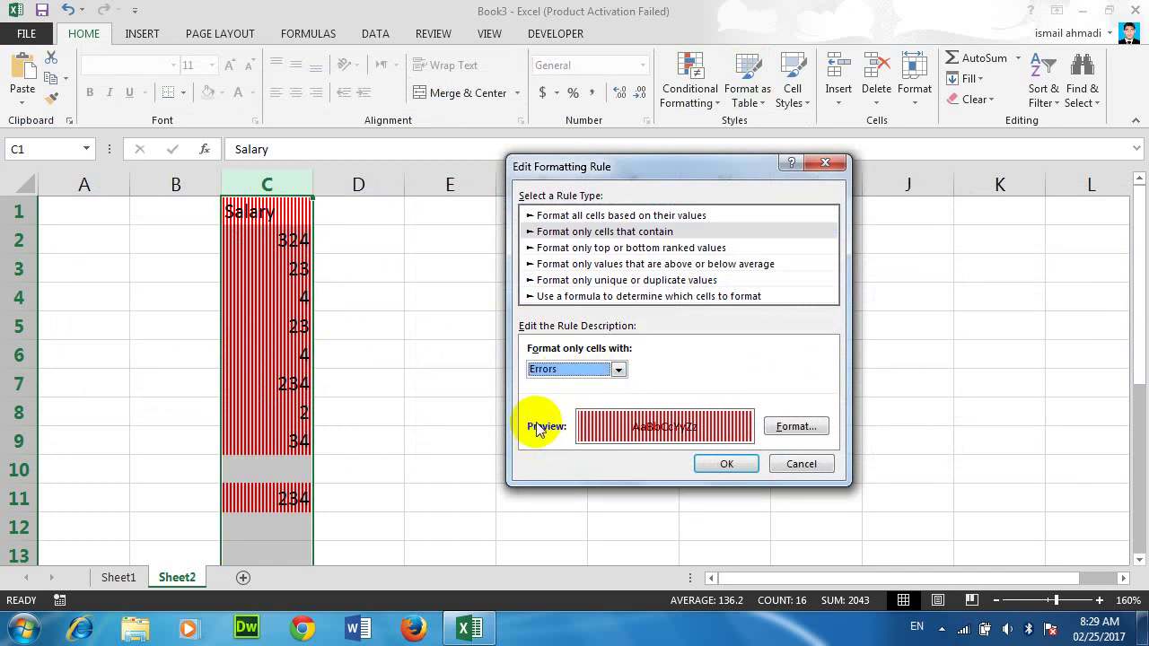
left_click(726, 464)
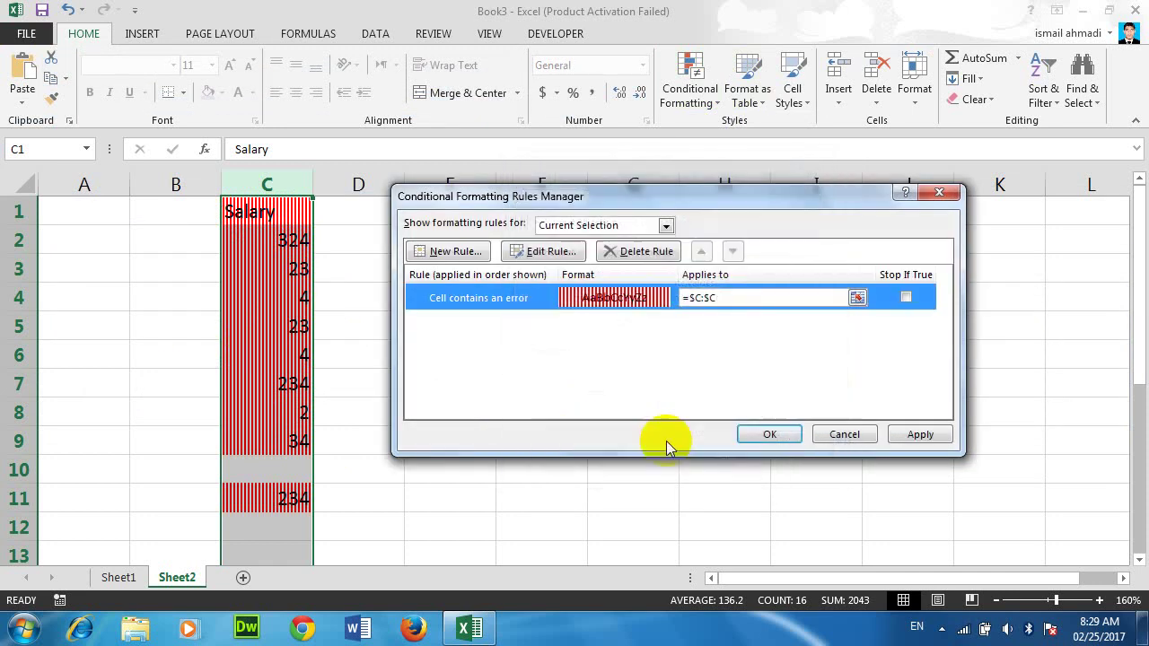
left_click(915, 435)
left_click(769, 434)
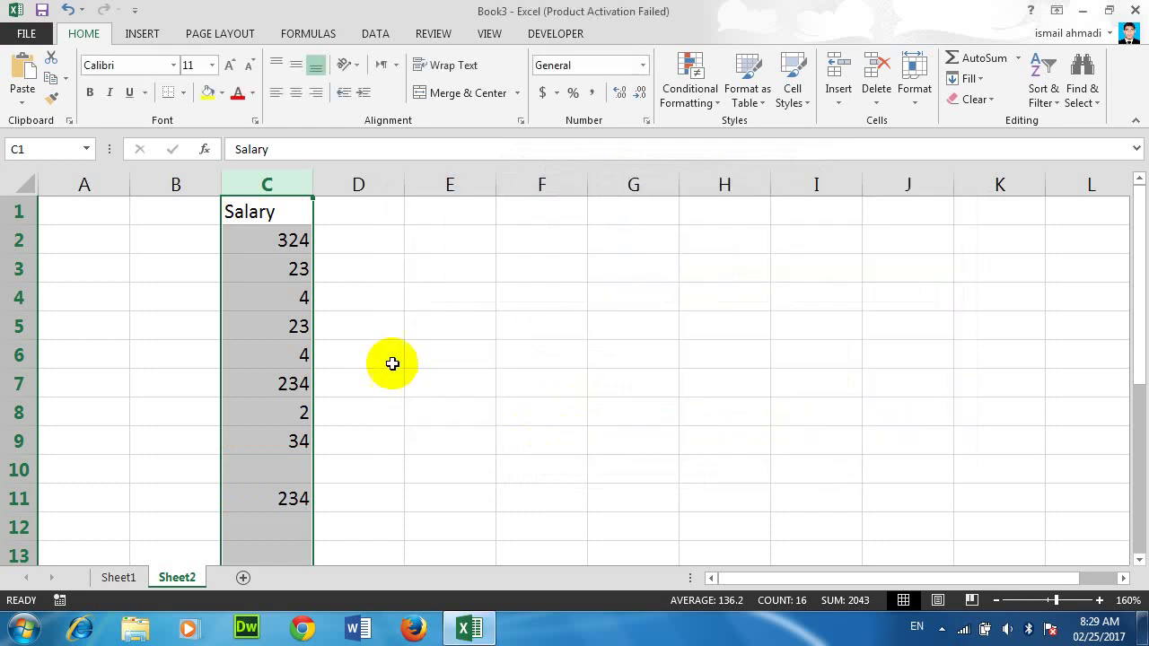
Enter a broken '=' formula in C4 so it shows #NAME?
left_click(301, 298)
type("=213+gg")
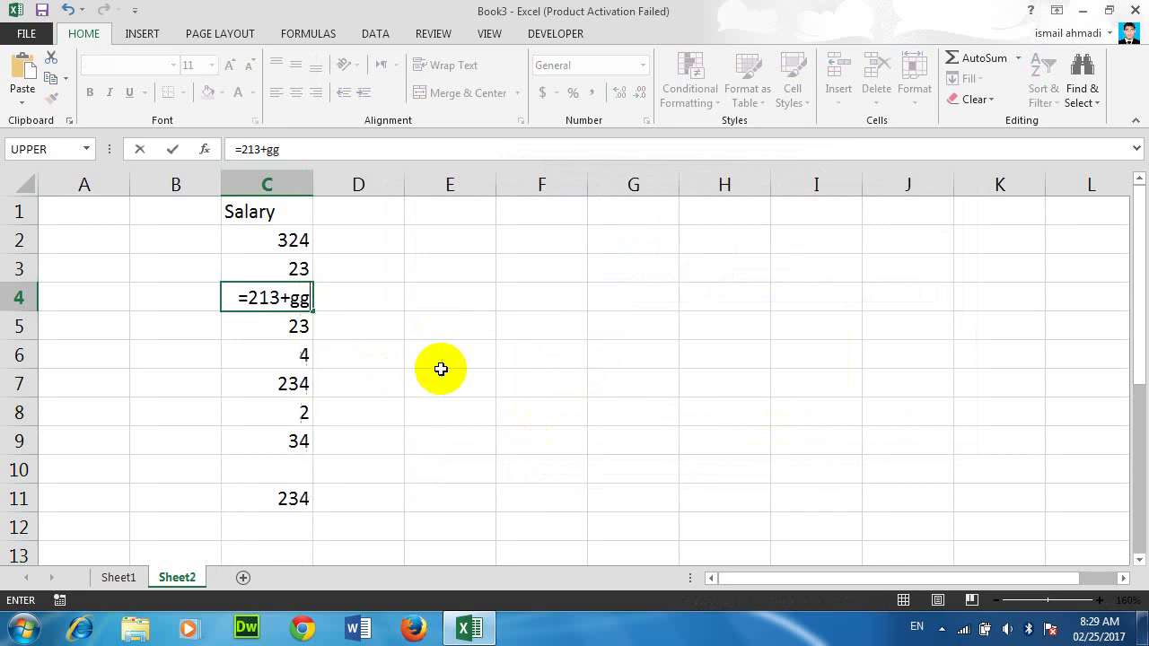
key("Return")
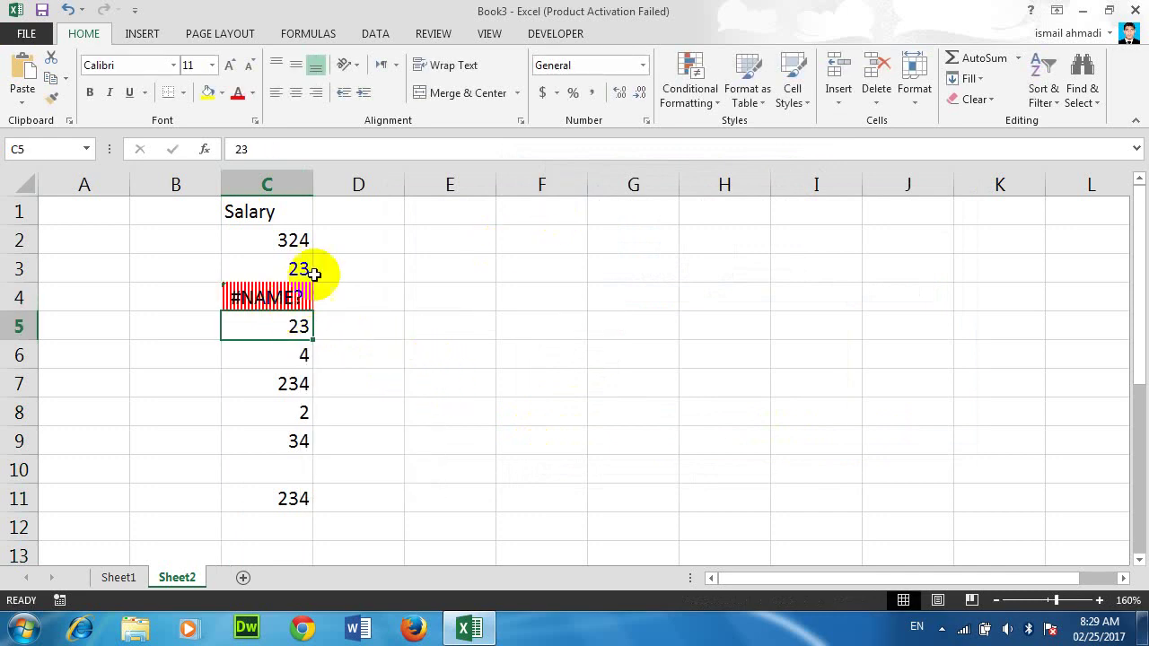
Edit column C's Errors rule to target No Errors instead
left_click(266, 184)
left_click(690, 90)
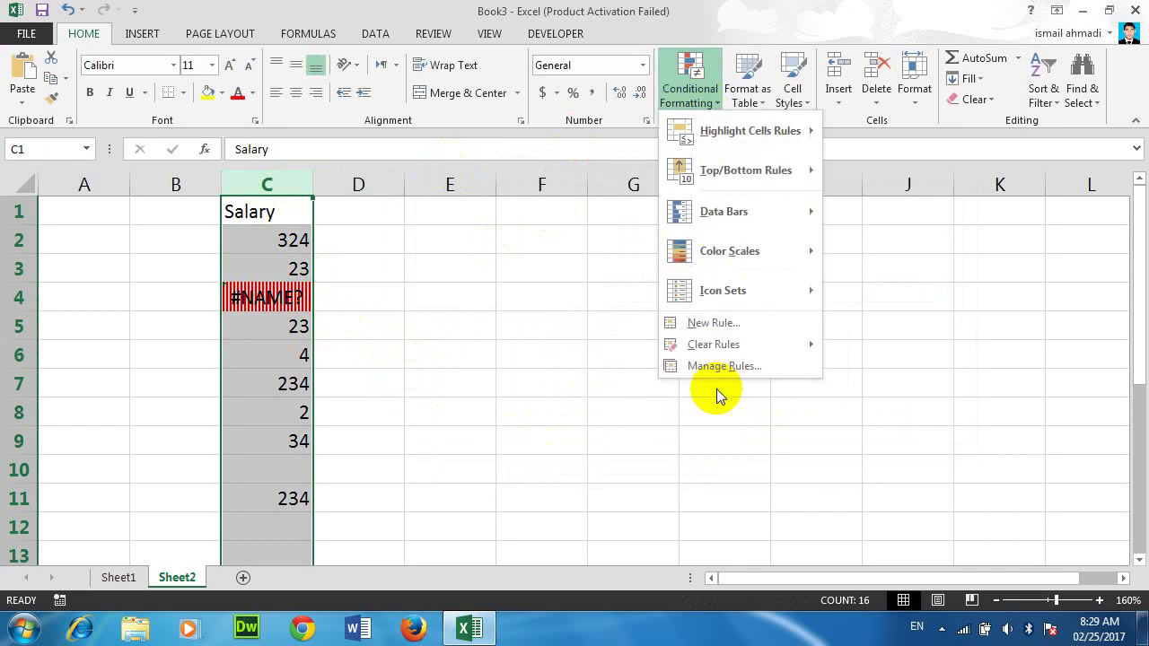
left_click(718, 365)
left_click(493, 298)
left_click(543, 251)
left_click(568, 368)
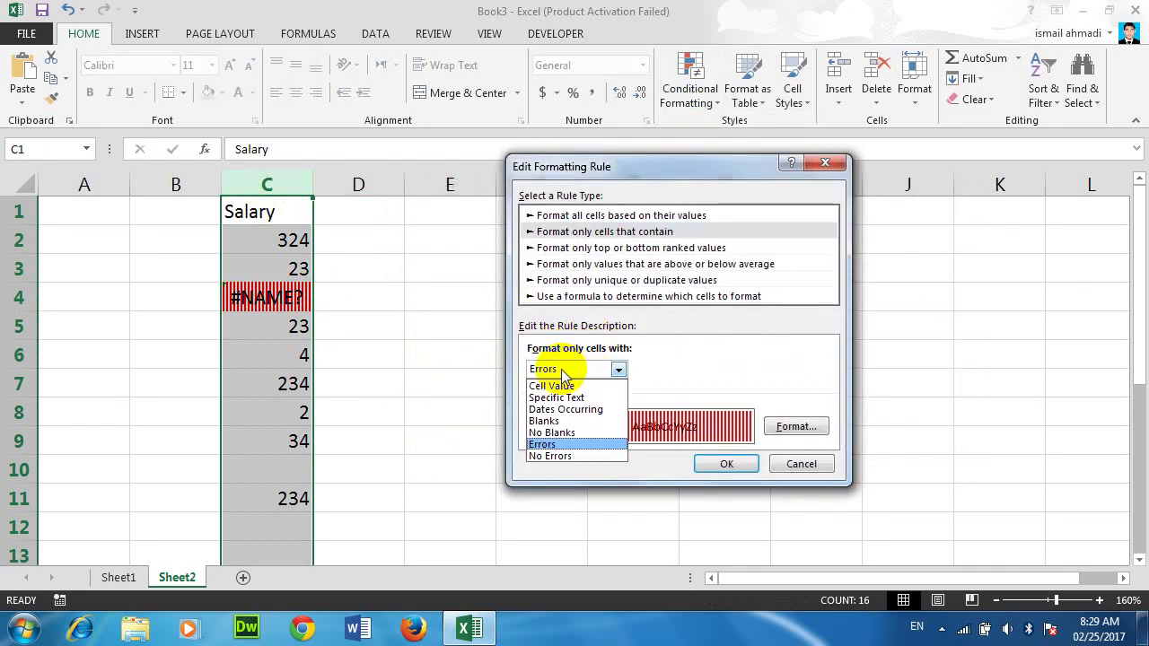
left_click(553, 446)
left_click(555, 369)
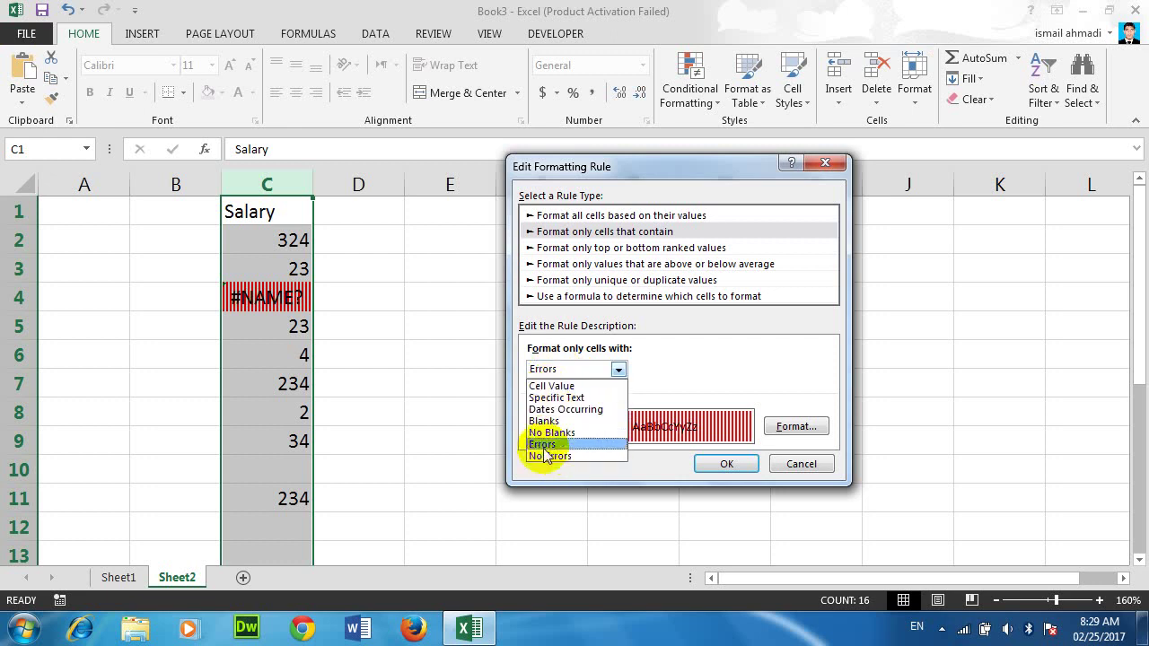
left_click(543, 460)
Apply the No Errors rule, then delete the red-stripe rule and apply the removal
left_click(725, 463)
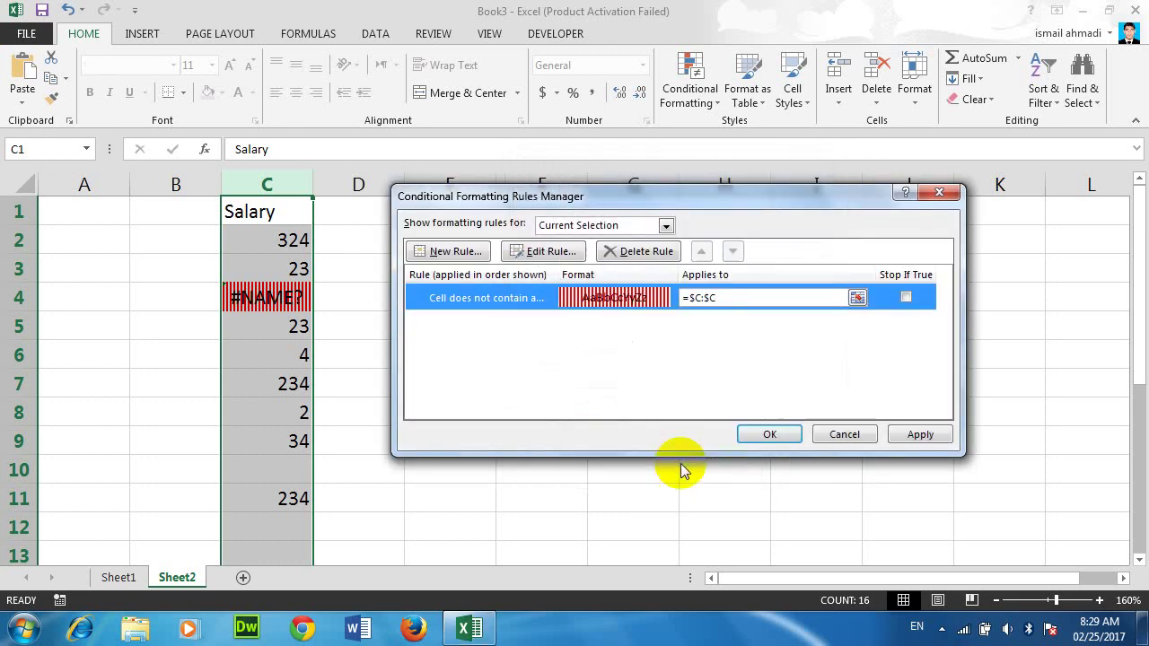
left_click(920, 434)
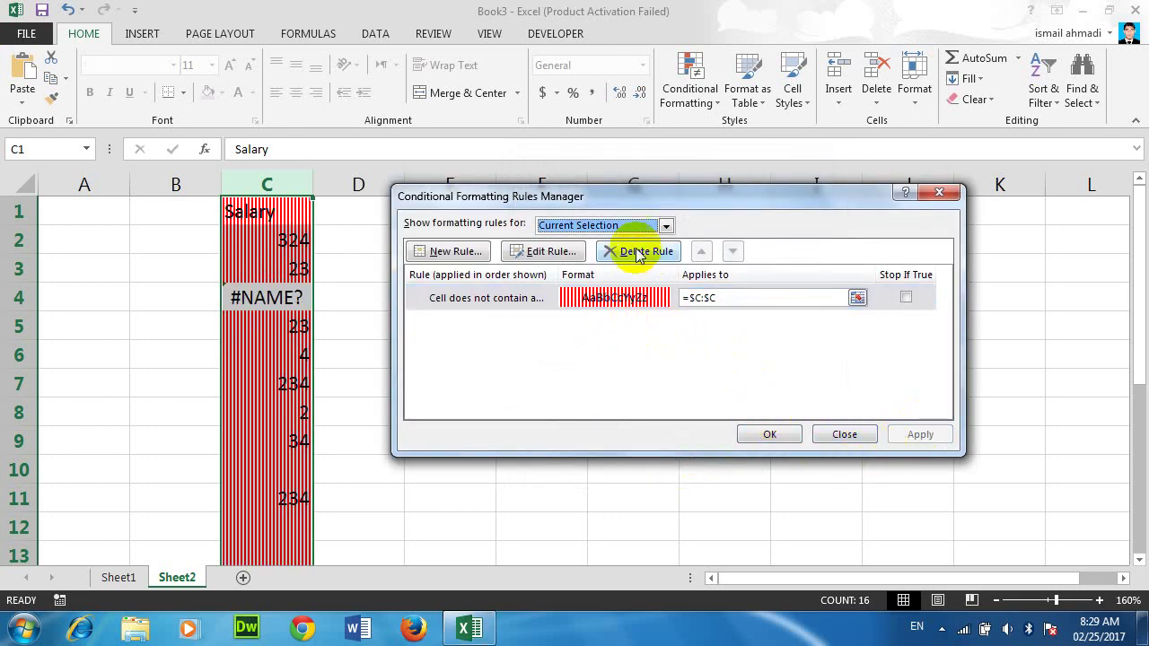
left_click(636, 252)
left_click(915, 435)
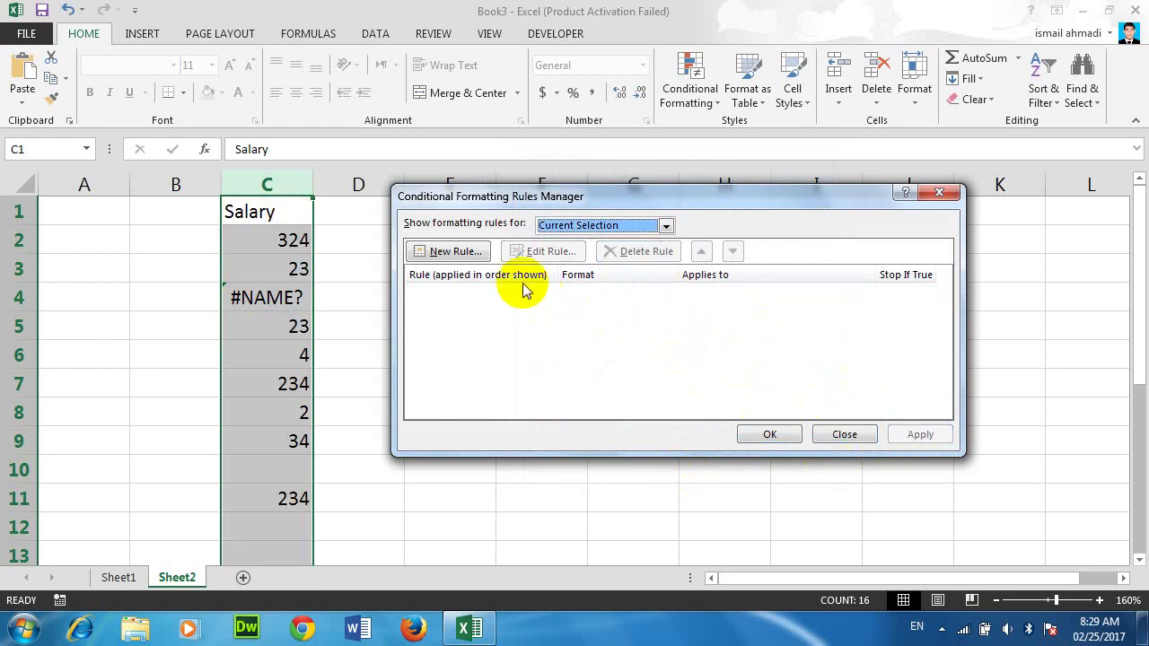
Create a Top 5 rule with a light blue fill for column C and apply it
left_click(472, 254)
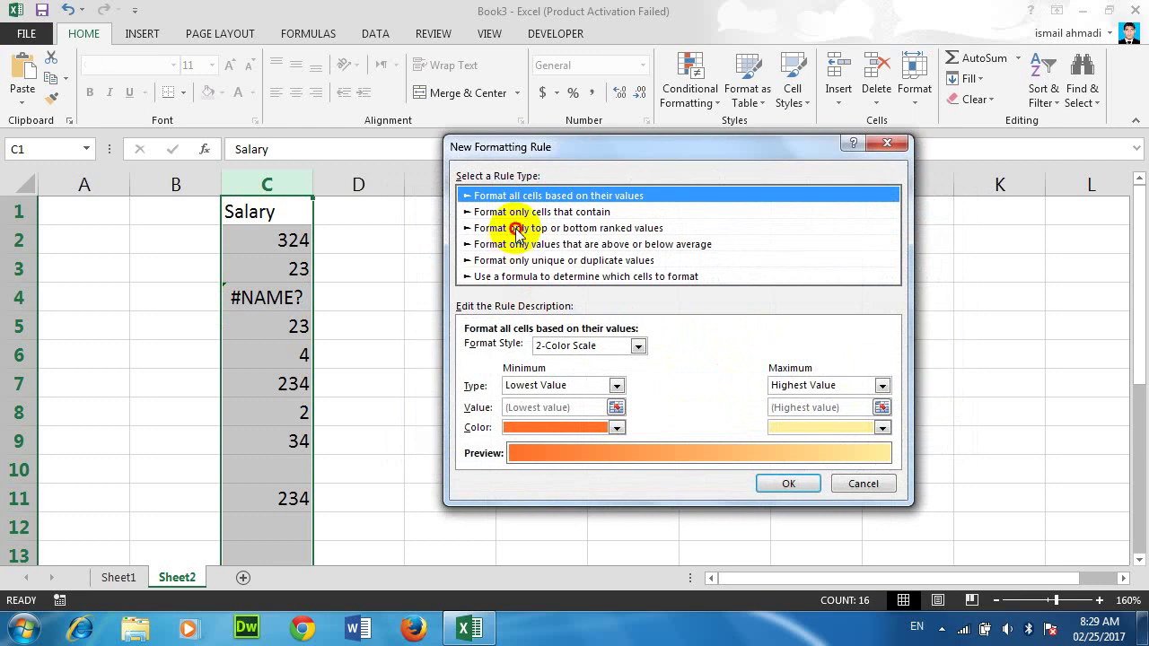
left_click(516, 228)
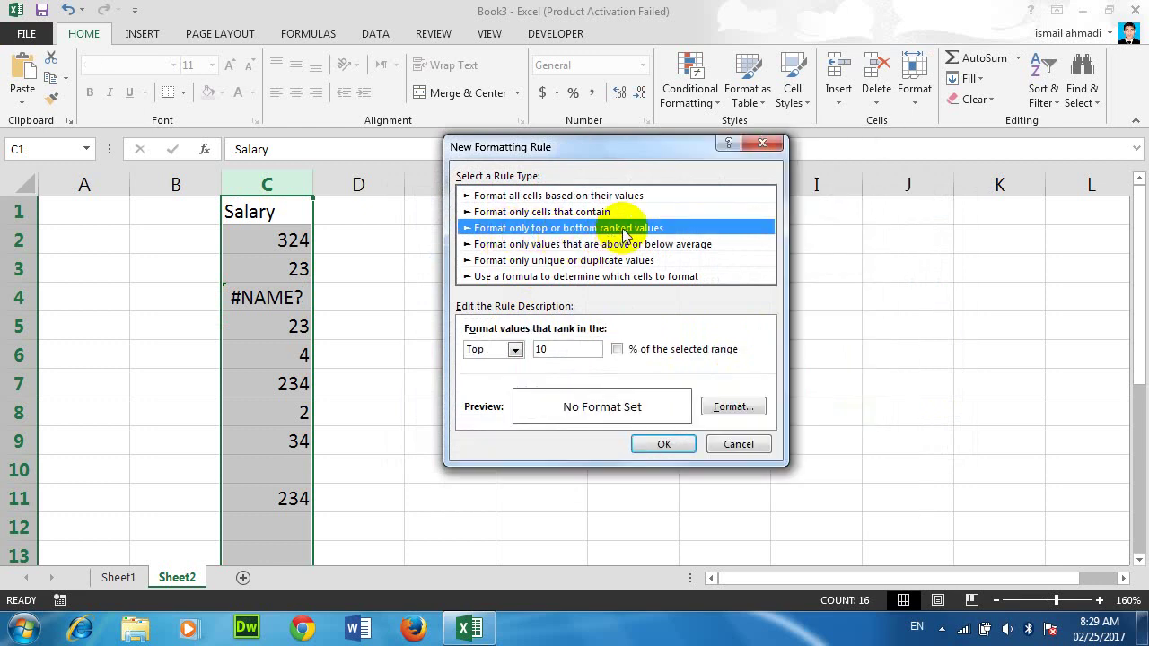
double_click(562, 349)
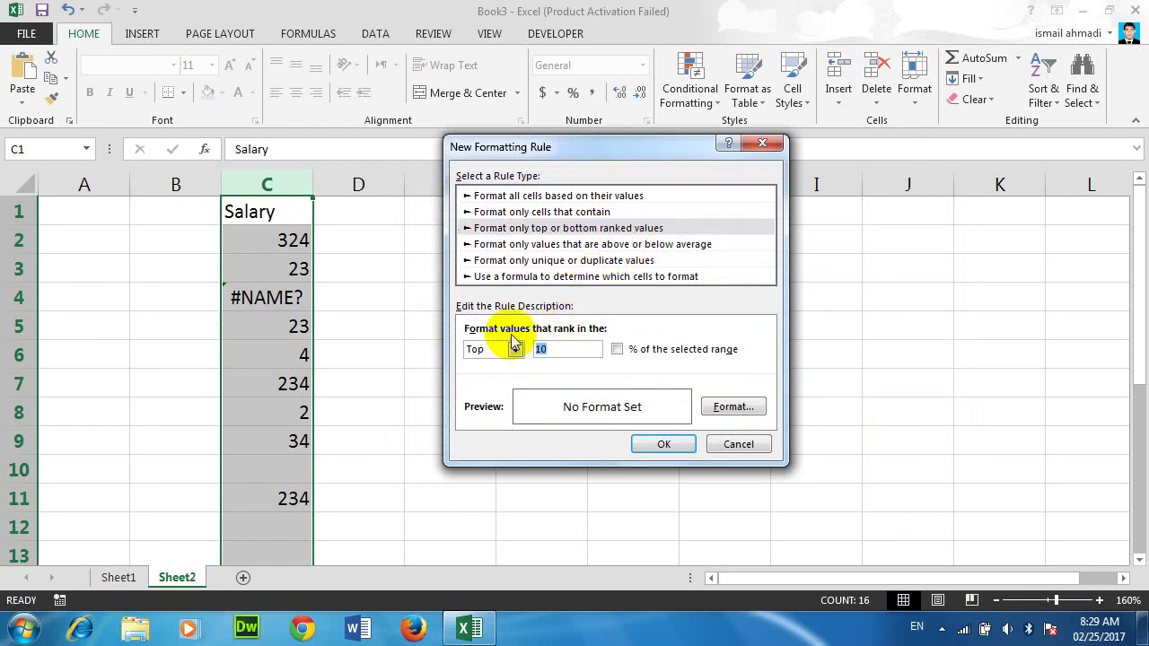
type("5")
left_click(731, 406)
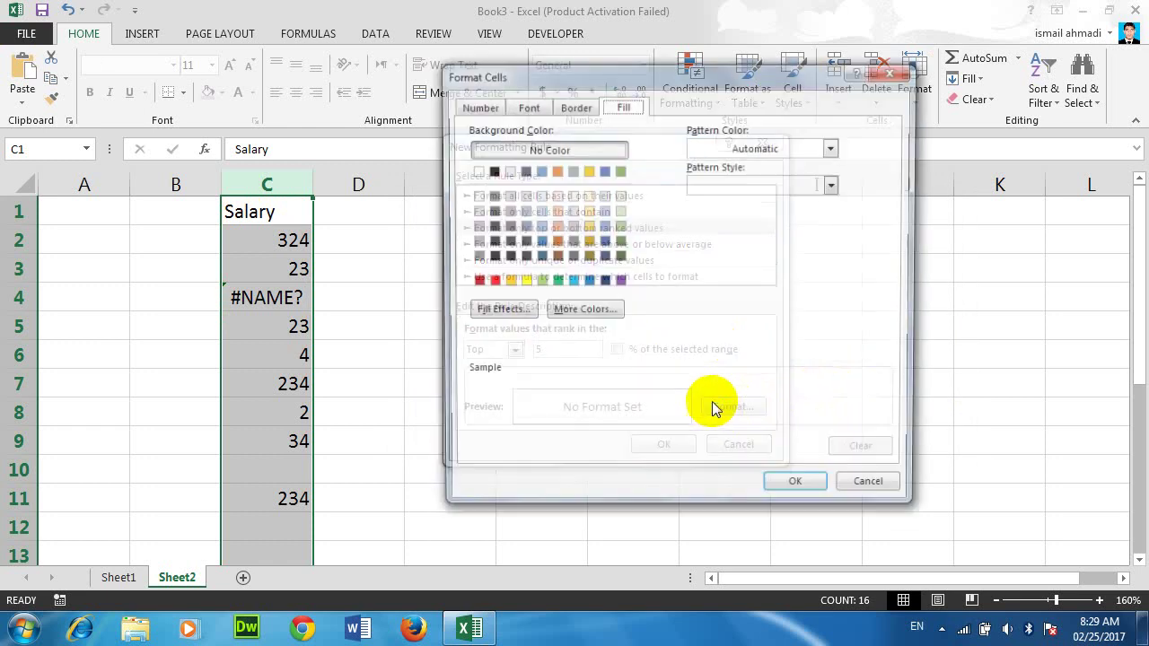
left_click(572, 282)
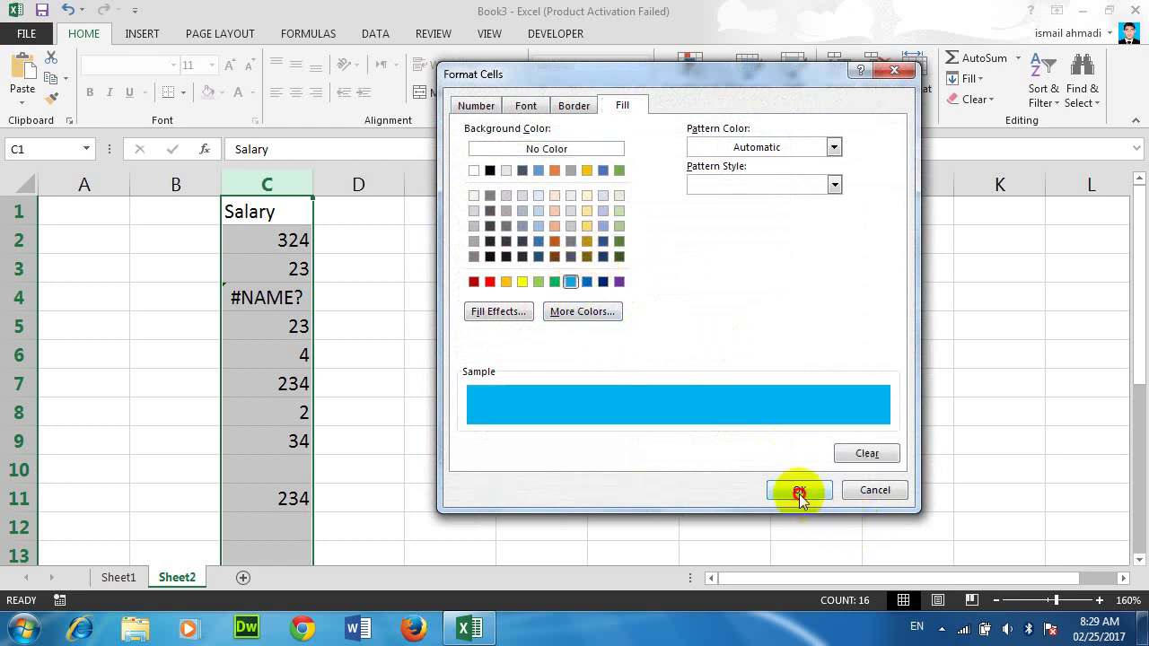
left_click(799, 491)
left_click(653, 441)
key("Return")
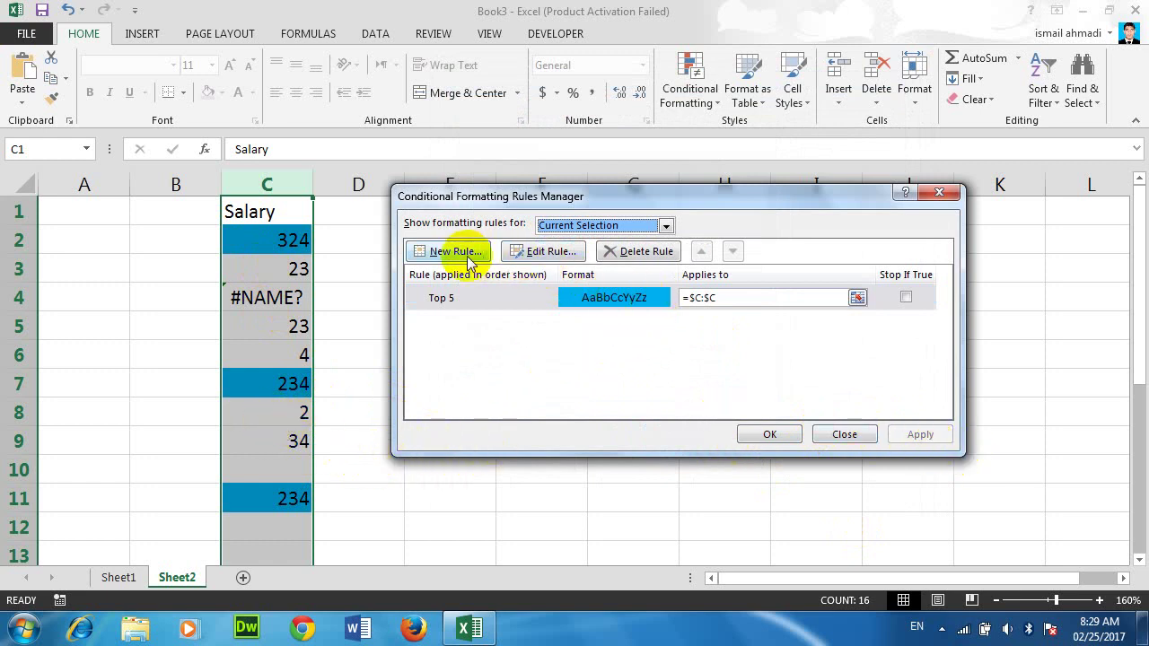
Switch the rule to Bottom 5, apply it, then delete it
left_click(541, 251)
left_click(578, 368)
left_click(549, 397)
left_click(726, 464)
left_click(903, 435)
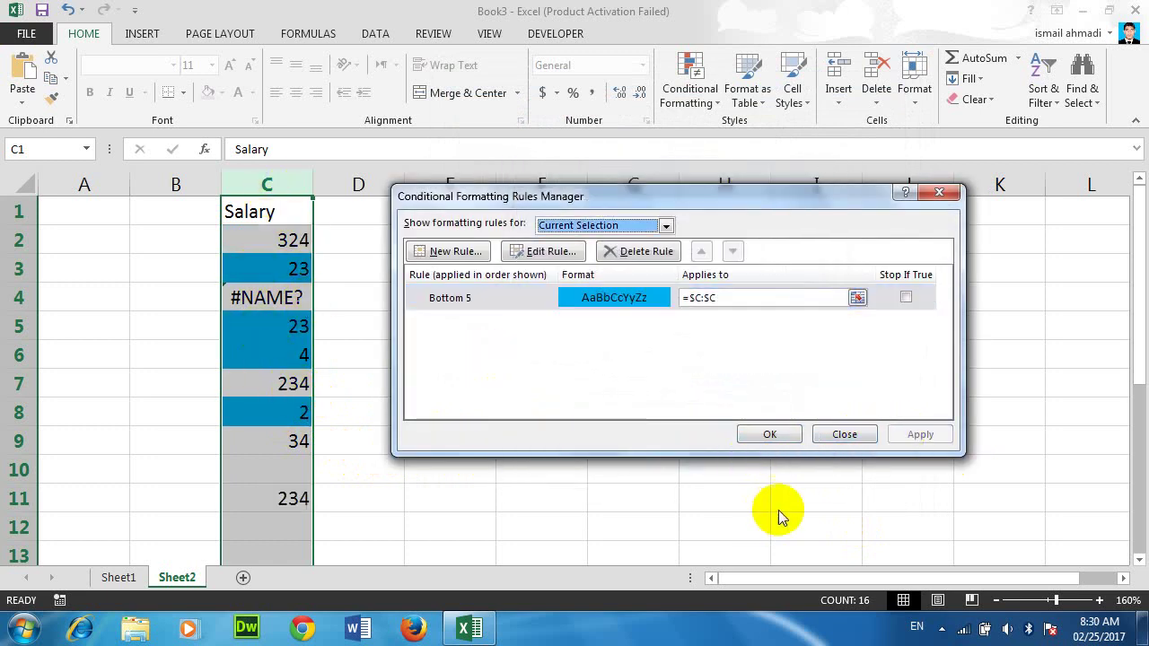
left_click(637, 251)
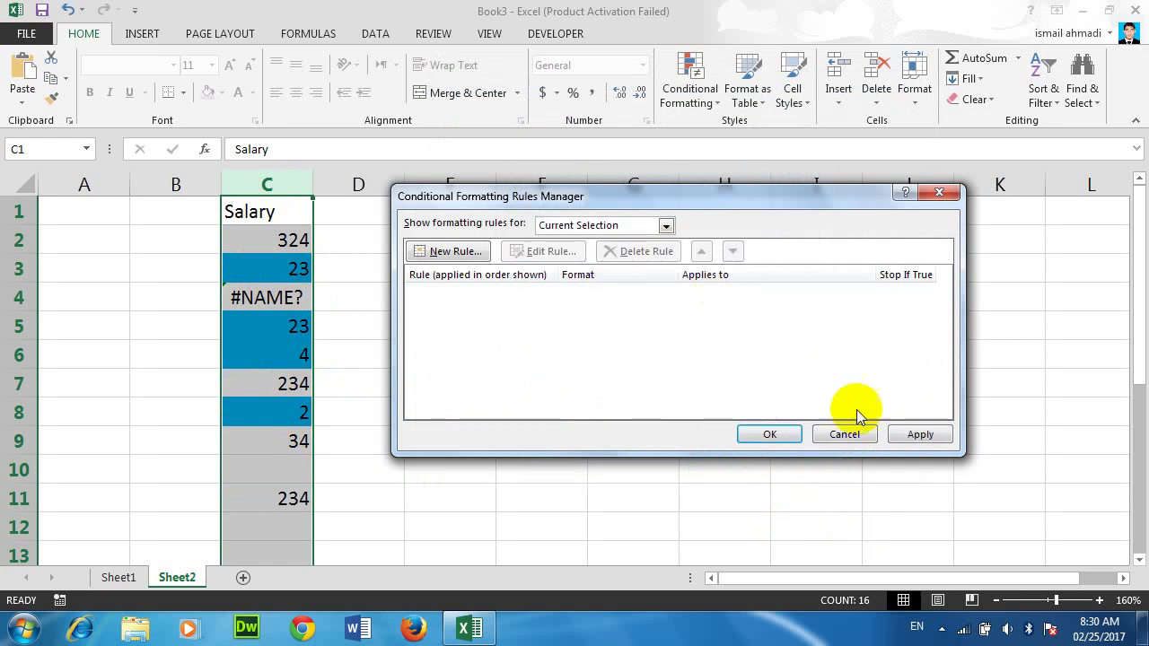
left_click(920, 434)
Start an above-average rule, then cancel it and close the Rules Manager
left_click(458, 251)
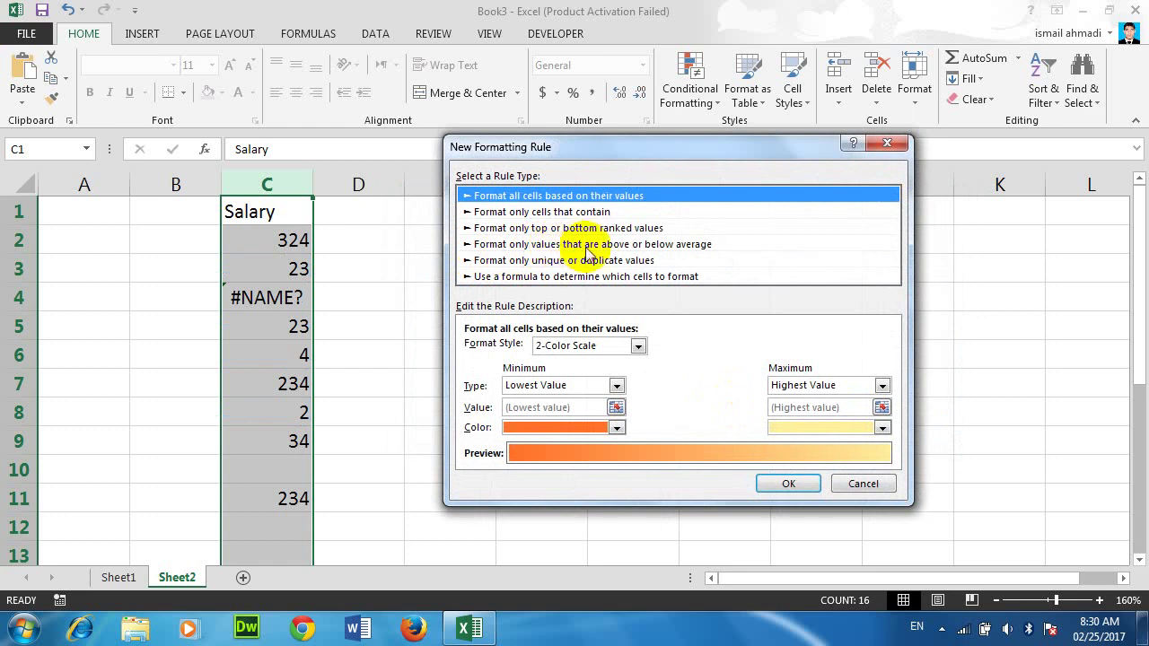
left_click(650, 243)
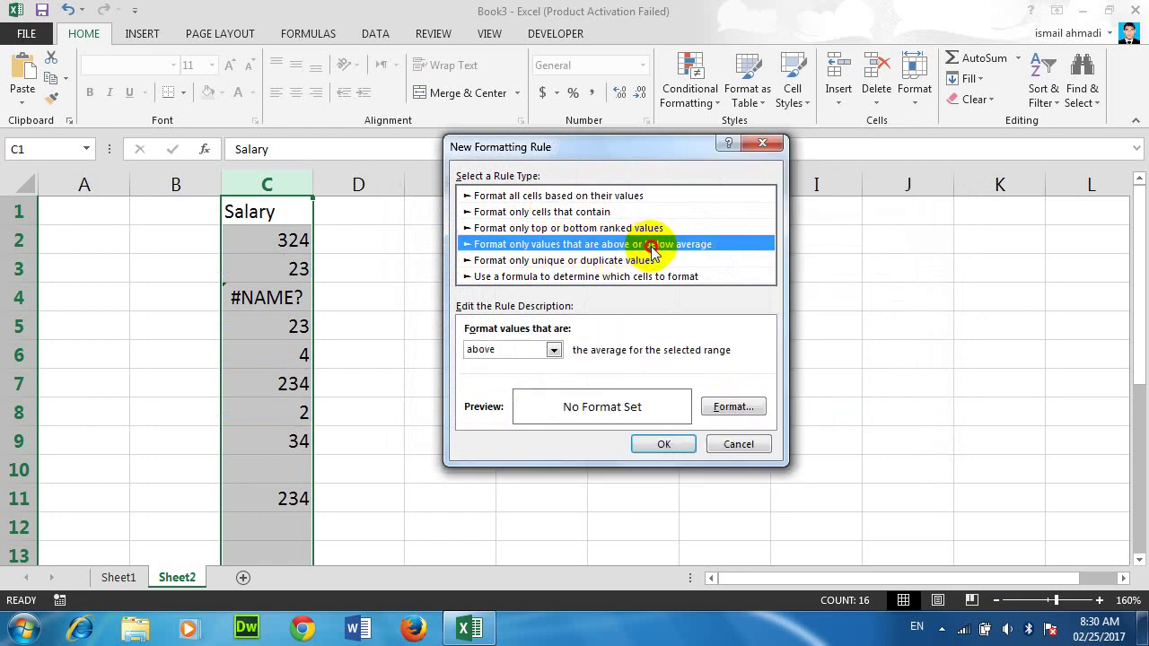
left_click(528, 349)
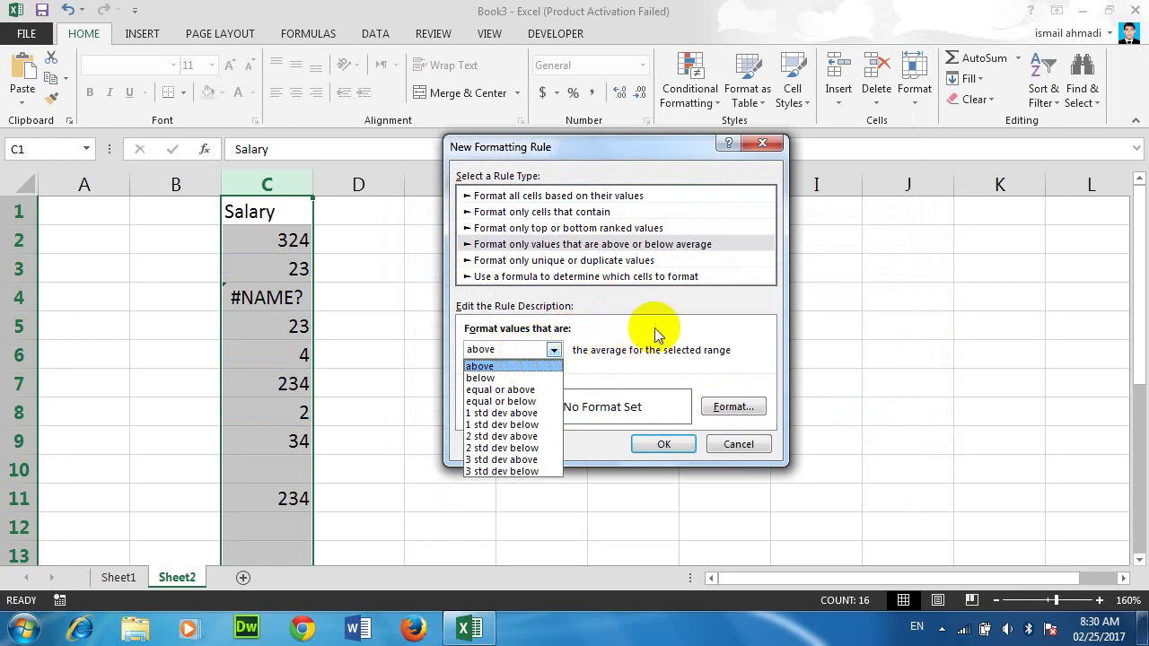
left_click(526, 349)
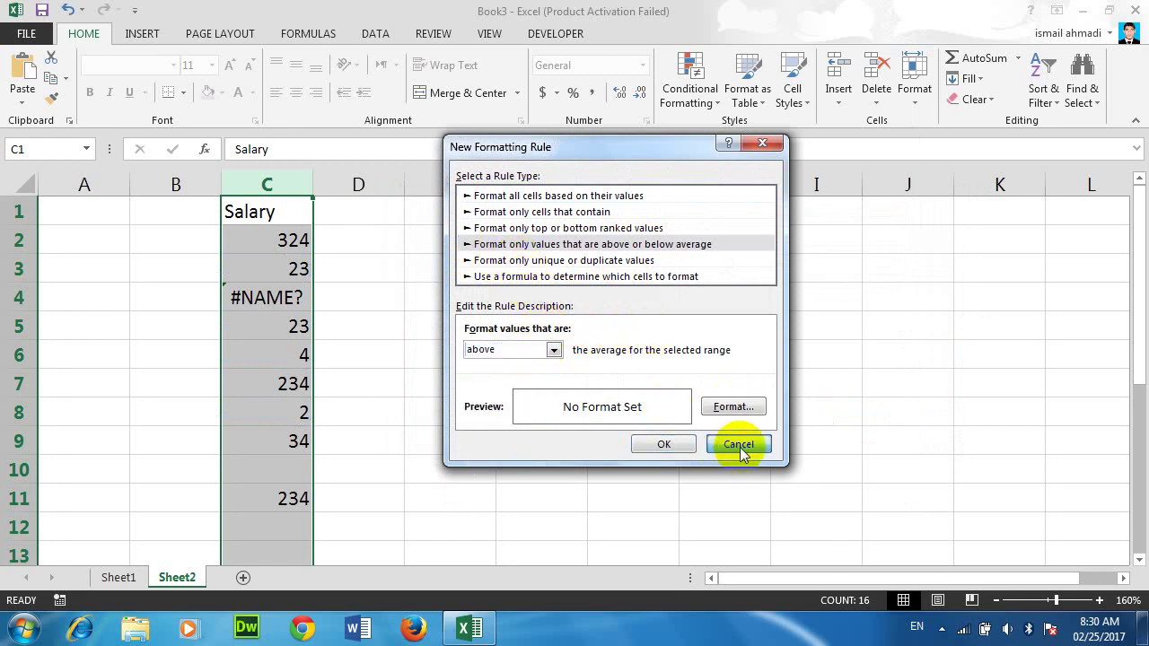
left_click(738, 443)
left_click(843, 436)
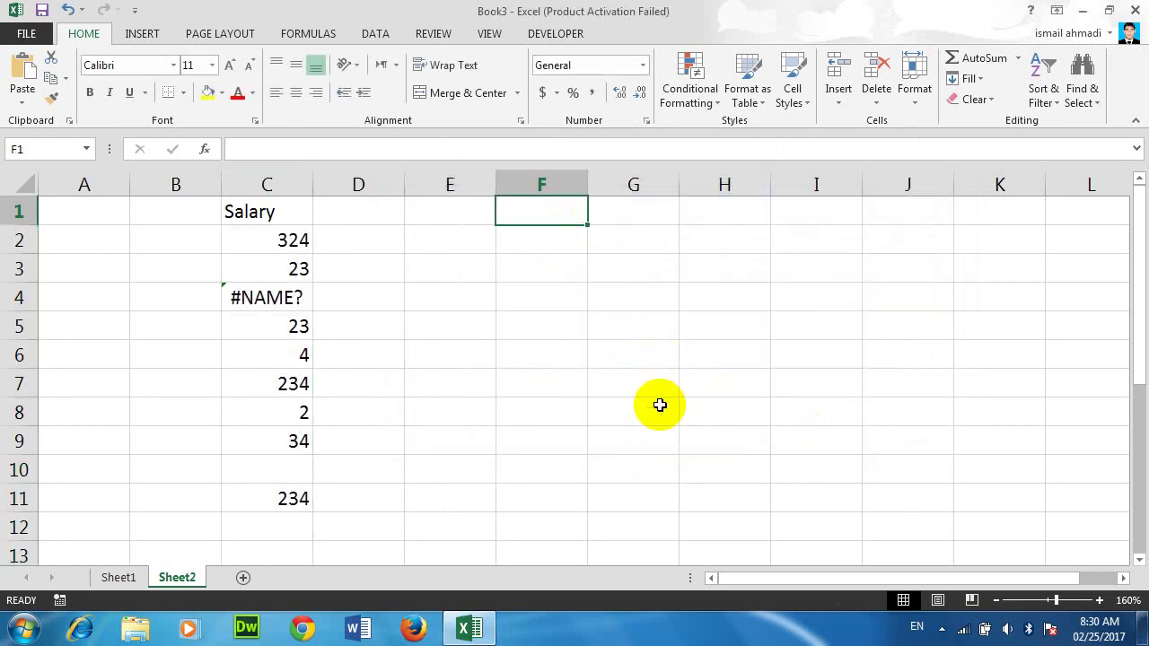
Enter the Marks header in F1 and scores 77, 88, 99, 66, 77, 88, 99, 66, 55 below it
key("Down")
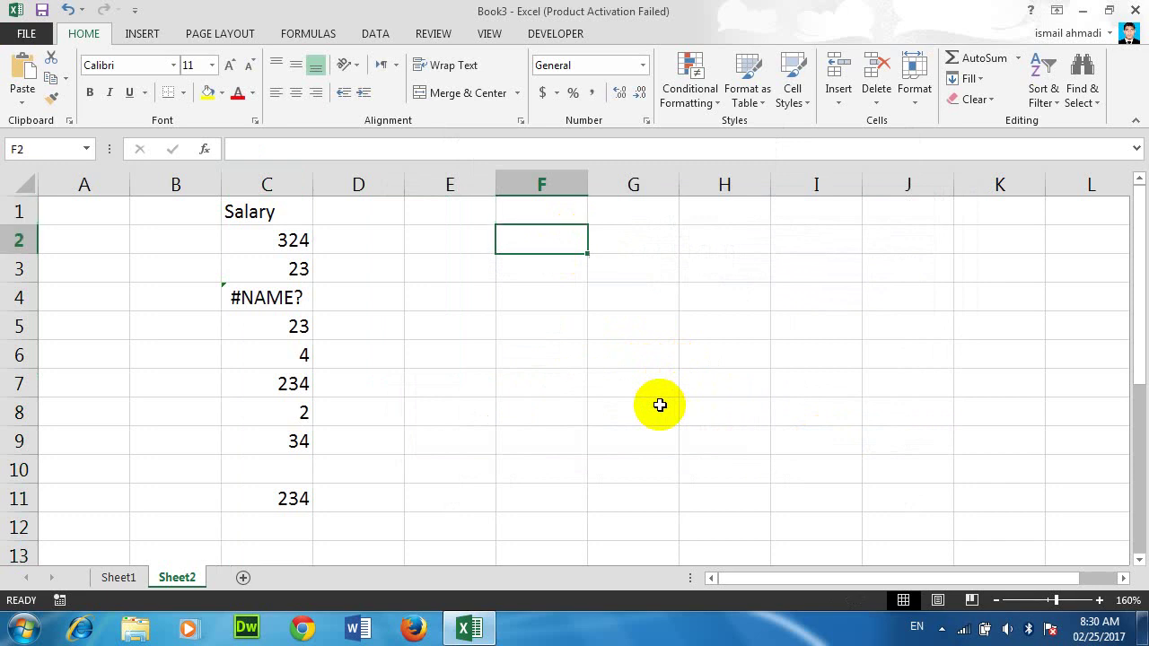
key("Up")
type("arks")
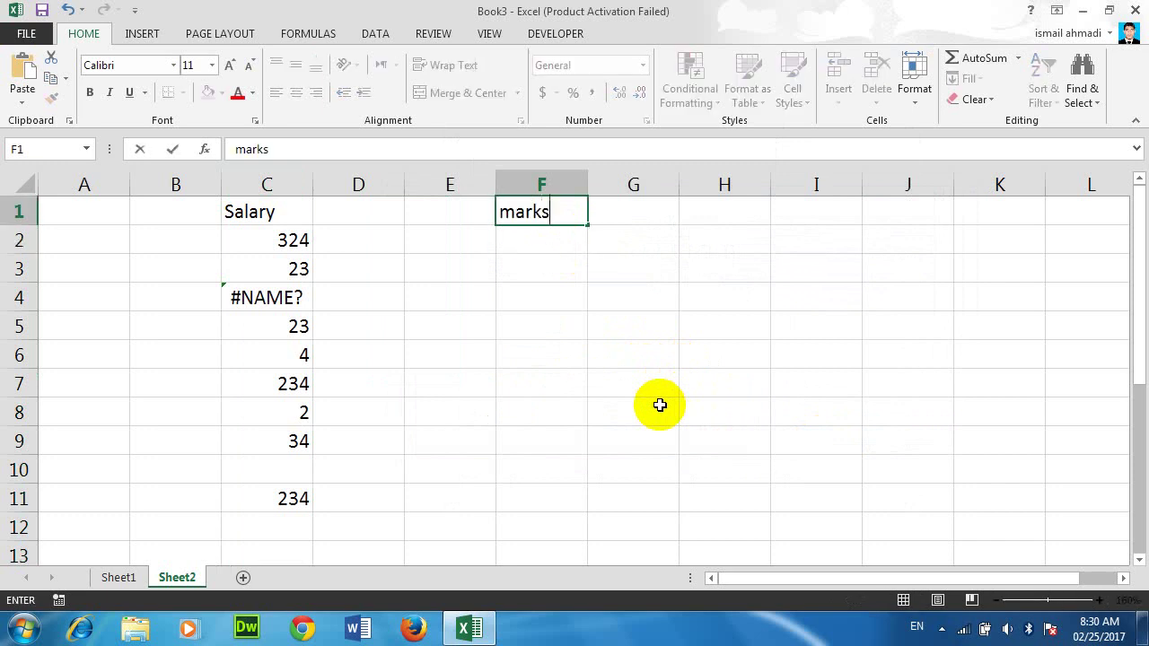
key("Return")
type("77")
key("Return")
type("88")
key("Return")
type("99")
key("Return")
type("66 77 88 99")
key("Return")
type("66 55 ")
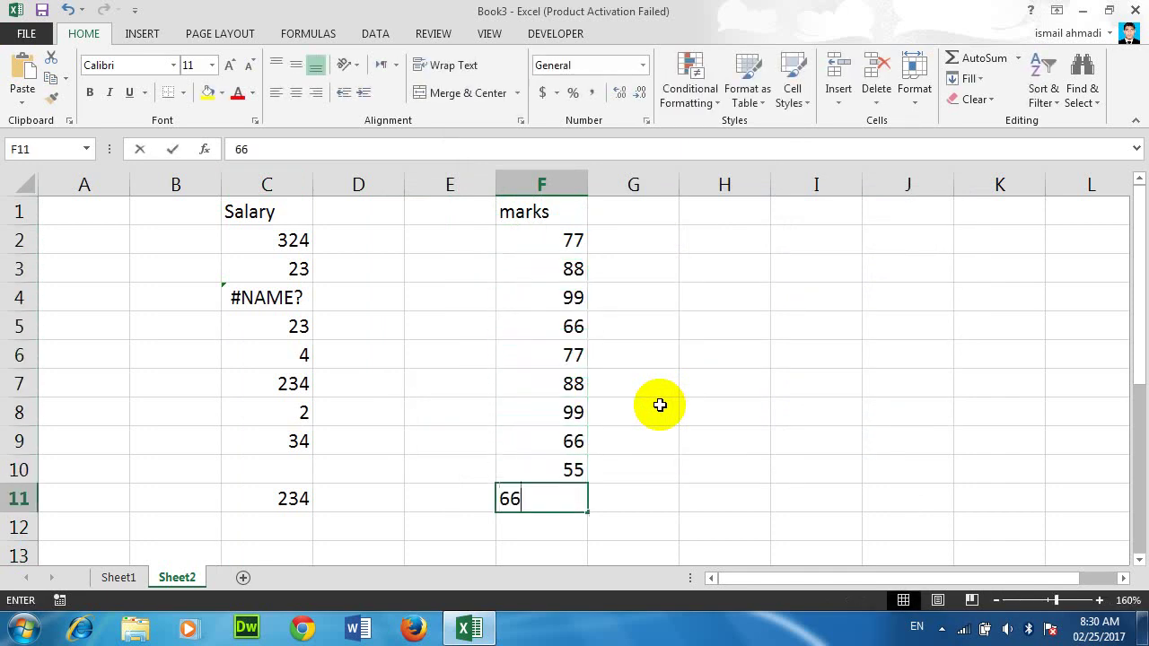
type("66 77")
key("Return")
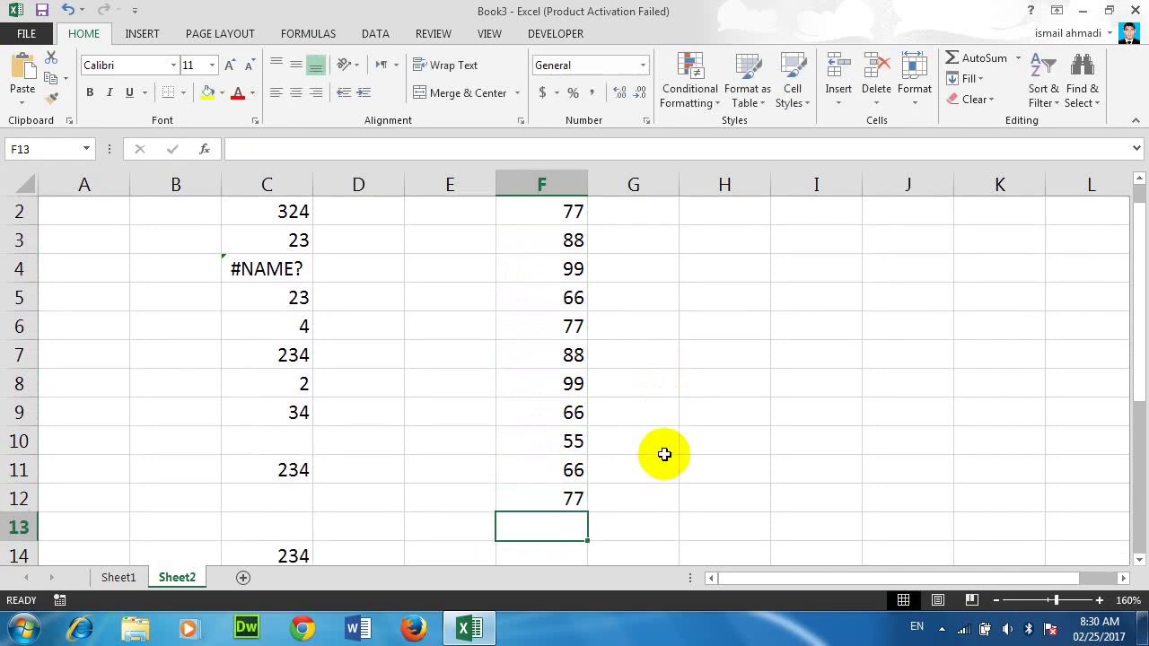
Clear the two extra values, 66 and 77, from F11:F12
scroll(660, 454, "down", 1)
left_click_drag(529, 469, 520, 495)
key("Delete")
Enter =SUM(F2:F10)/9 in H6 to show the 79.4444 average
left_click(835, 350)
left_click(636, 331)
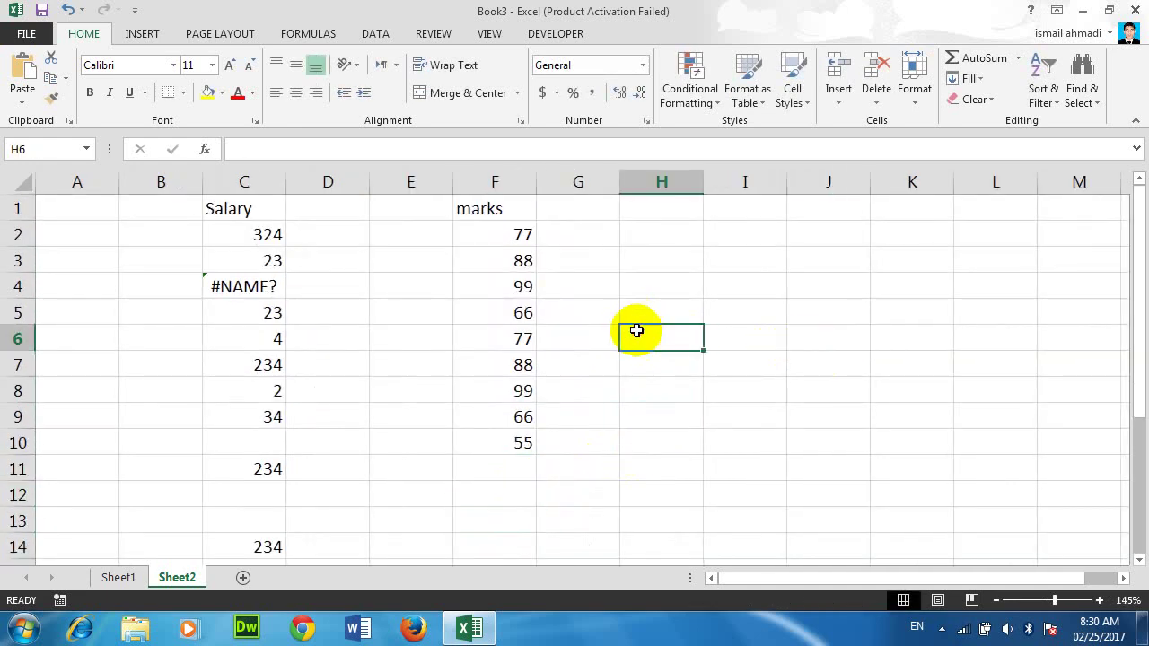
type("=sum(")
left_click_drag(519, 236, 530, 440)
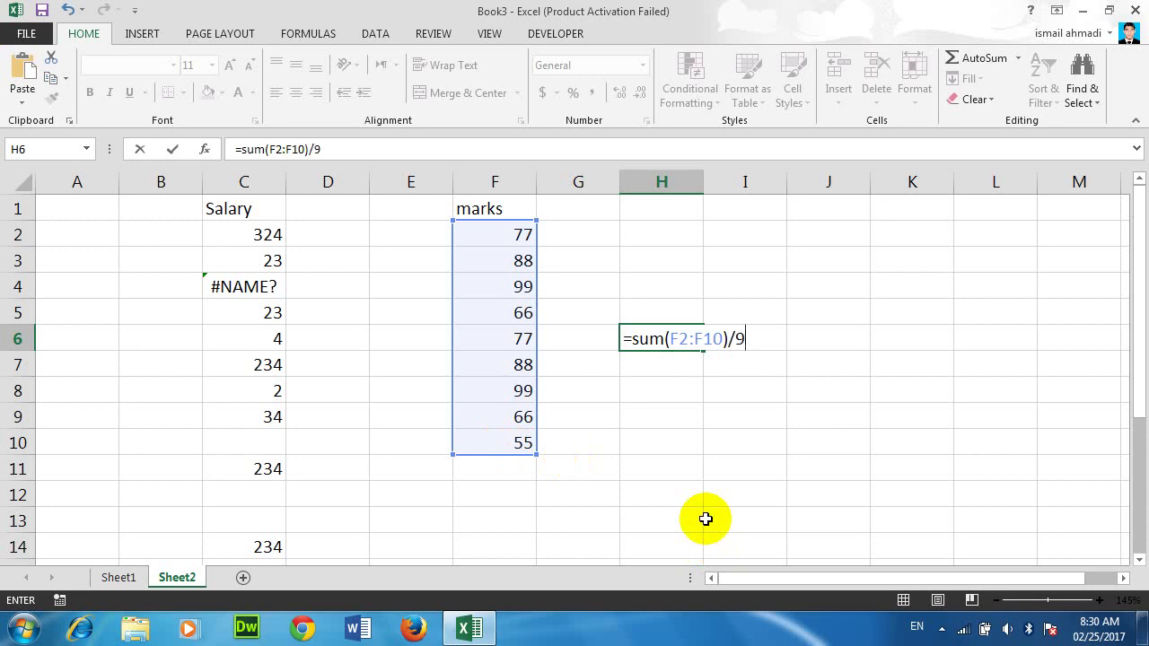
type("9")
key("Return")
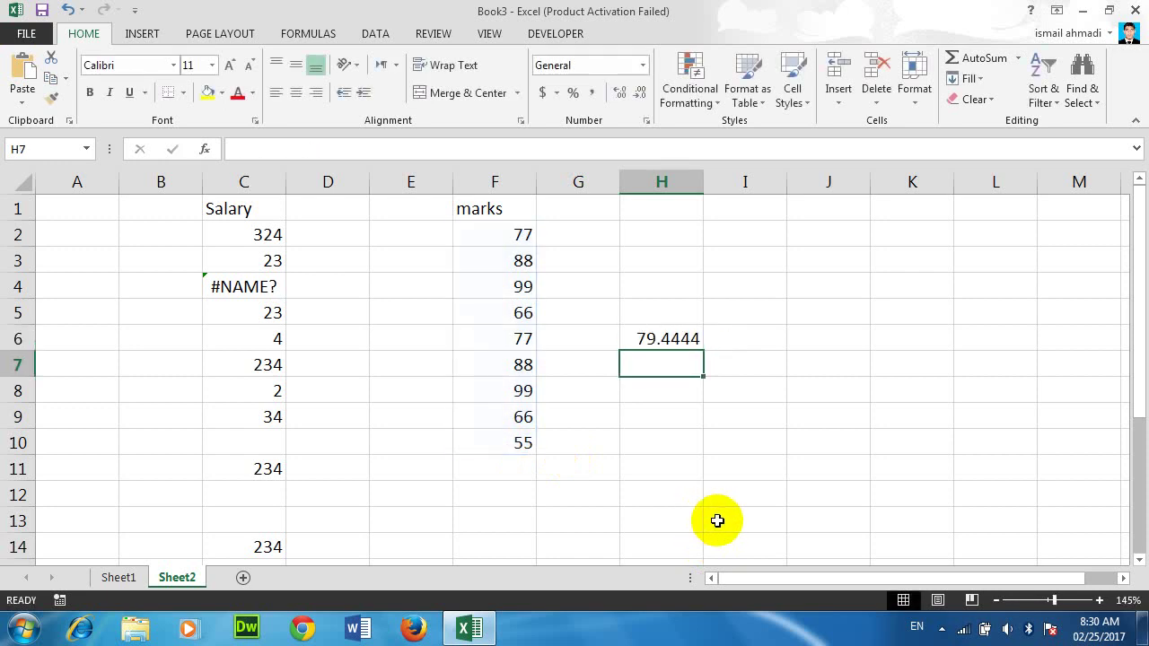
Add an above-average rule to F2:F10 with a green fill, highlighting the 88 and 99 marks
left_click_drag(482, 231, 501, 446)
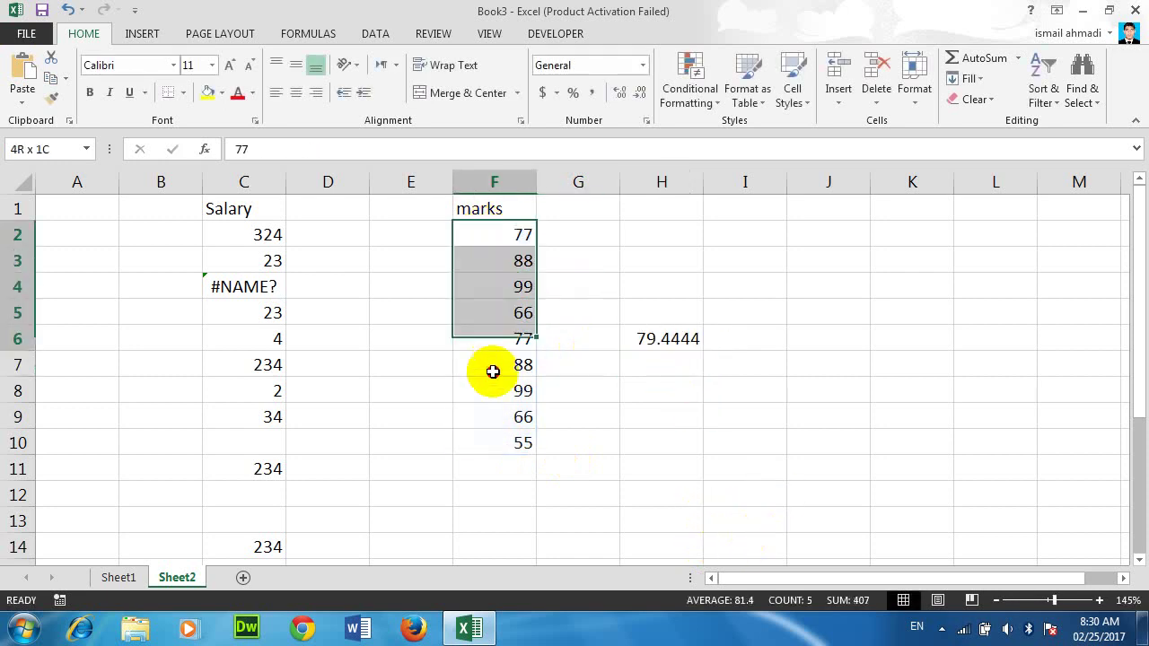
left_click(688, 97)
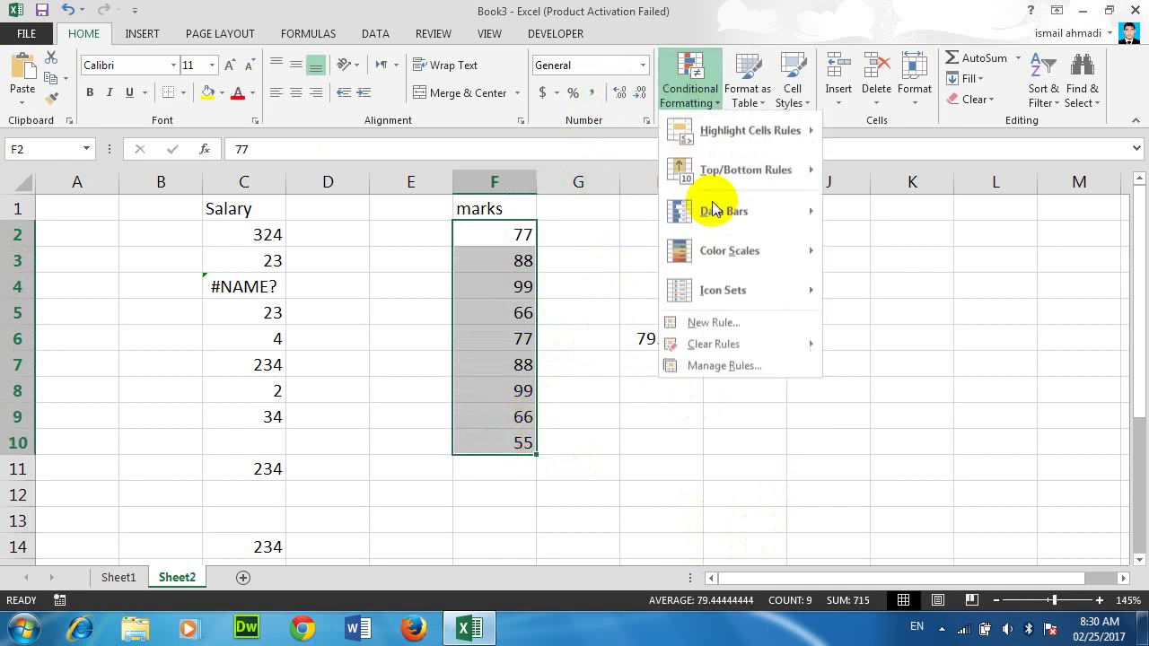
left_click(705, 325)
left_click_drag(582, 145, 813, 92)
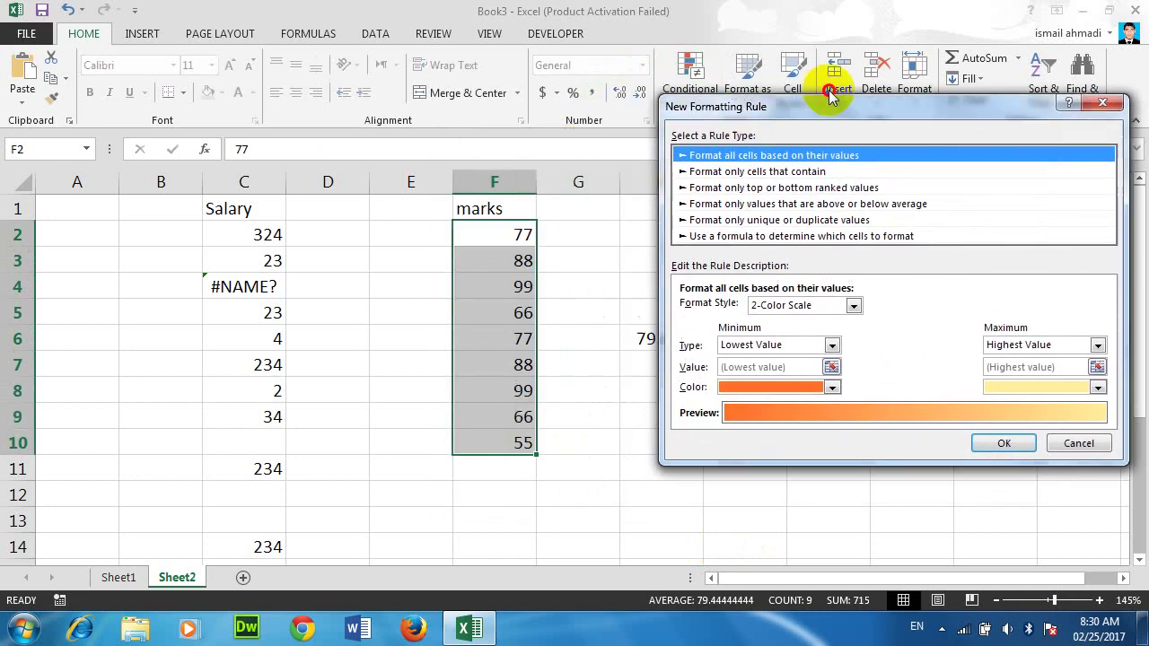
left_click(753, 199)
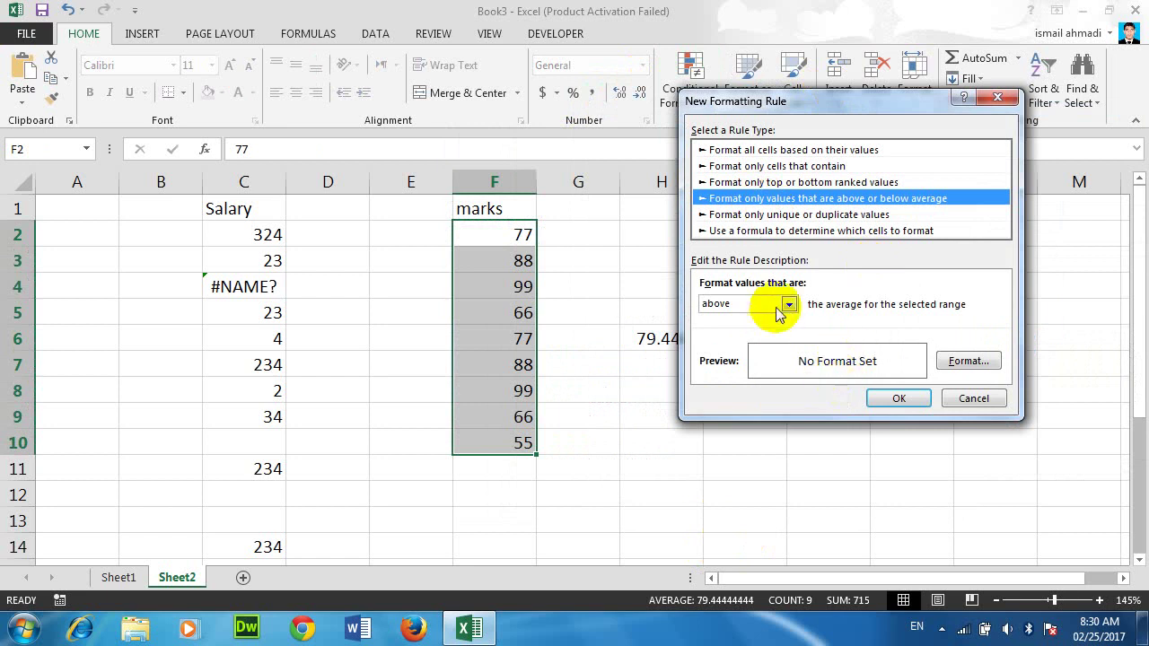
left_click(960, 360)
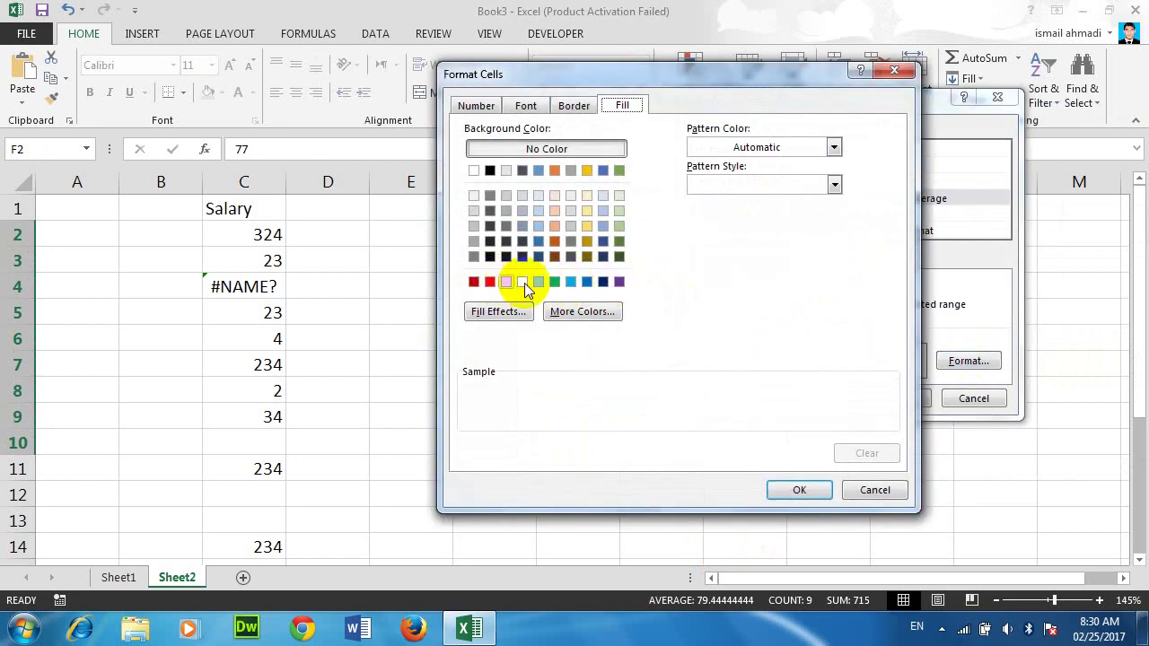
left_click(553, 282)
left_click(798, 490)
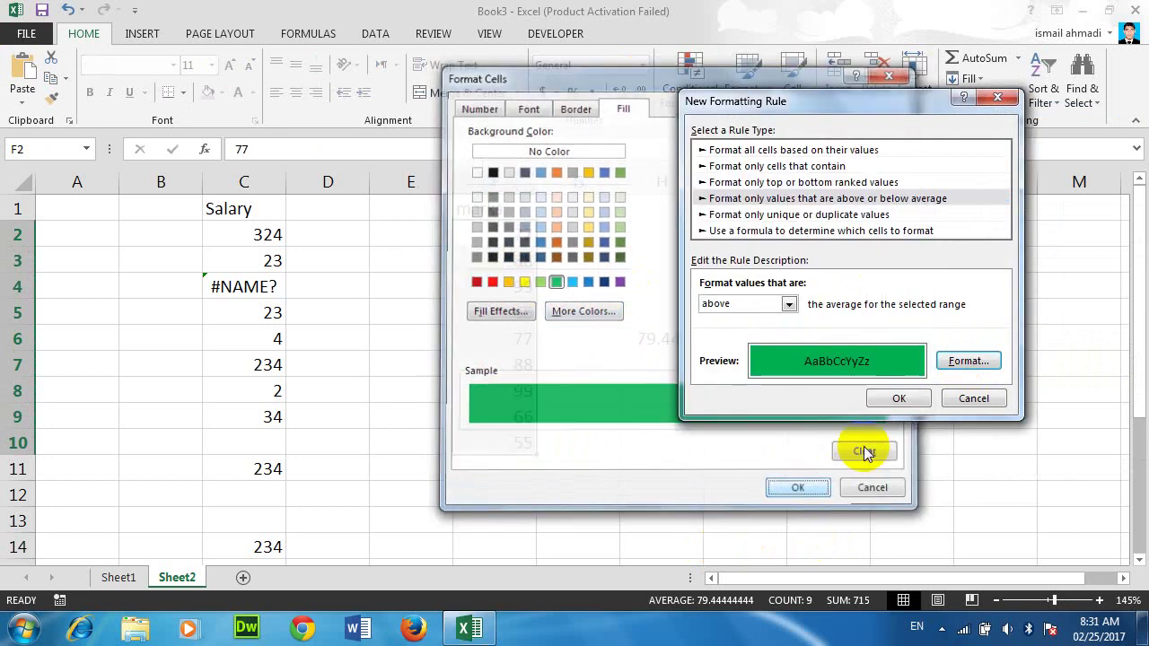
left_click(895, 397)
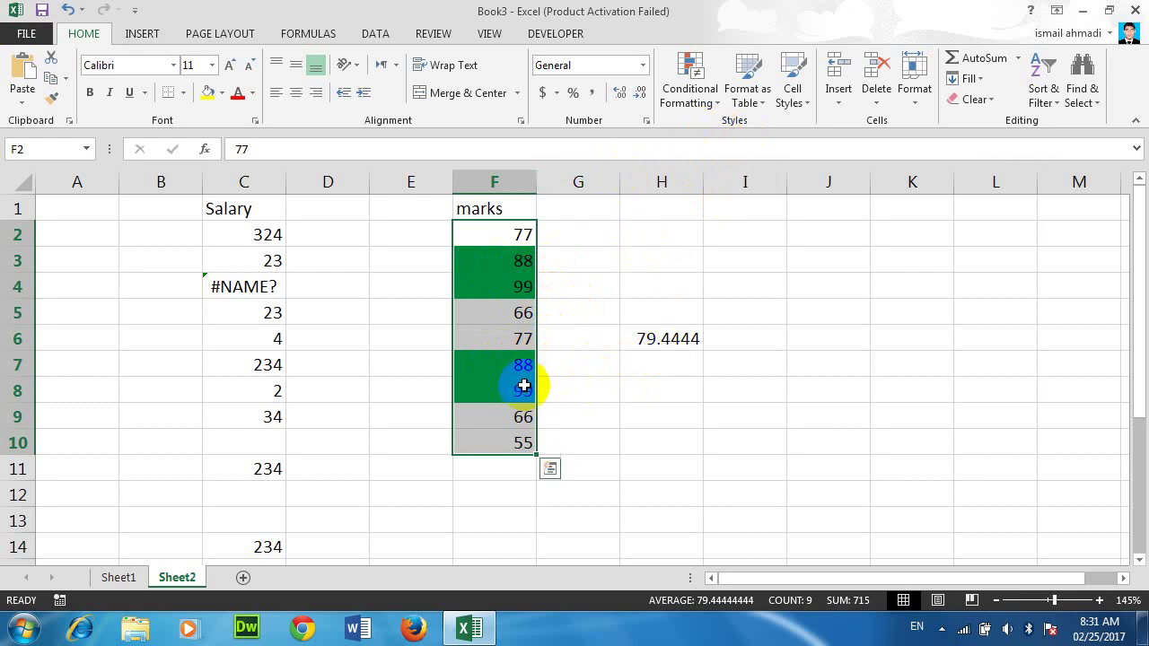
left_click(678, 88)
Edit the marks rule to highlight below-average values and apply it
left_click(723, 365)
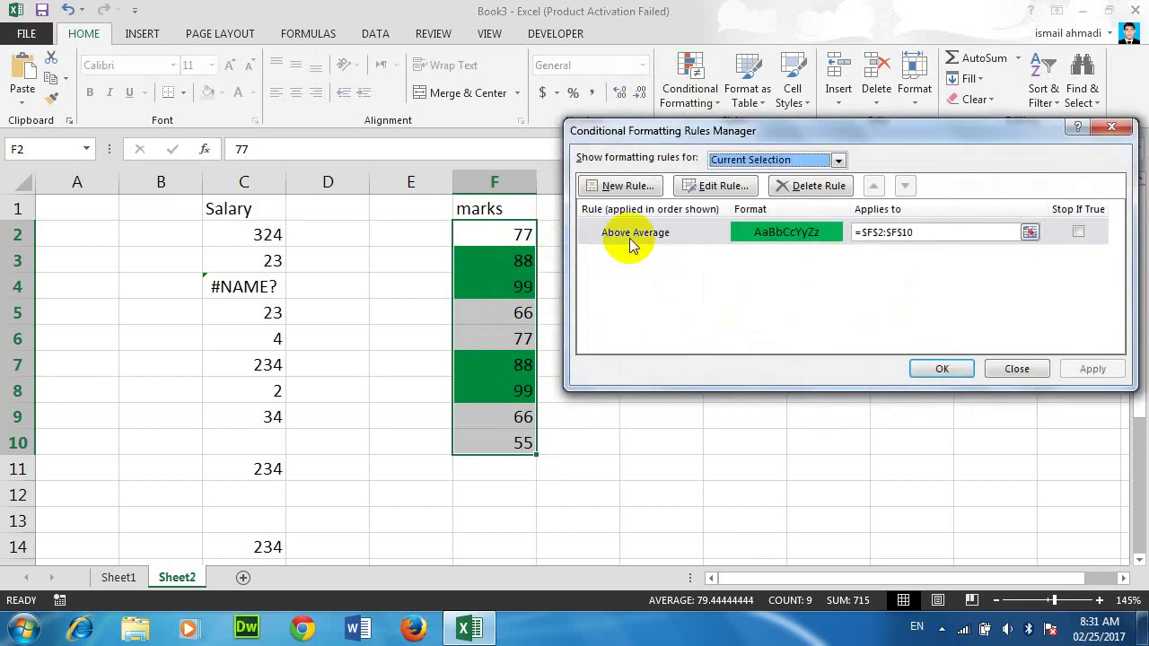
double_click(699, 231)
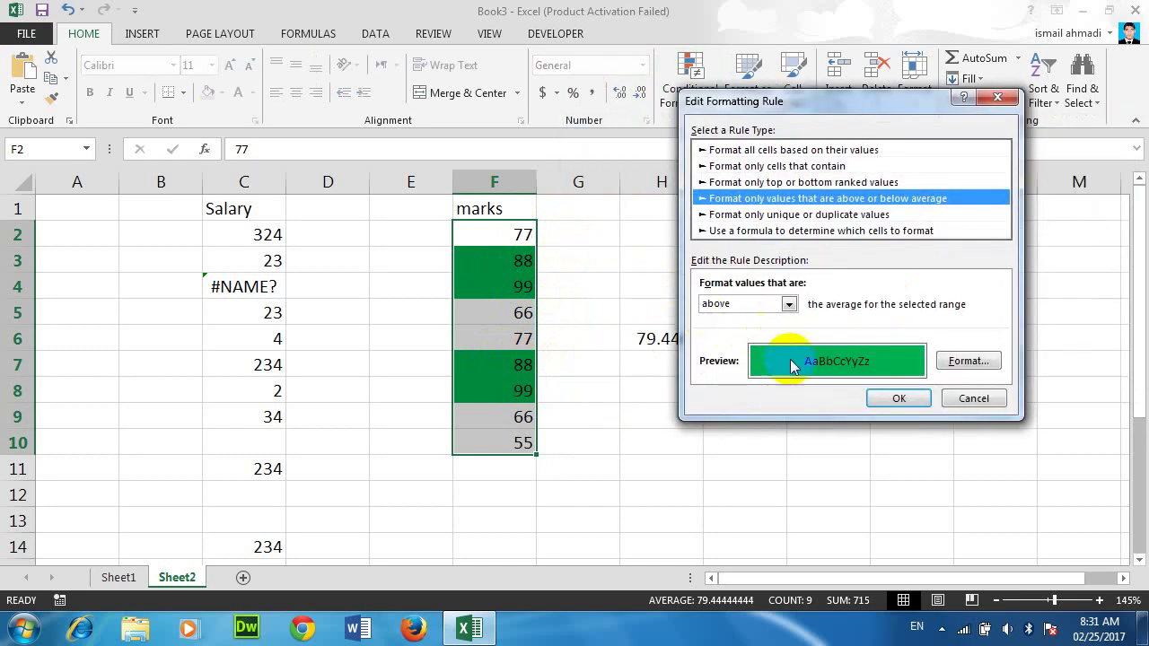
left_click(748, 304)
left_click(731, 332)
left_click(898, 398)
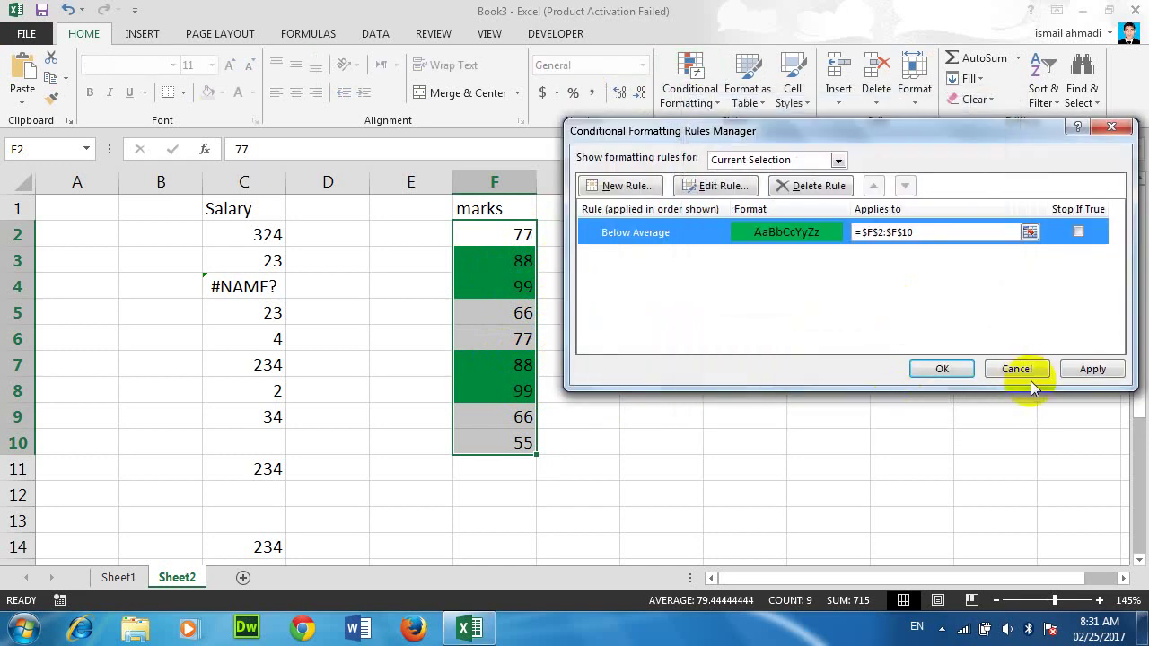
left_click(1090, 369)
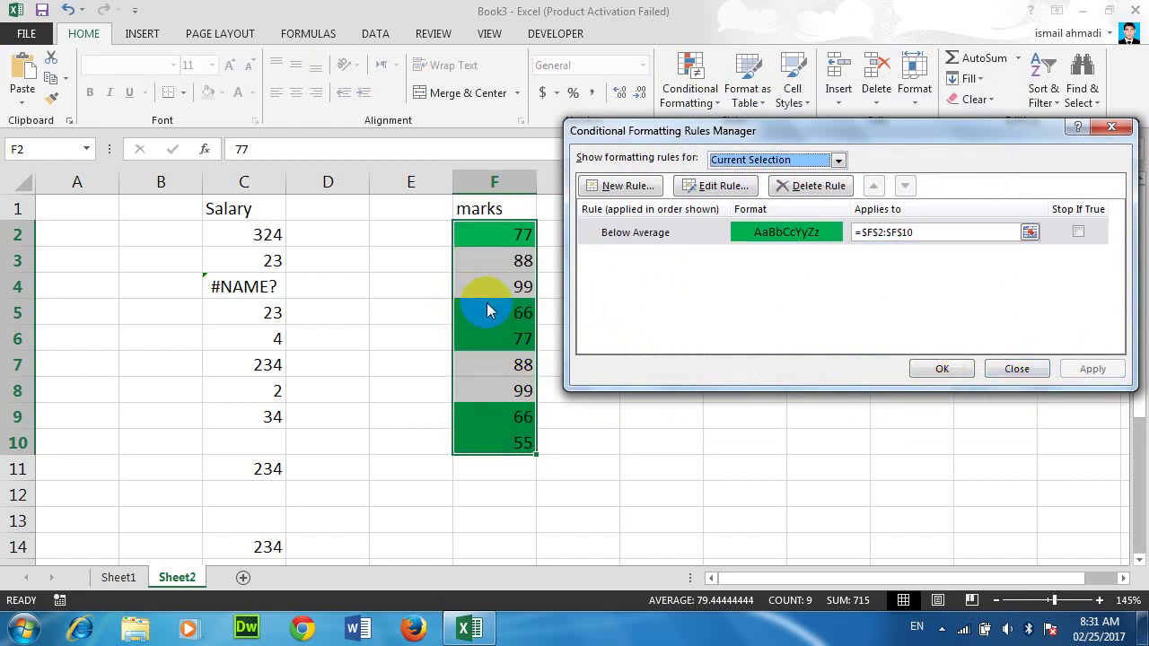
Change the rule to Equal or Above Average, apply it, and close the Rules Manager
left_click(718, 186)
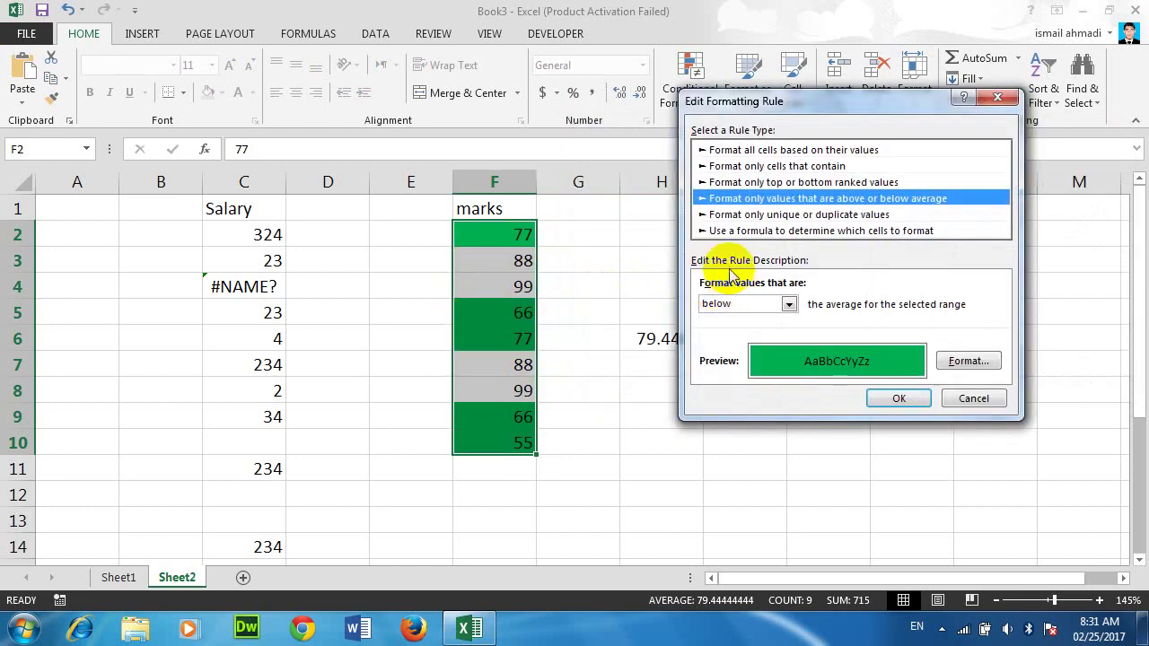
left_click(722, 305)
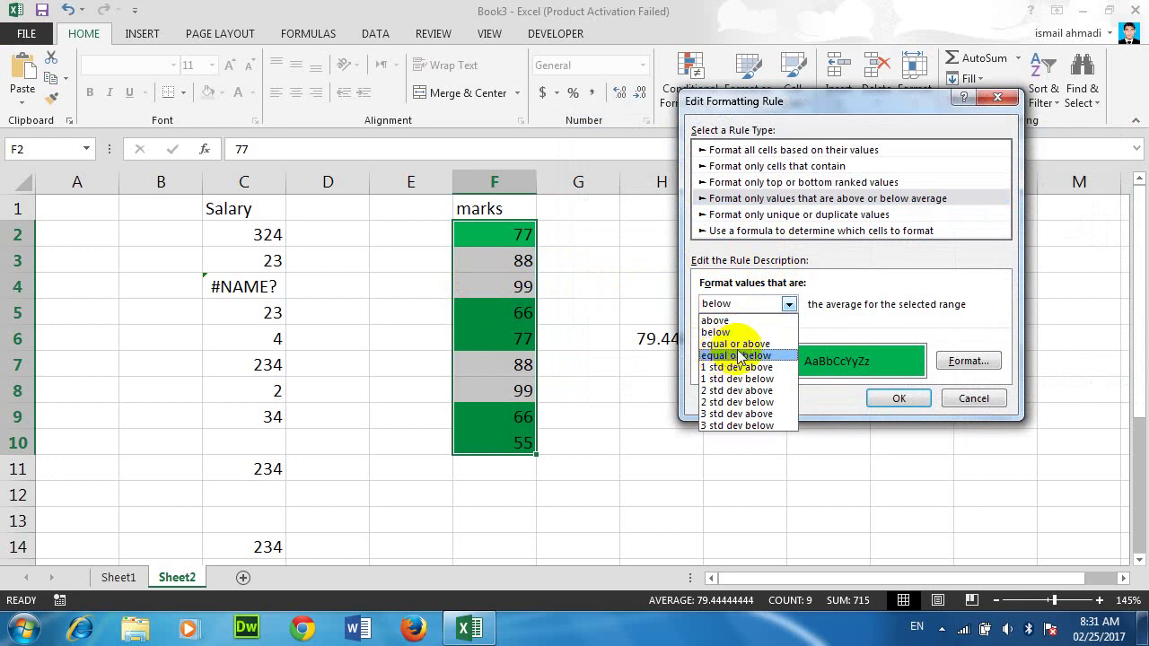
left_click(750, 339)
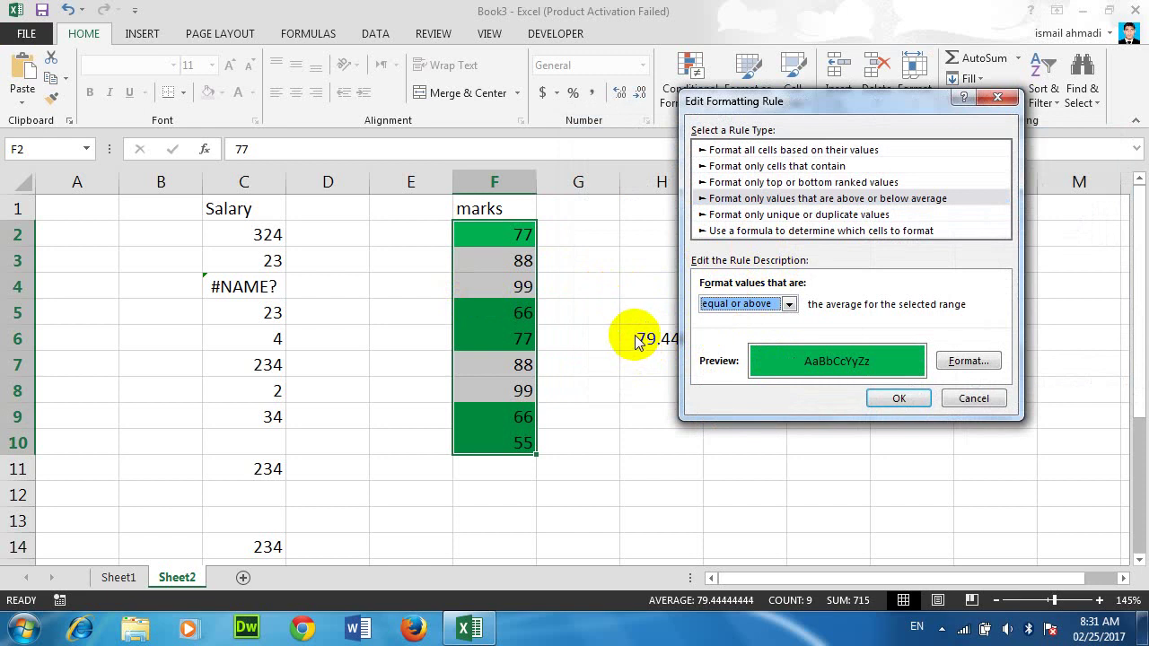
left_click(923, 409)
left_click(1092, 369)
left_click(950, 369)
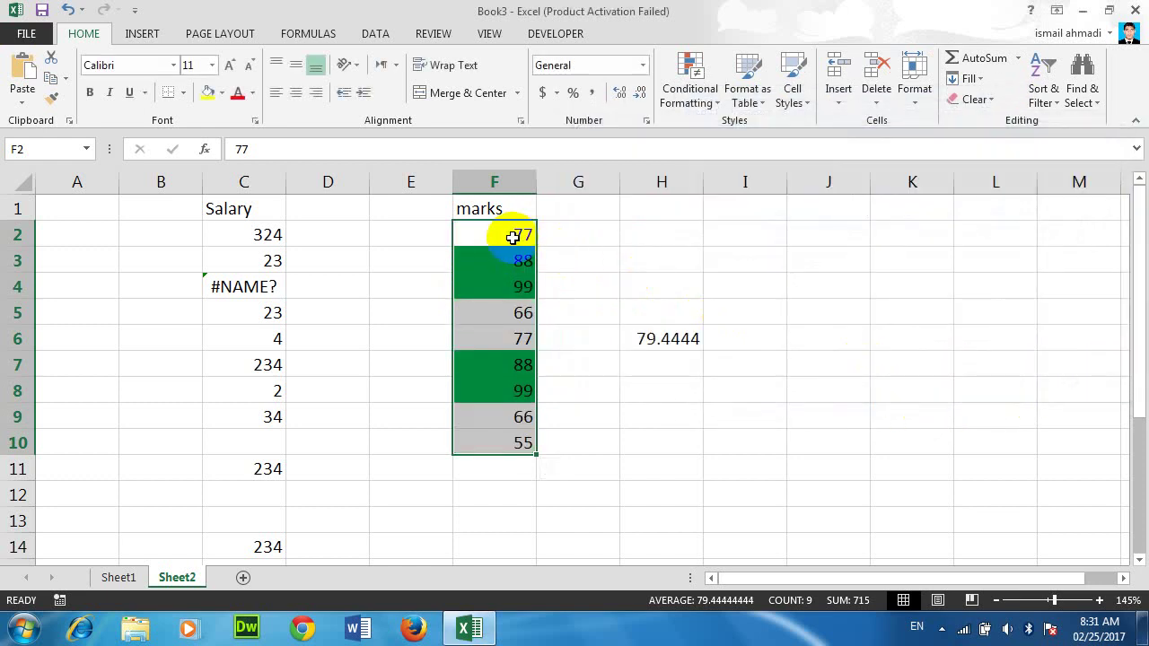
Rewrite F2:F6 as 80, 90, 80, 60 and 90
left_click(516, 239)
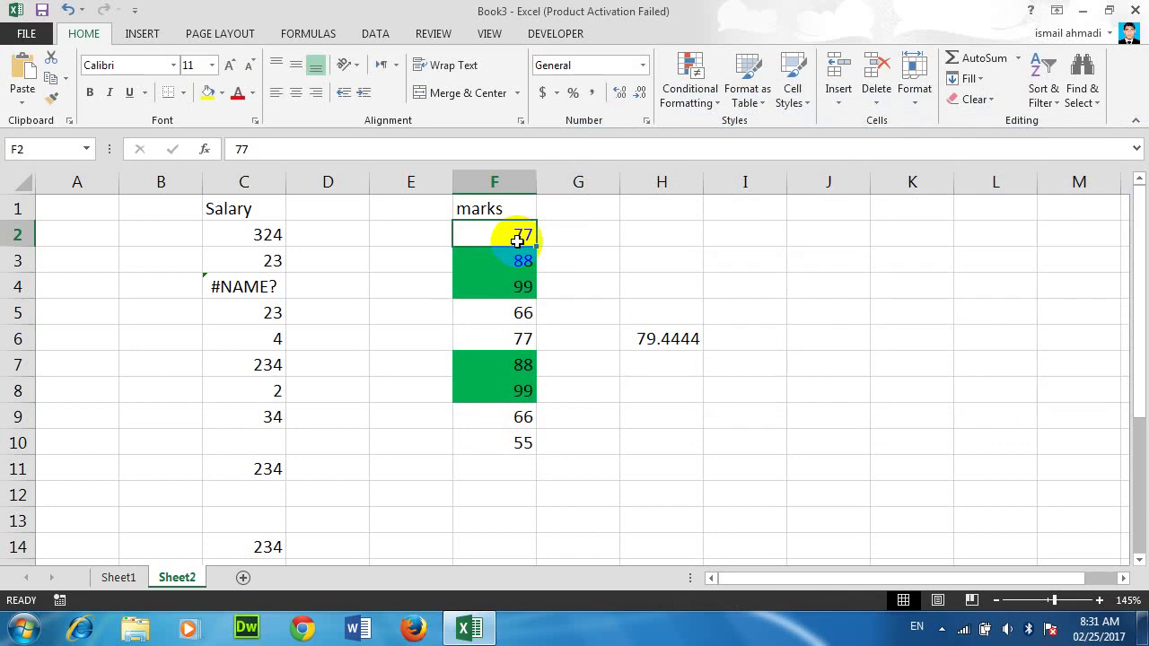
type("80")
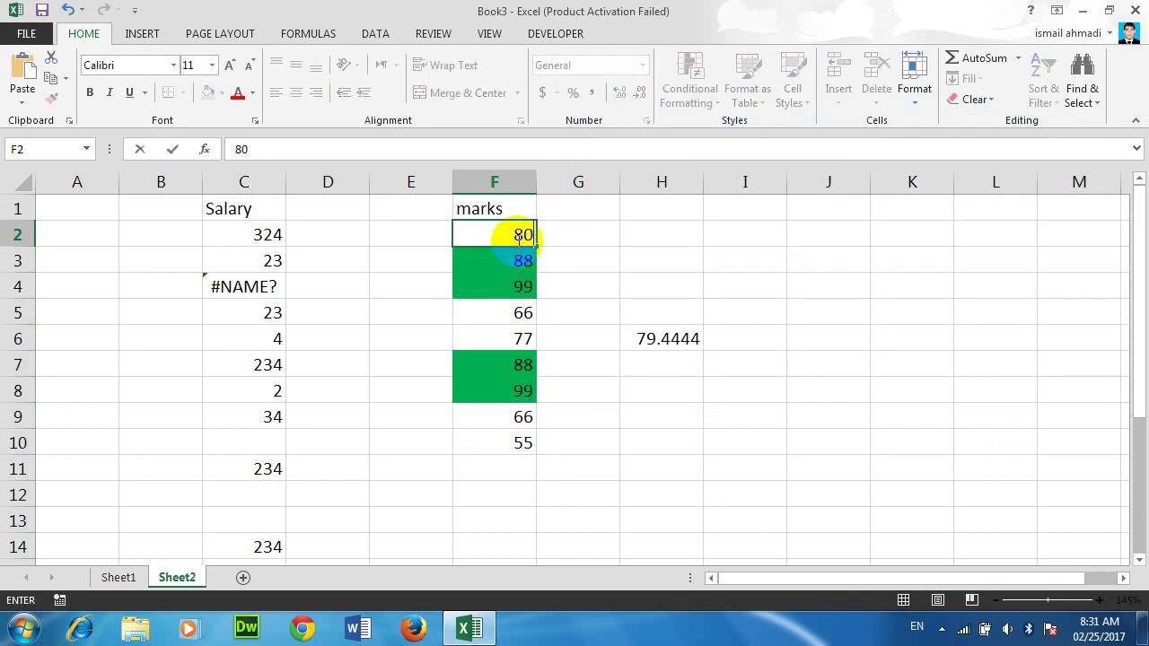
key("Return")
type("90")
key("Return")
type("80")
key("Return")
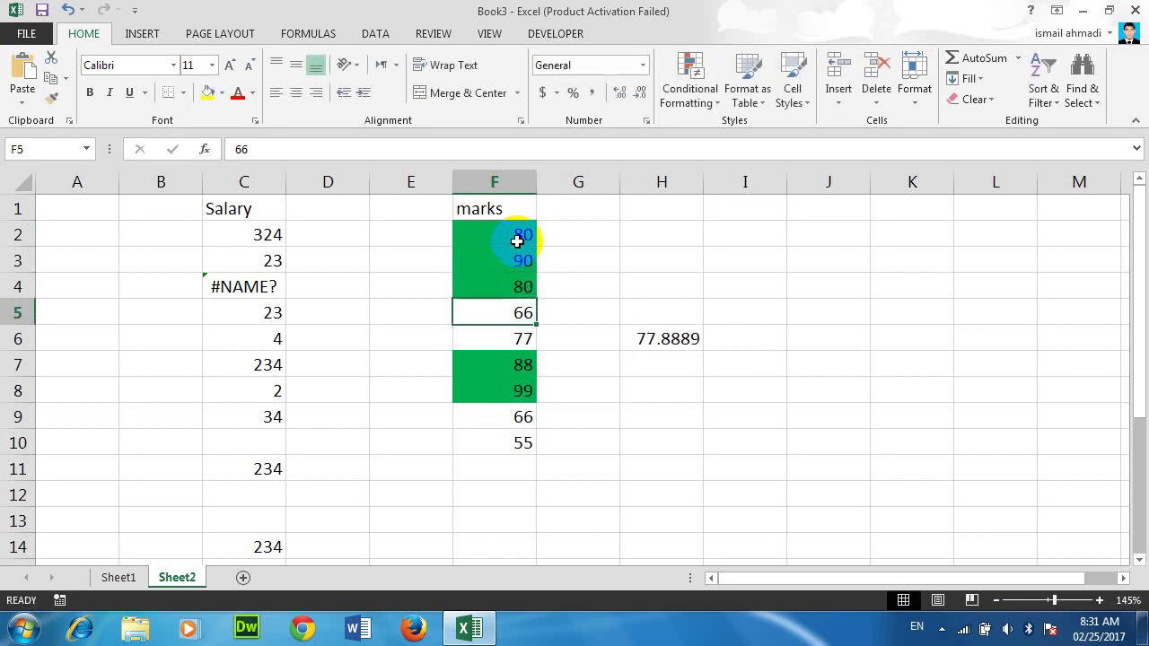
type("60")
key("Return")
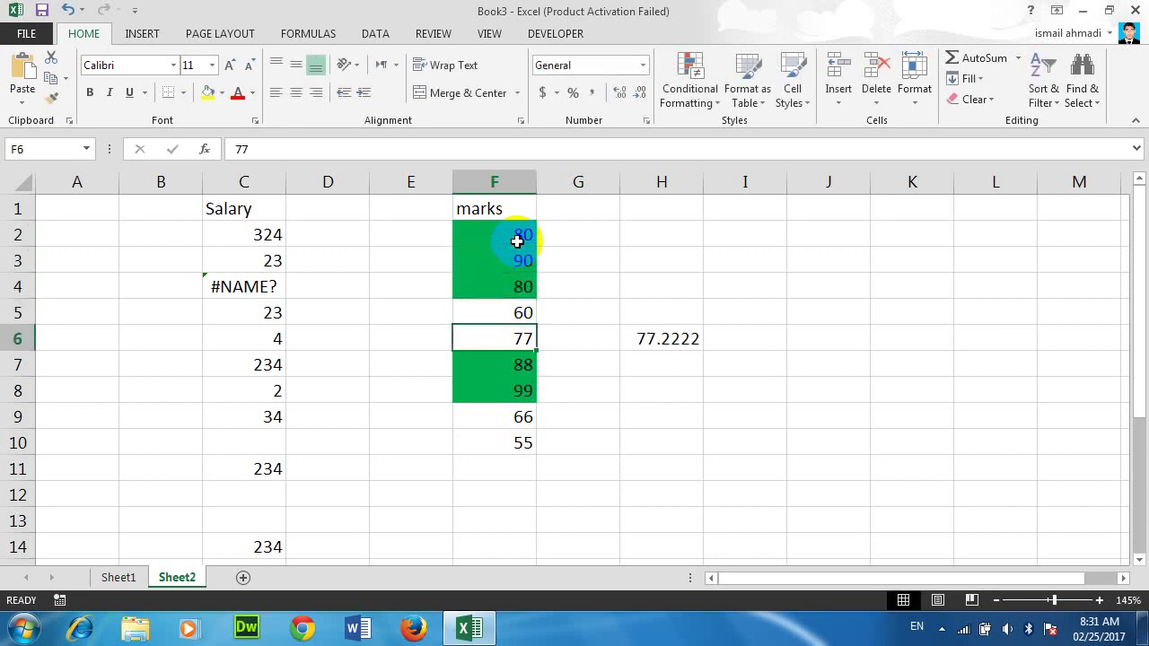
type("90")
key("Return")
key("Return")
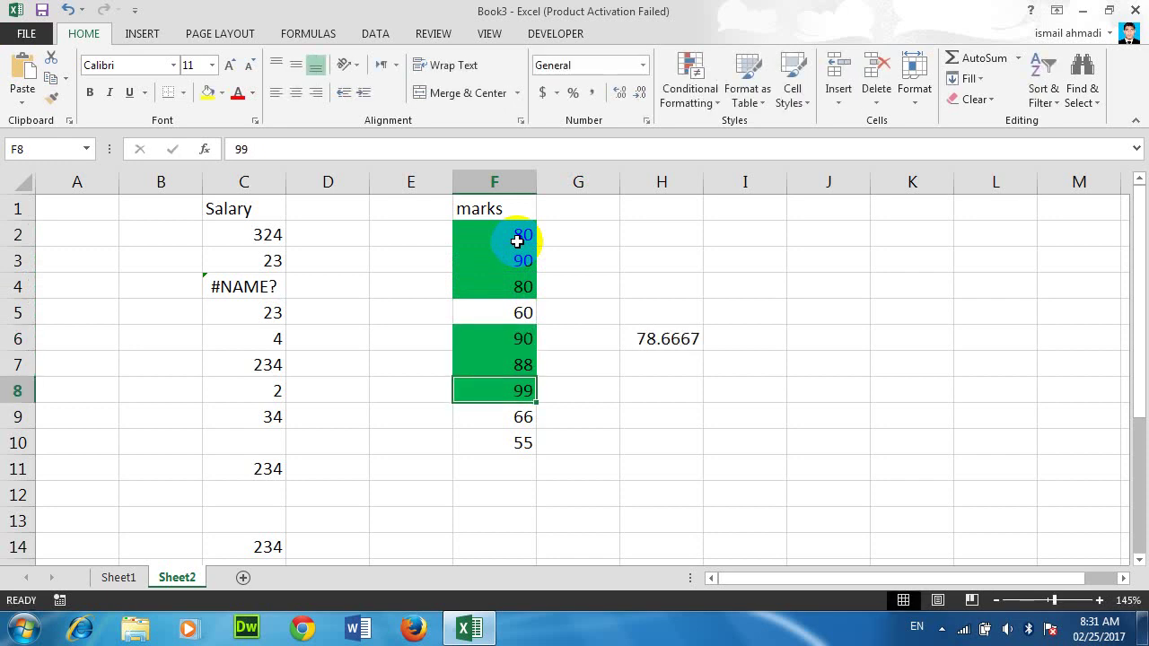
Rewrite F7:F10 as 80, 100, 80 and 90
key("Up")
type("0")
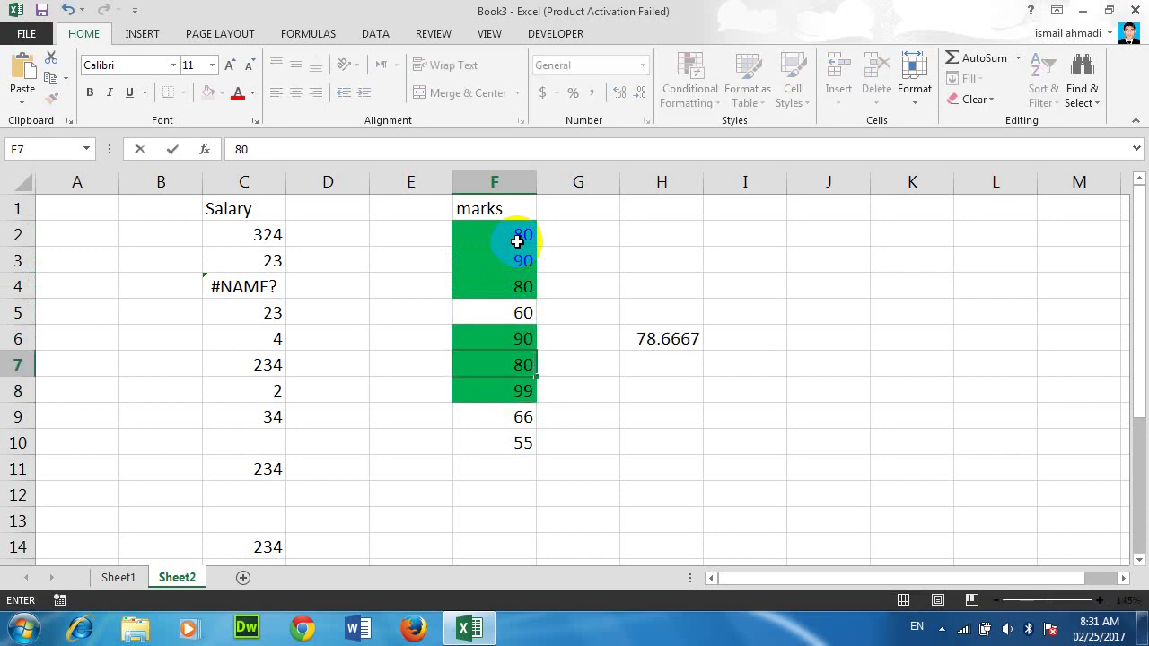
key("Return")
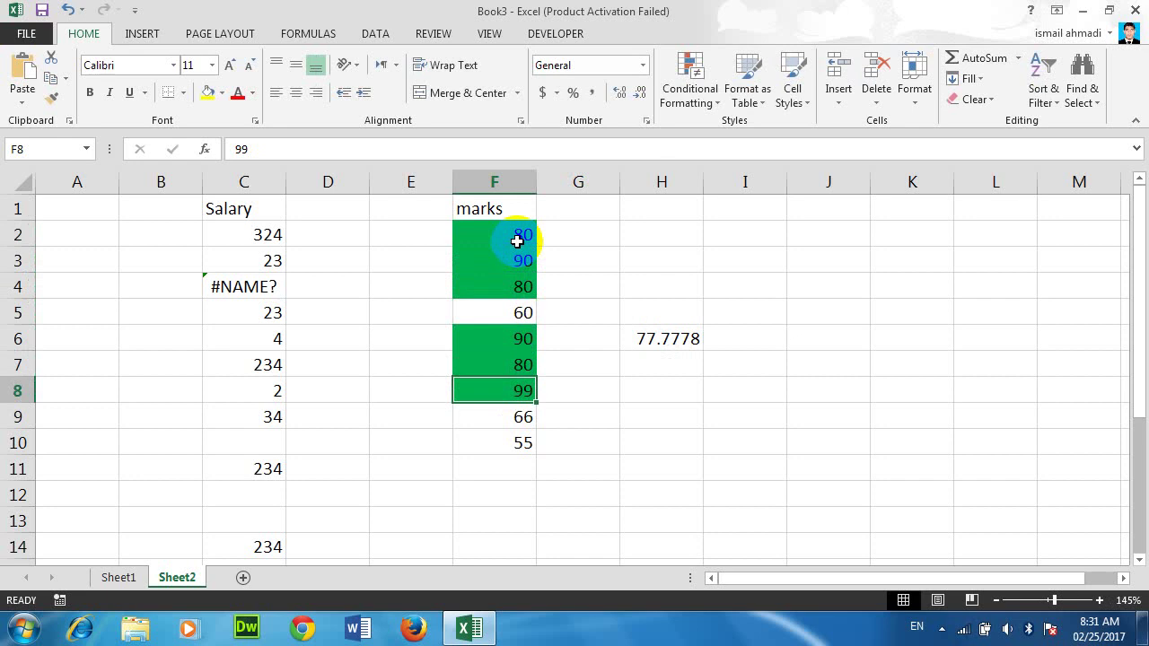
type("100")
key("Return")
type("80")
key("Return")
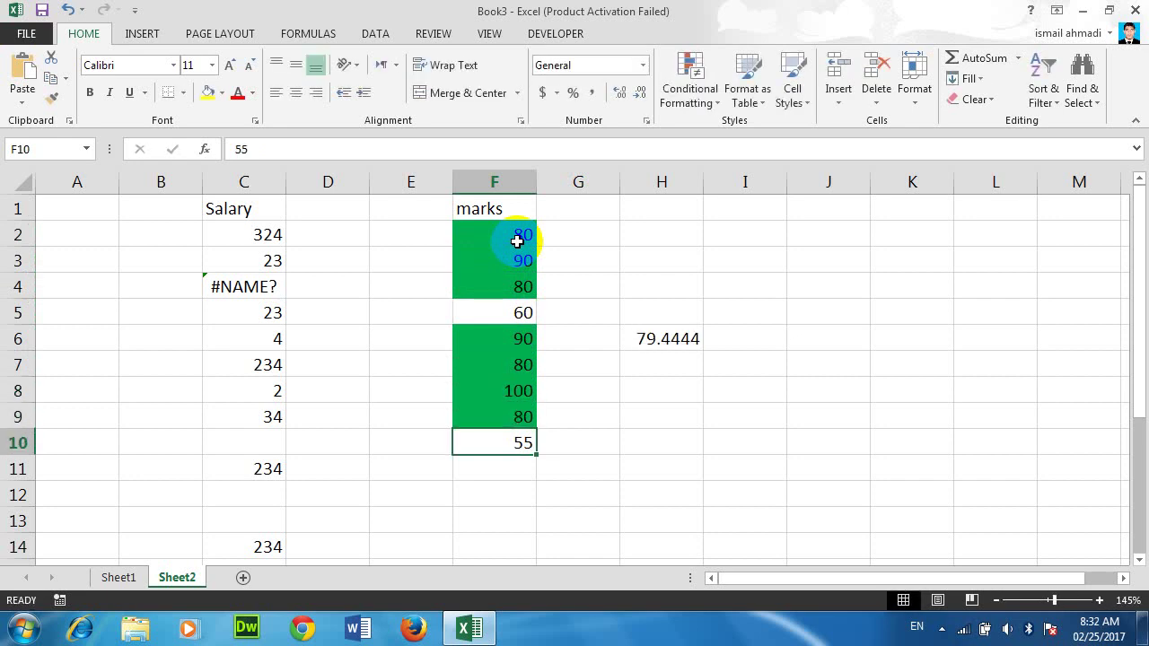
type("90")
key("Return")
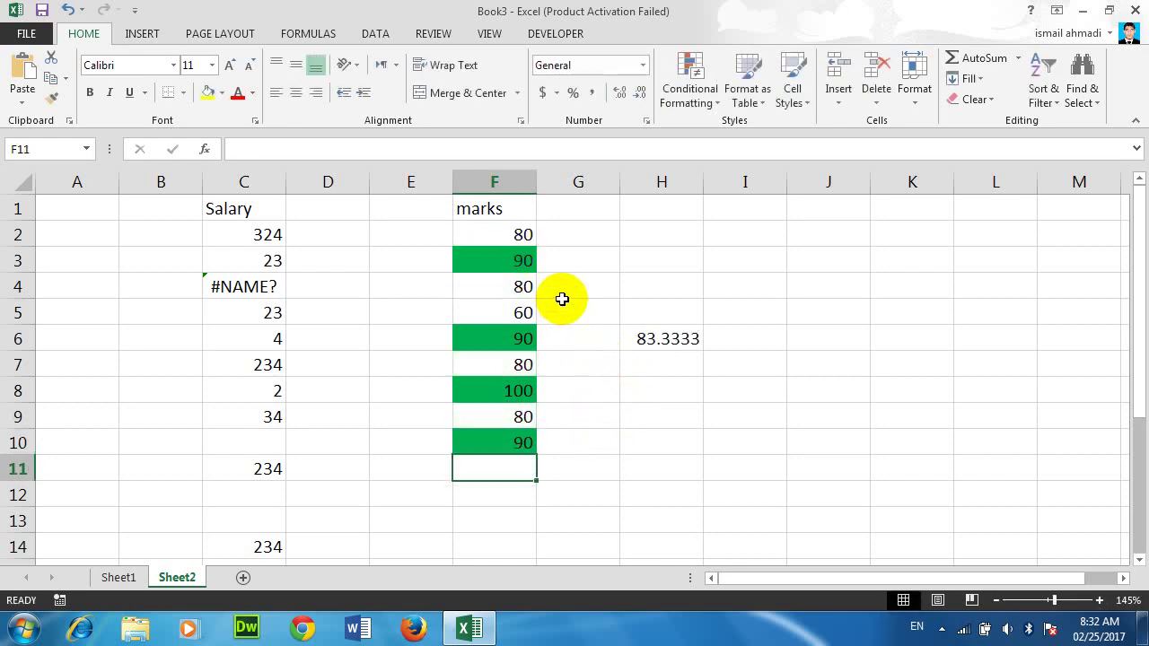
Set F10 back to 55 and F9 to 90, then select F2:F10
left_click(521, 429)
type("55")
key("ctrl+Return")
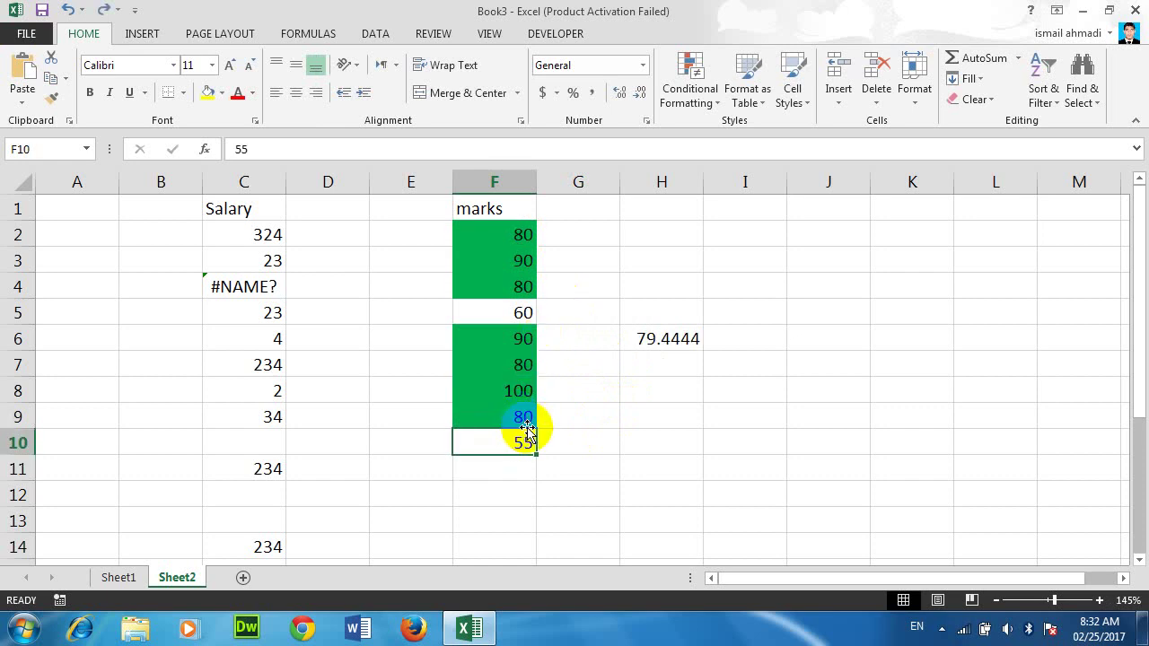
left_click(601, 441)
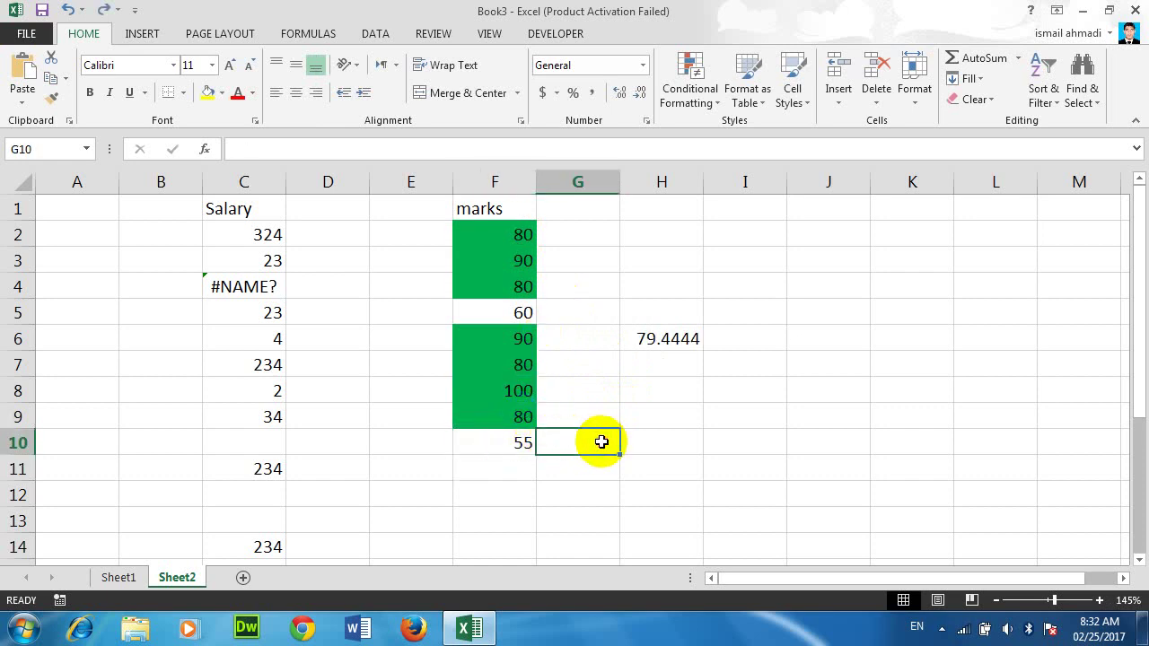
left_click(516, 417)
type("66")
key("ctrl+Return")
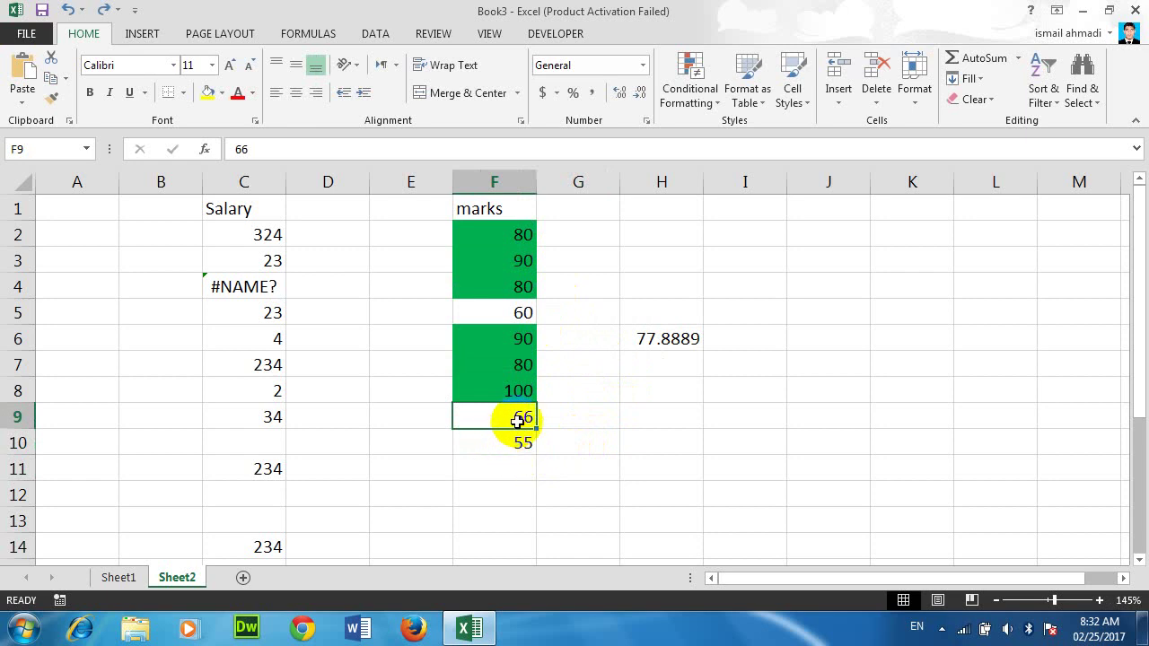
type("90")
key("Return")
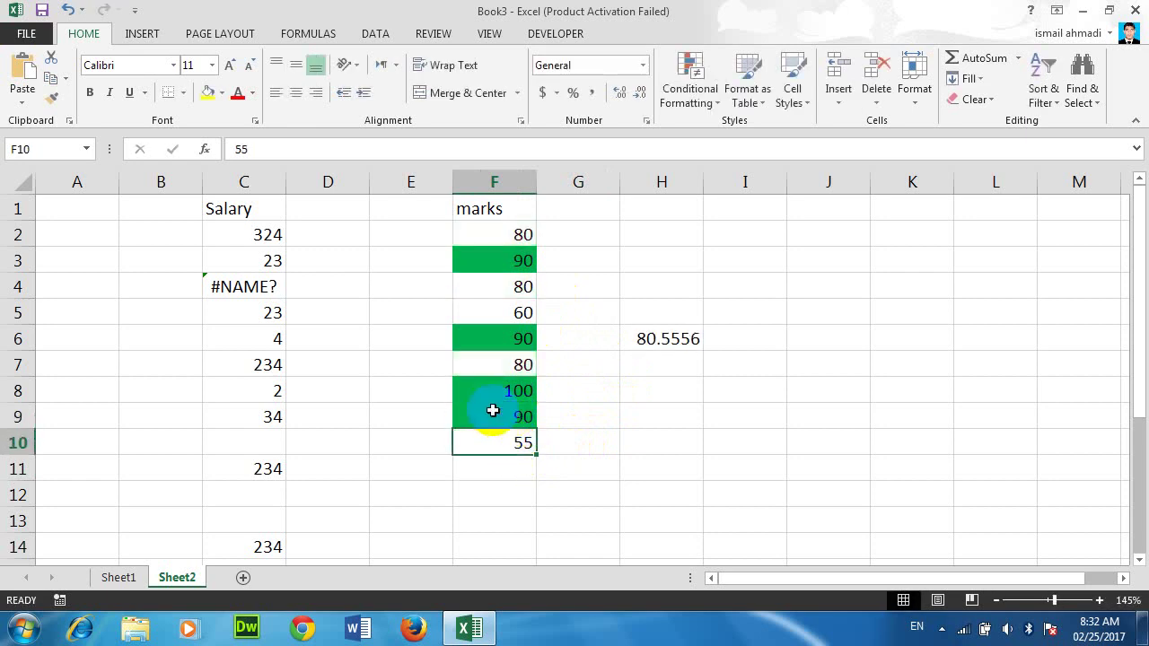
left_click_drag(785, 417, 721, 420)
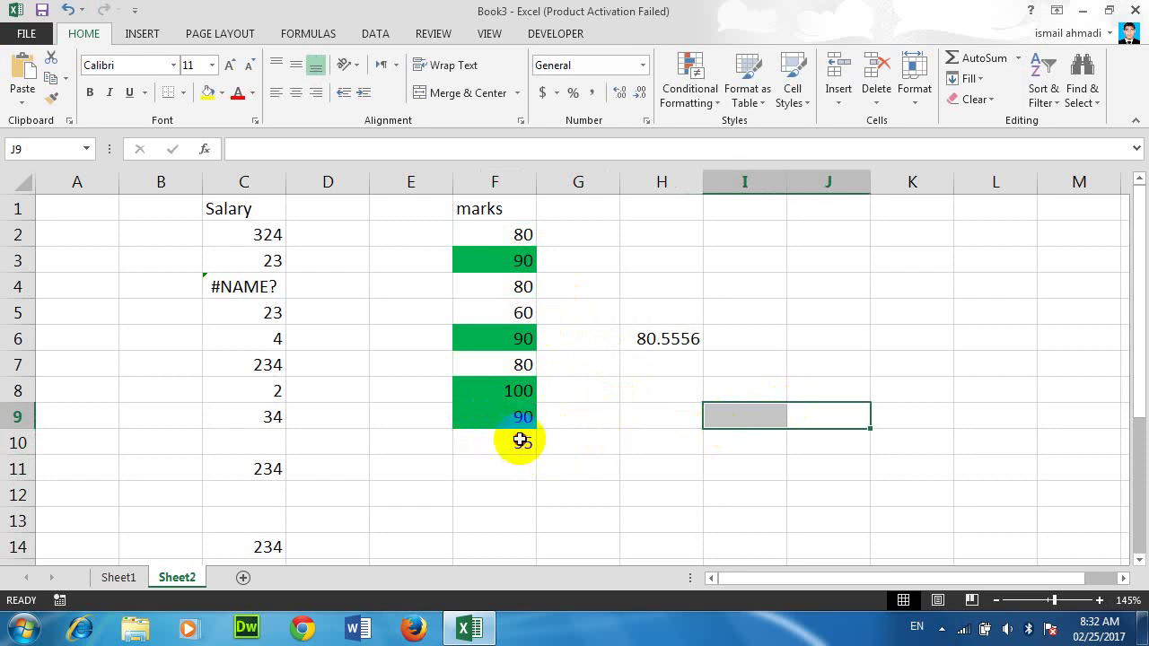
left_click_drag(524, 445, 517, 240)
Edit the marks rule in the Rules Manager, switching it to equal or below average
left_click(699, 99)
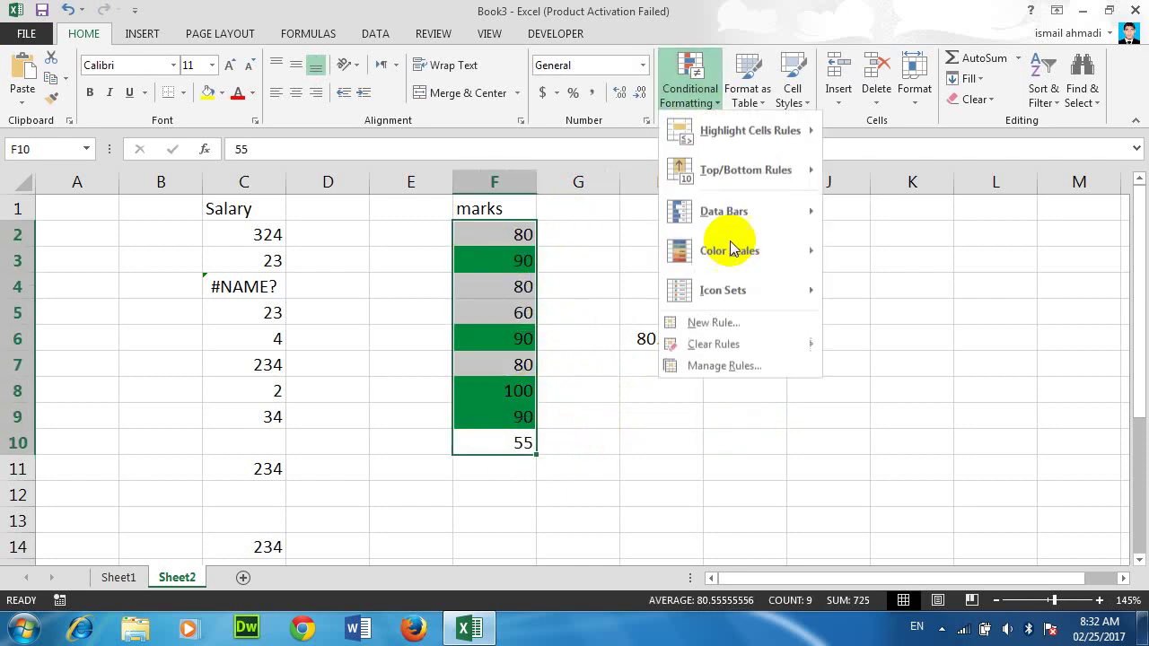
left_click(725, 367)
left_click(694, 232)
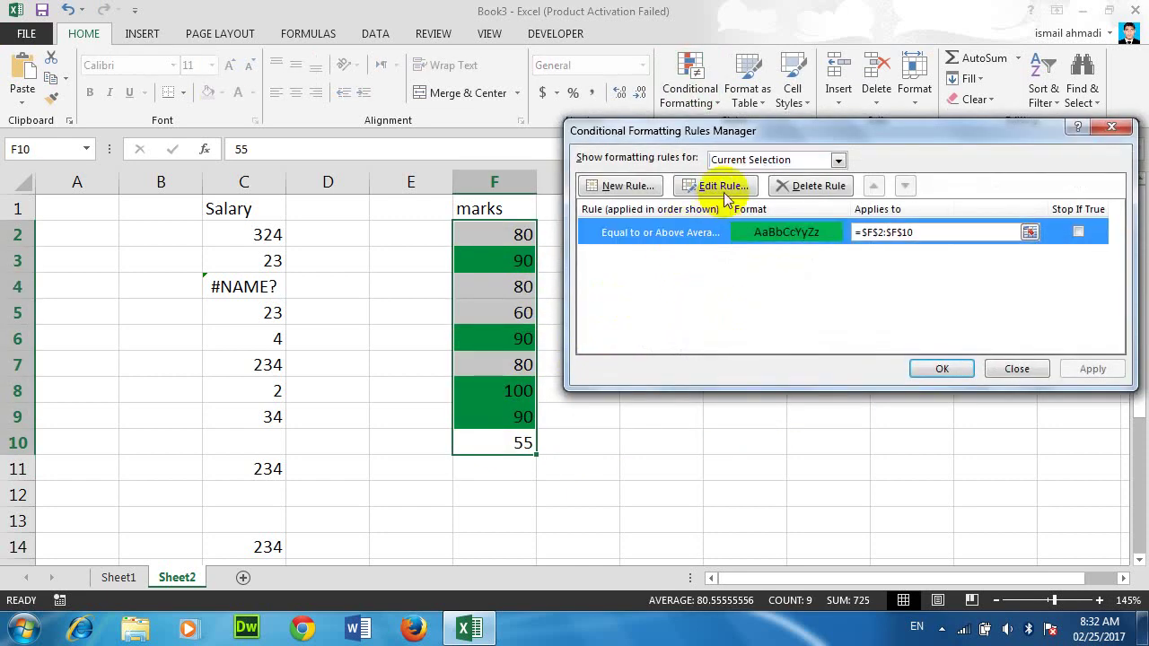
left_click(718, 185)
left_click(727, 304)
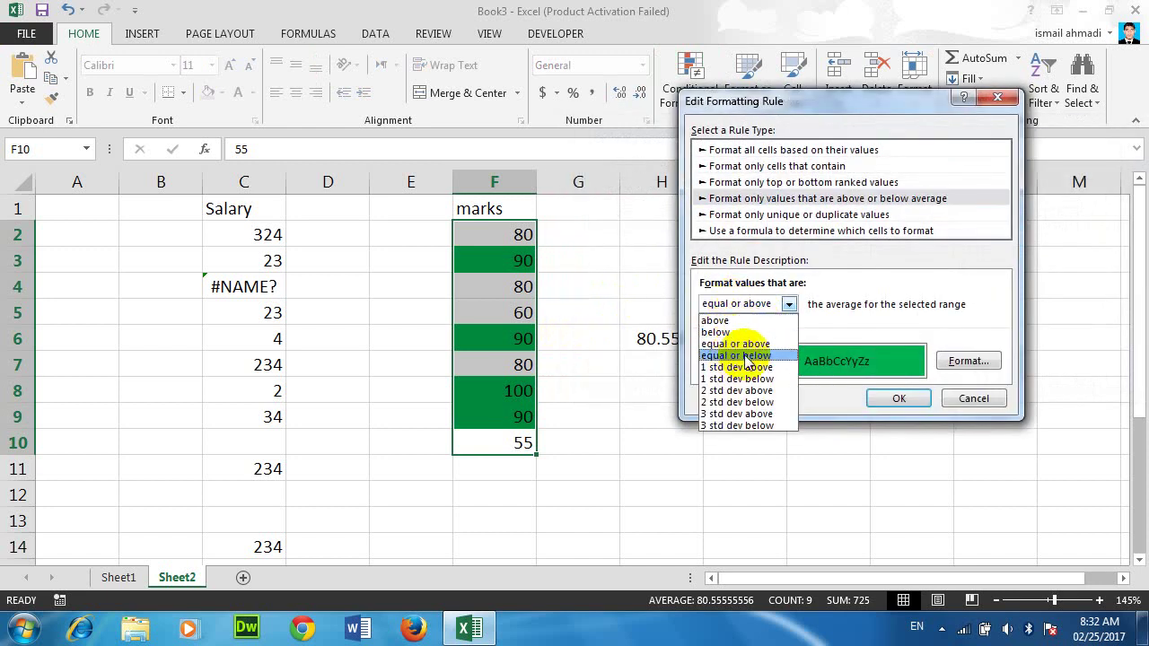
left_click(742, 355)
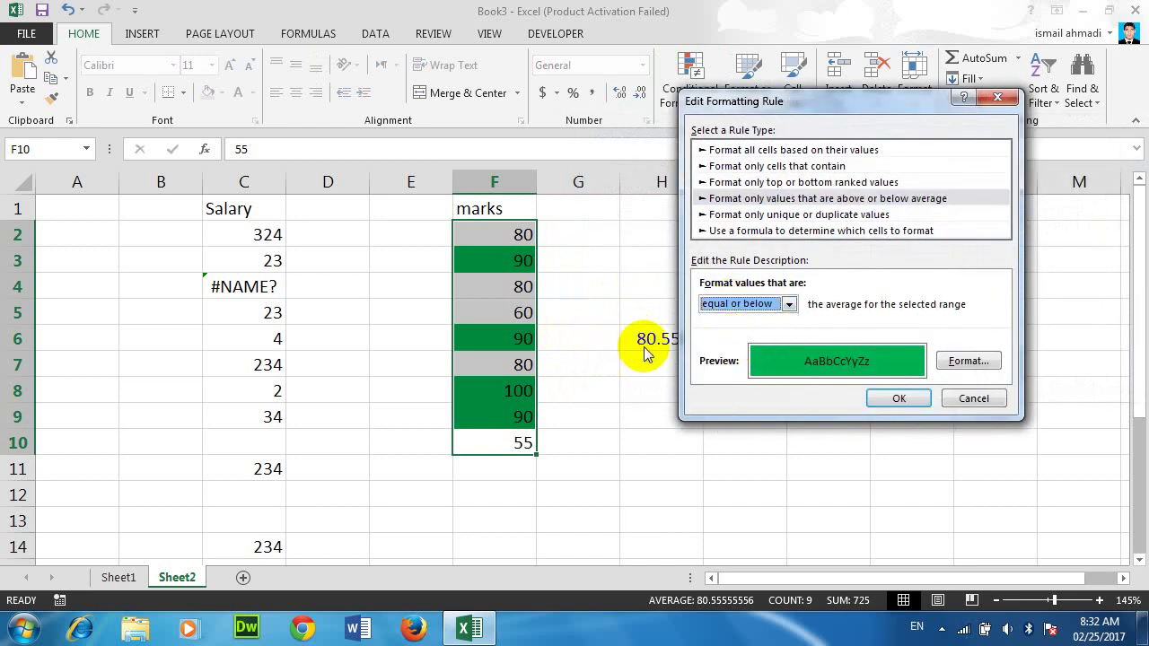
After trying 1 std dev above and below, set 2 std dev above average and apply
left_click(744, 303)
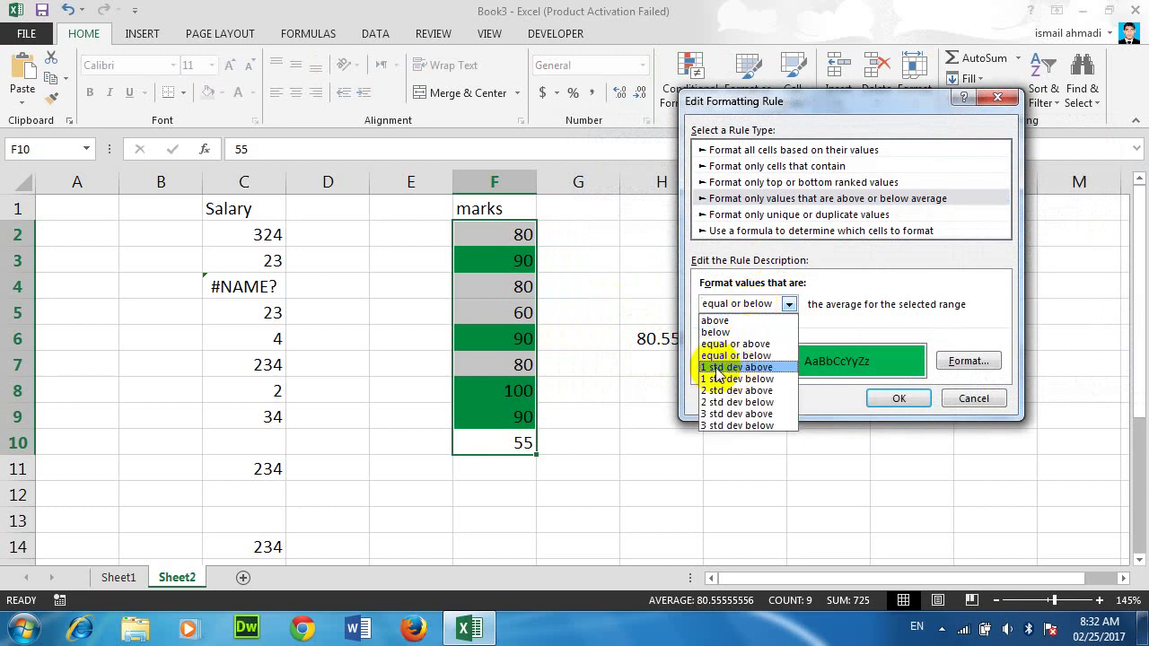
left_click(744, 367)
left_click(727, 304)
left_click(728, 379)
left_click(725, 303)
left_click(739, 390)
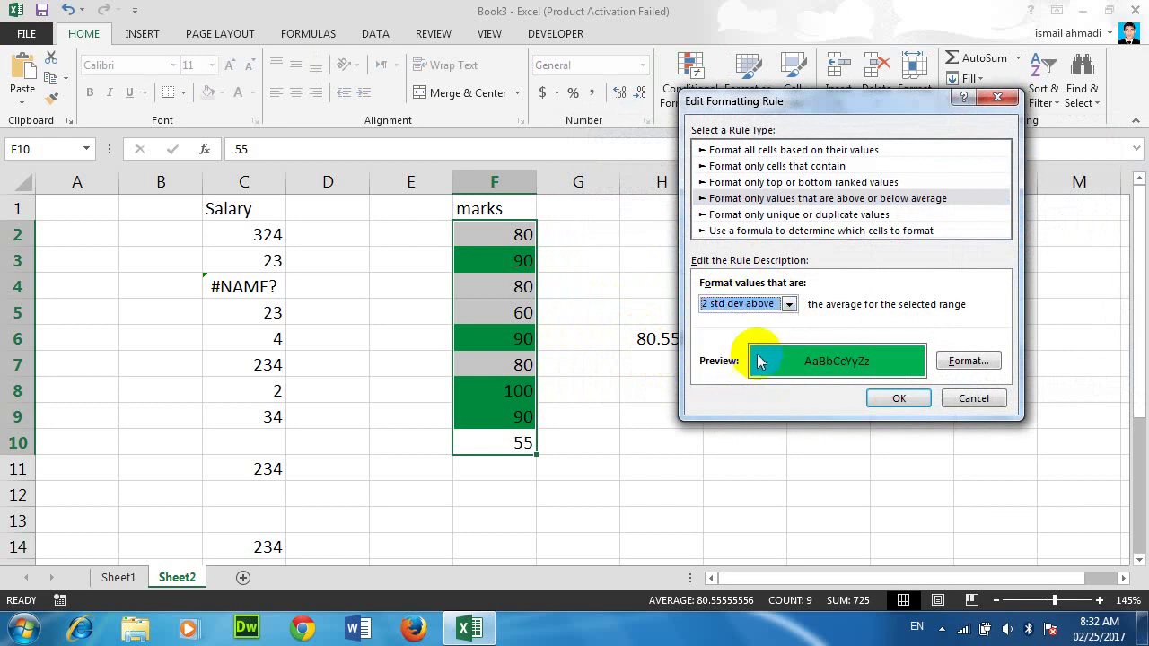
left_click(892, 400)
left_click(1087, 371)
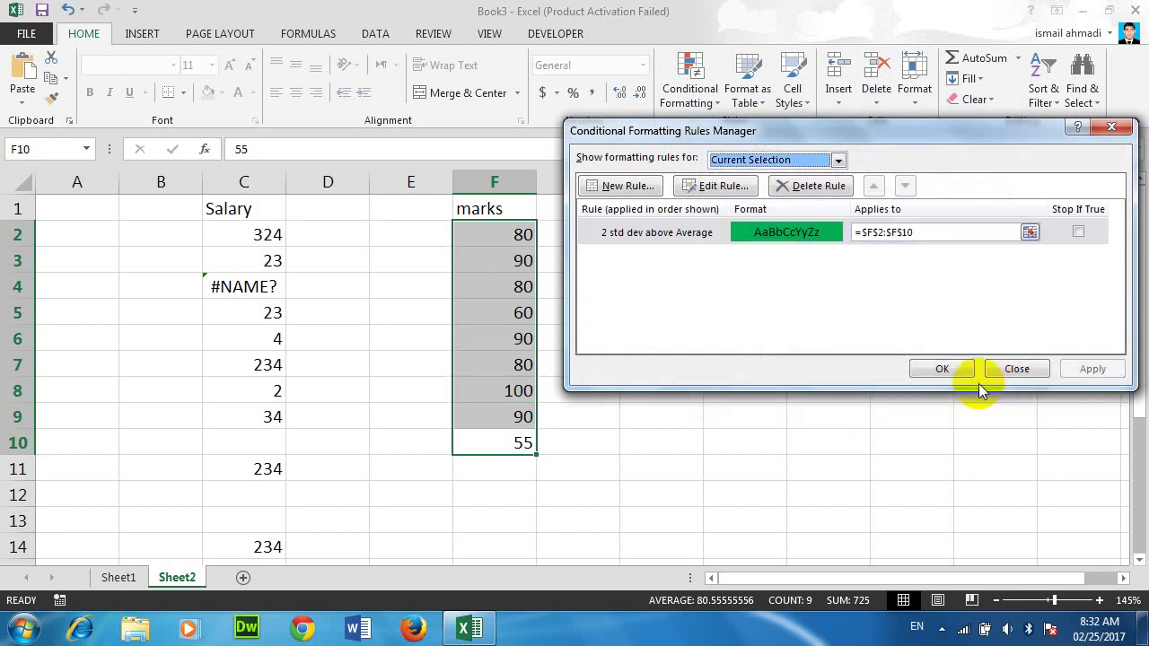
left_click(942, 371)
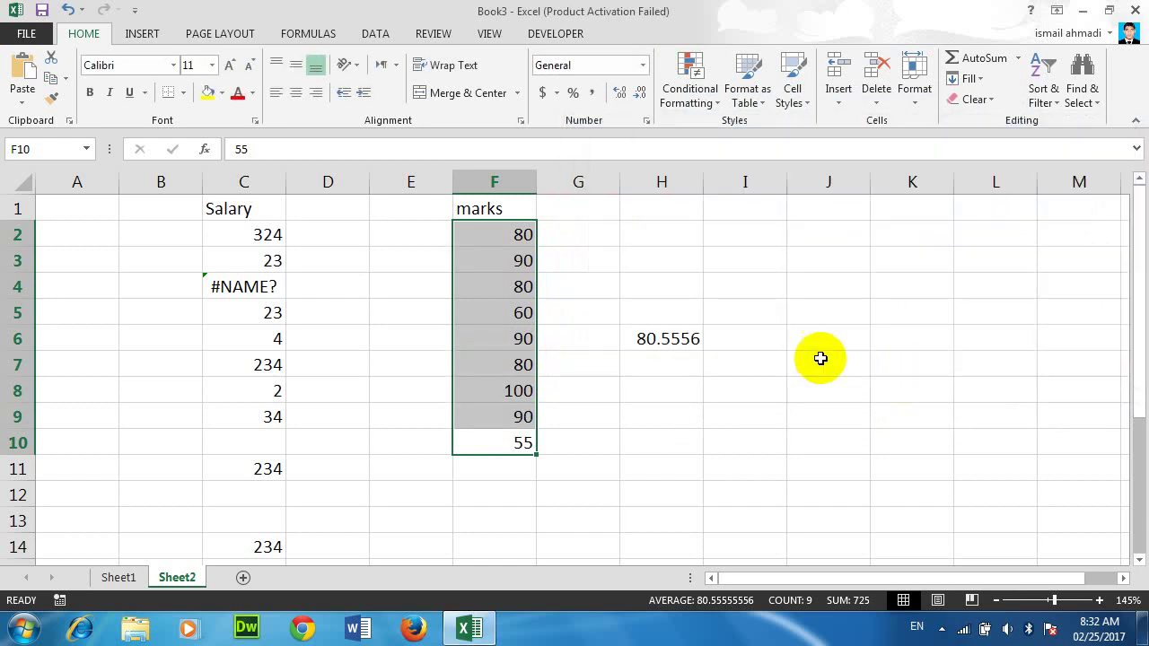
Delete the 2 std dev above Average rule from the marks and apply the removal
left_click(697, 82)
left_click(712, 366)
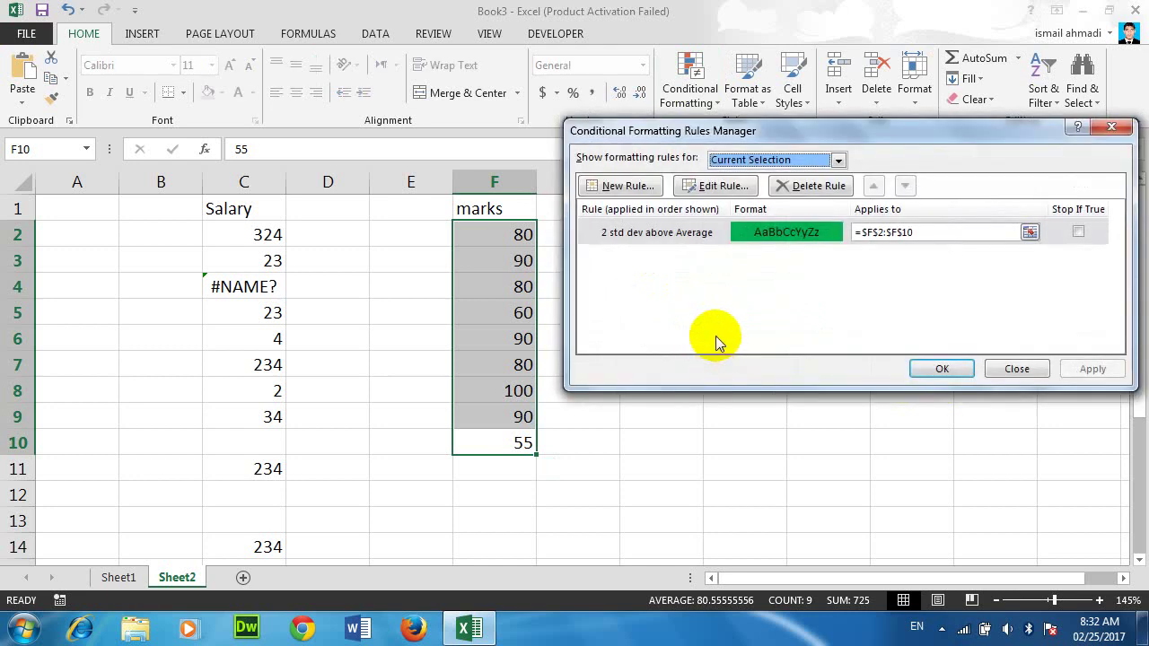
left_click(812, 186)
left_click(1089, 369)
Create a Duplicate Values rule with a green fill and apply it to the marks
left_click(623, 185)
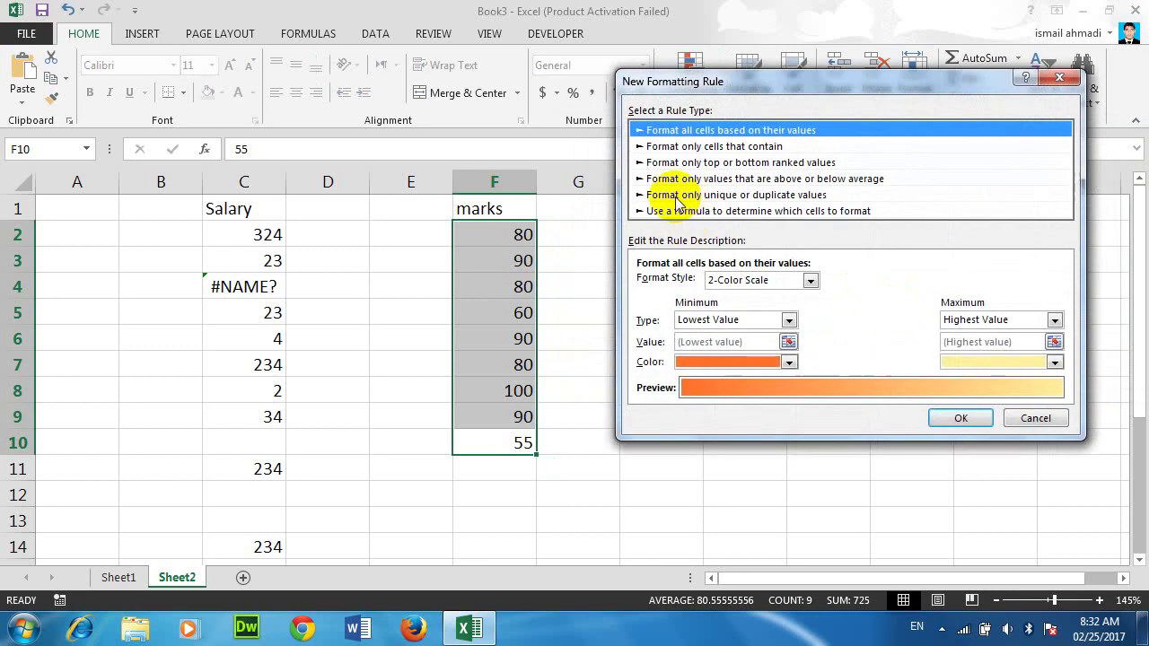
left_click(764, 195)
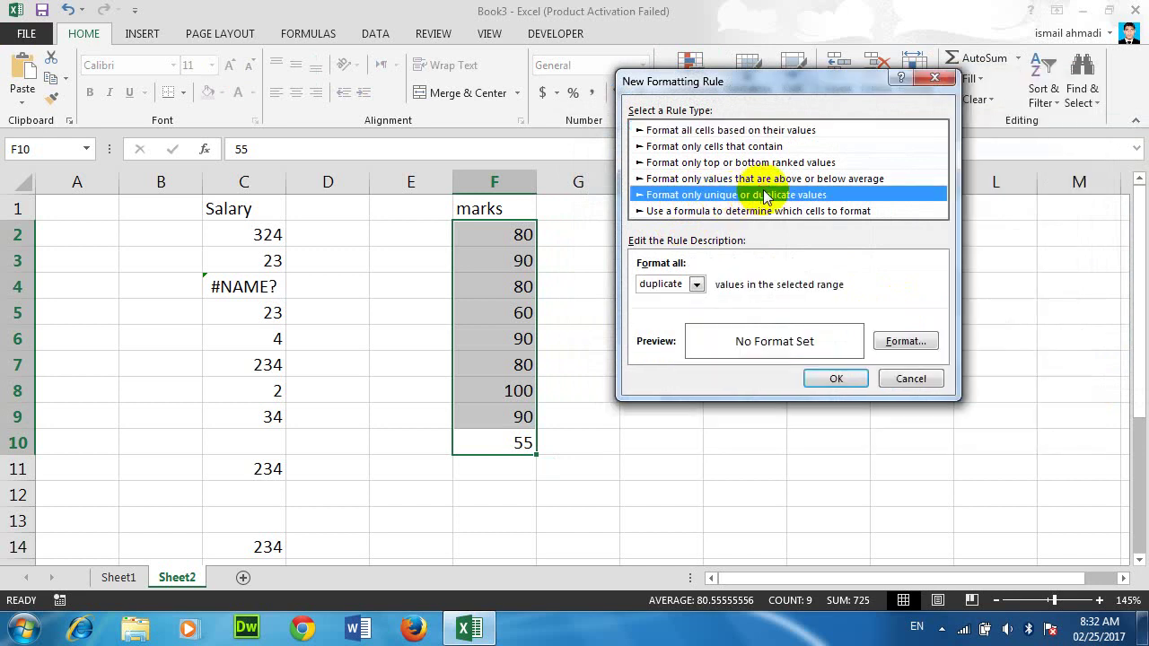
left_click(664, 284)
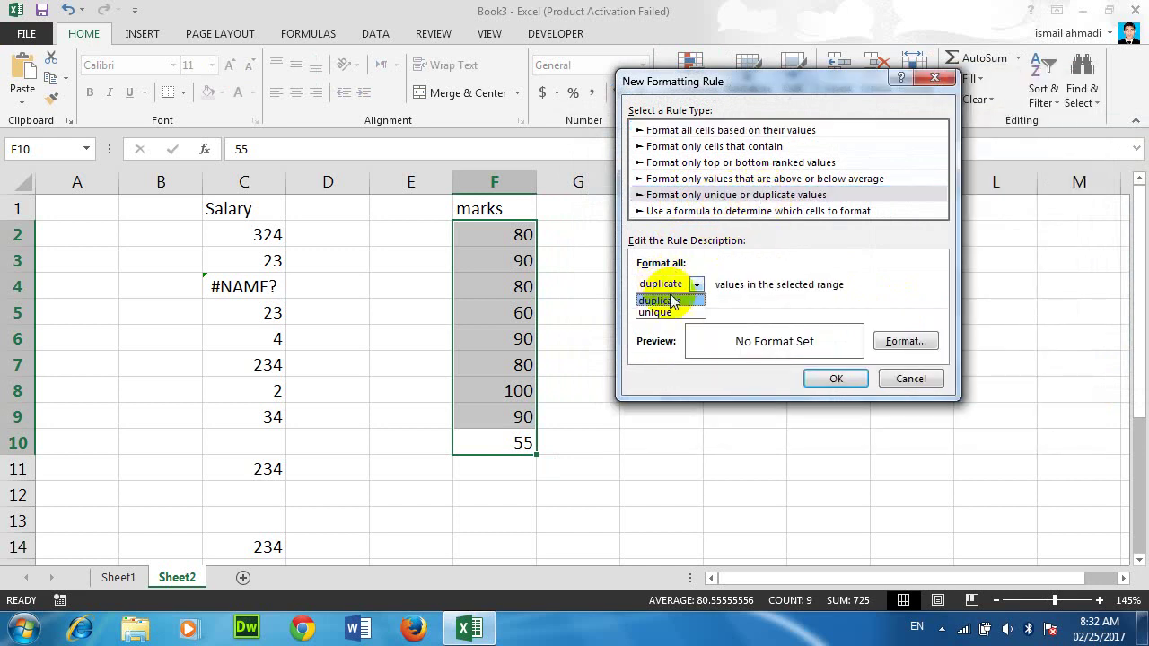
left_click(661, 301)
left_click(881, 342)
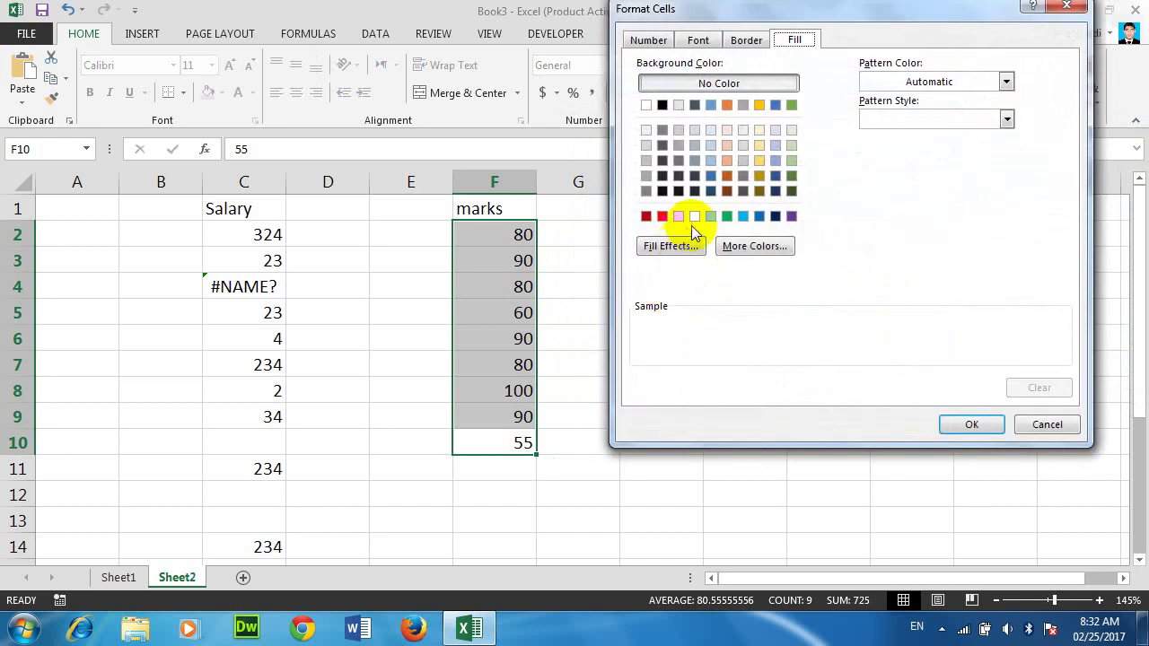
left_click(727, 216)
left_click(978, 422)
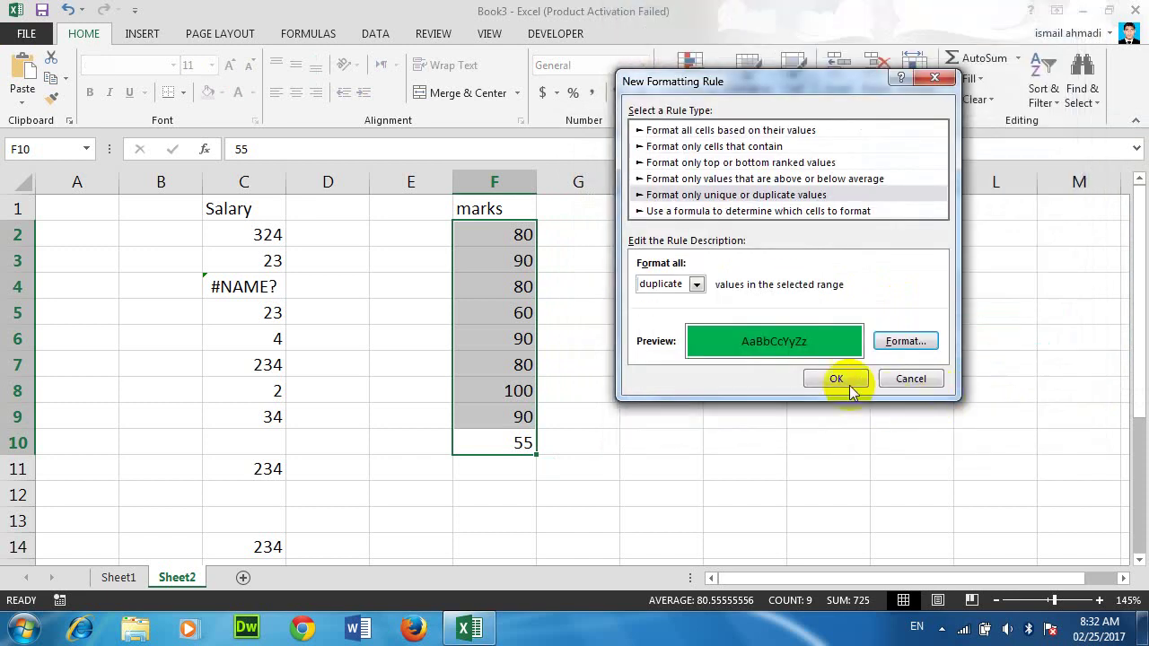
left_click(835, 378)
left_click(1059, 368)
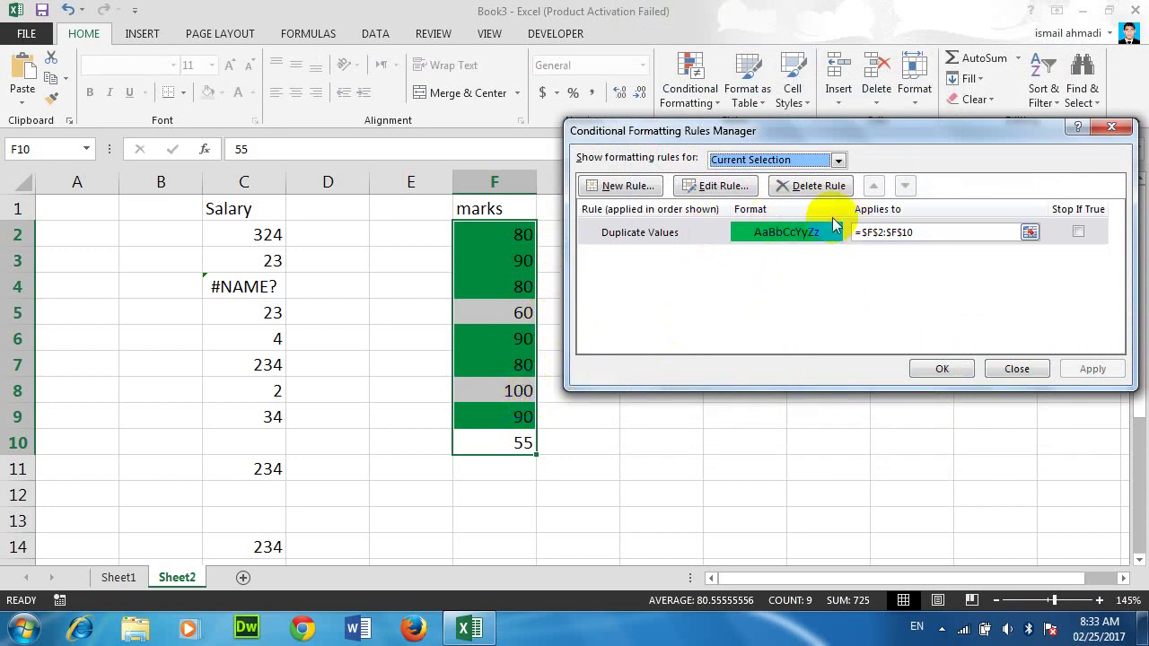
Edit the Duplicate Values rule to target unique values and apply it, greening 60, 100 and 55
left_click(673, 231)
left_click(711, 186)
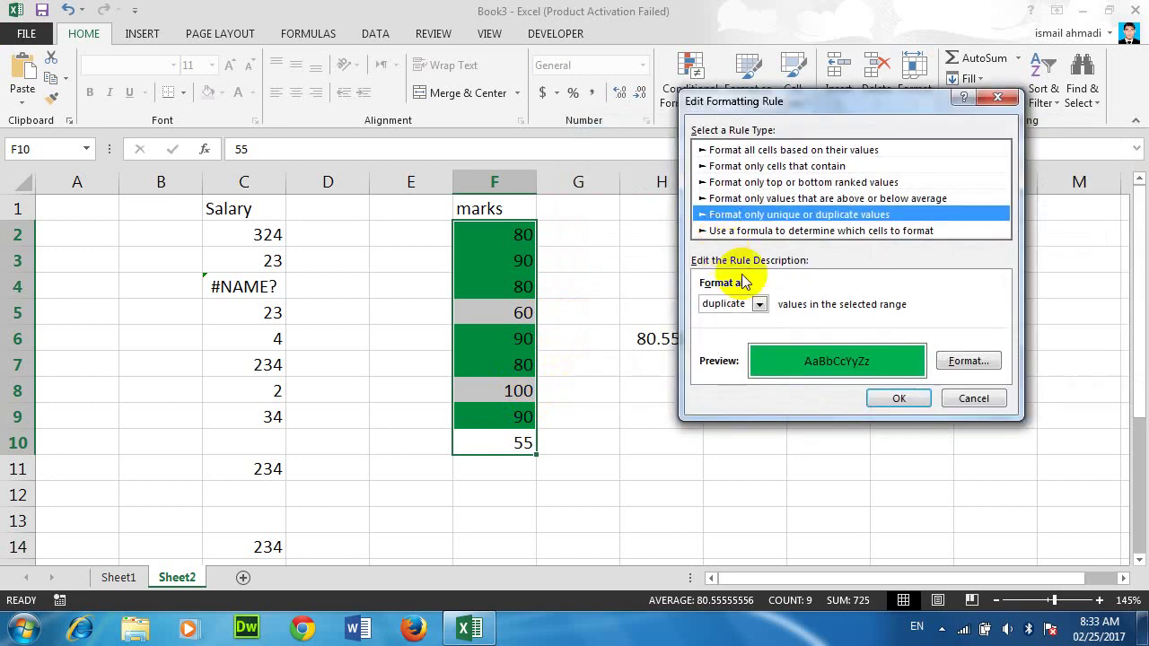
left_click(727, 303)
left_click(718, 317)
left_click(711, 301)
left_click(714, 332)
left_click(898, 398)
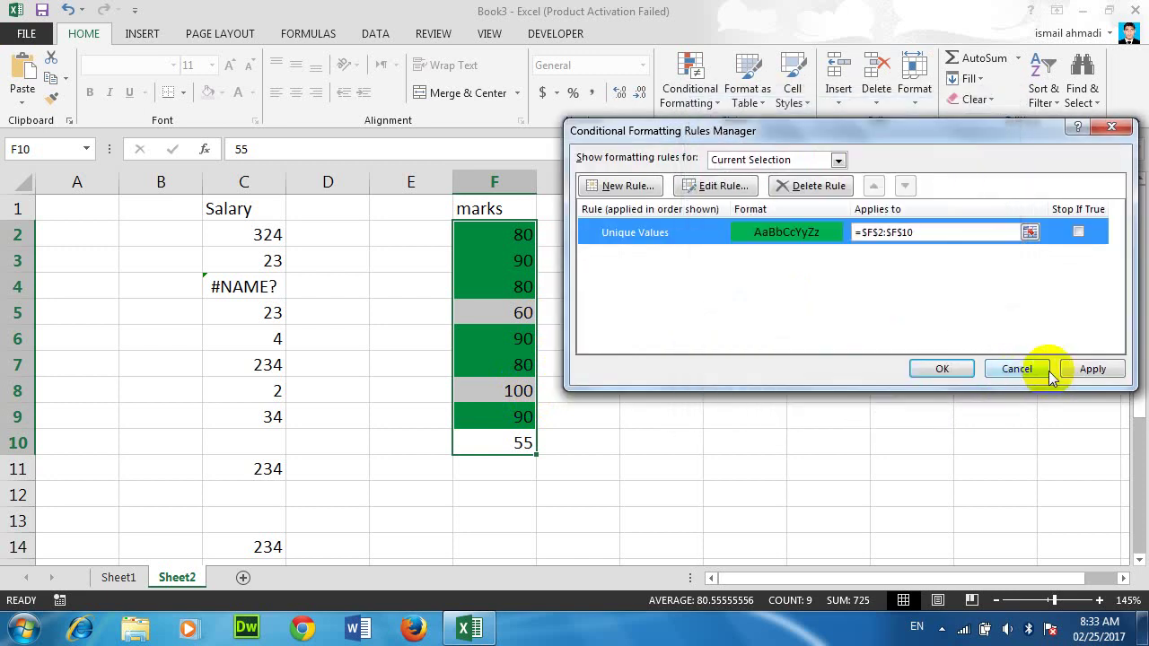
left_click(1085, 371)
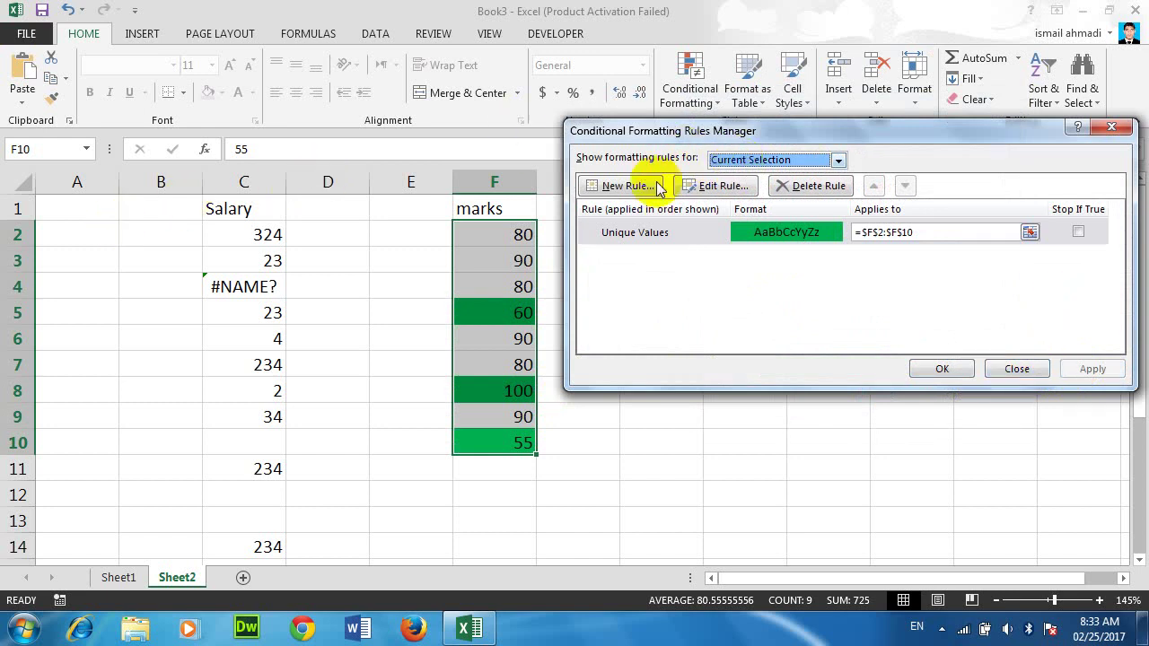
Start a formula-based rule, cancel it, and close the Rules Manager
left_click(622, 185)
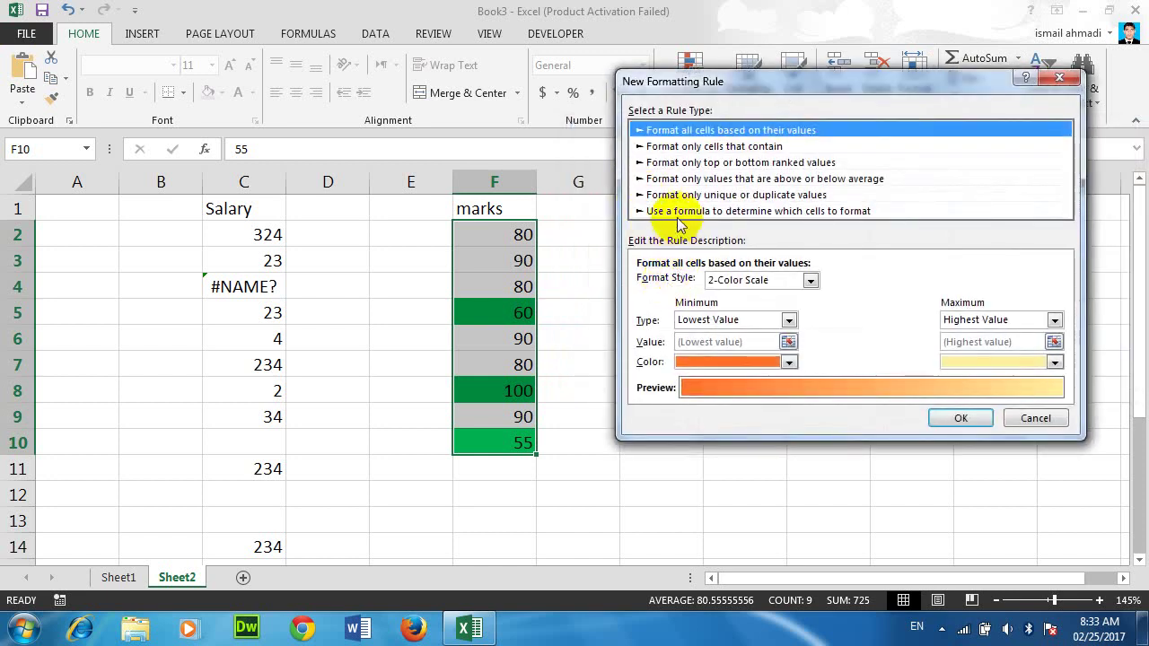
left_click(677, 213)
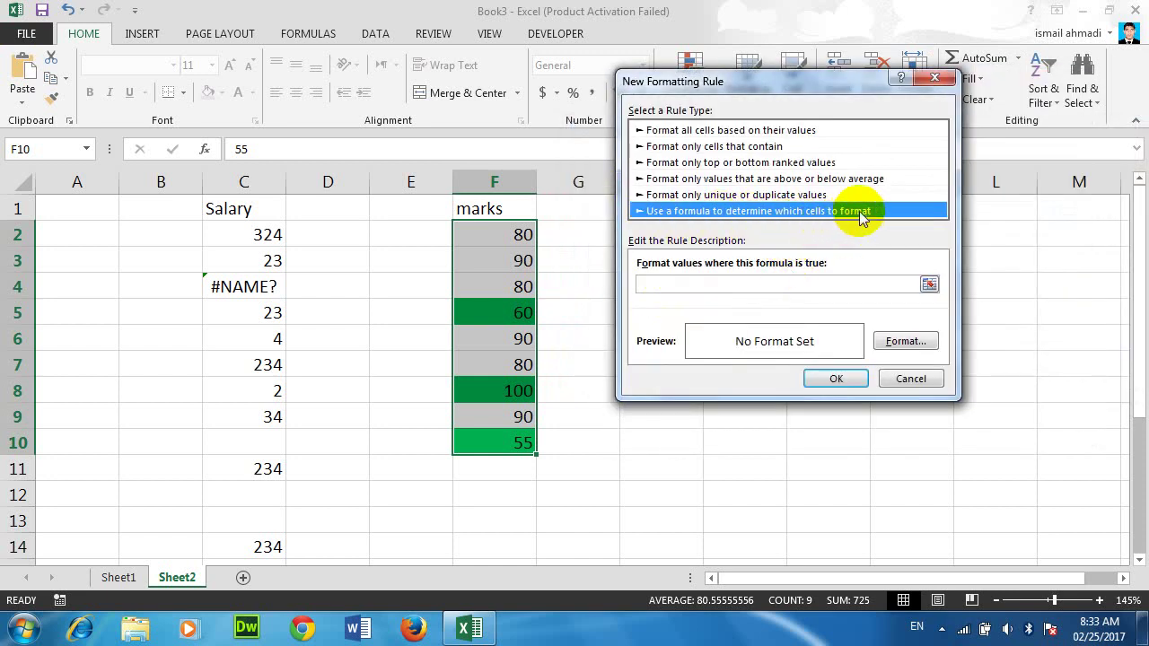
left_click(936, 78)
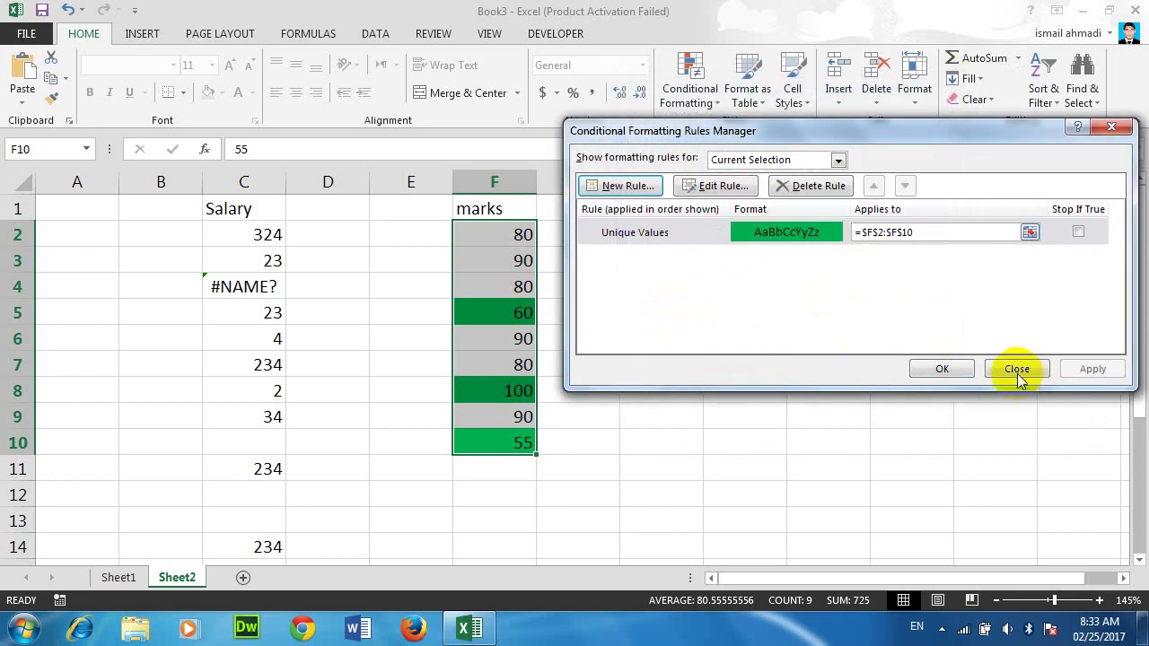
left_click(1023, 375)
left_click(810, 468)
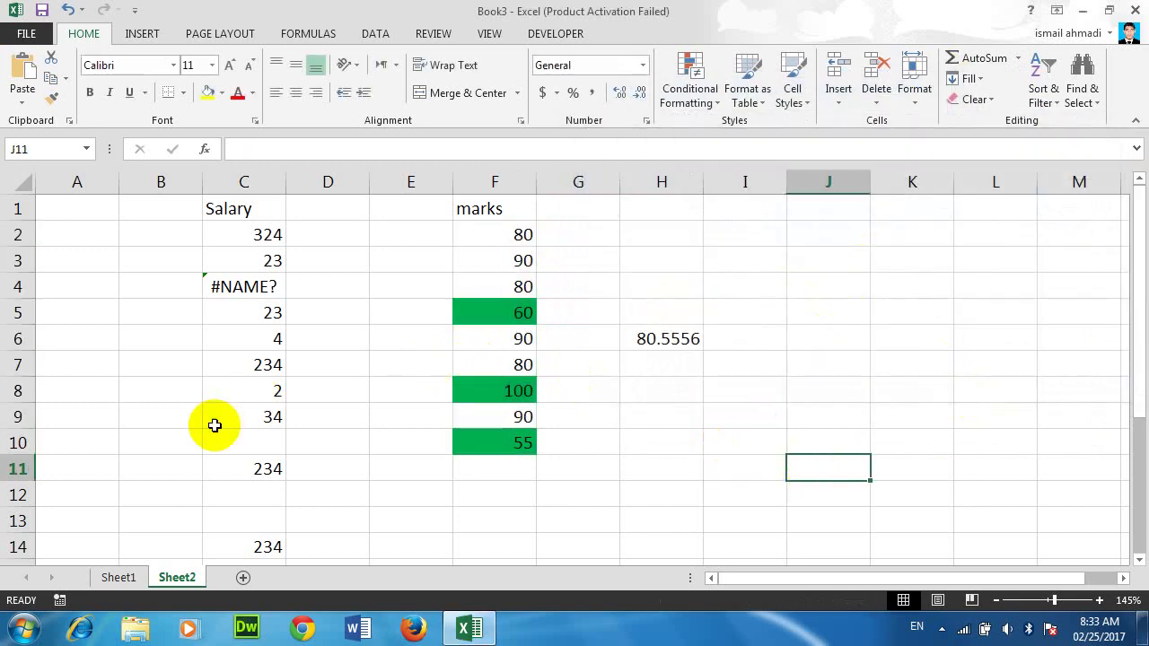
Insert a new Sheet3, enter 'Marks' in C1, and select cell C2 below it
left_click(241, 577)
scroll(359, 444, "up", 4, "ctrl")
left_click(525, 298)
left_click(272, 215)
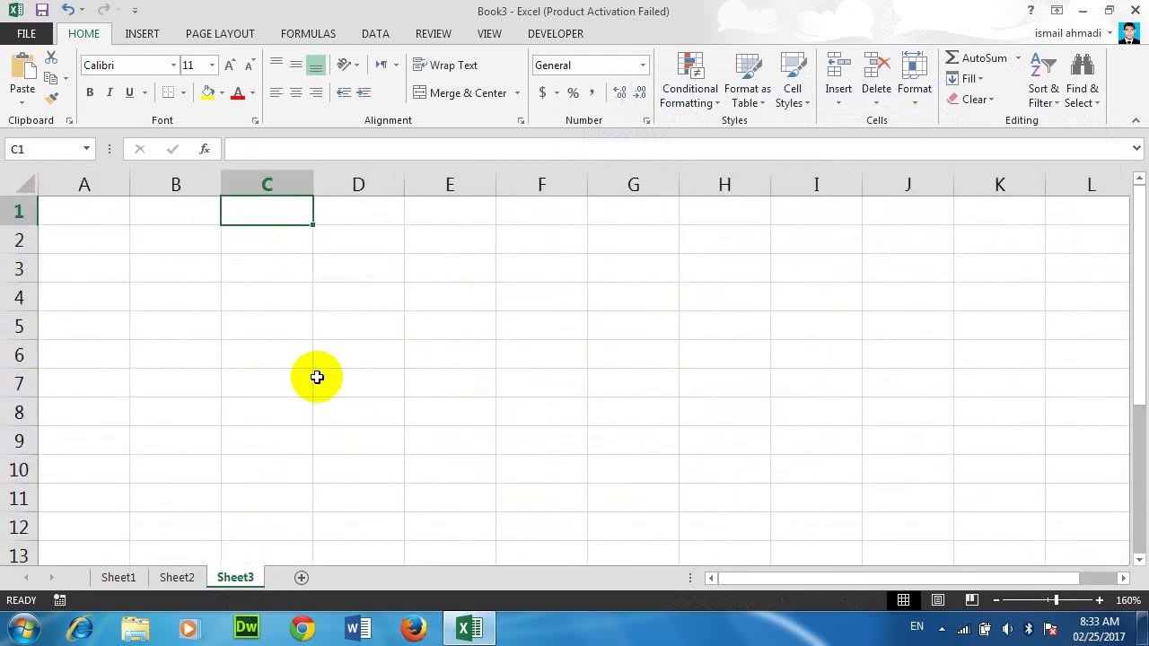
type("Marks")
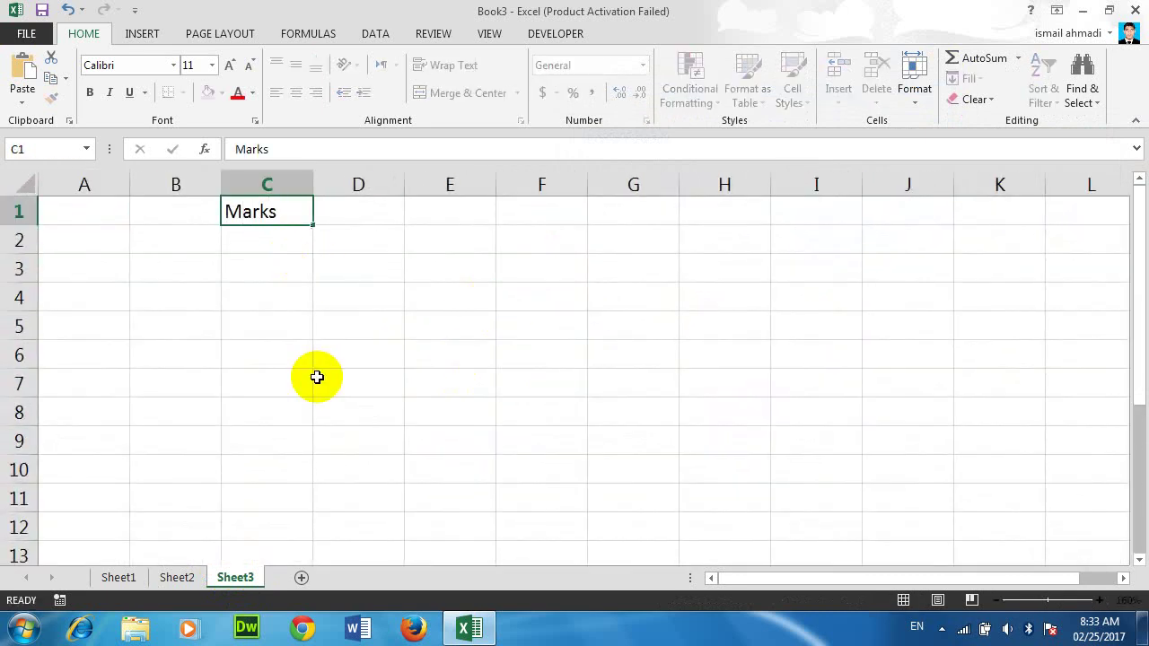
key("Return")
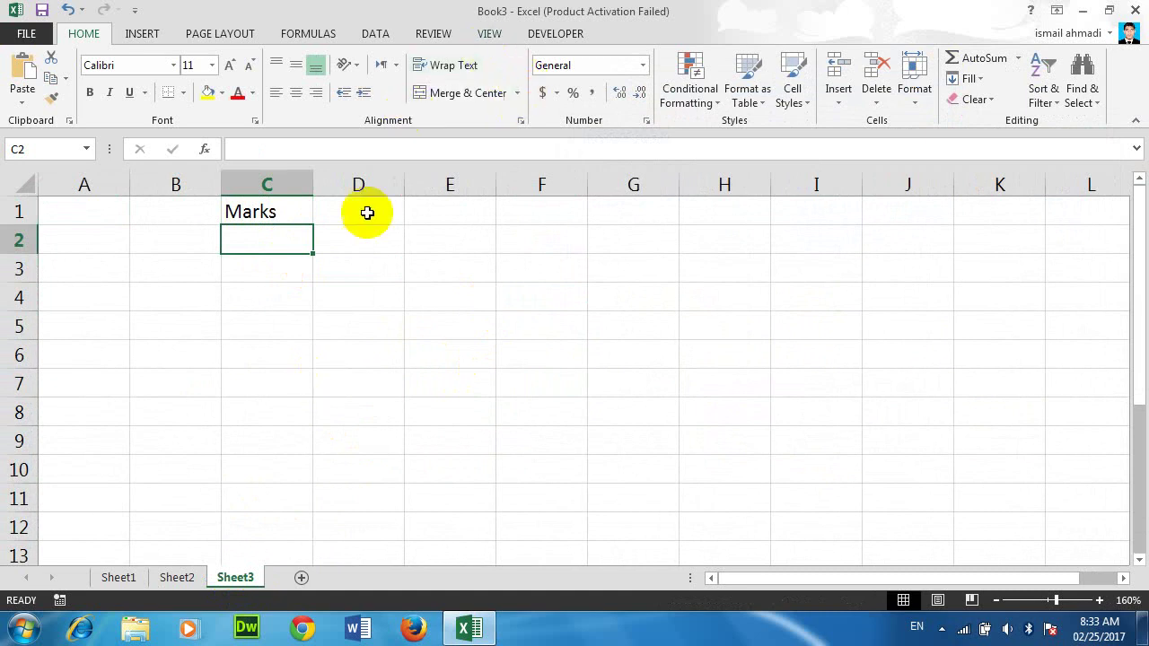
left_click_drag(269, 240, 274, 544)
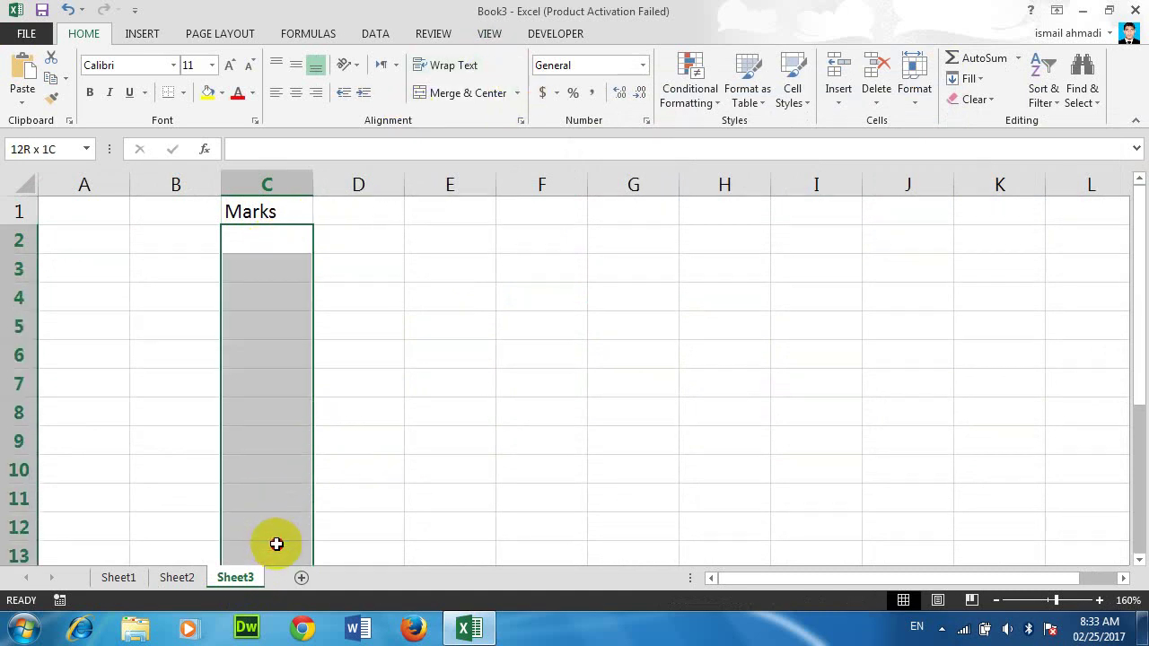
left_click(265, 252)
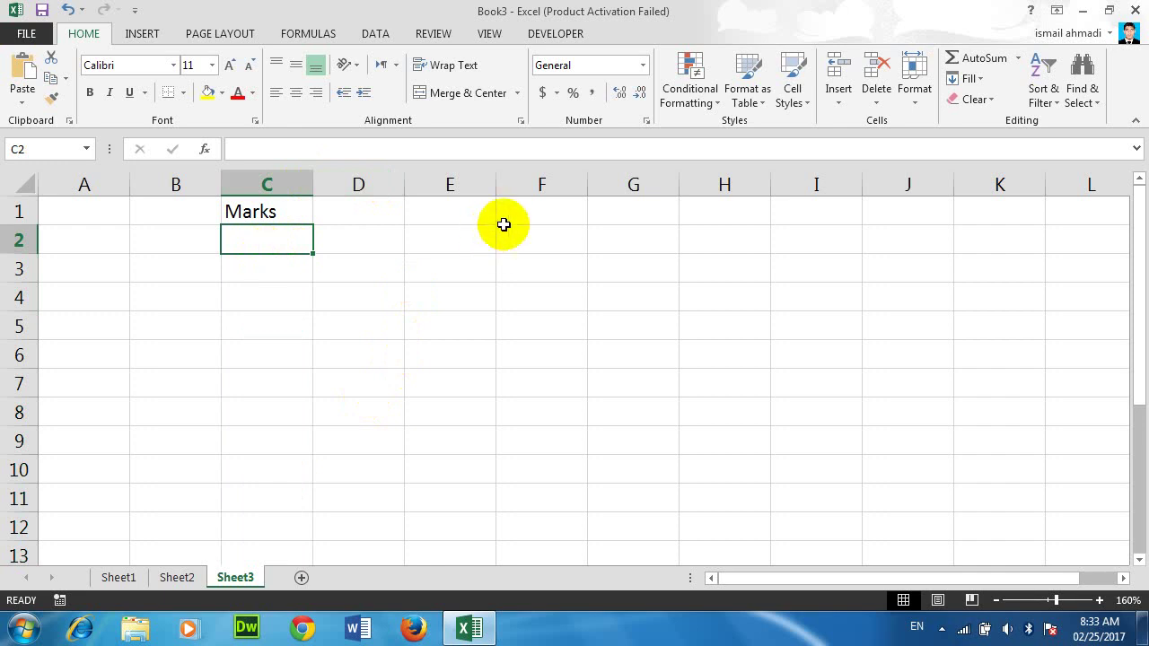
Create a formula rule =c2>80 that applies a fine red dotted pattern
left_click(688, 72)
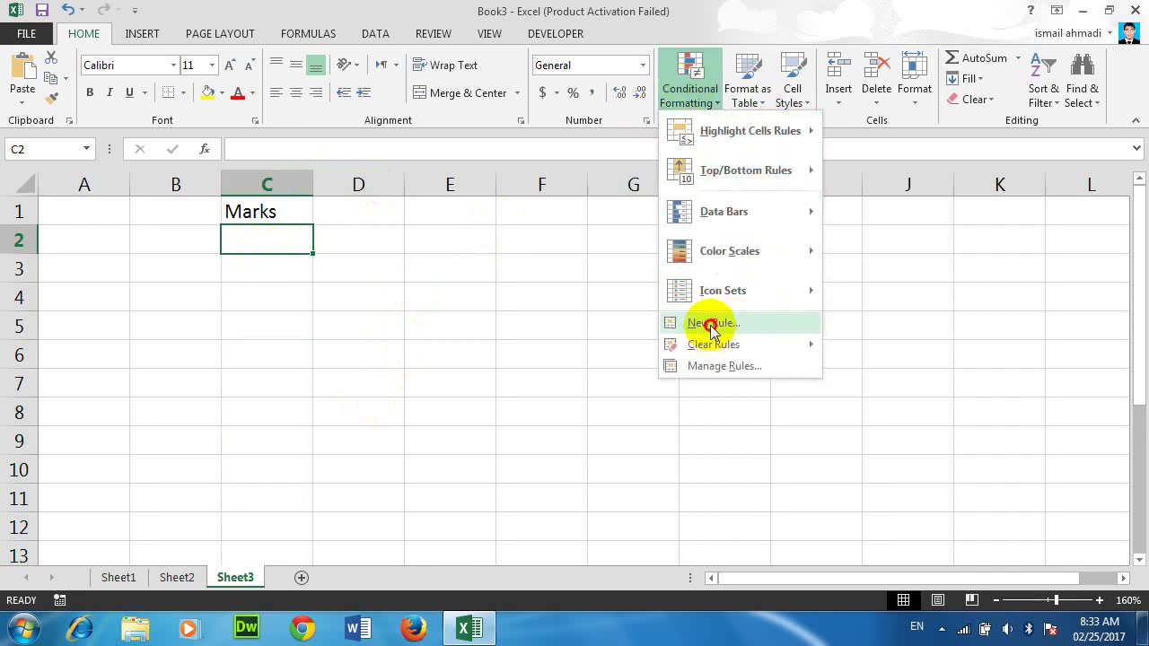
left_click(700, 325)
left_click(689, 211)
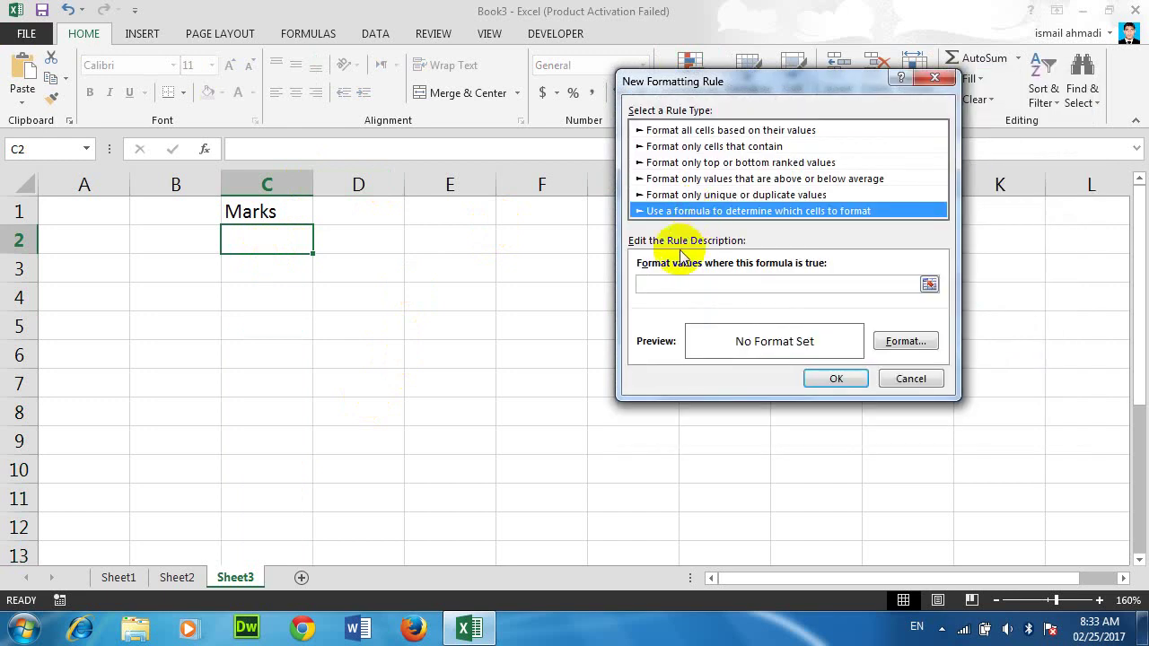
left_click(667, 282)
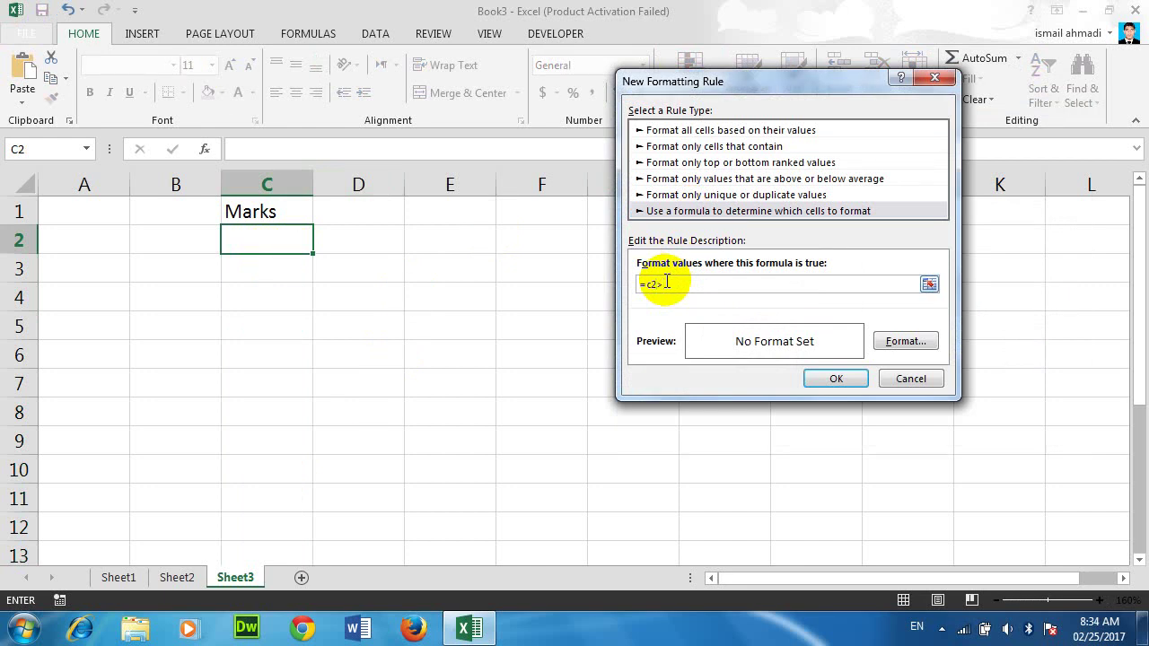
left_click(901, 341)
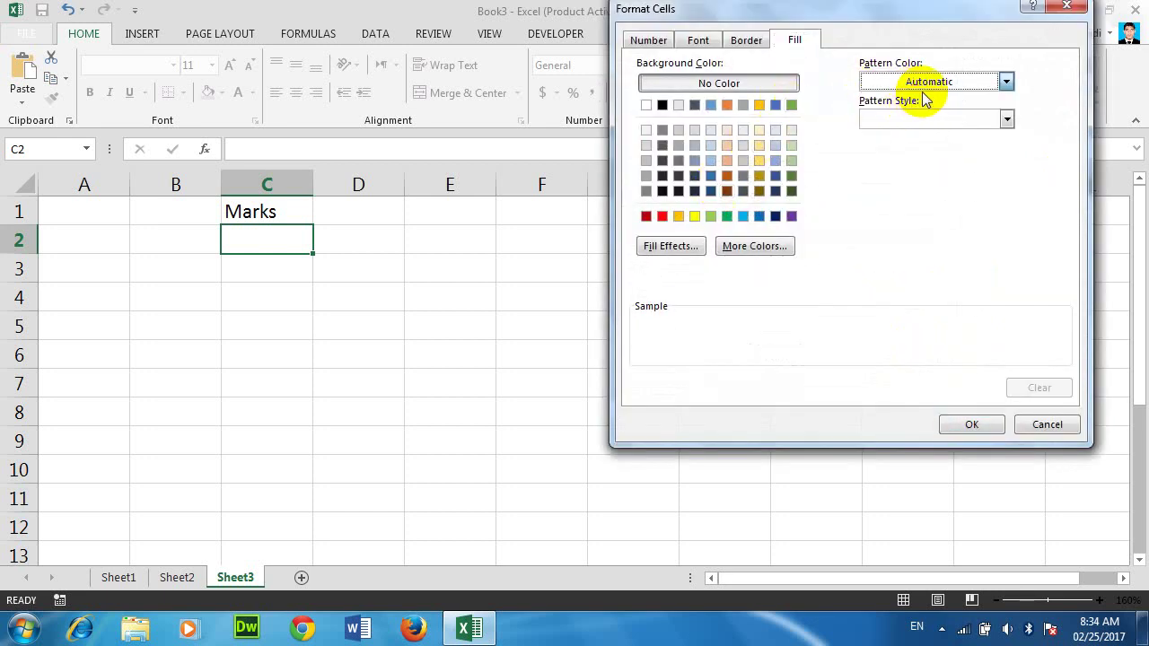
left_click(914, 87)
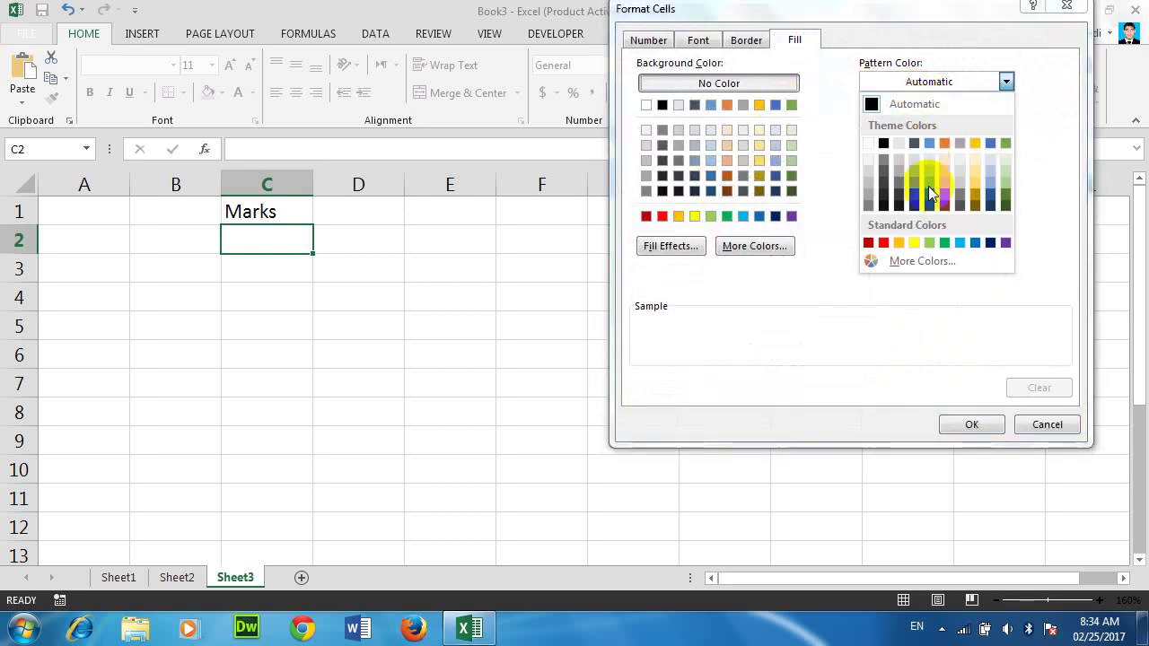
left_click(883, 242)
left_click(917, 120)
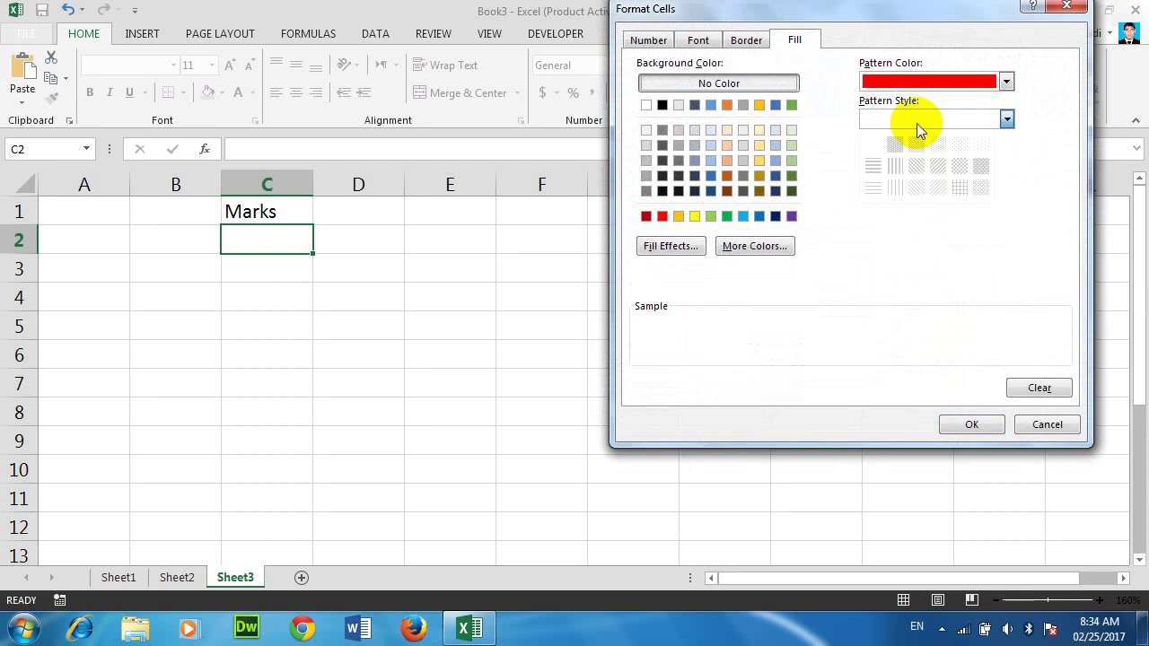
left_click(959, 145)
left_click(944, 424)
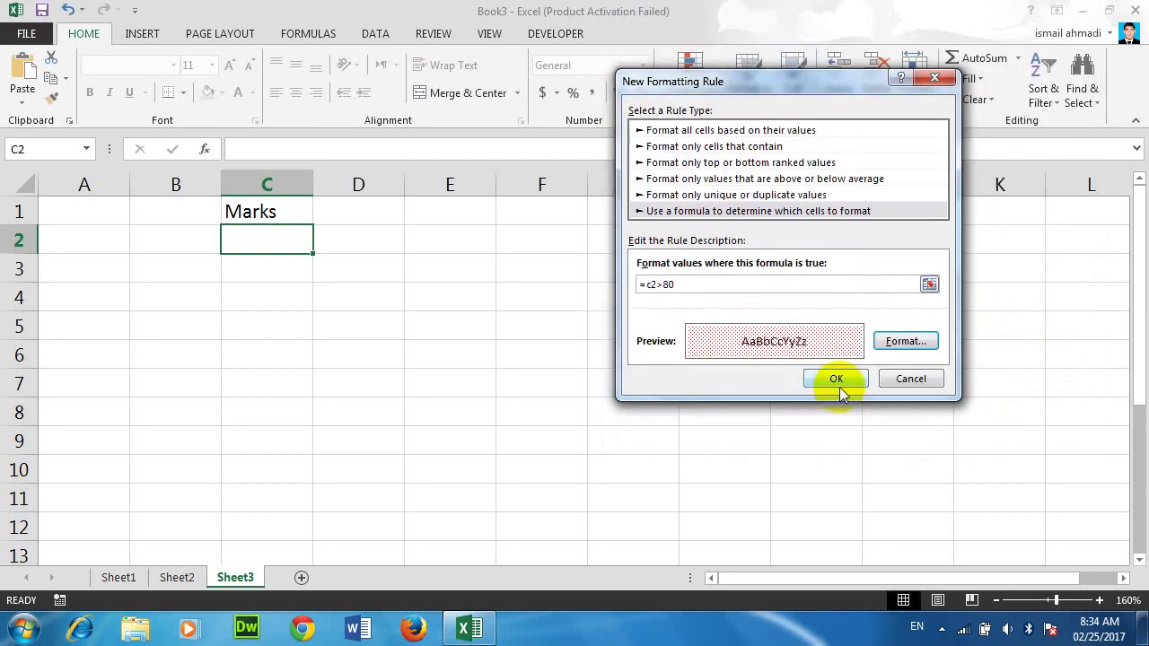
left_click(836, 388)
left_click(731, 405)
Enter 90 in C2 and copy it down the Marks column to row 9
left_click(285, 242)
type("10")
key("Return")
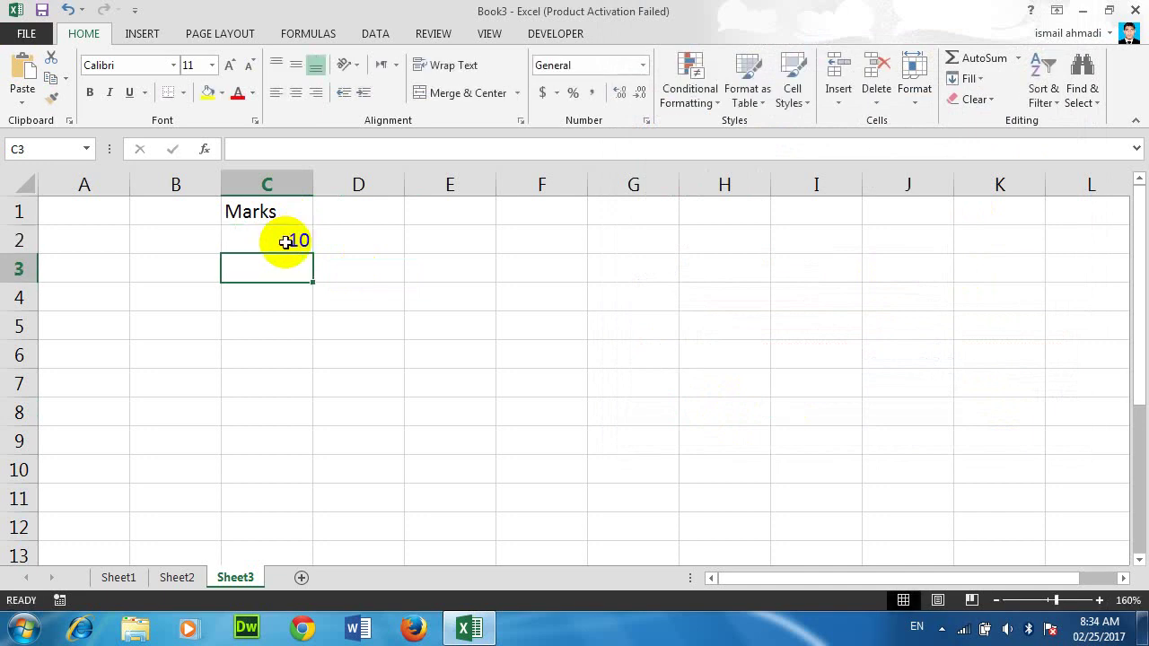
left_click(285, 242)
type("7")
key("Return")
left_click(285, 242)
key("Return")
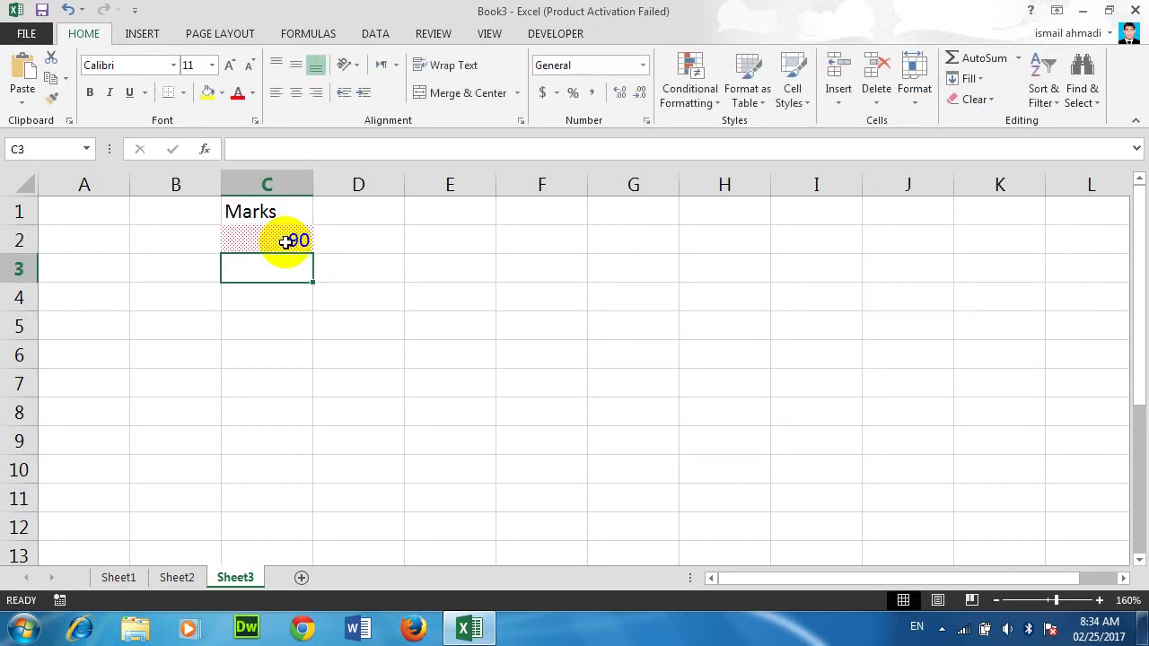
left_click(285, 240)
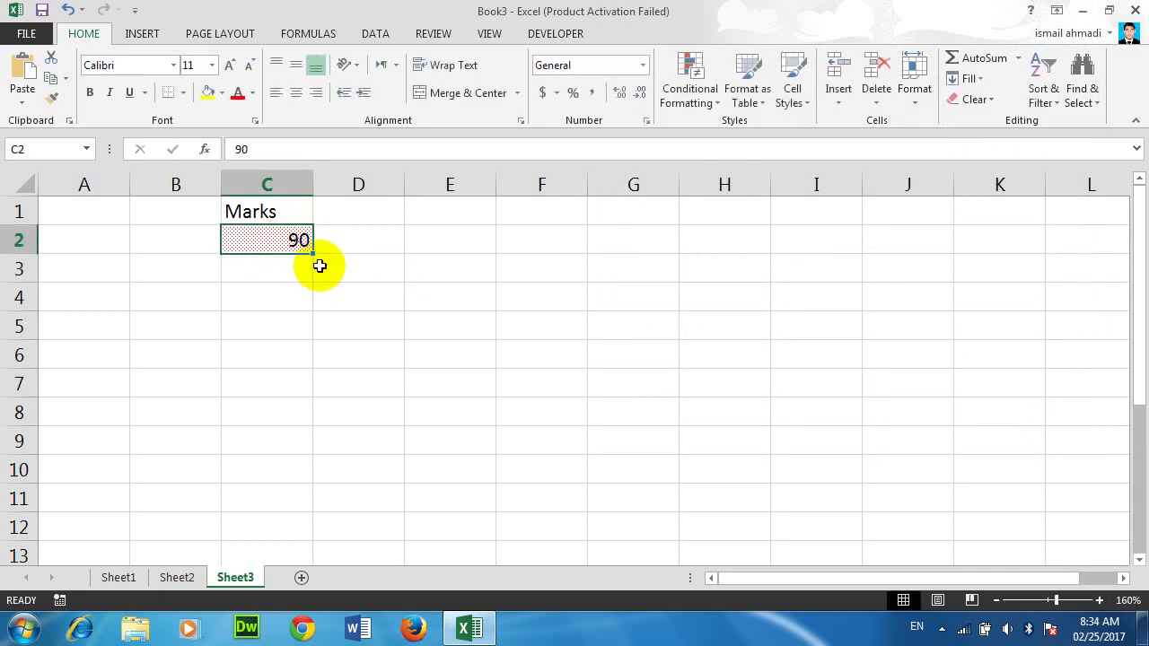
mouse_move(312, 252)
left_mouse_down()
mouse_move(324, 379)
mouse_move(400, 398)
left_mouse_up()
left_click(413, 351)
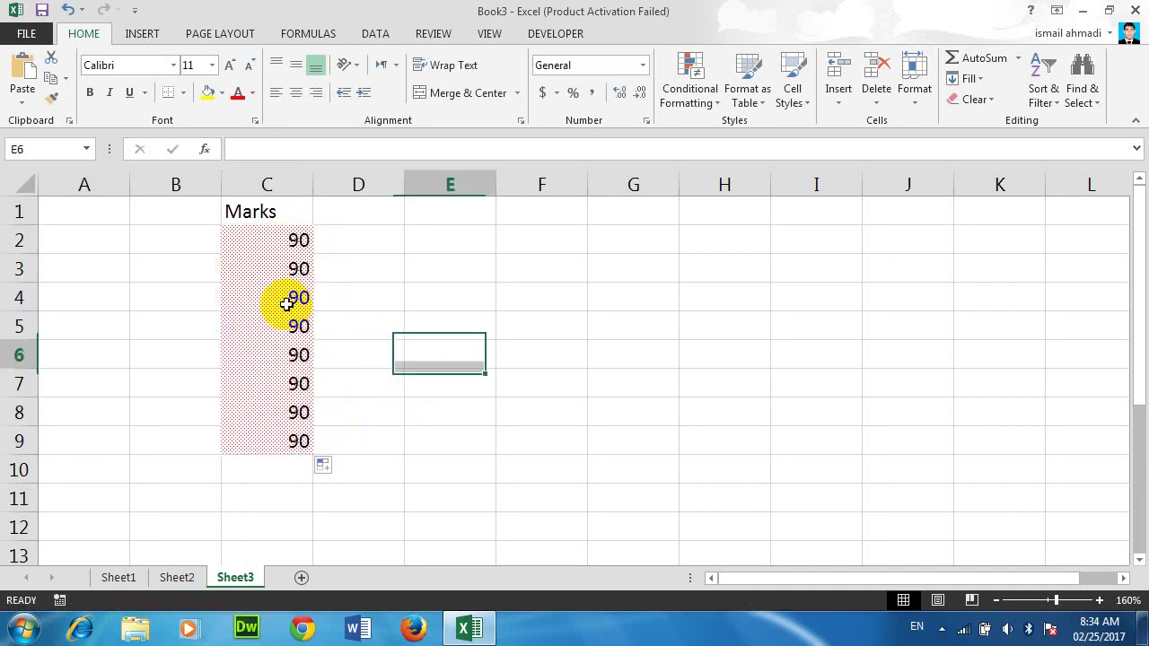
Overwrite C3:C9 with the marks 10, 30, 85, 2, 99, 4 and 5
left_click(271, 275)
type("10")
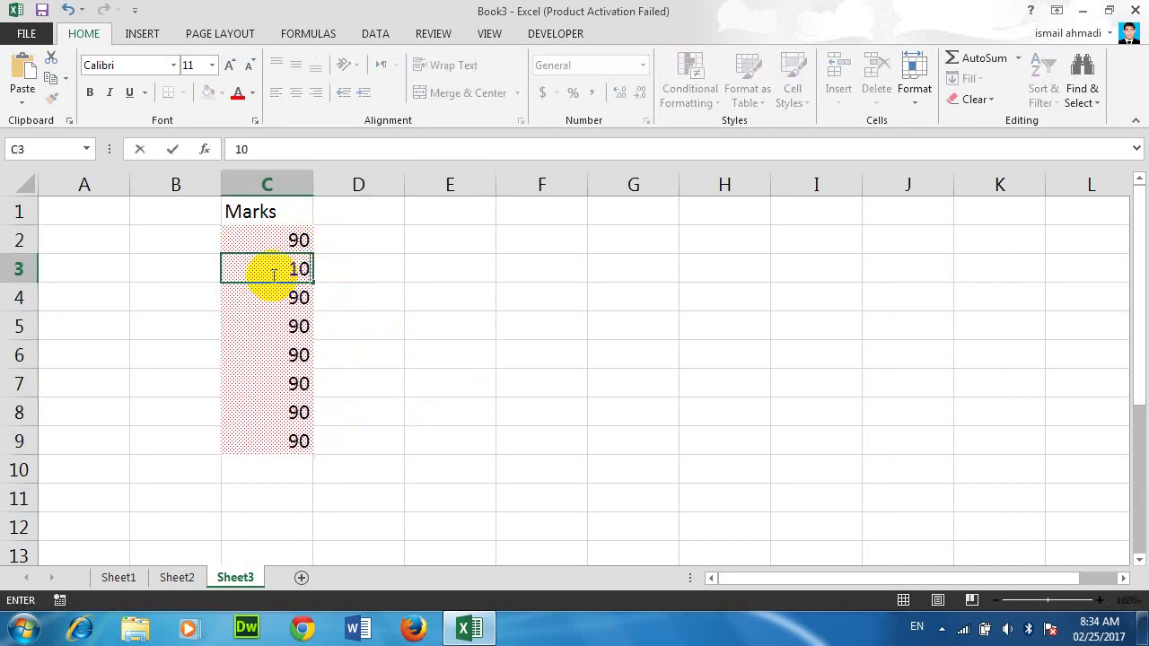
key("Return")
type("30")
key("Return")
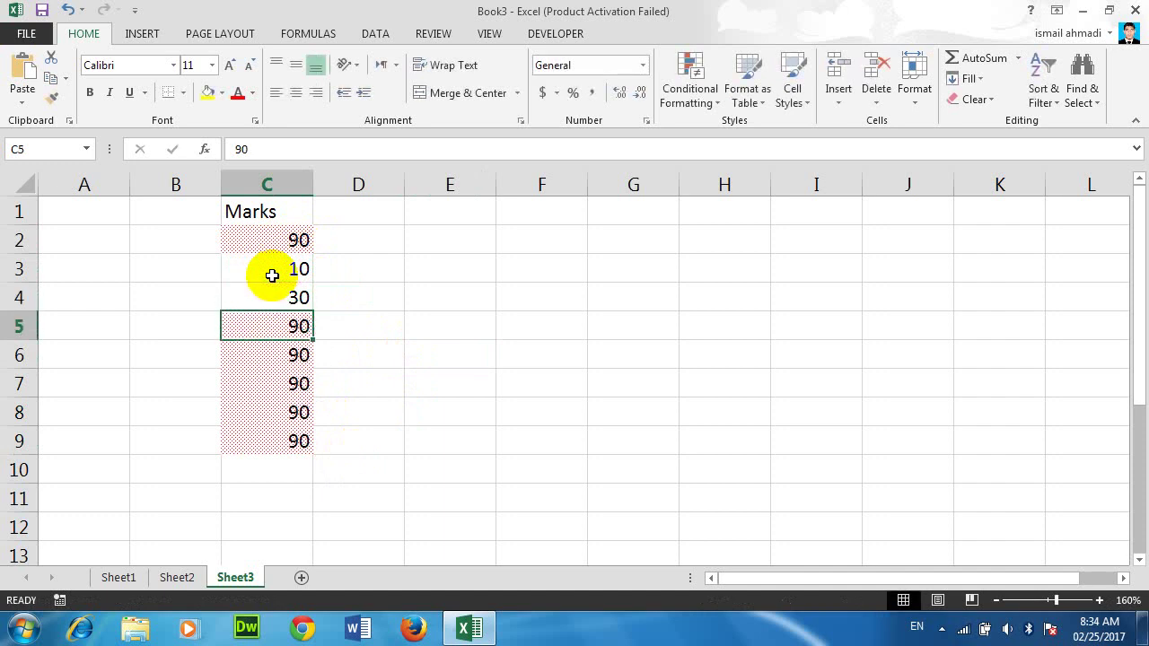
type("85")
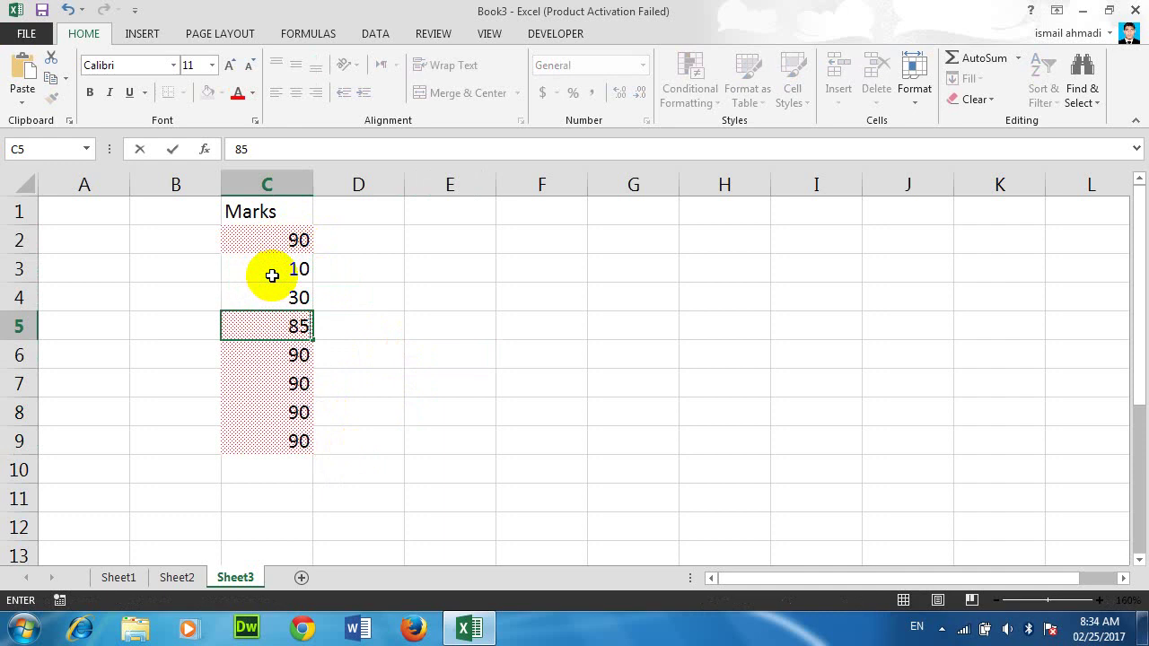
key("Return")
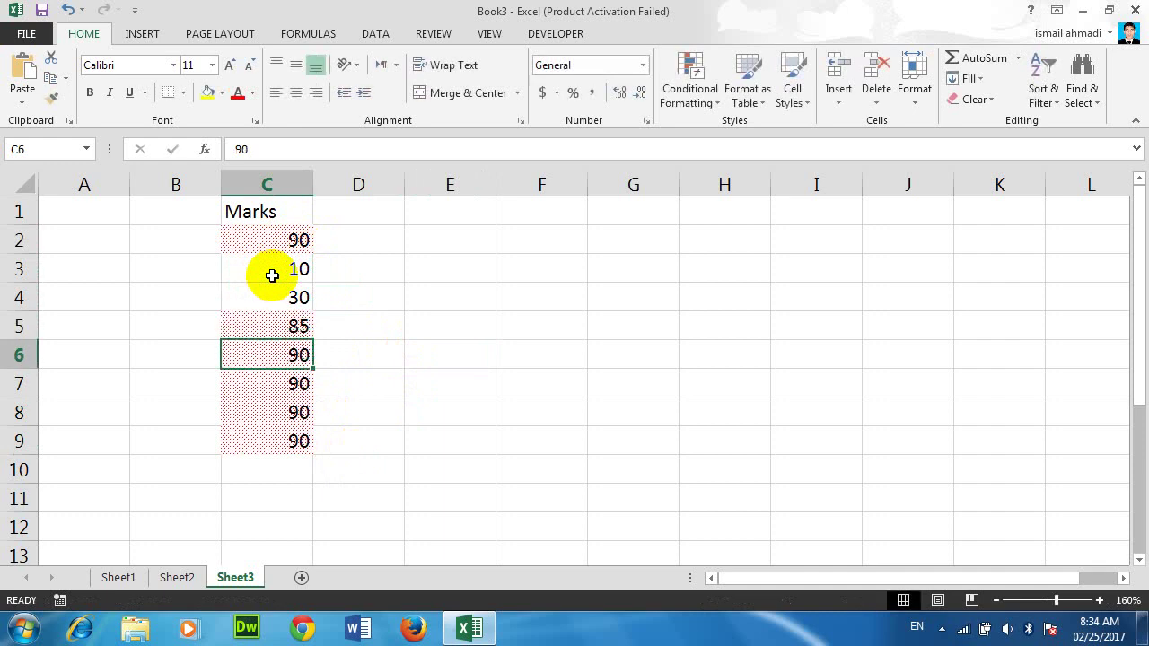
type("2 3 4 5")
key("Up")
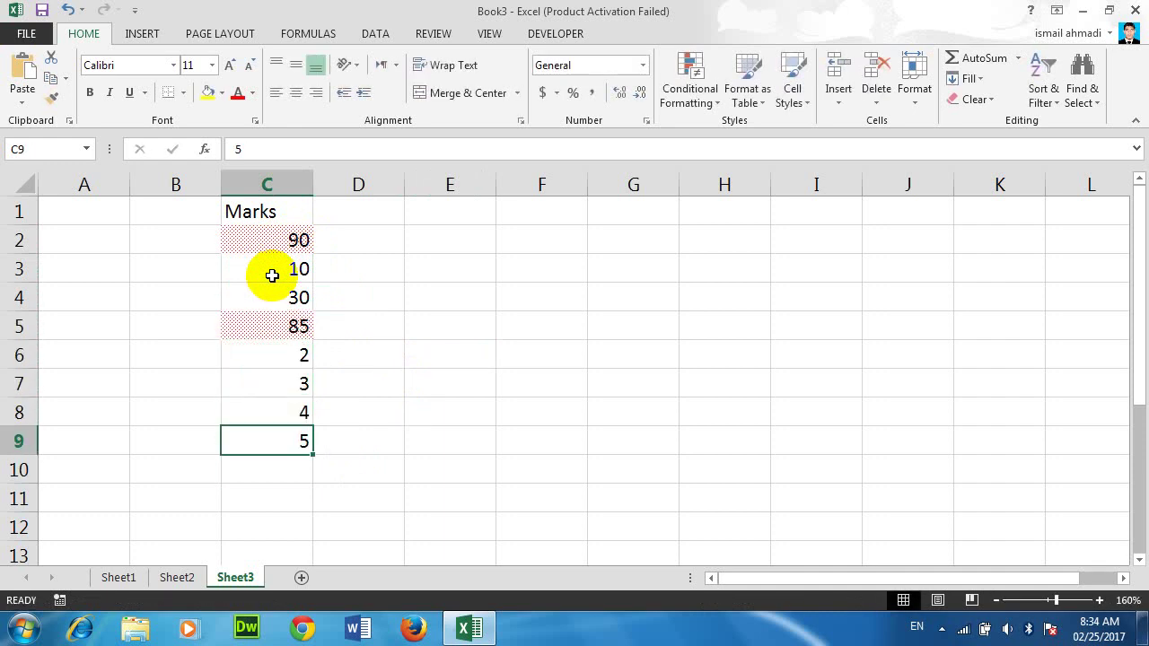
key("Up")
key("Up")
type("9")
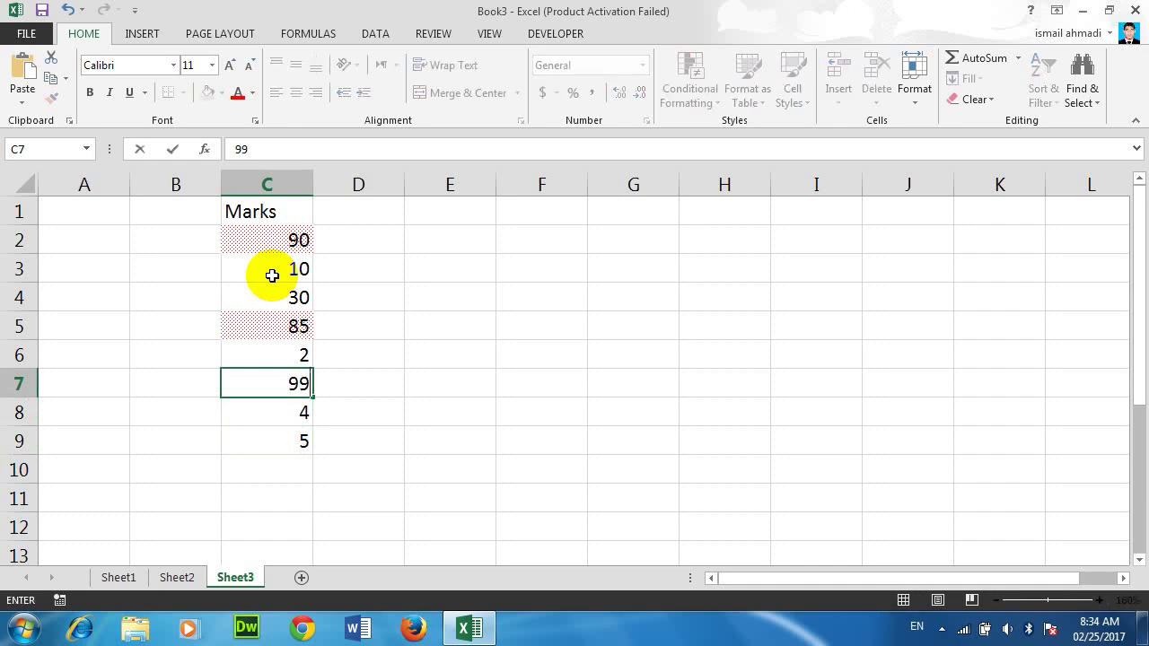
key("Return")
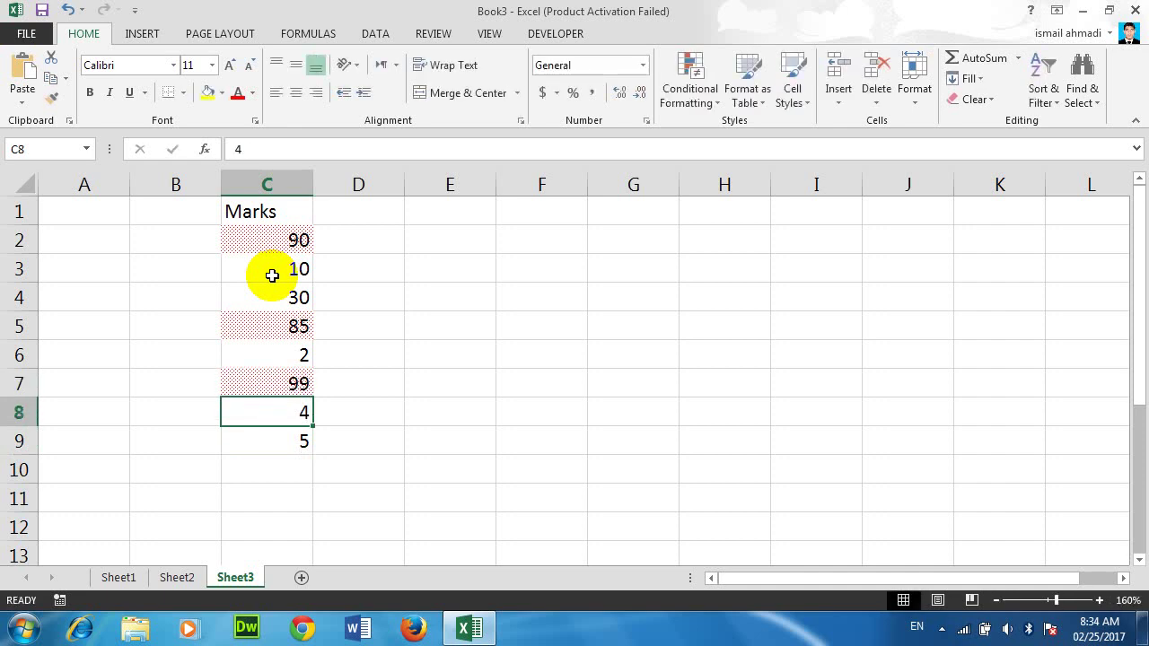
left_click(542, 206)
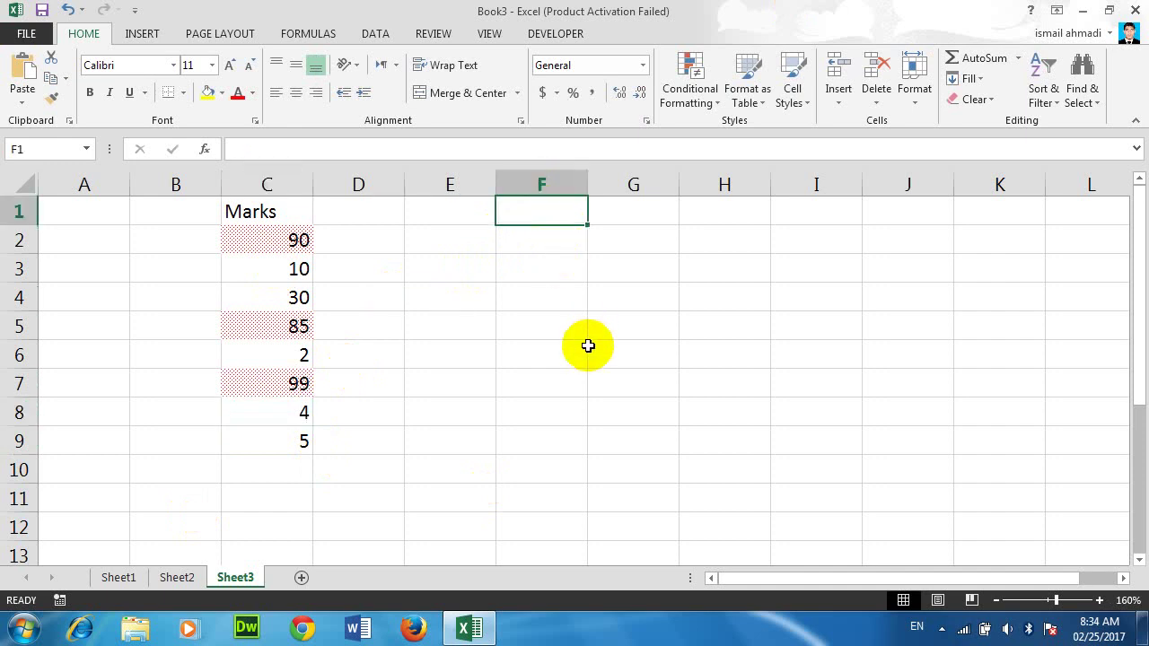
type("100")
key("Return")
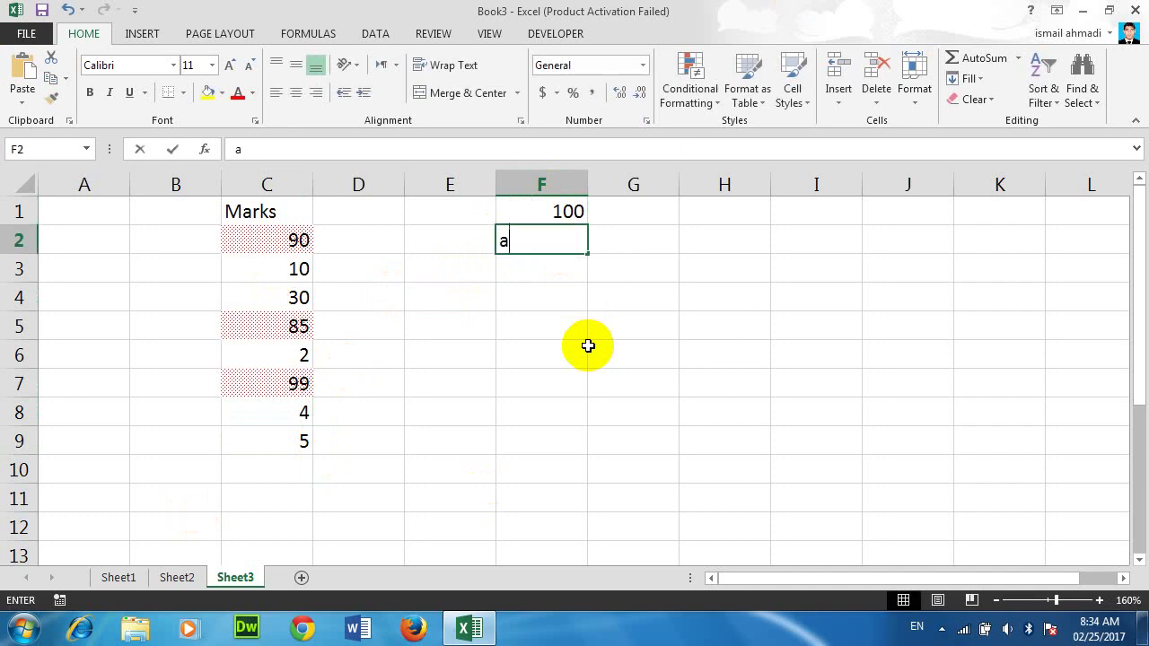
type("asad")
key("Return")
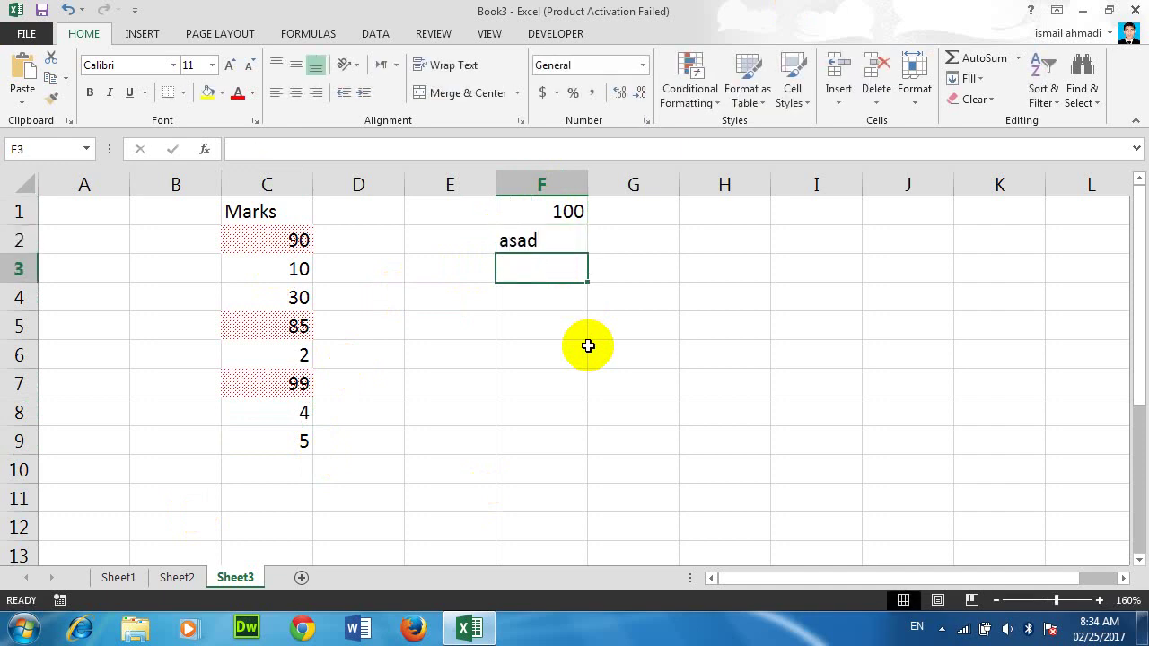
left_click_drag(587, 346, 556, 204)
key("Delete")
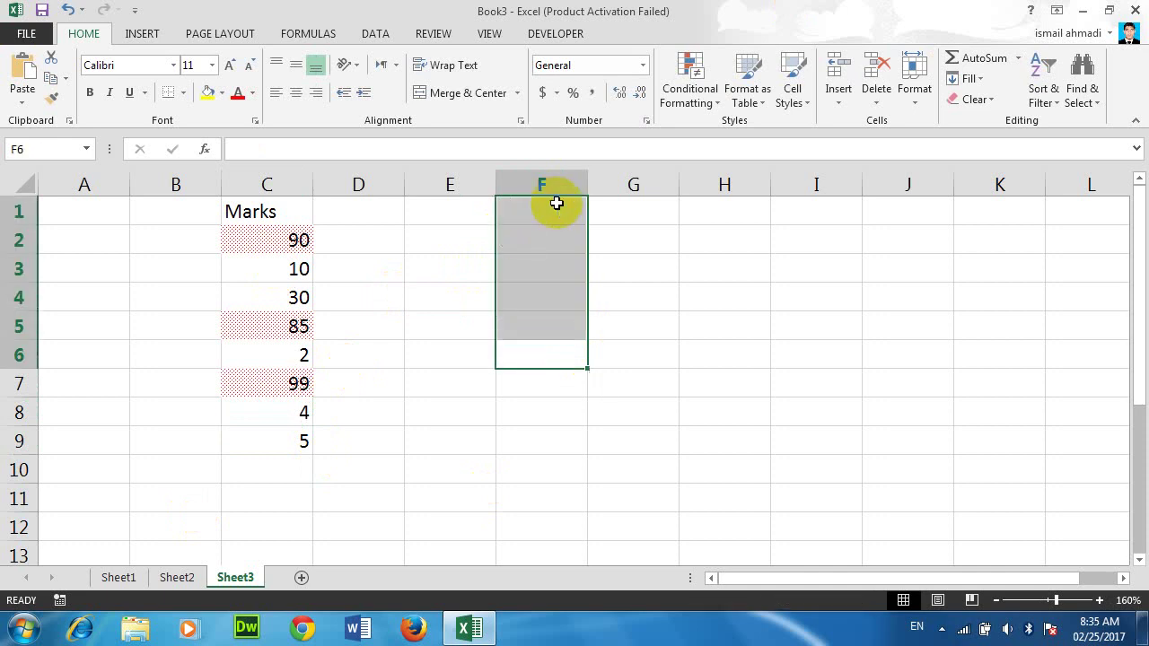
Give column F a formula rule =isnumber(f1) with a green fill
left_click(545, 183)
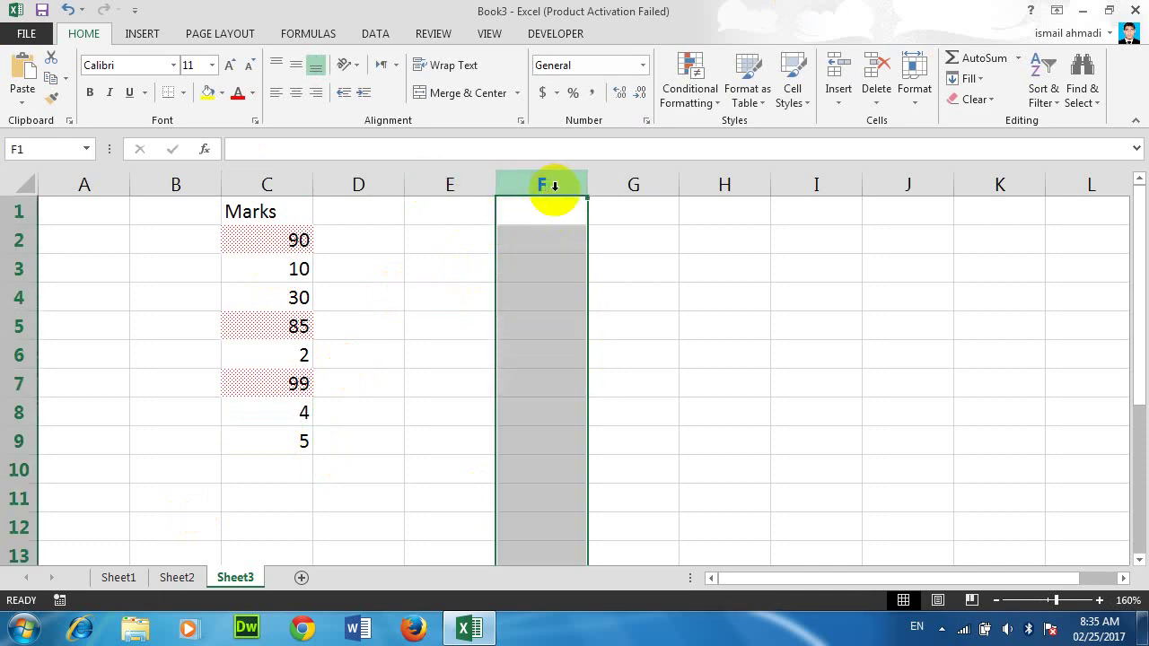
left_click(689, 107)
left_click(727, 366)
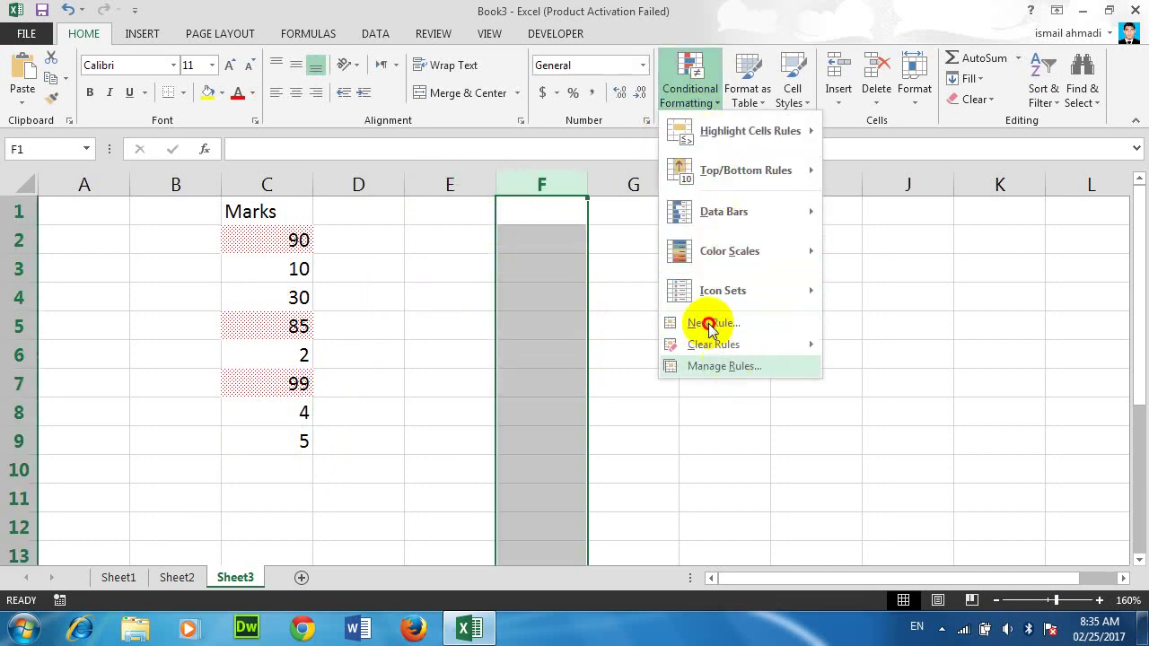
left_click(599, 191)
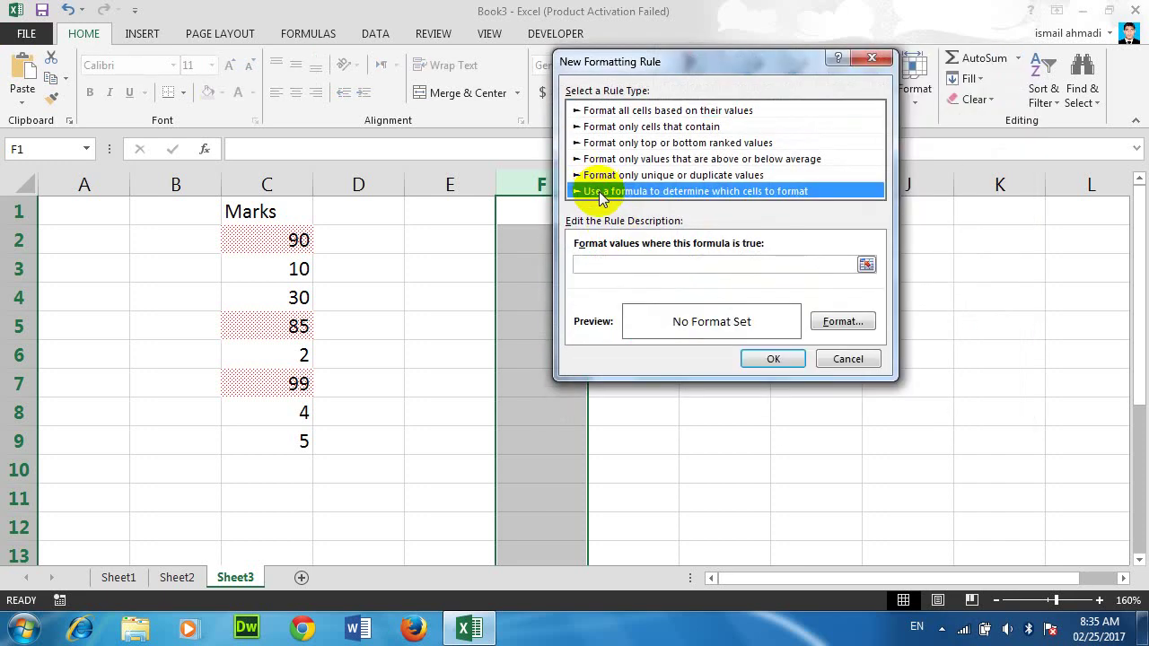
left_click(593, 266)
type("=isnumber(f1)")
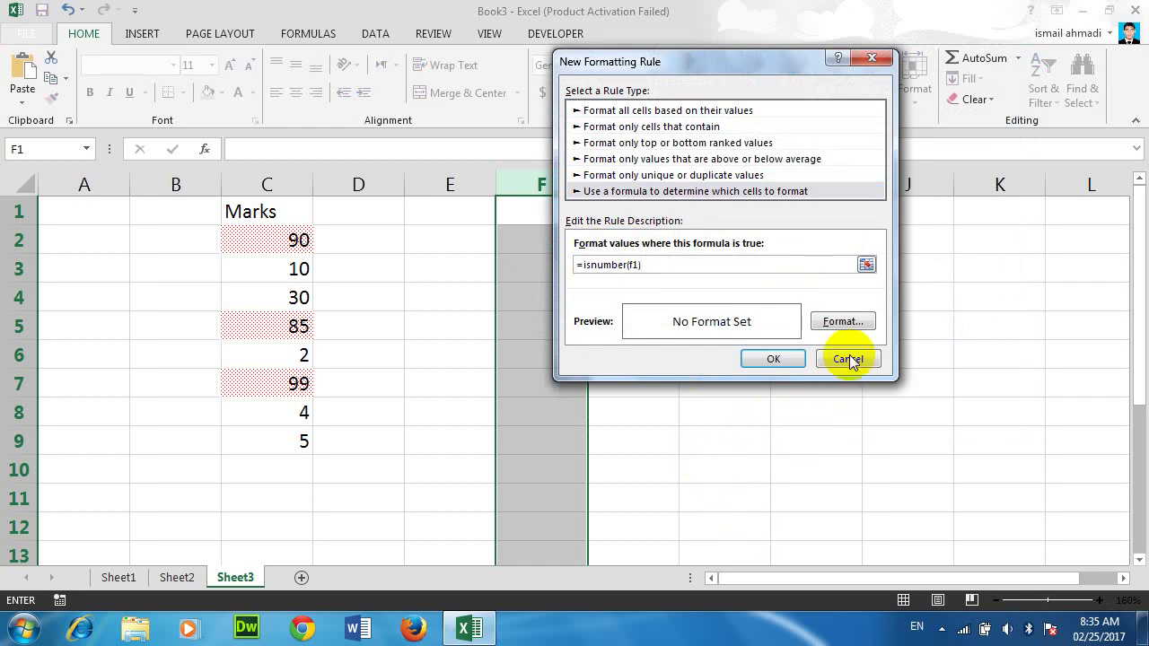
left_click(841, 323)
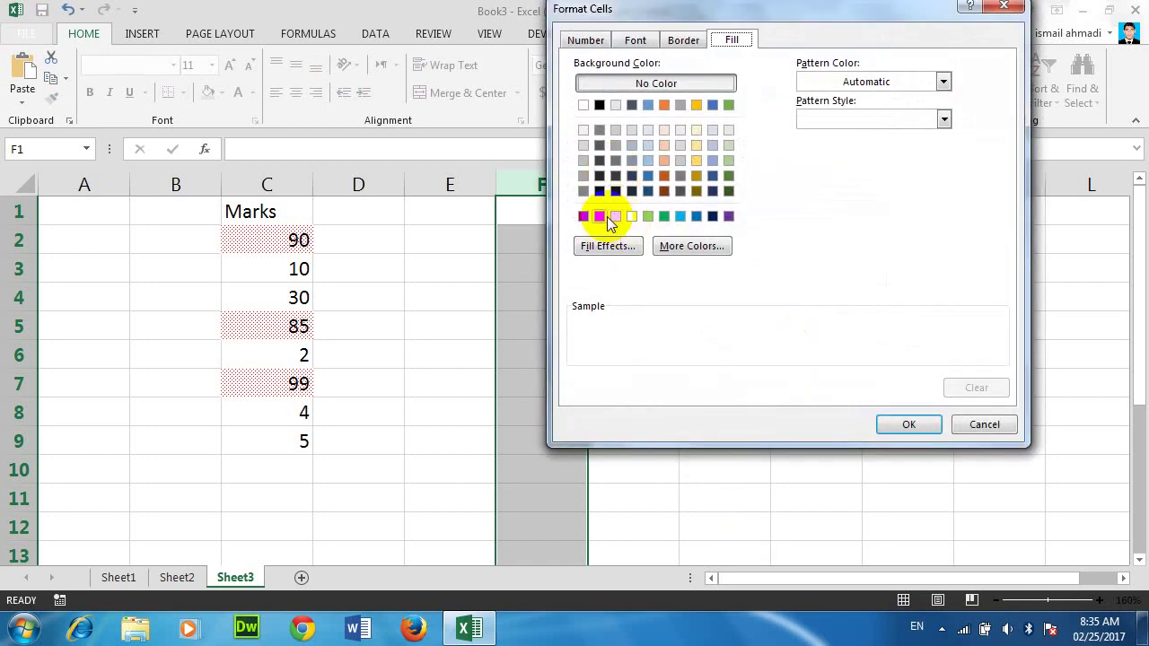
left_click(647, 217)
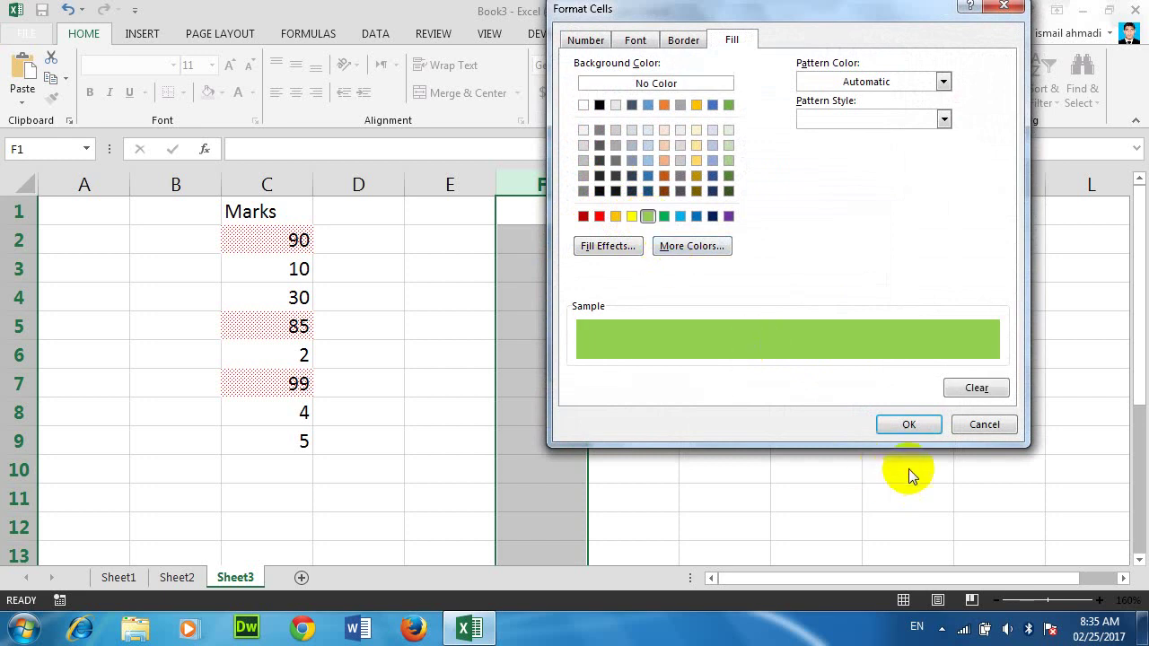
left_click(905, 424)
left_click(774, 359)
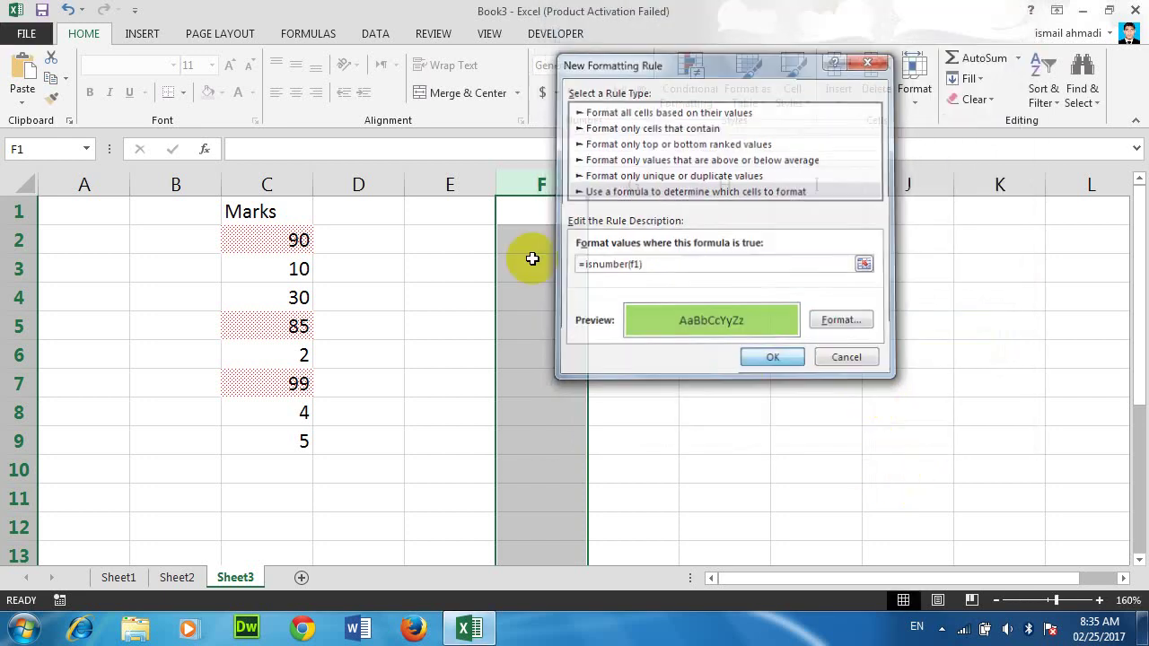
left_click(543, 214)
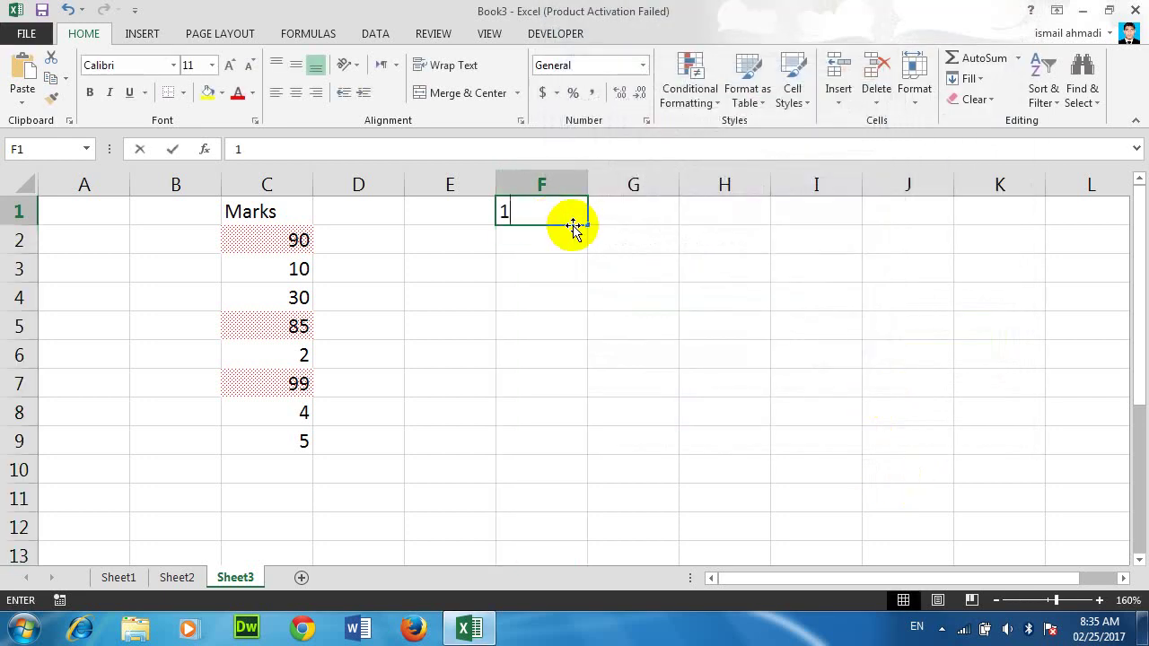
Enter 100 in F1 and copy it down through F5
type("100")
key("Return")
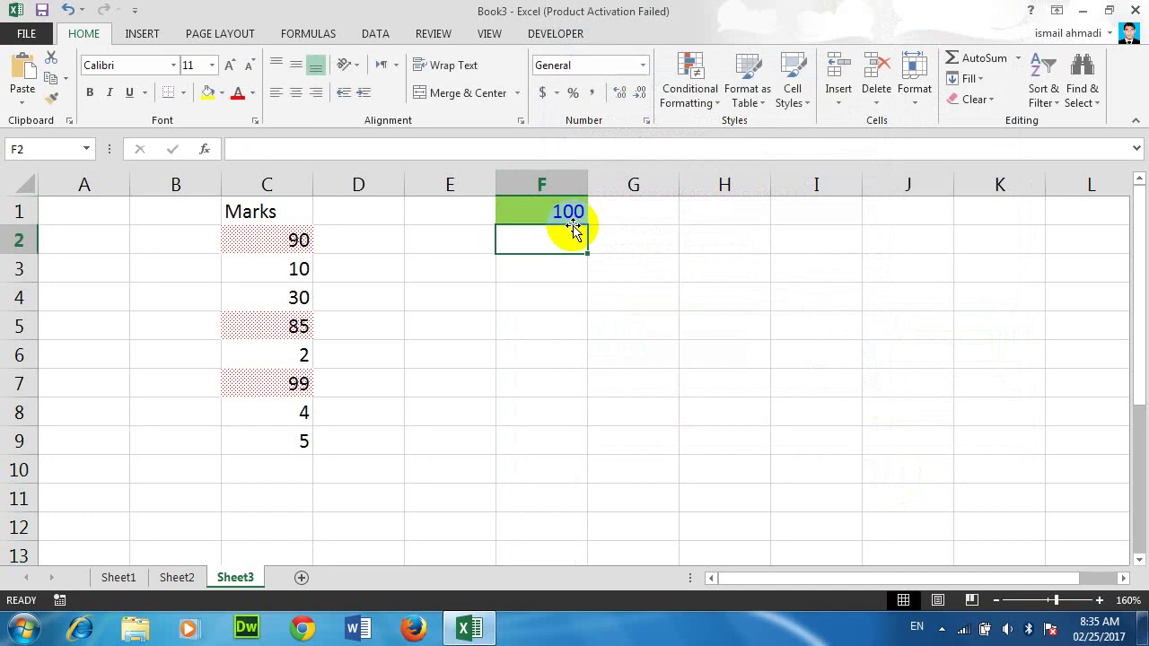
left_click(574, 212)
left_click_drag(588, 226, 594, 341)
Replace F2, F3 and F5 with the text entries as, fs and as
left_click(577, 250)
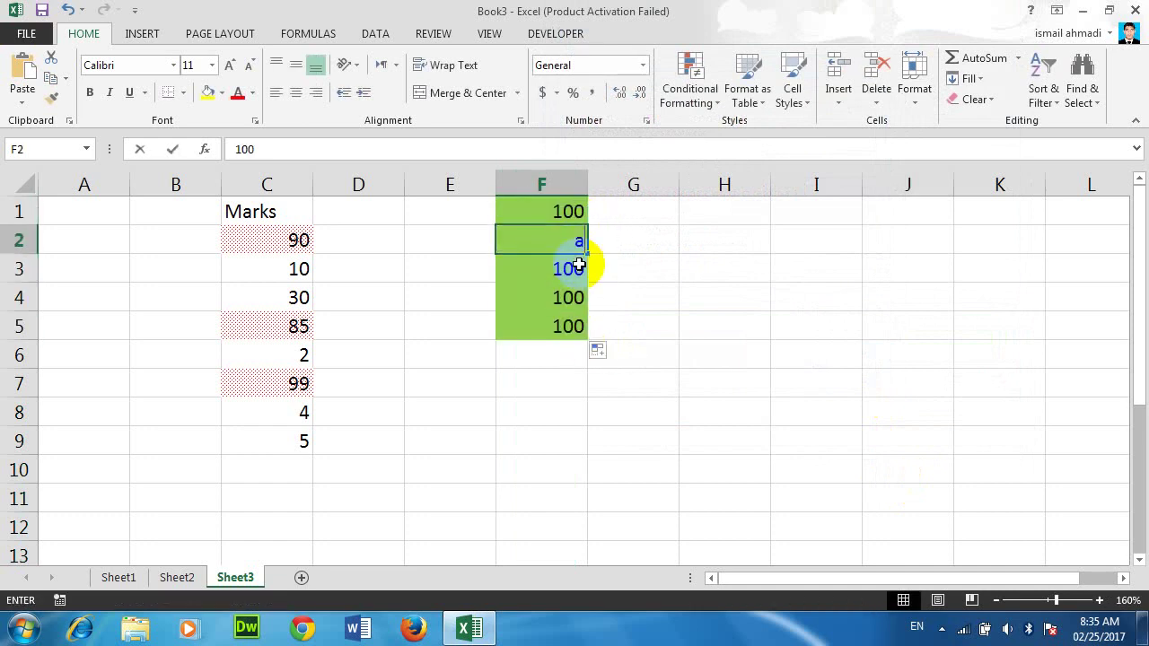
type("as")
key("Return")
type("fs")
key("Return")
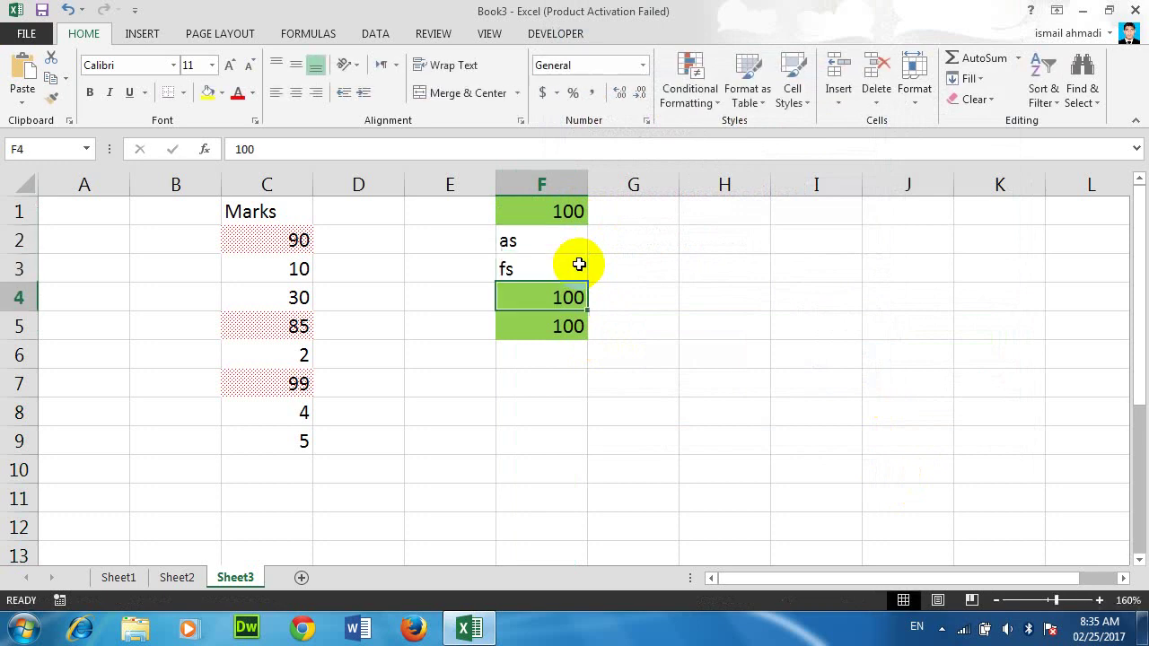
key("Return")
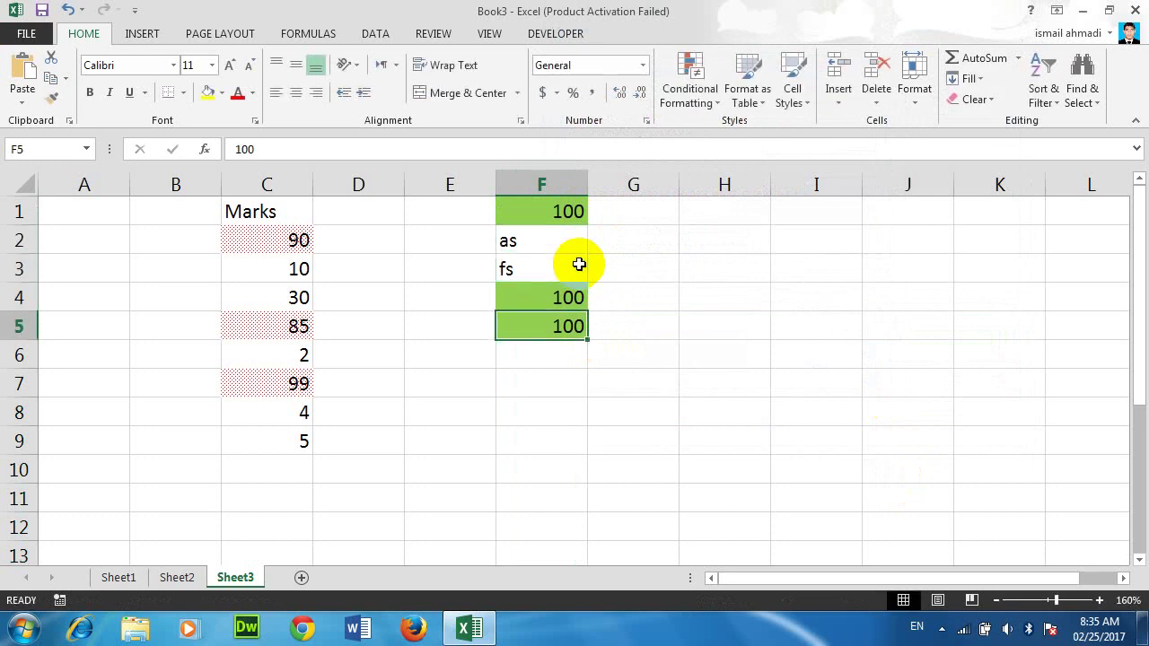
type("as")
key("Return")
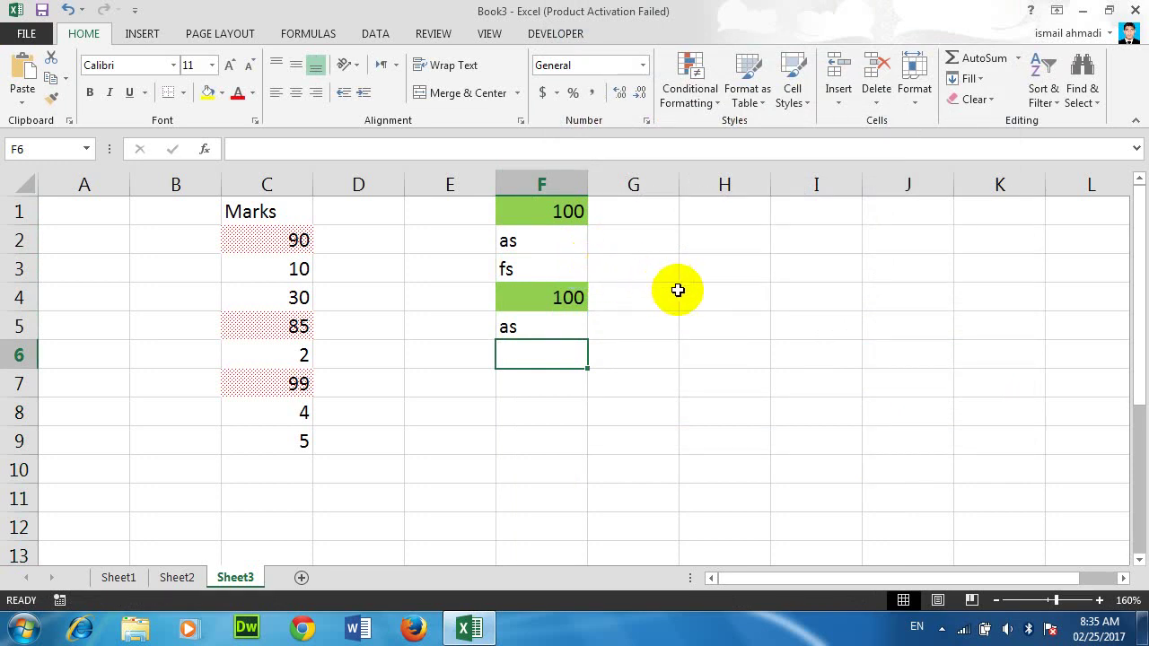
Change the entry in F2 to 1oo
left_click(718, 294)
left_click(536, 253)
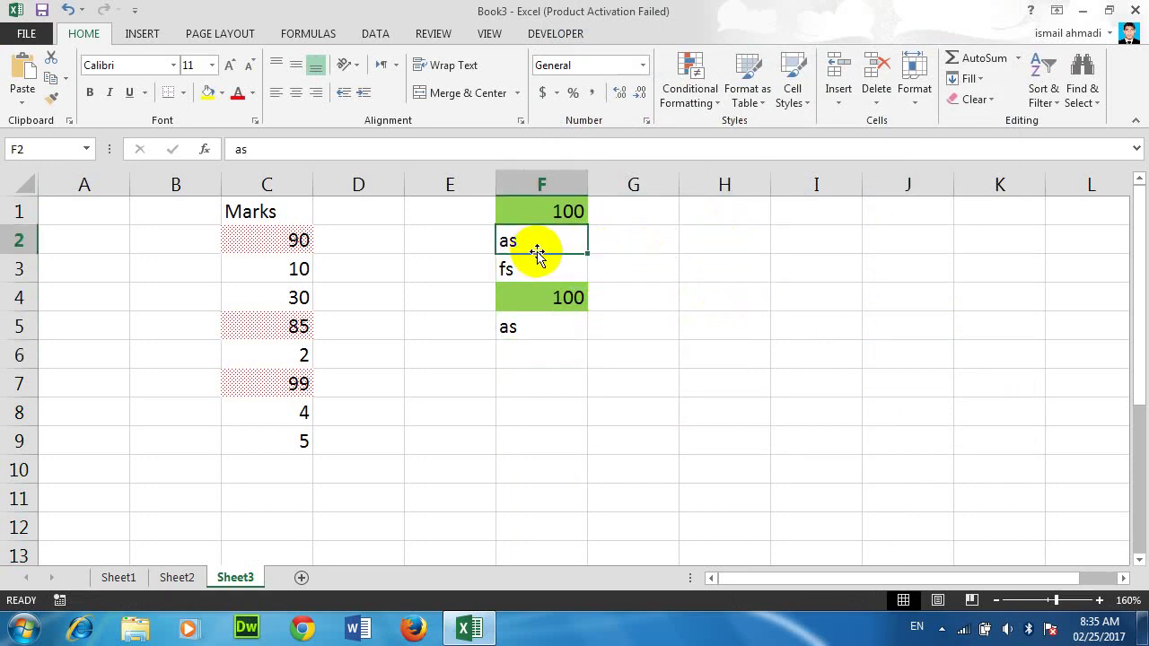
type("1")
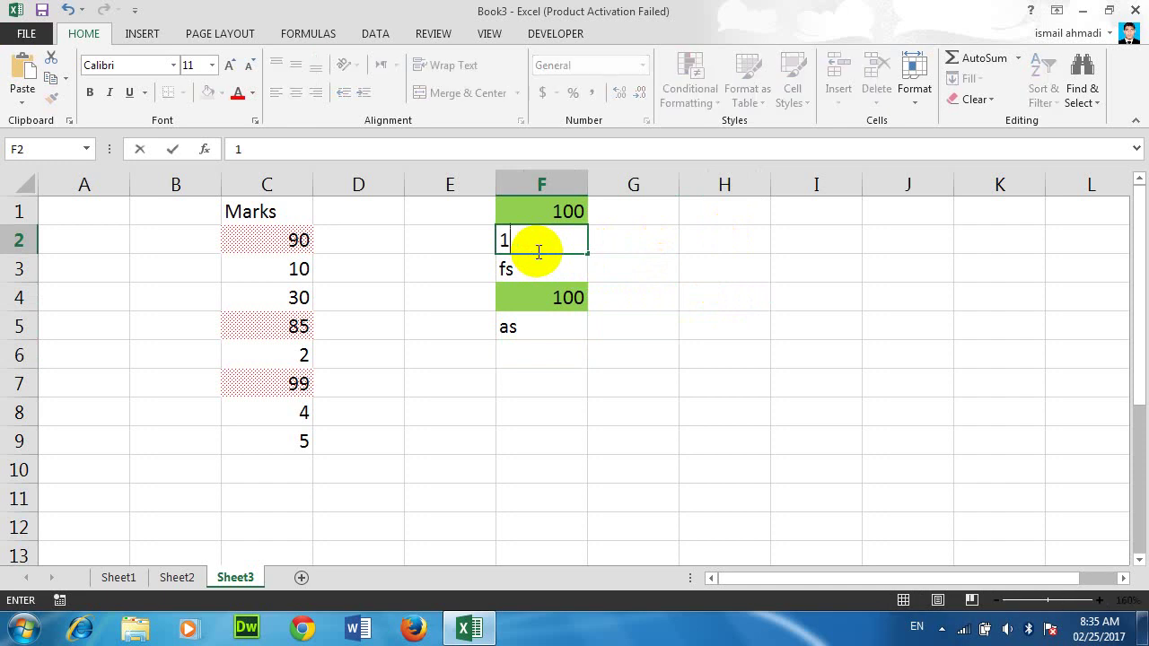
type("00")
key("Return")
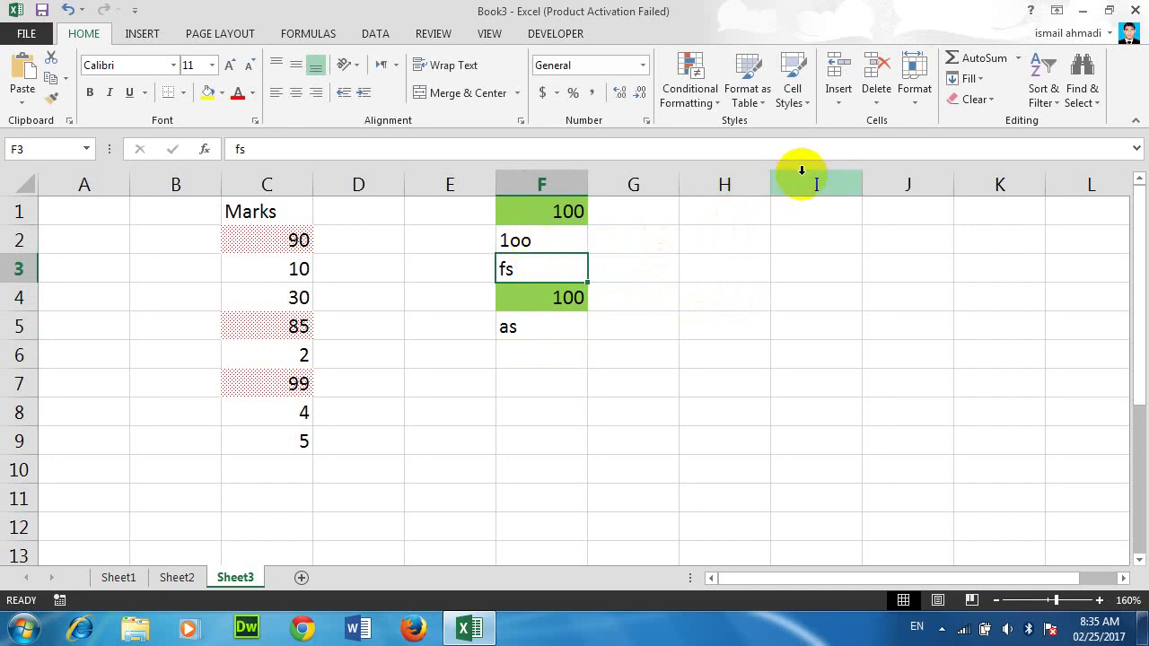
left_click(726, 184)
Give column H a formula rule =istext(h1) with a purple fill
left_click(736, 214)
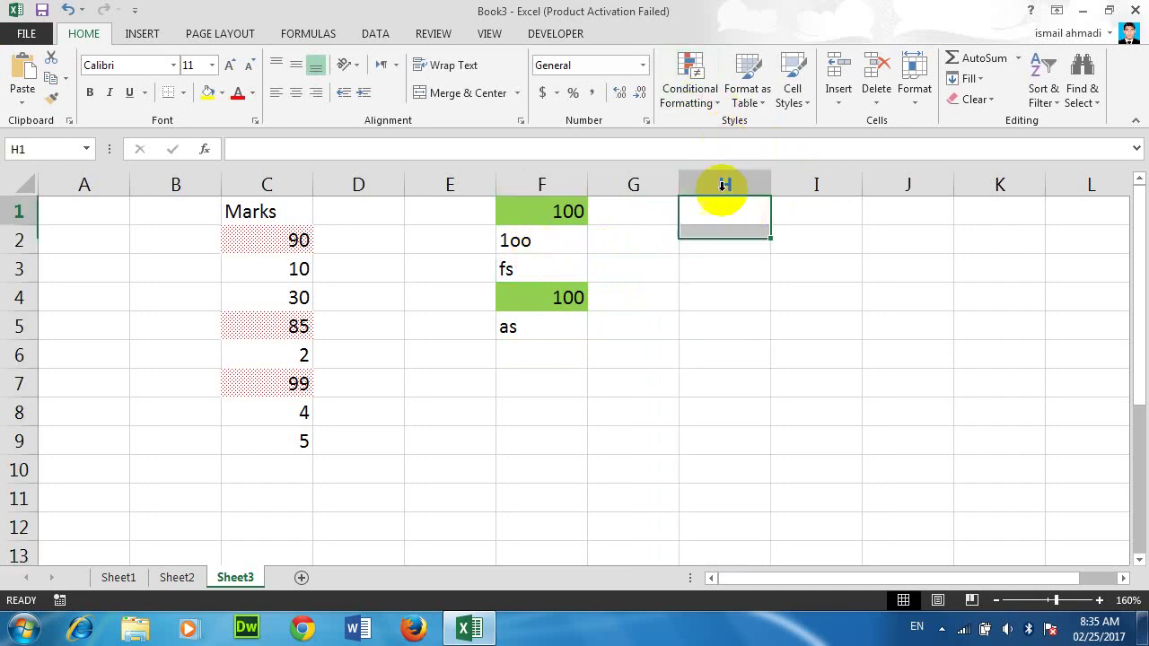
left_click(703, 103)
left_click(715, 323)
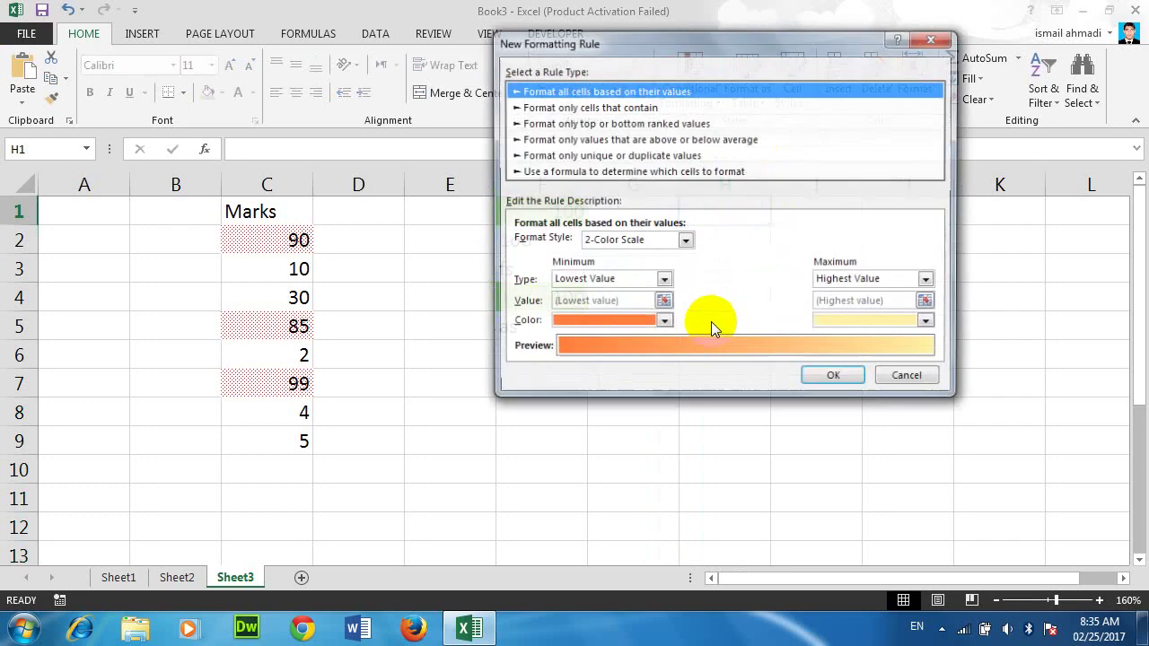
left_click(571, 171)
left_click(569, 243)
type("=istext(h1)")
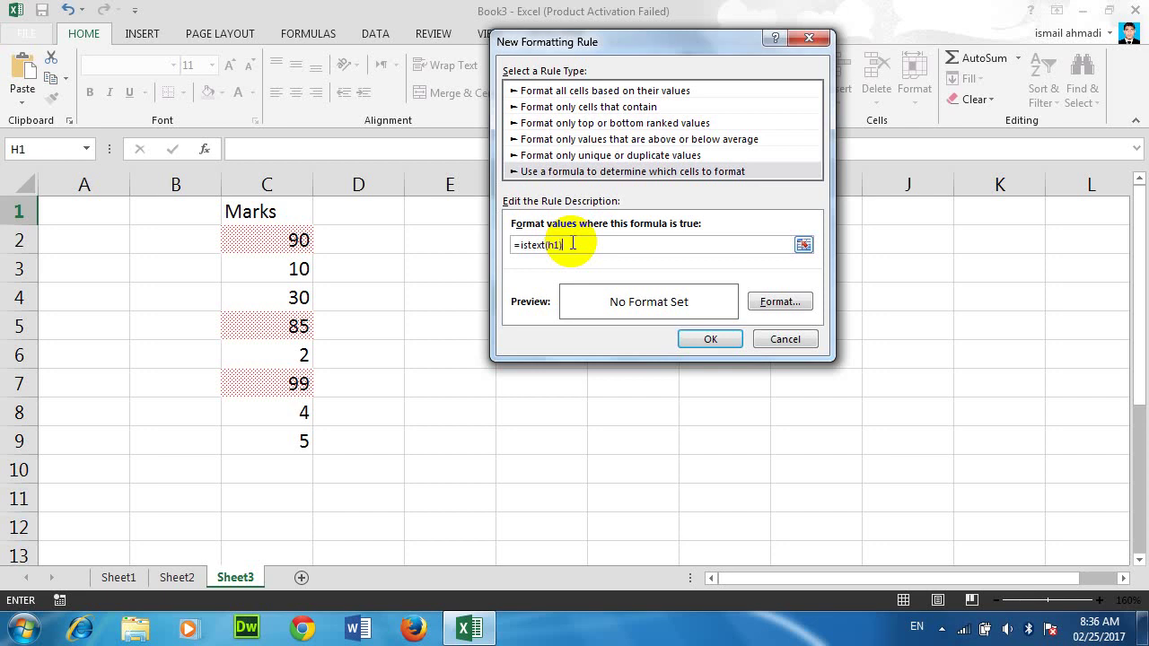
left_click(774, 302)
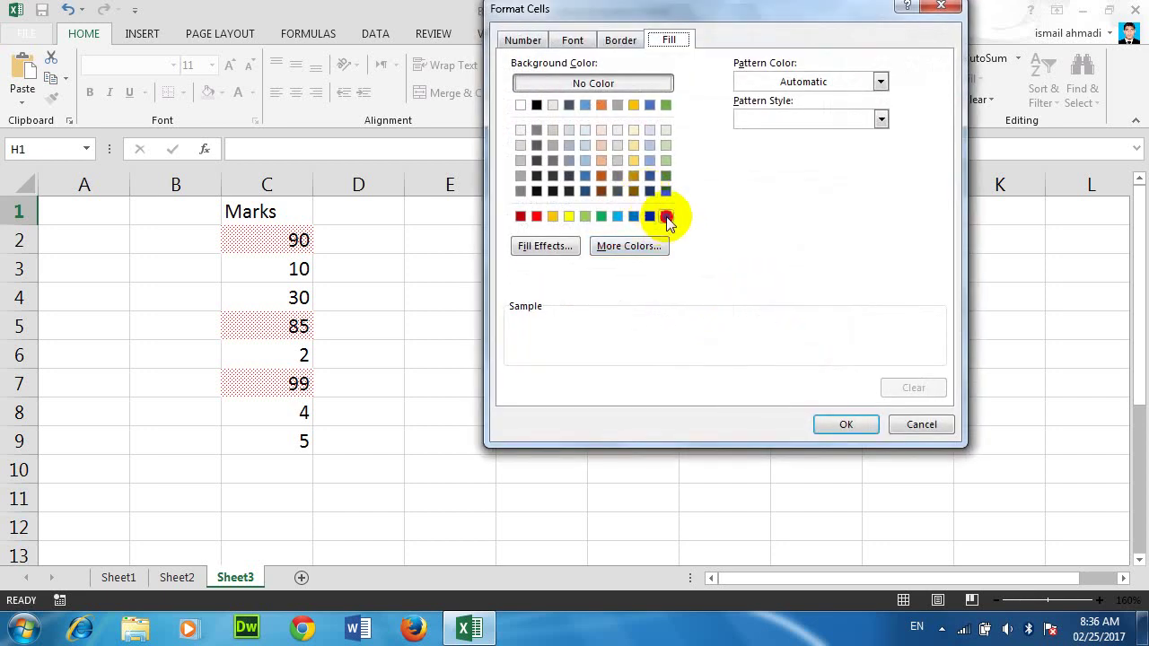
left_click(665, 217)
left_click(830, 437)
left_click(715, 355)
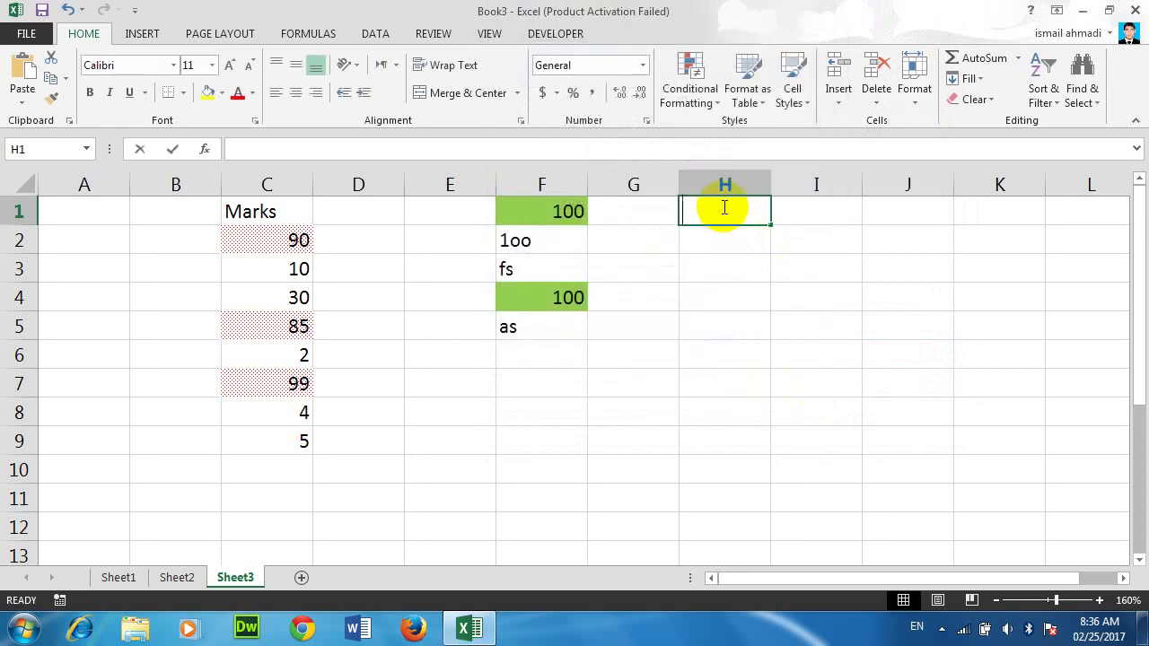
Fill column H with 11, then overwrite from H2 with asd, sad, asd, asd, 213, 12, 32, 1asd
type("asad")
key("Return")
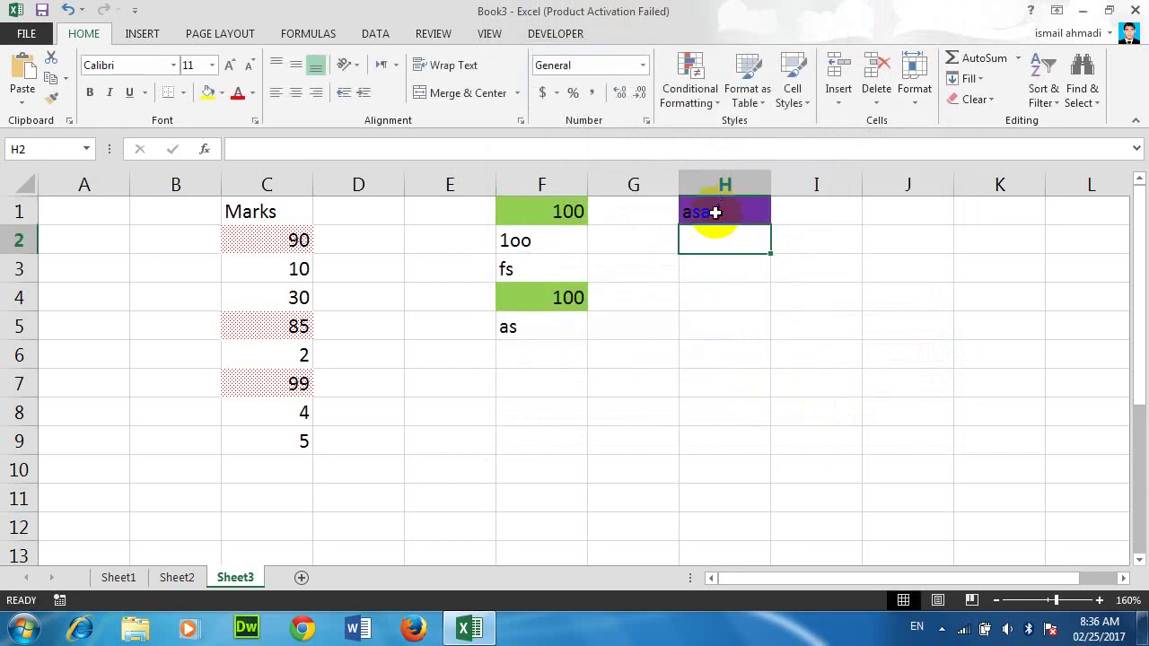
left_click(715, 213)
type("11")
key("Return")
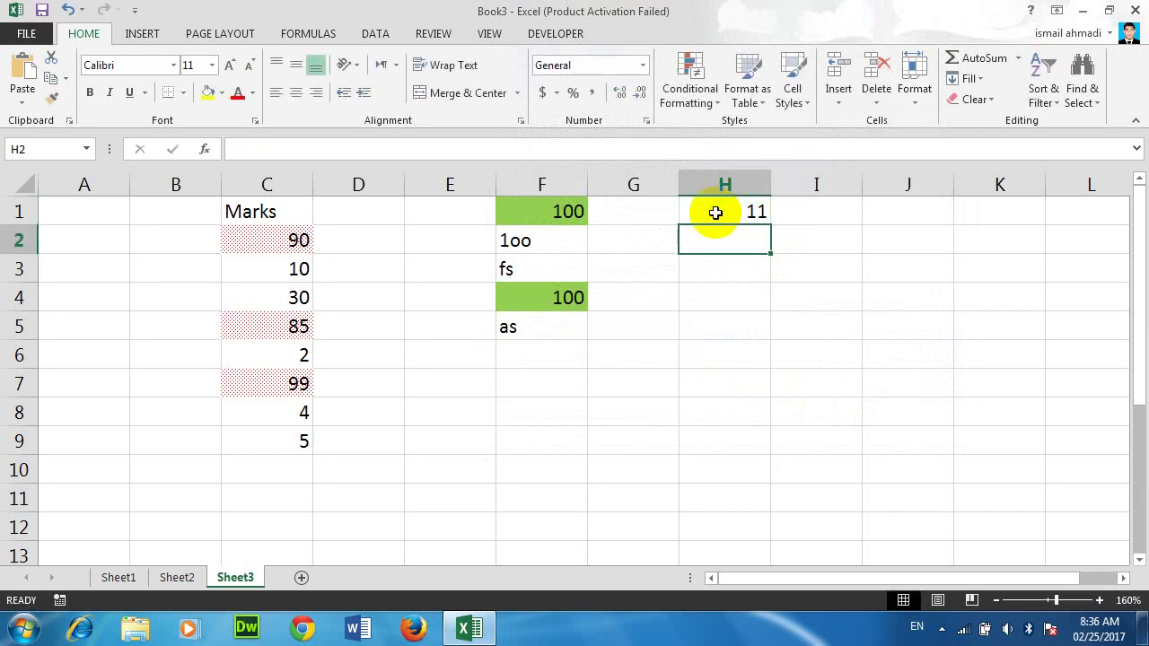
left_click(718, 213)
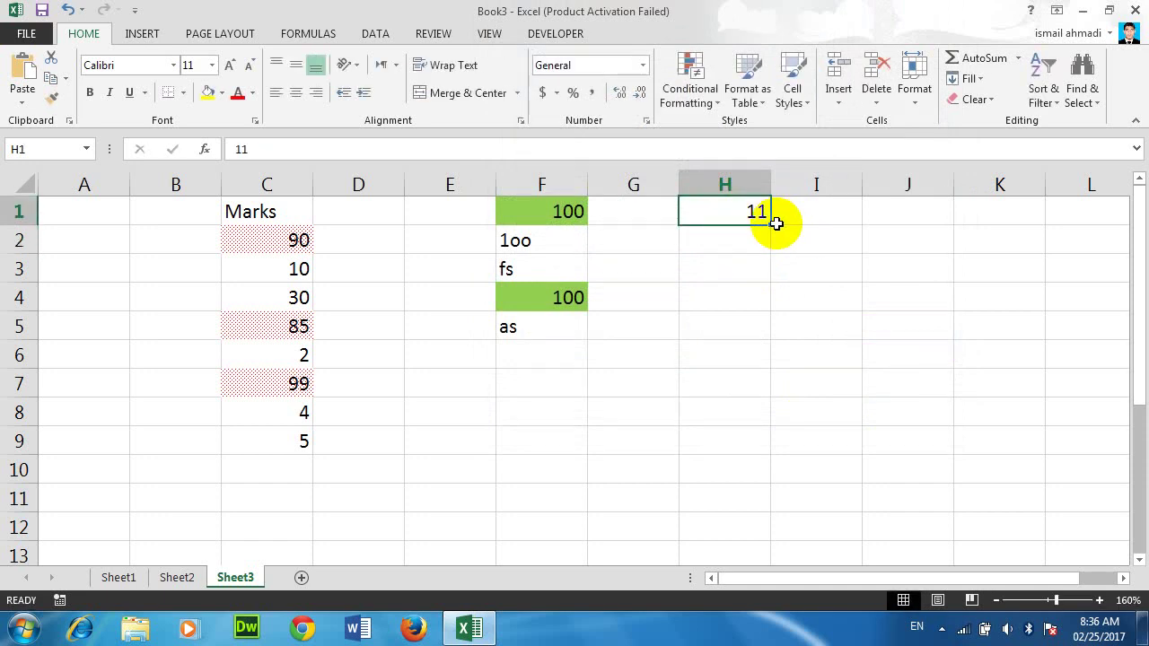
left_click_drag(776, 223, 753, 449)
left_click(723, 237)
type("asd sad asd asd 213 12 32 1asd")
key("Return")
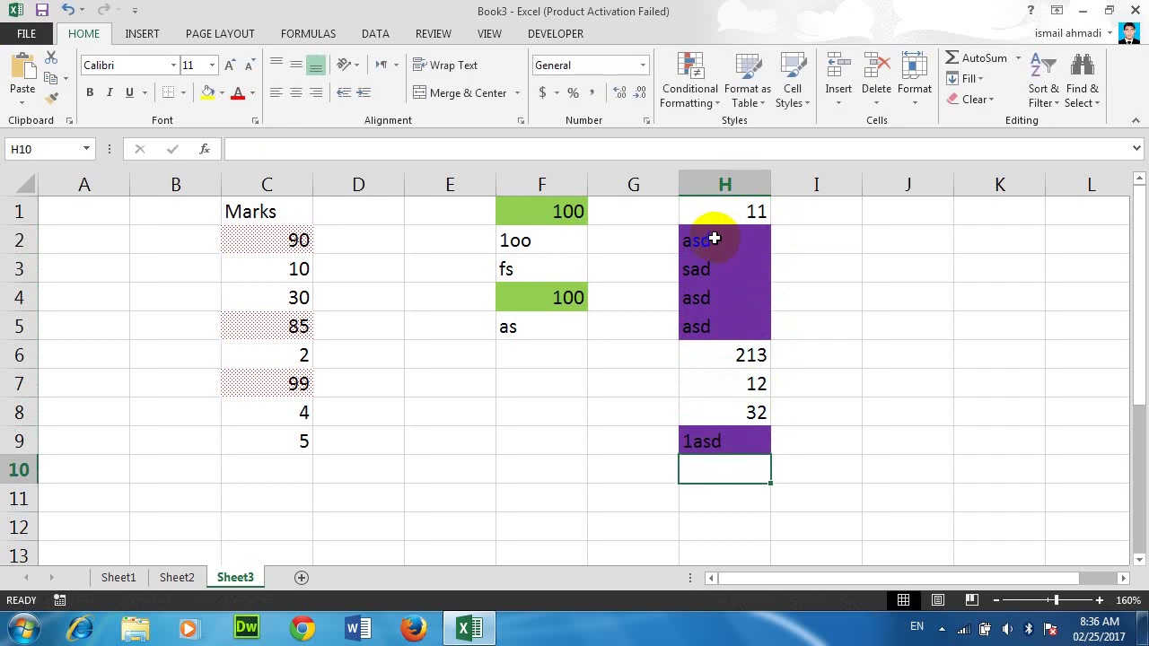
Close the workbook without saving the changes
left_click(550, 360)
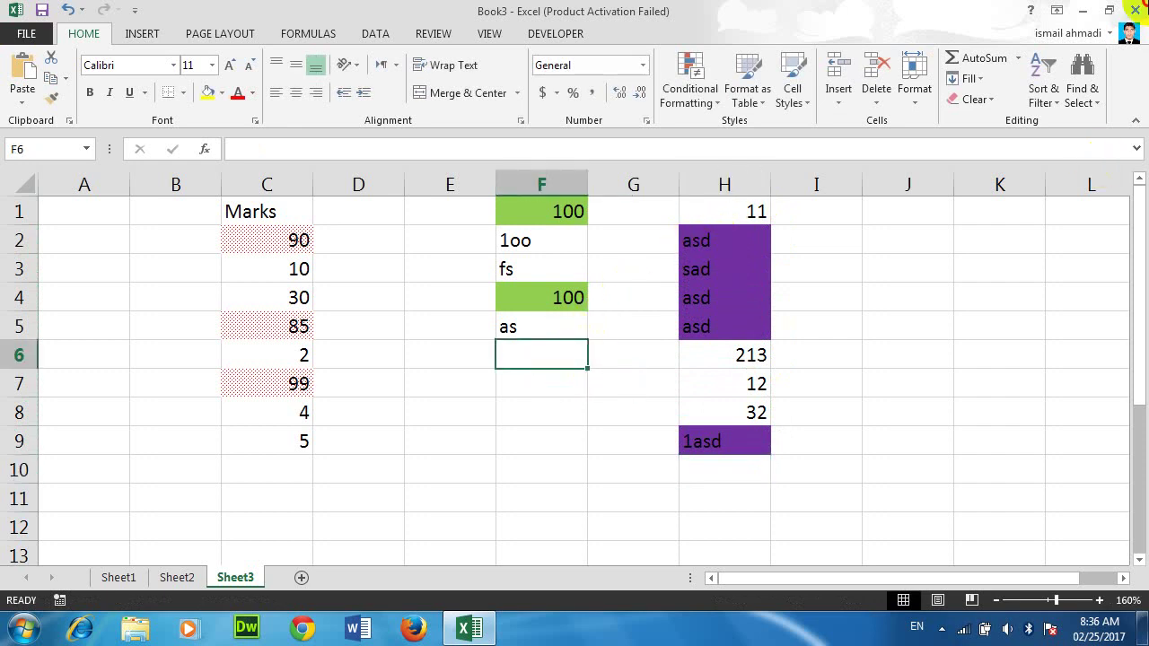
key("ctrl+w")
left_click(585, 350)
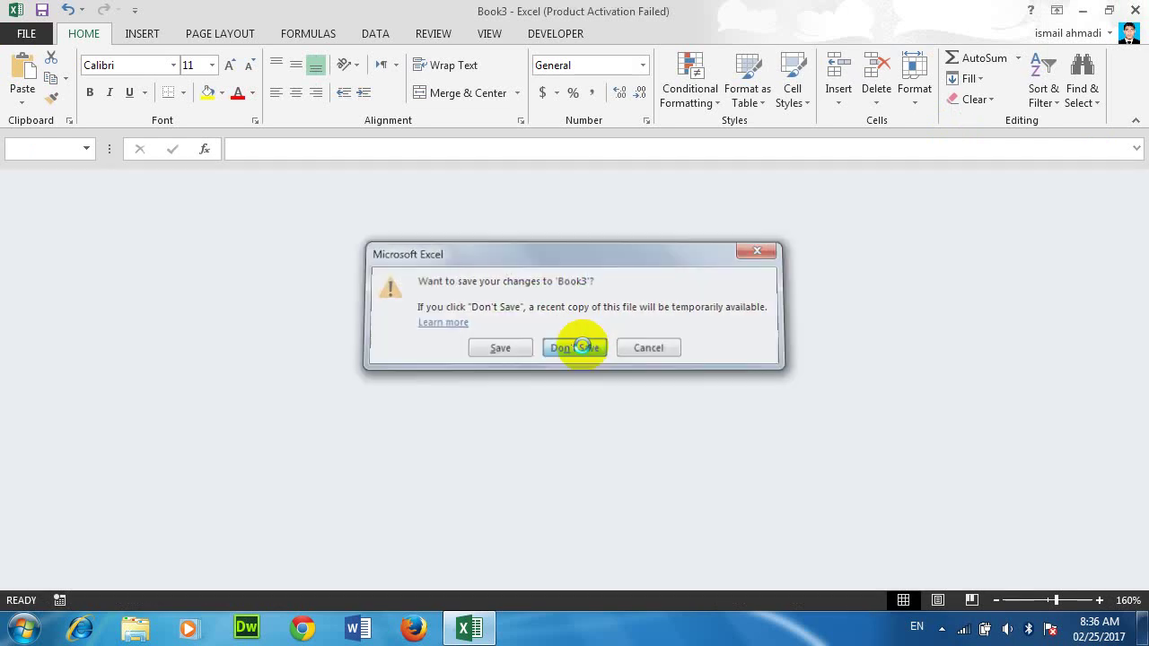